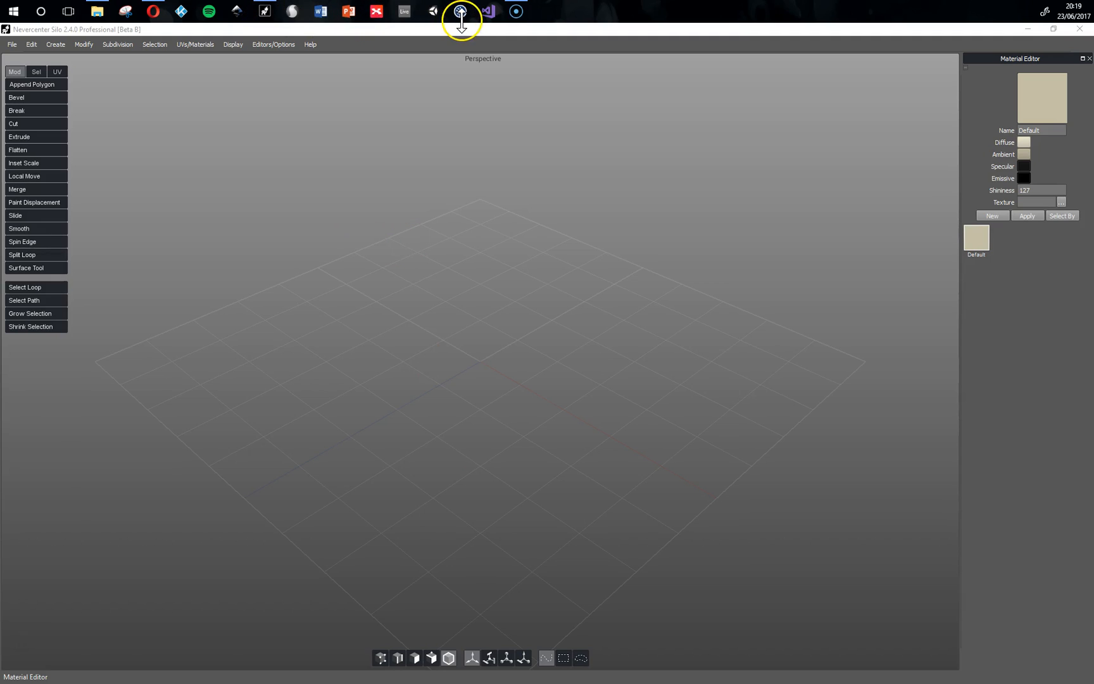
Look at the Silo 2 Steam store page in the Opera browser and return to Silo
left_click(153, 11)
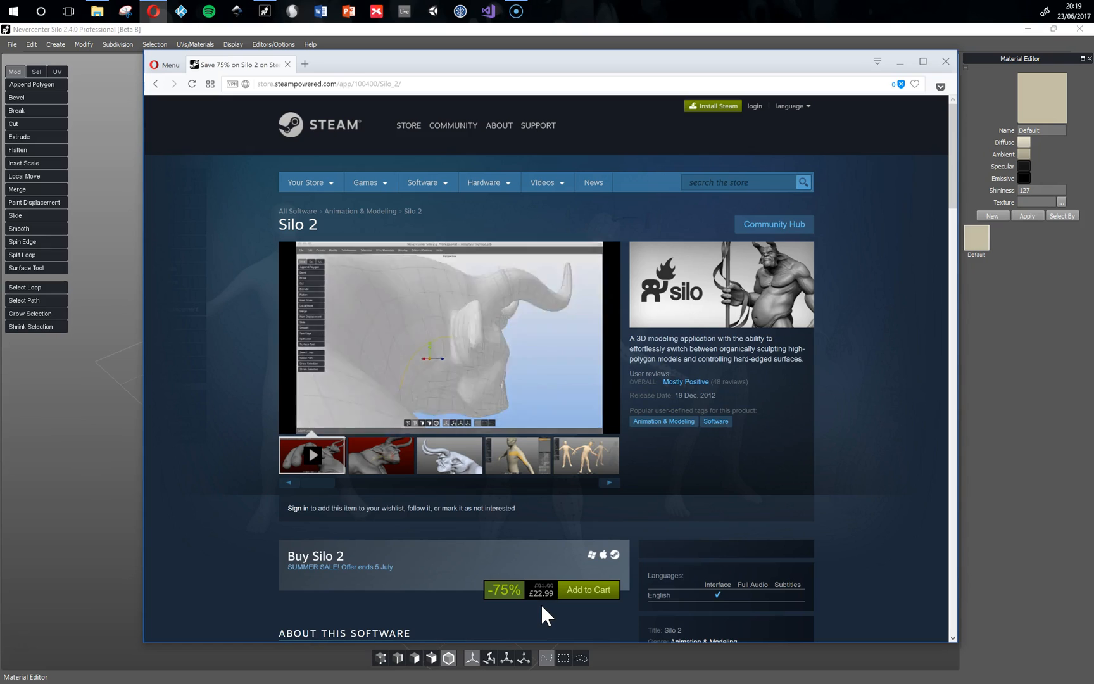
left_click(899, 62)
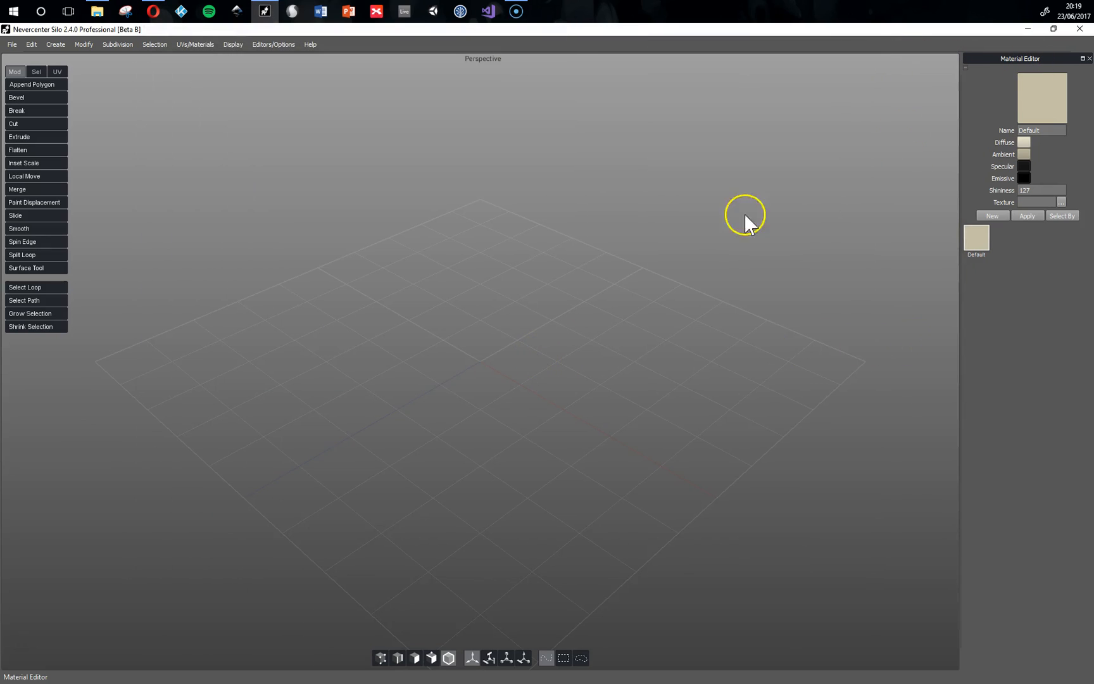
Close the Material Editor and open it again
left_click(1089, 58)
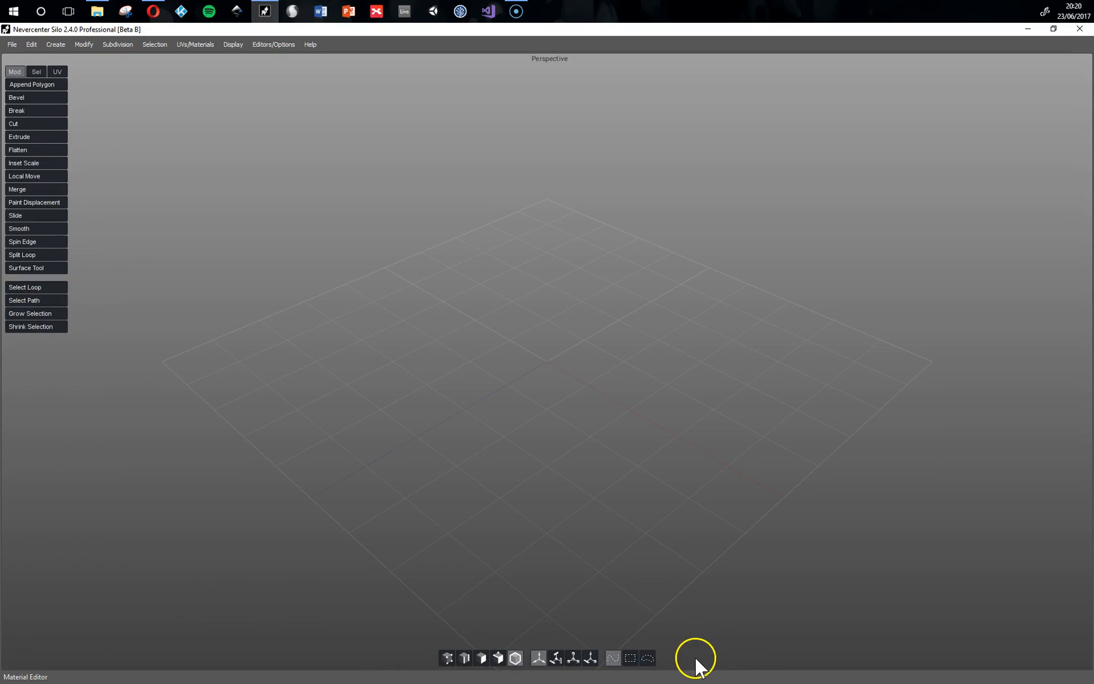
left_click(556, 658)
left_click(591, 656)
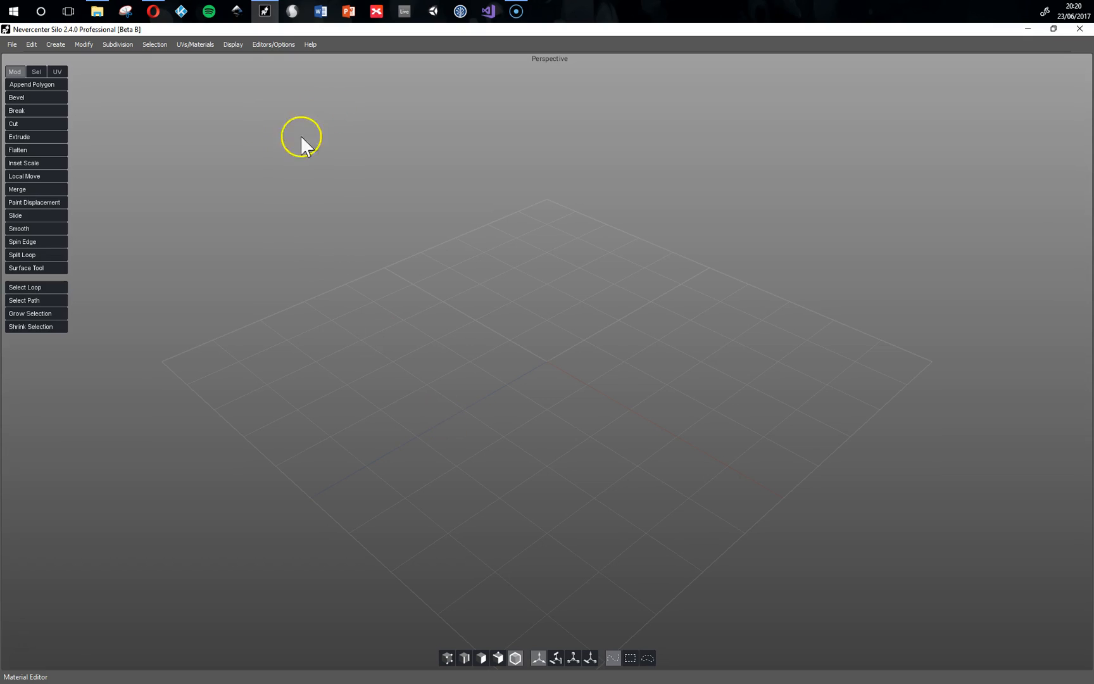
left_click(272, 47)
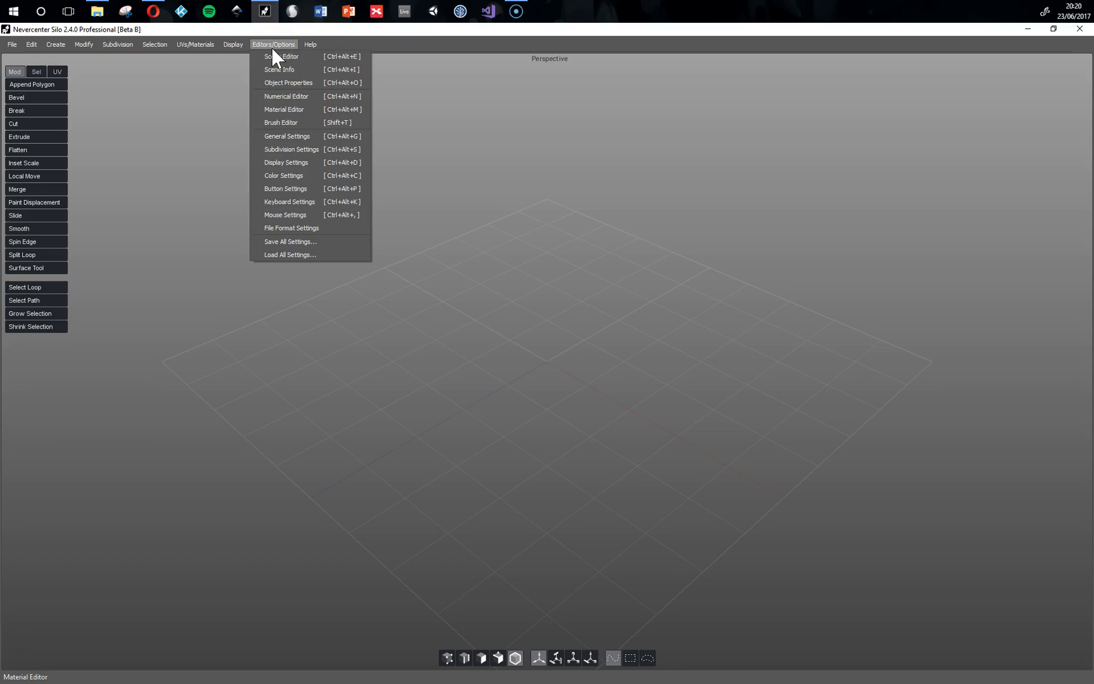
left_click(304, 111)
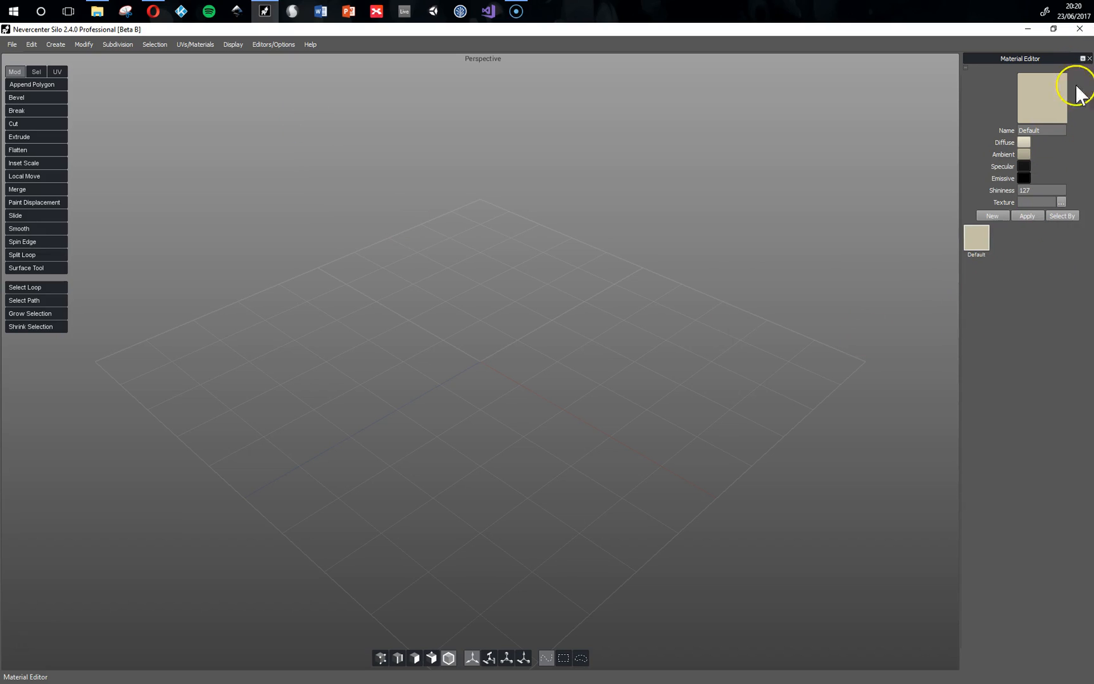
Load yuponicProtoTiles.png from C:\Unity\YuME-Release\Assets\Yuponic\YuME\Textures as the Default material's texture
left_click(1061, 202)
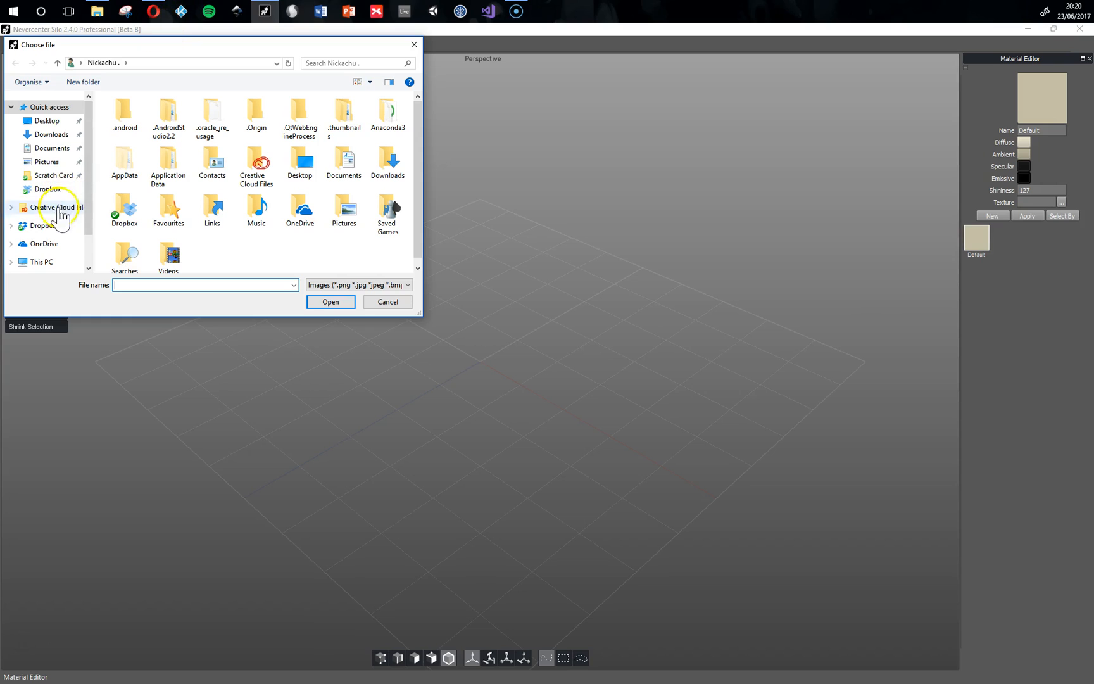
left_click(40, 262)
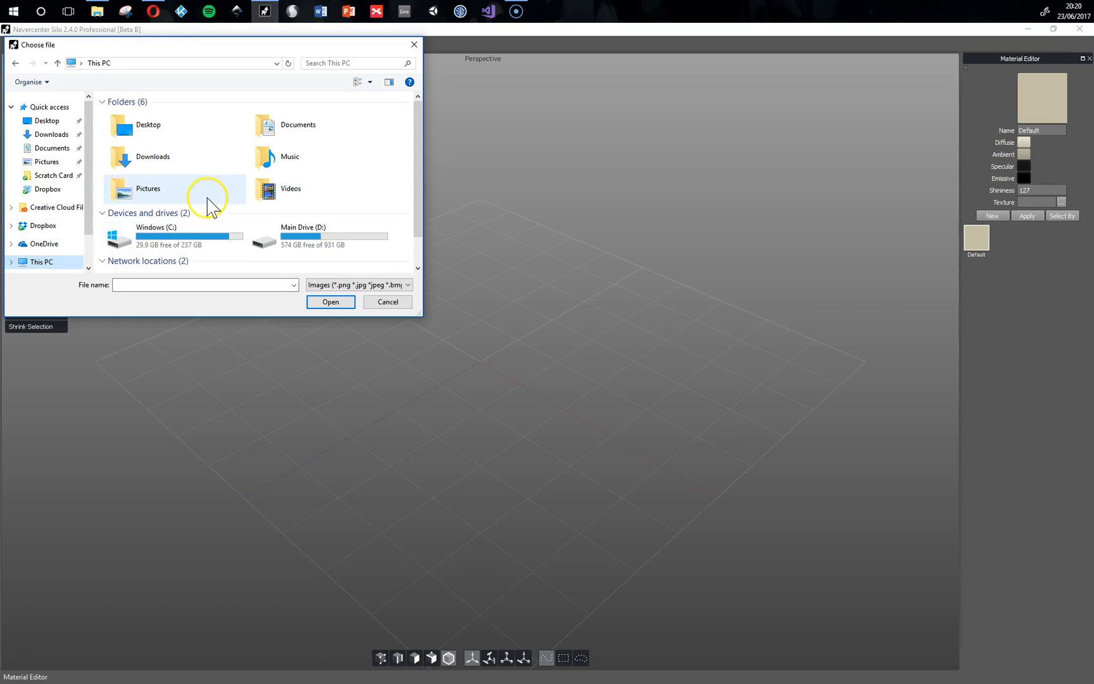
double_click(187, 246)
scroll(173, 223, "down", 1)
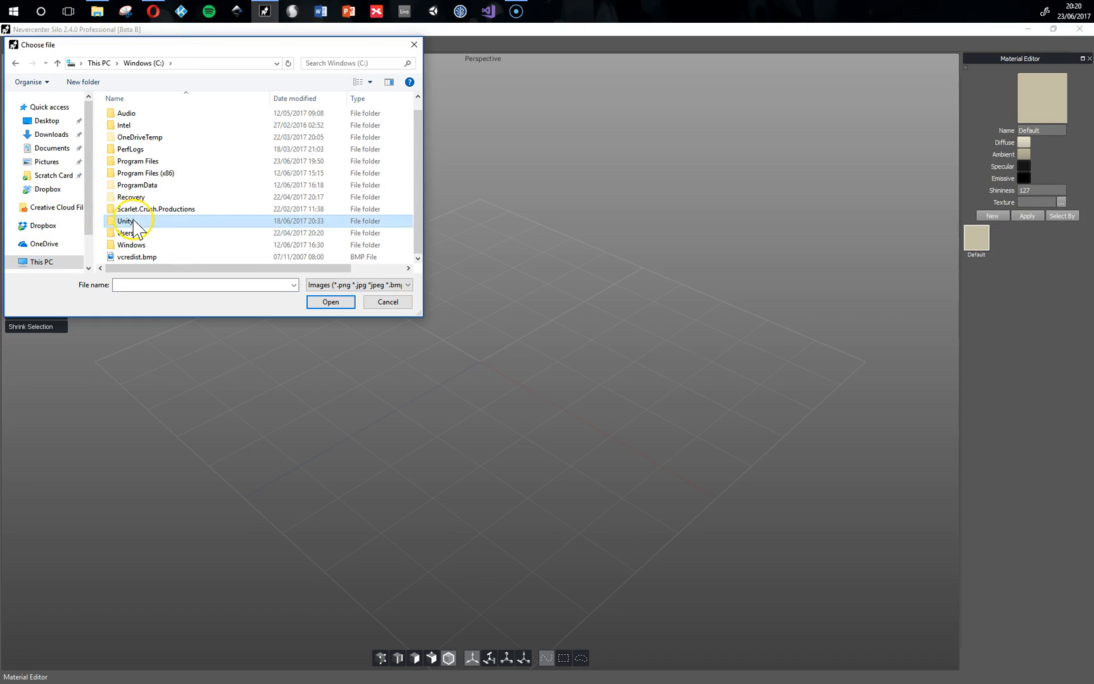
double_click(127, 223)
double_click(143, 247)
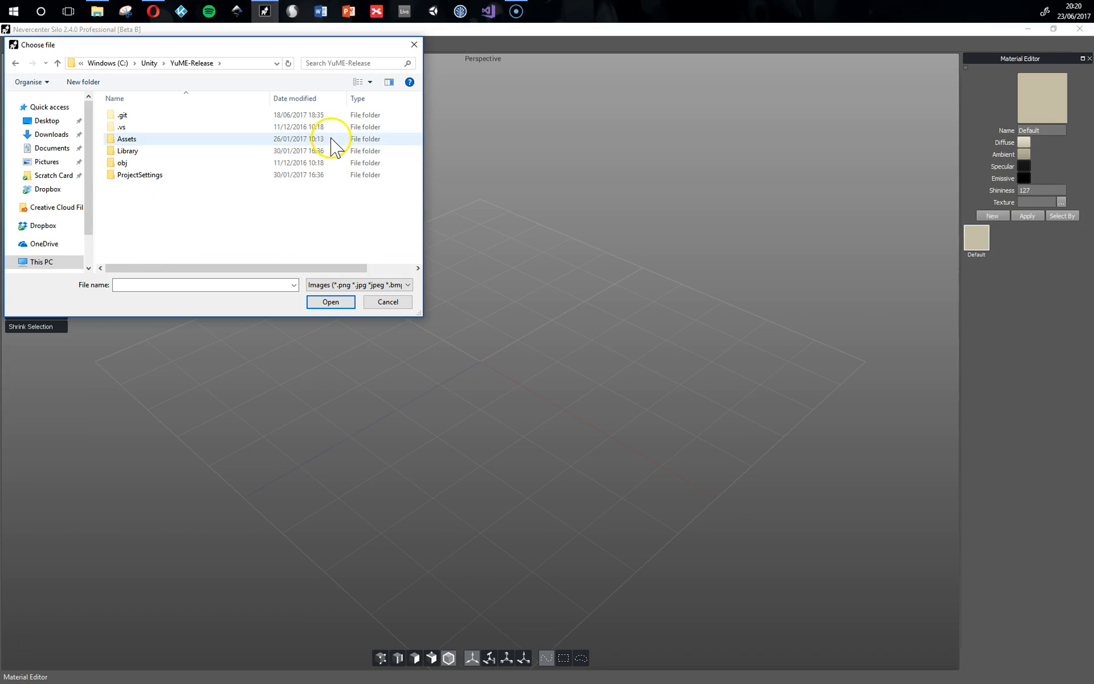
left_click(139, 142)
double_click(139, 141)
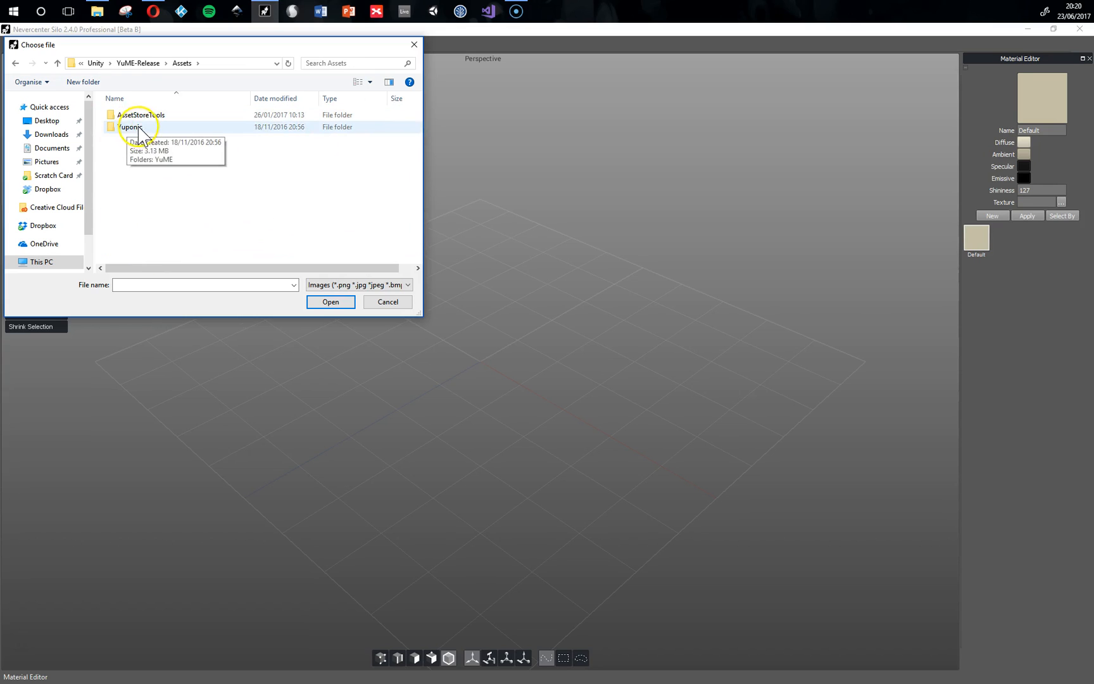
double_click(127, 127)
double_click(126, 115)
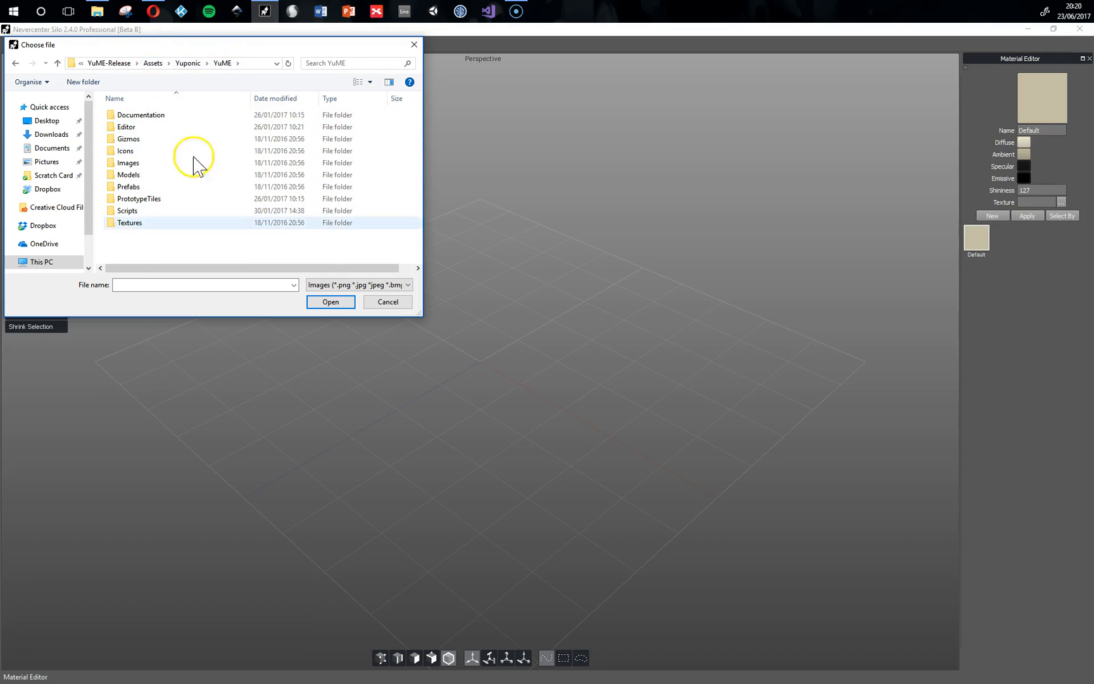
left_click(130, 224)
double_click(130, 223)
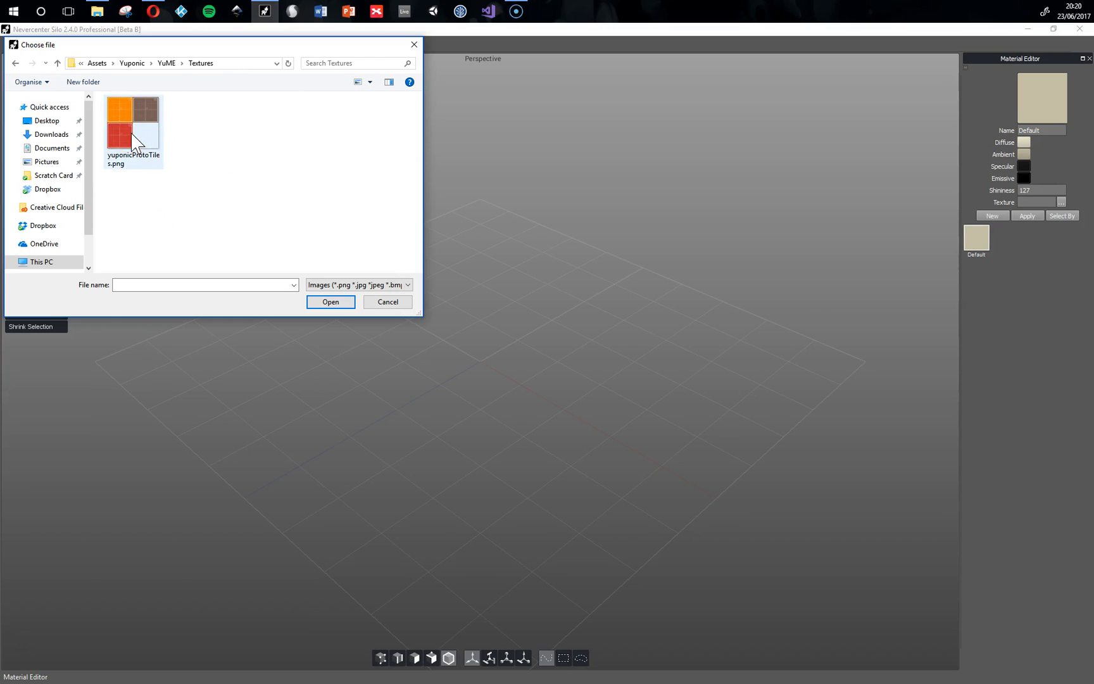
double_click(132, 135)
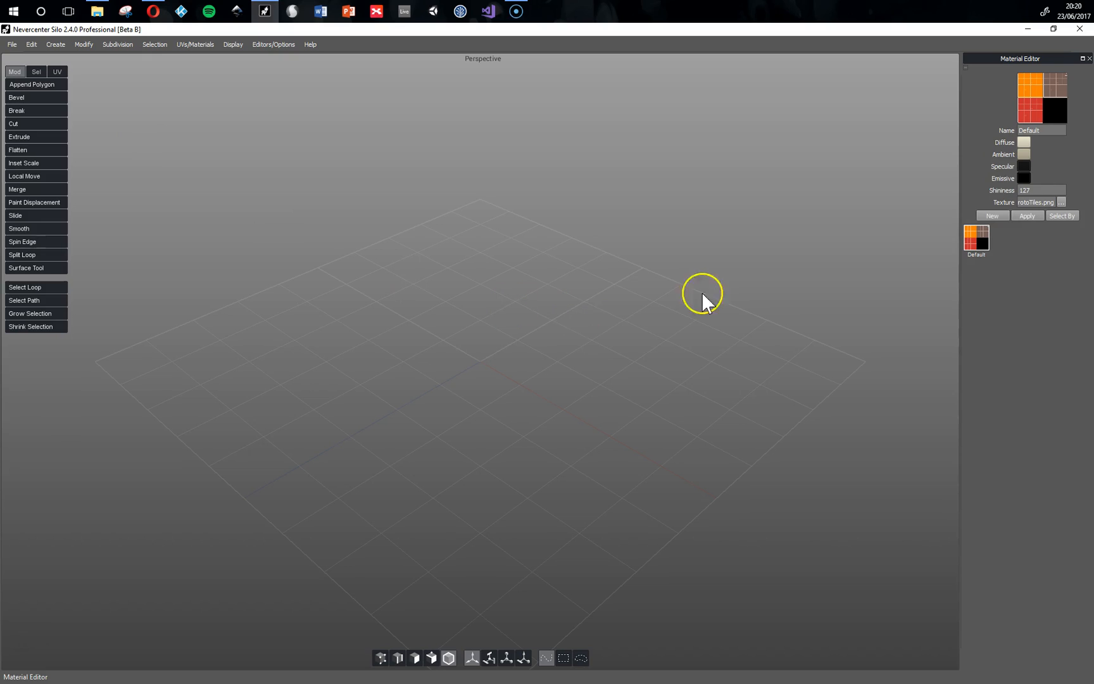
Brighten the Default material's diffuse colour to full value, #fff9d7
left_click(1024, 141)
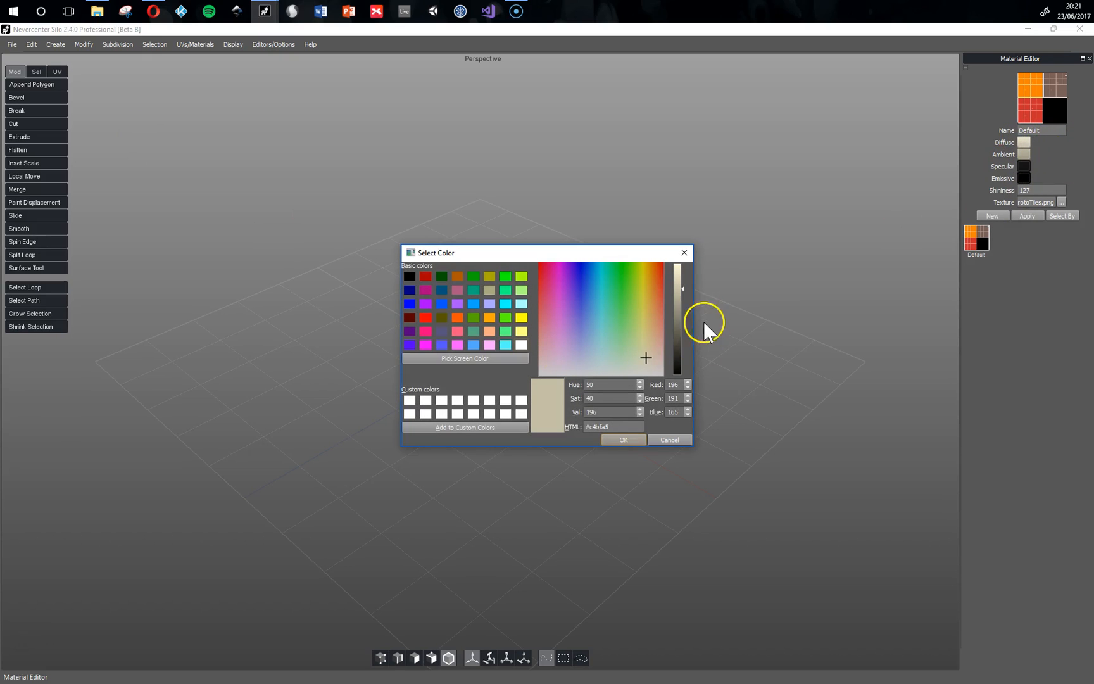
left_click_drag(680, 289, 684, 244)
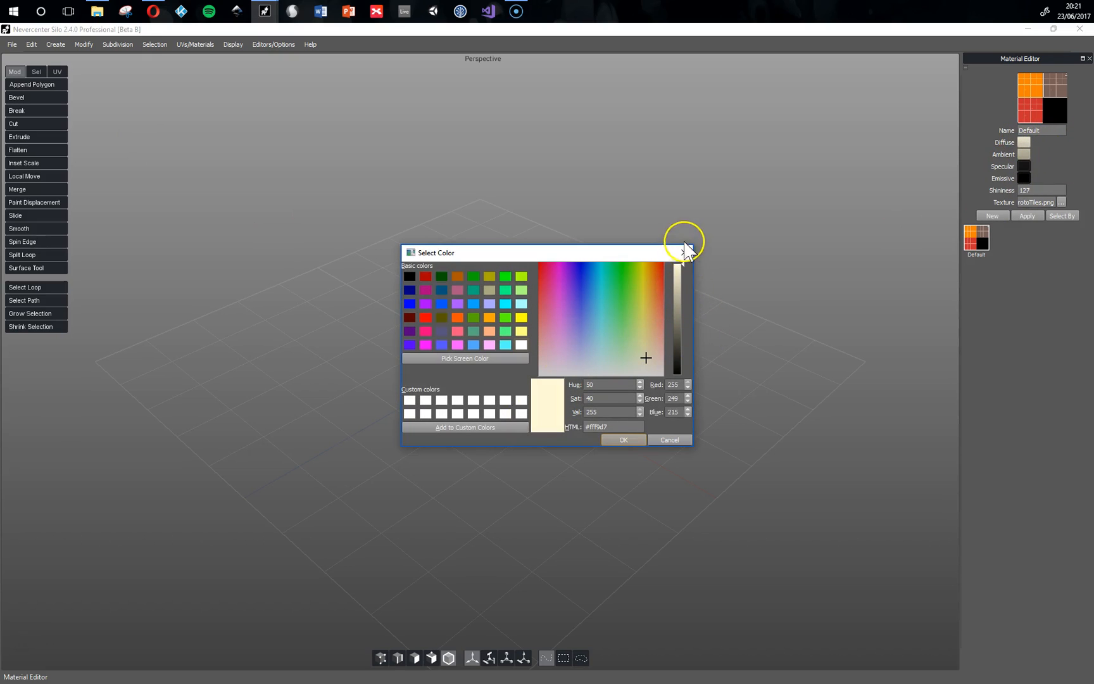
left_click(634, 440)
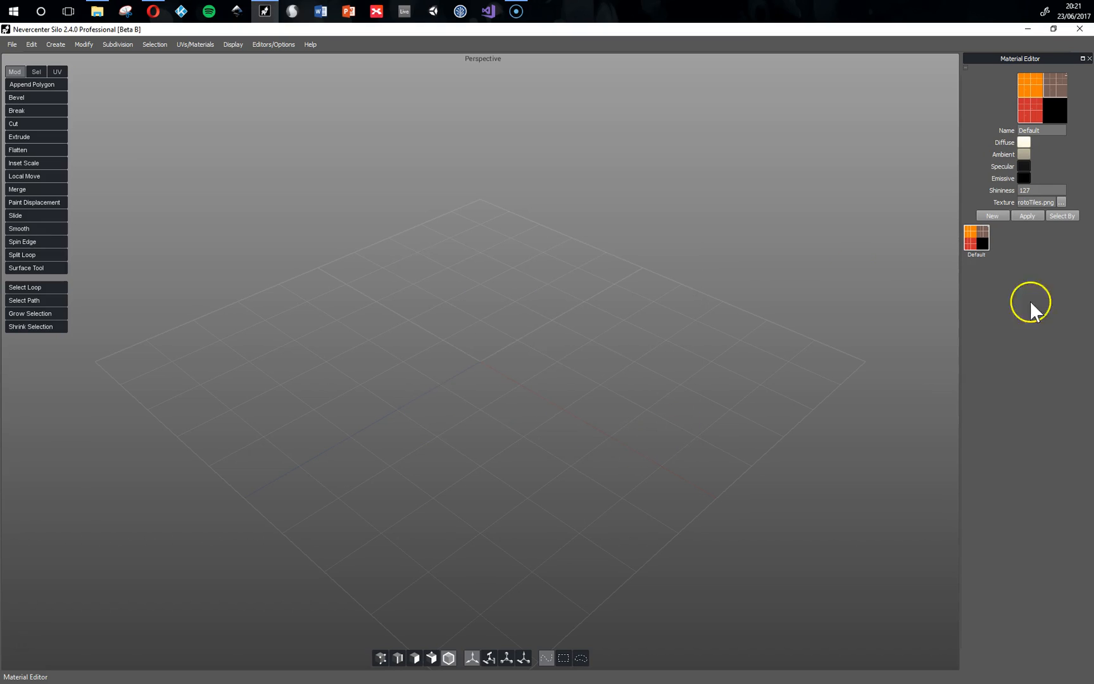
Open the Numerical Editor and enlarge it so that it sits directly beneath the Material Editor
left_click(272, 44)
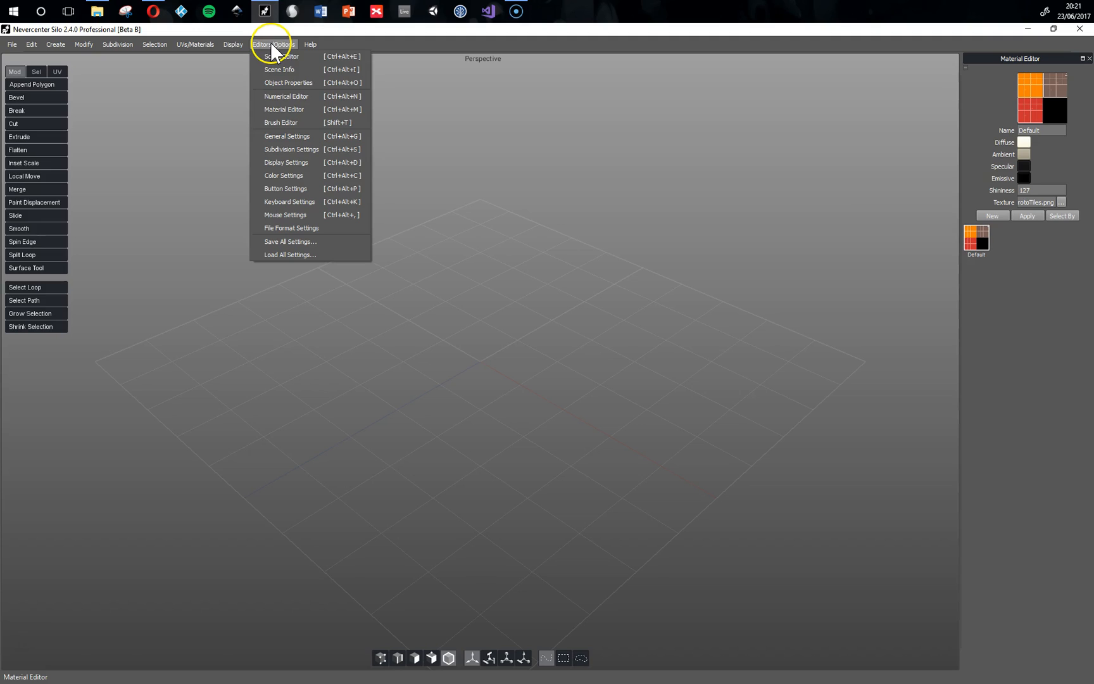
left_click(283, 97)
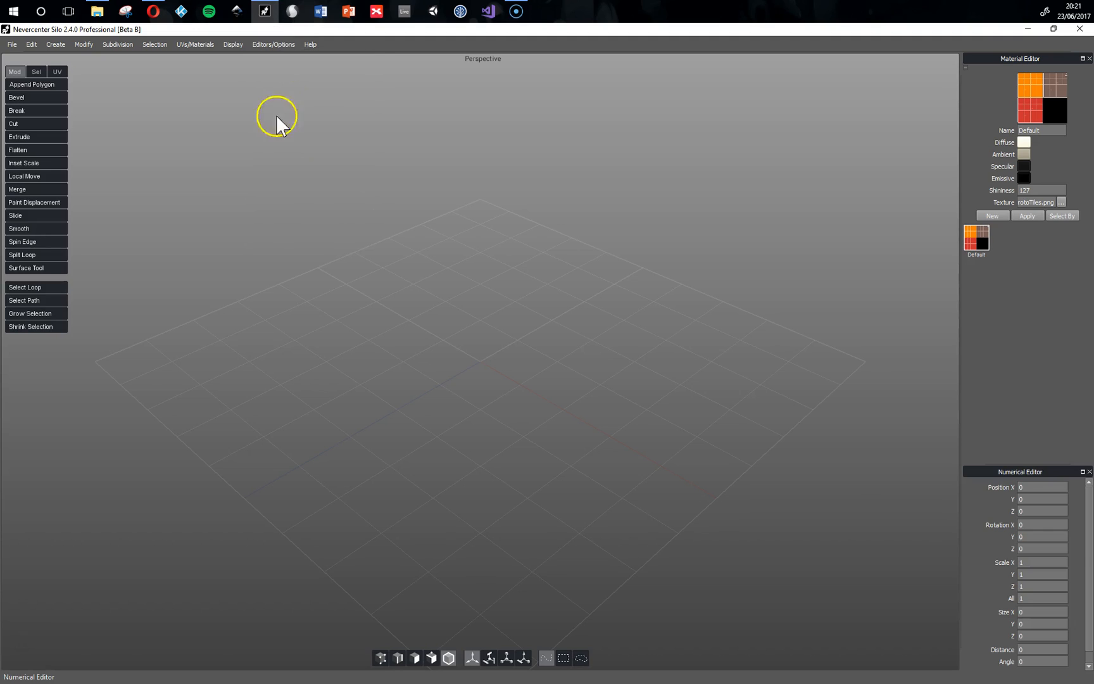
left_click_drag(1048, 472, 1040, 269)
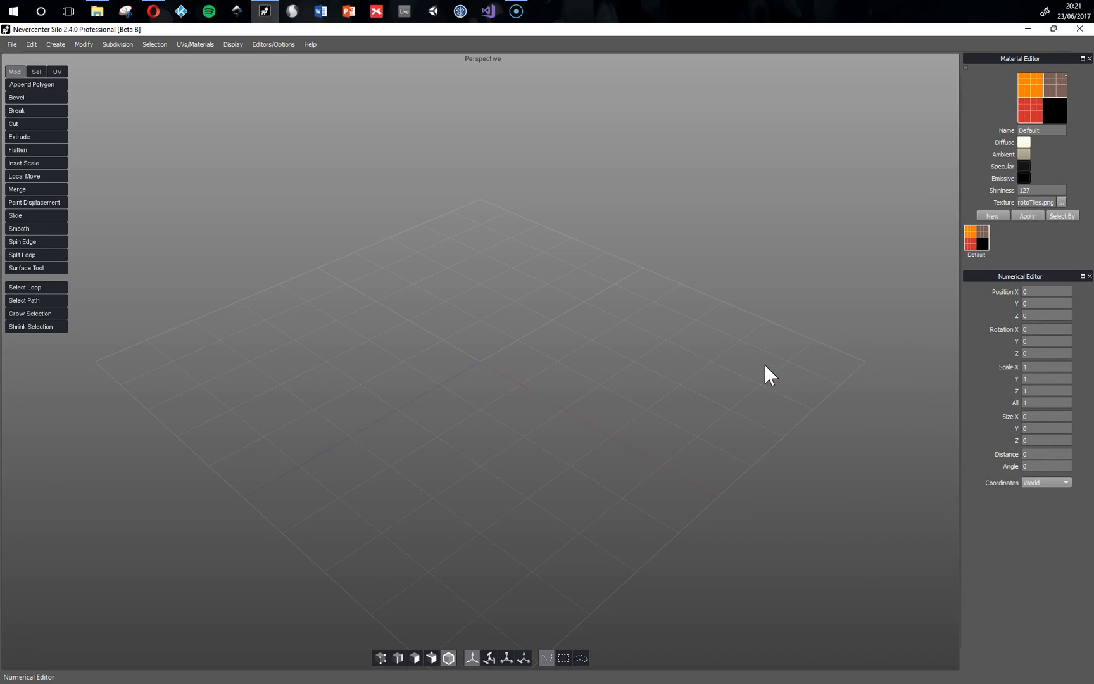
Create a cube with height, width and depth 1 and one section each way, and close the cube options
left_click(51, 43)
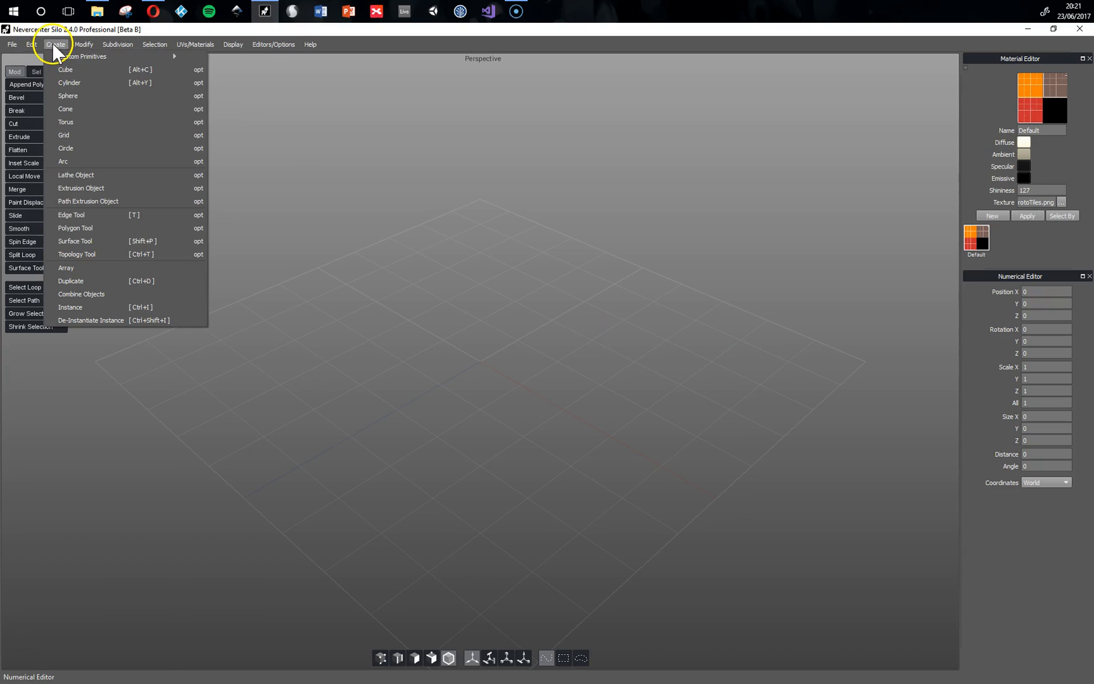
left_click(197, 71)
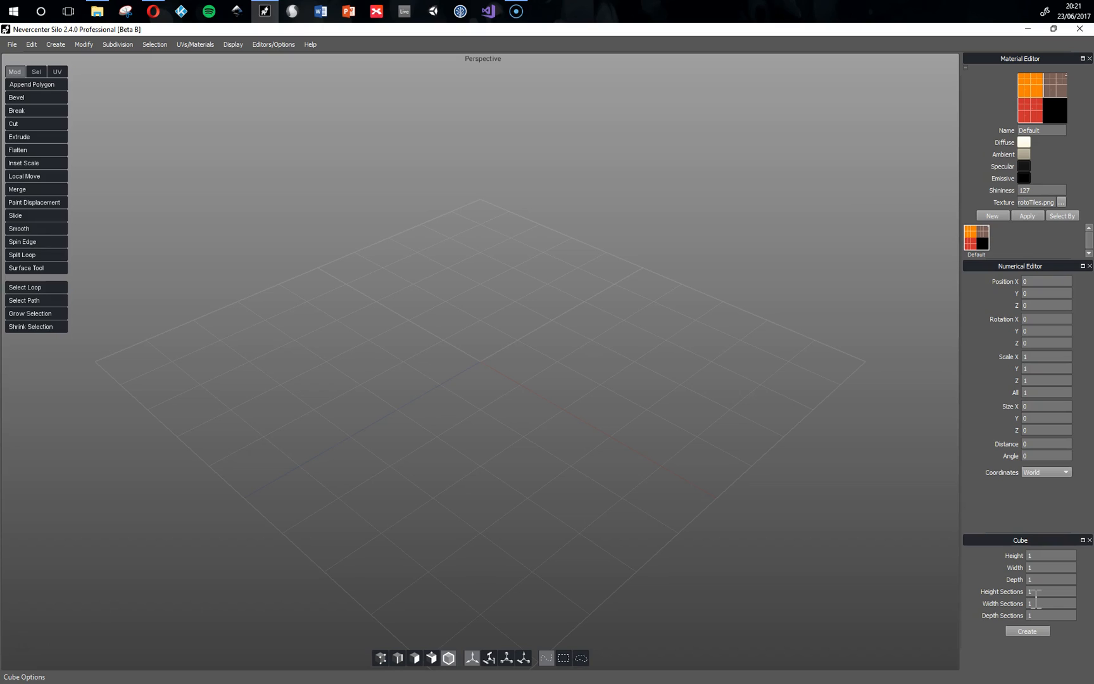
left_click(1027, 632)
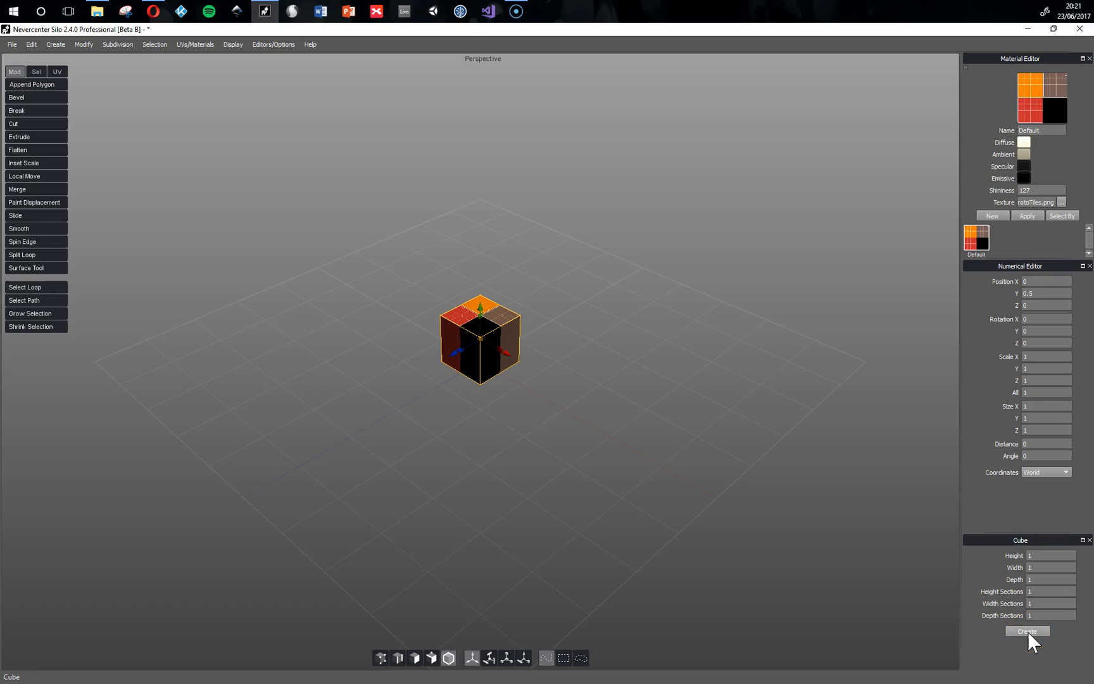
left_click(1089, 539)
Examine the textured cube from several angles and distances in the perspective view
middle_click_drag(507, 427, 553, 420)
right_click_drag(567, 442, 606, 442, "alt")
middle_click_drag(618, 461, 597, 449, "alt")
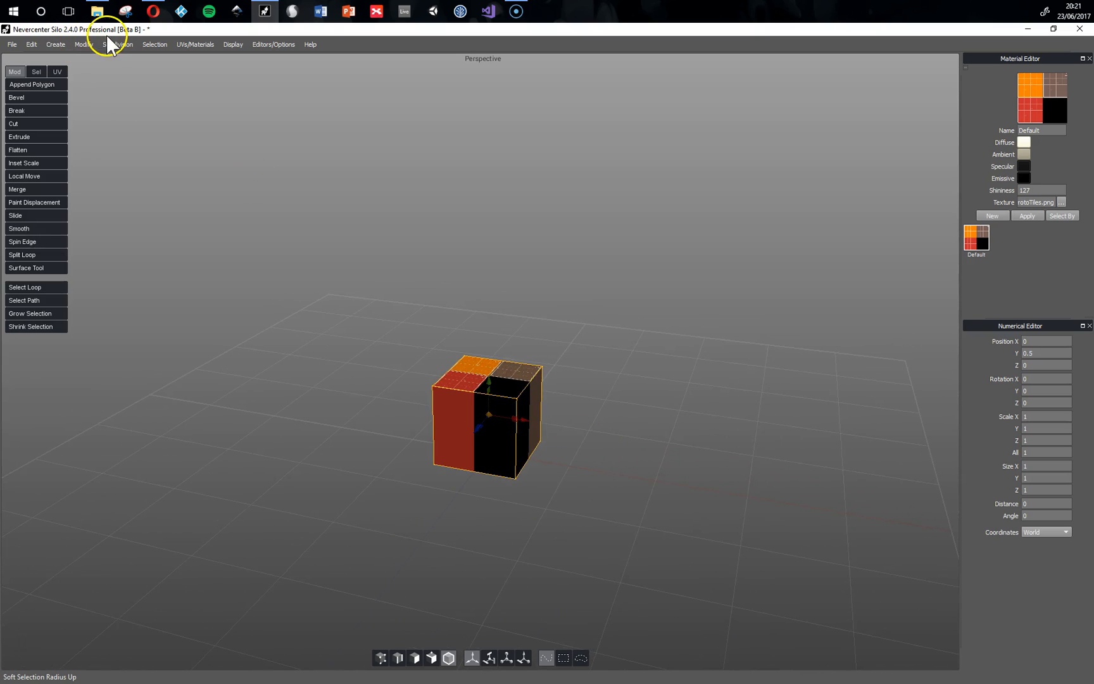
right_click_drag(624, 394, 662, 397, "alt")
left_click(654, 420)
scroll(655, 447, "up", 2)
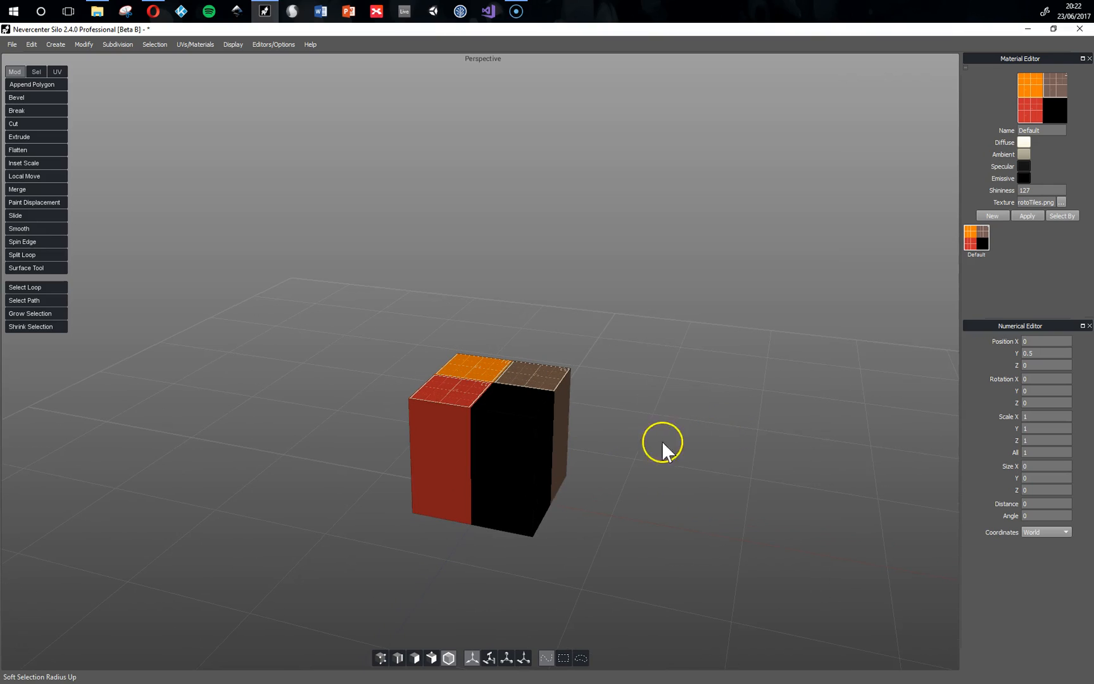
left_click(516, 411)
mouse_move(522, 401)
middle_mouse_down()
mouse_move(547, 463)
mouse_move(571, 482)
mouse_move(551, 462)
mouse_move(546, 474)
mouse_move(558, 278)
mouse_move(540, 456)
mouse_move(550, 391)
mouse_move(504, 395)
middle_mouse_up()
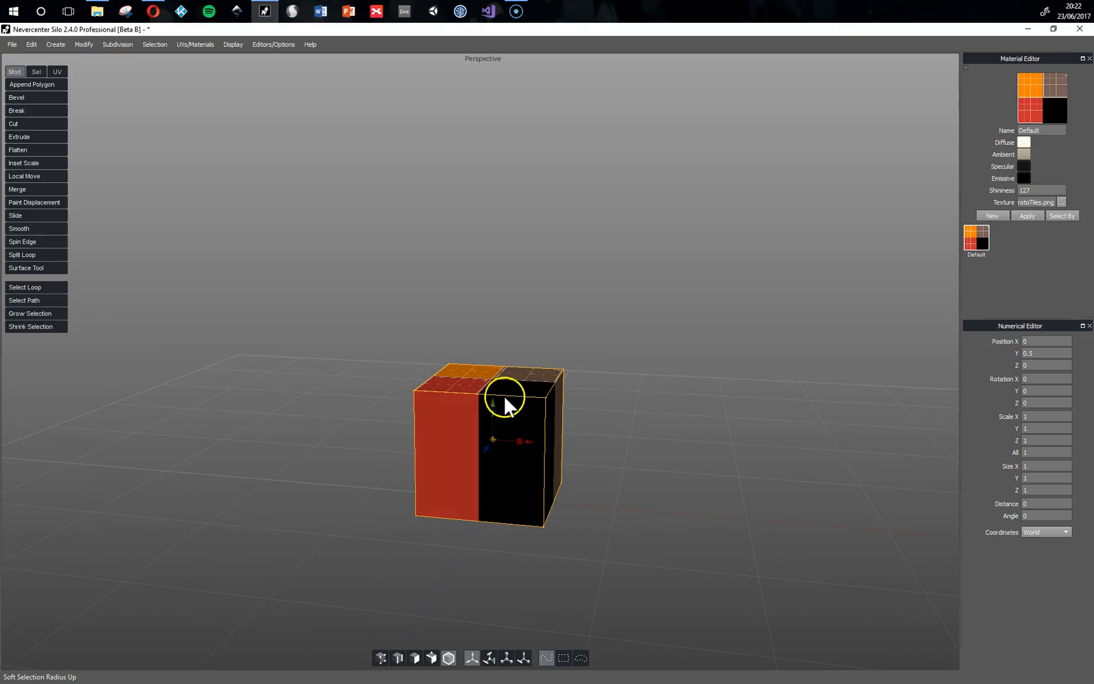
middle_click_drag(616, 495, 566, 450)
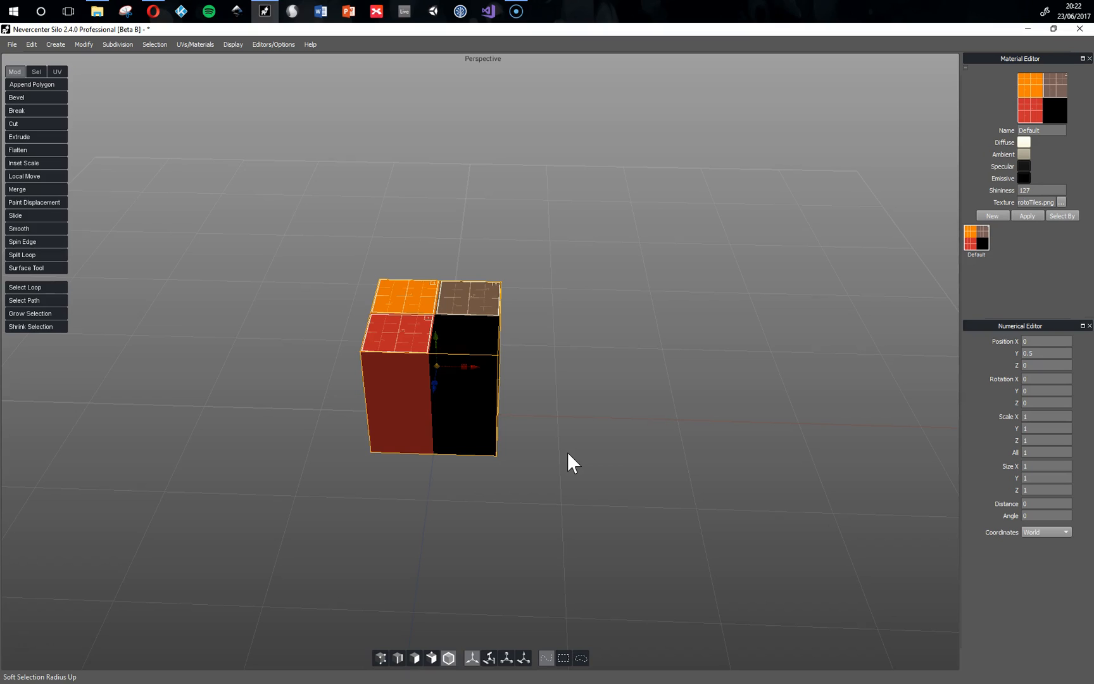
Switch to the 3 View Layout (Right) and select the cube in the UV 3D view to load its UVs
key("space")
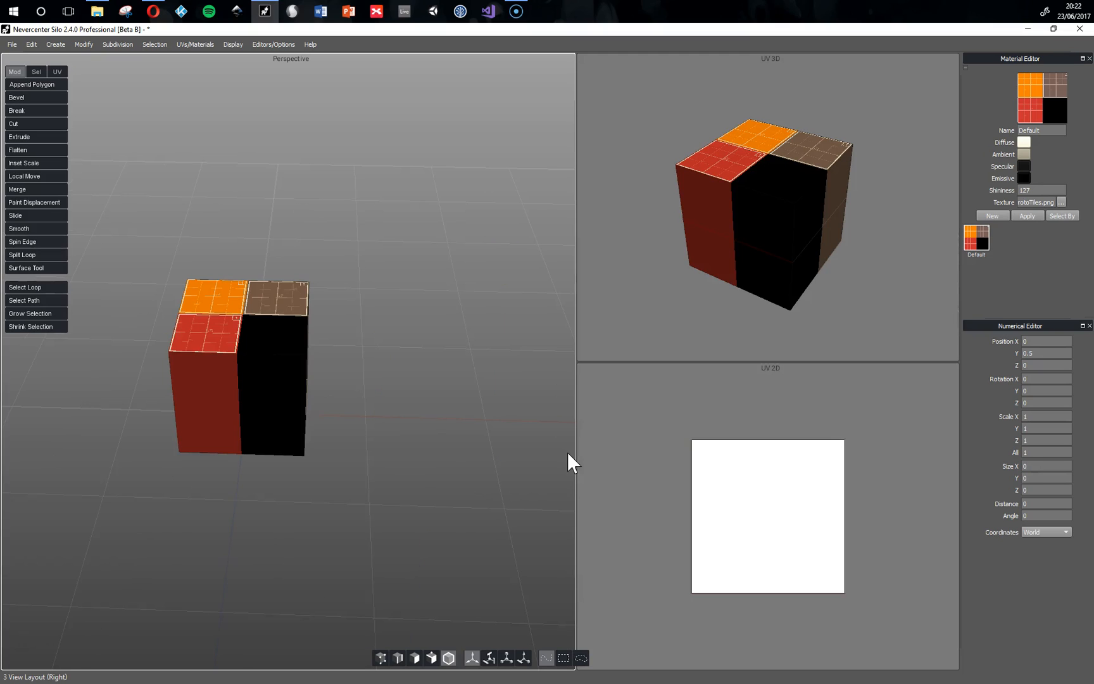
left_click(232, 45)
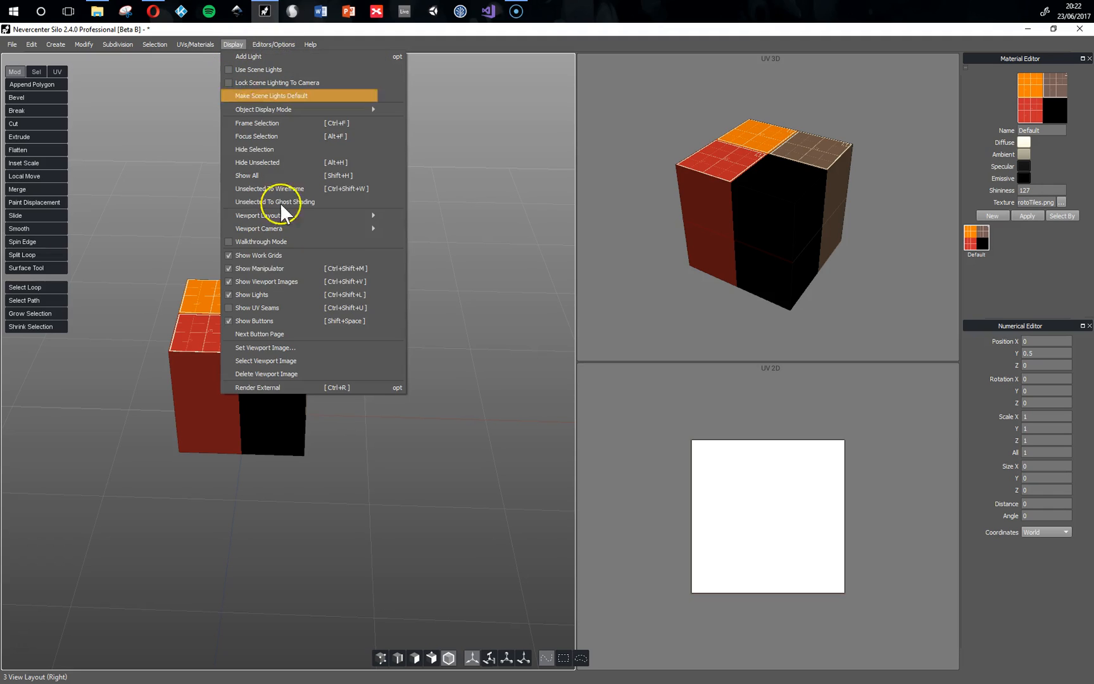
mouse_move(323, 214)
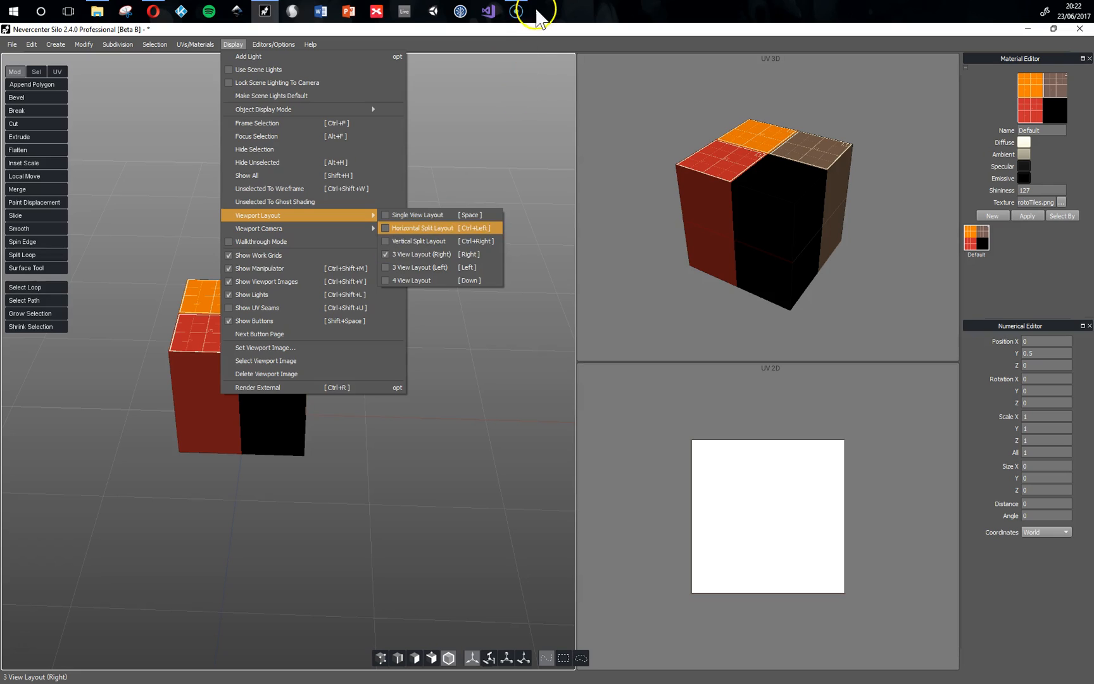
left_click(534, 34)
left_click(786, 240)
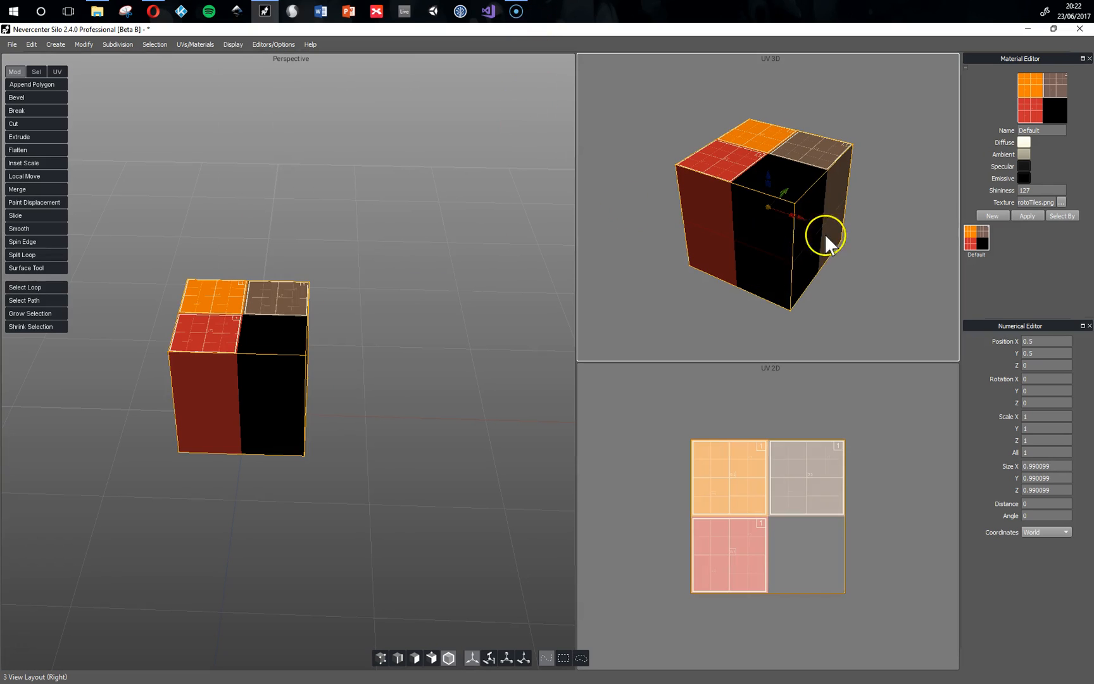
Examine the cube's texture mapping in the UV 3D, UV 2D and perspective views with object selection mode active
middle_click_drag(895, 258, 864, 277)
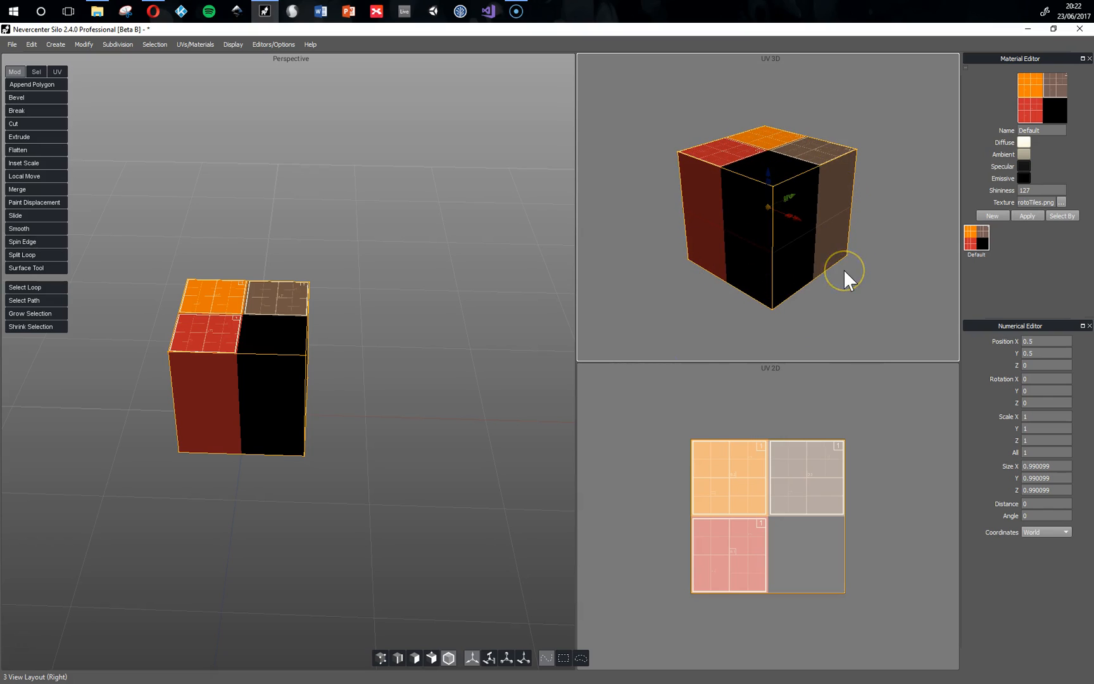
left_click(889, 473)
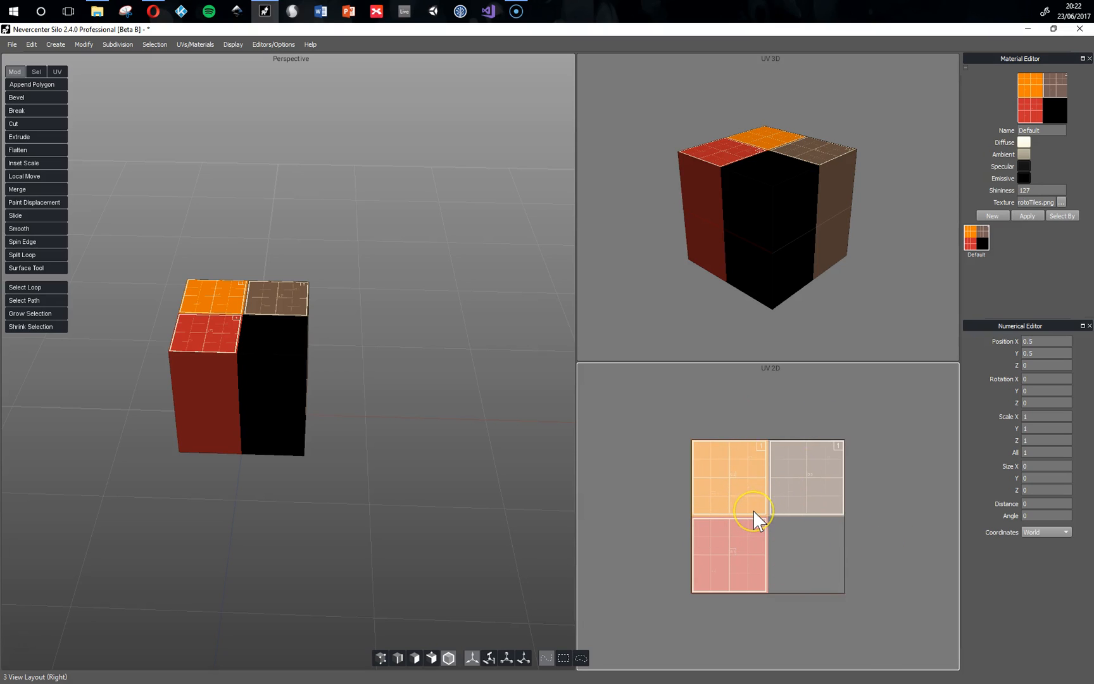
left_click(784, 473)
left_click_drag(419, 561, 408, 529, "alt")
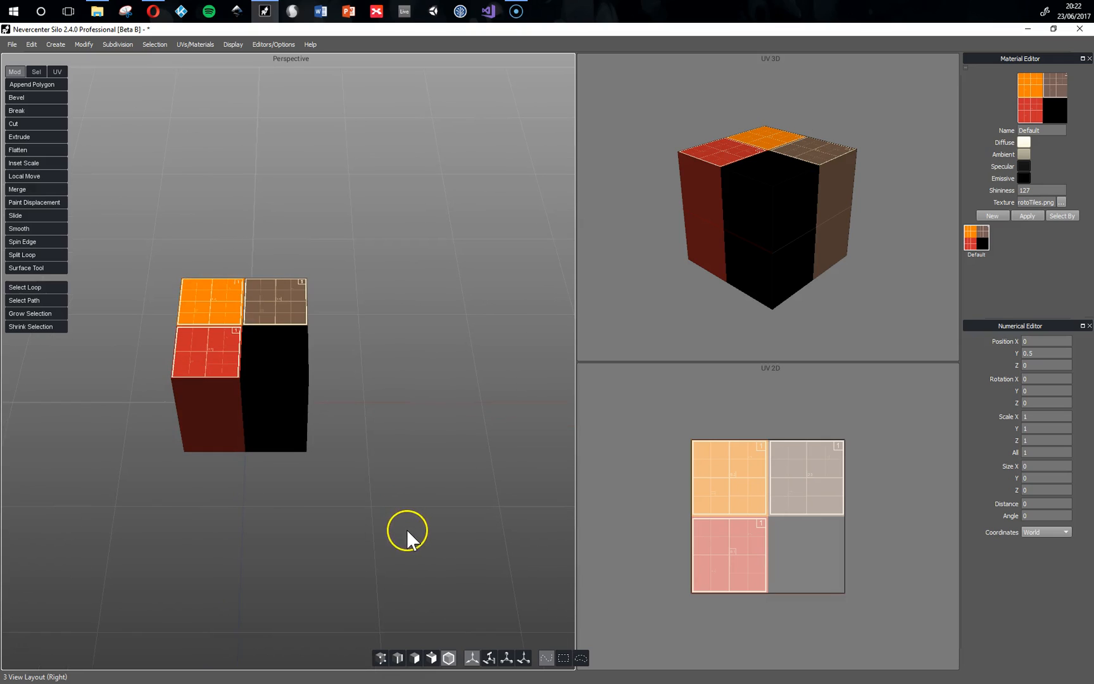
left_click(450, 658)
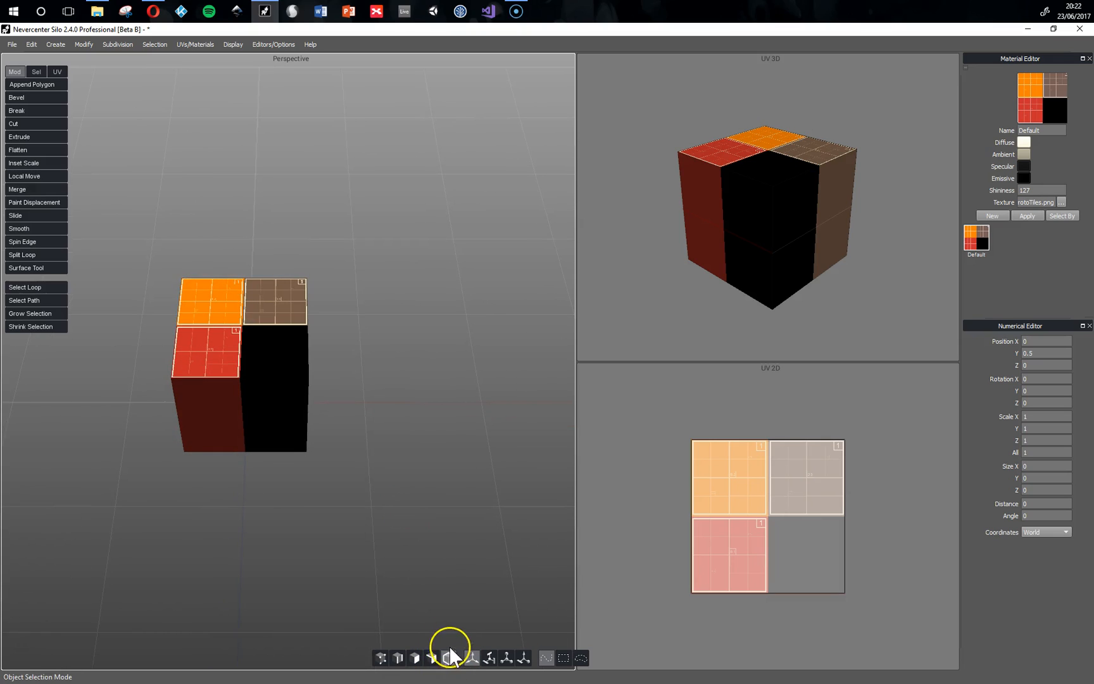
Select the cube and recreate its UVs using planar regions
left_click(243, 334)
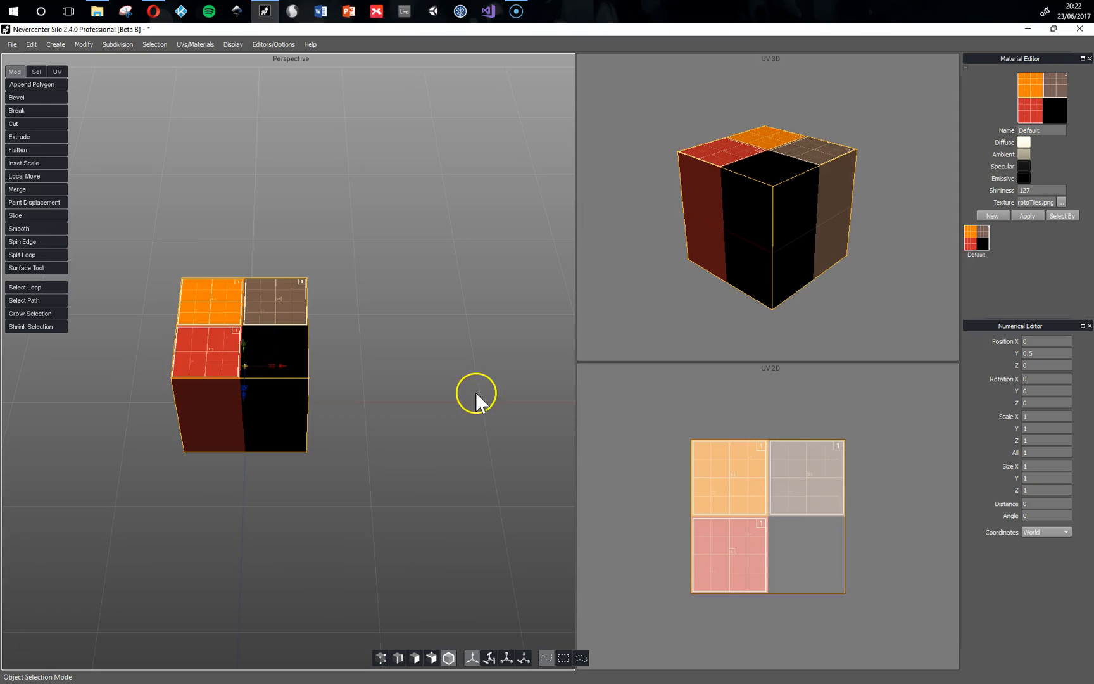
left_click(196, 46)
mouse_move(211, 71)
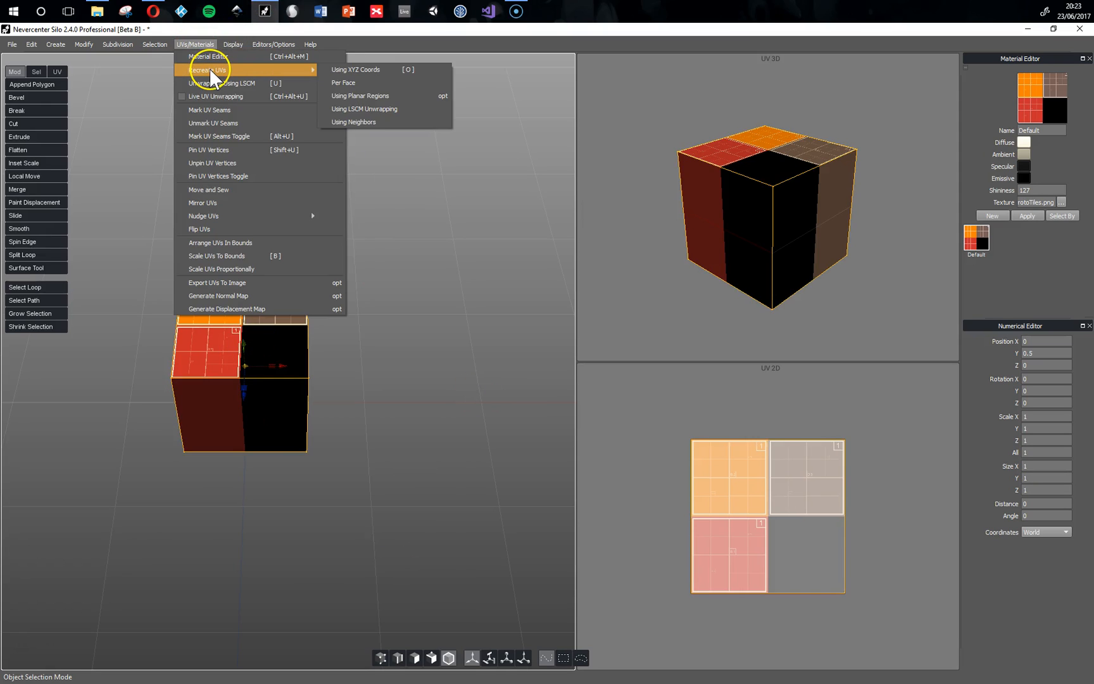
left_click(370, 97)
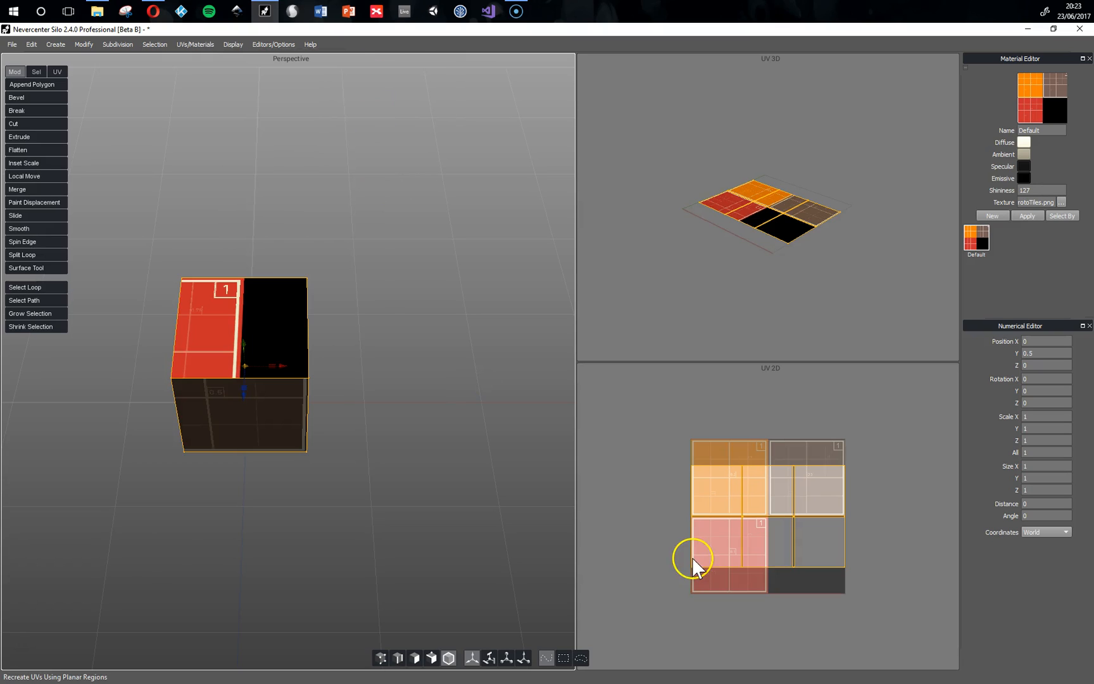
left_click(777, 501)
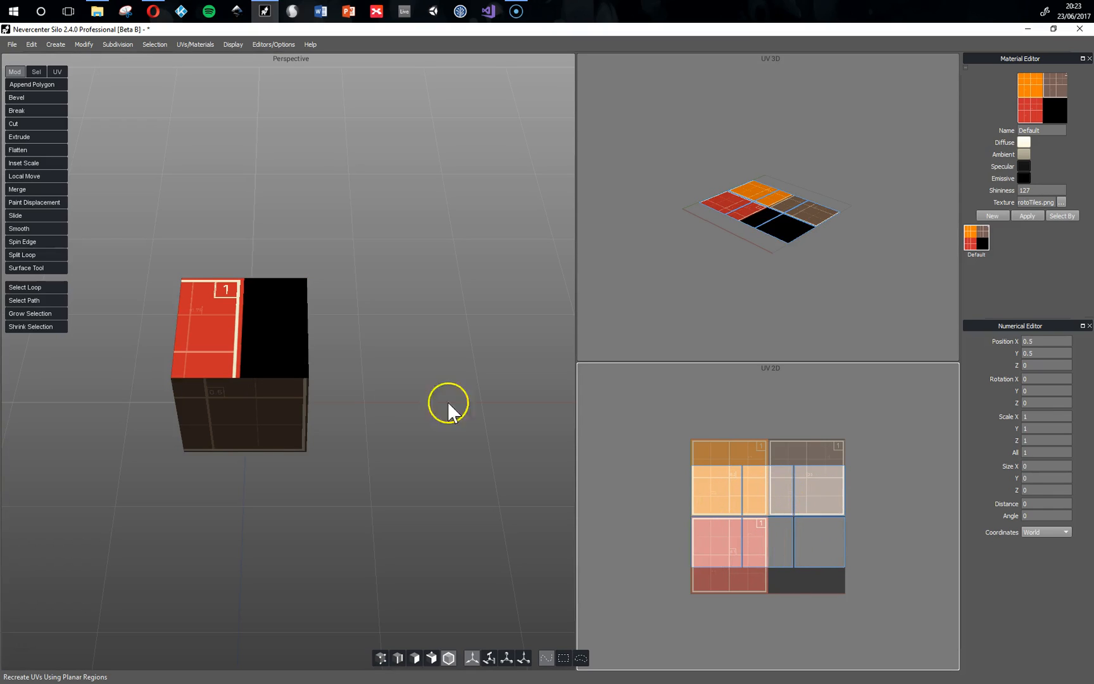
middle_click_drag(406, 412, 357, 460)
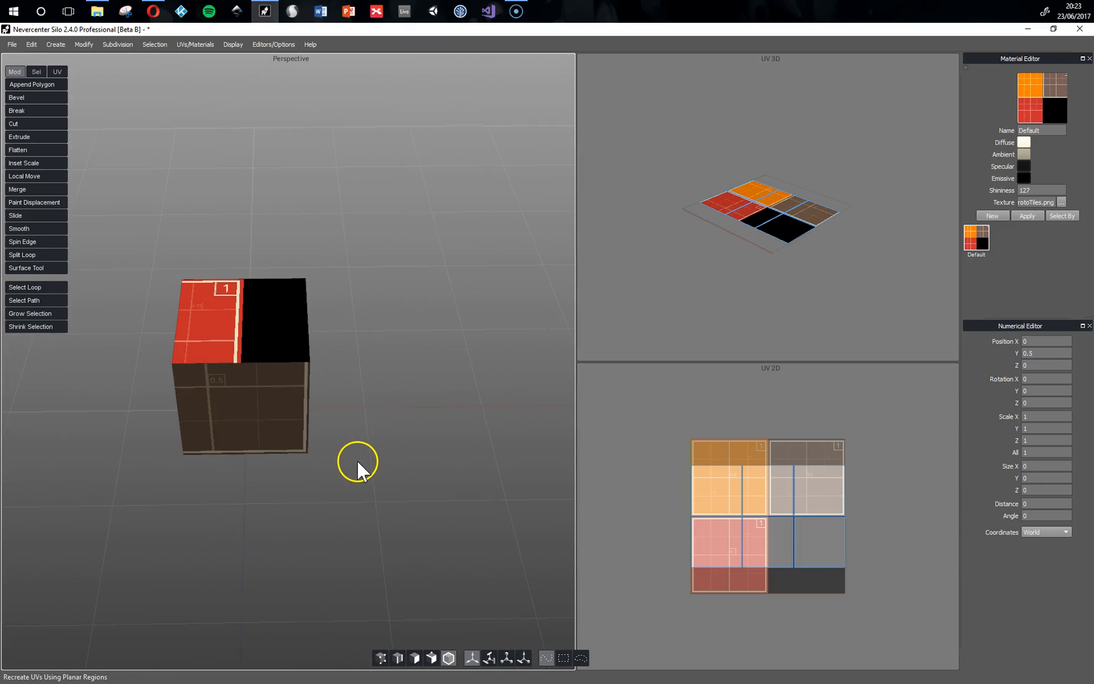
Activate face selection mode and enlarge the UV 2D view to a single view layout
left_click(641, 459)
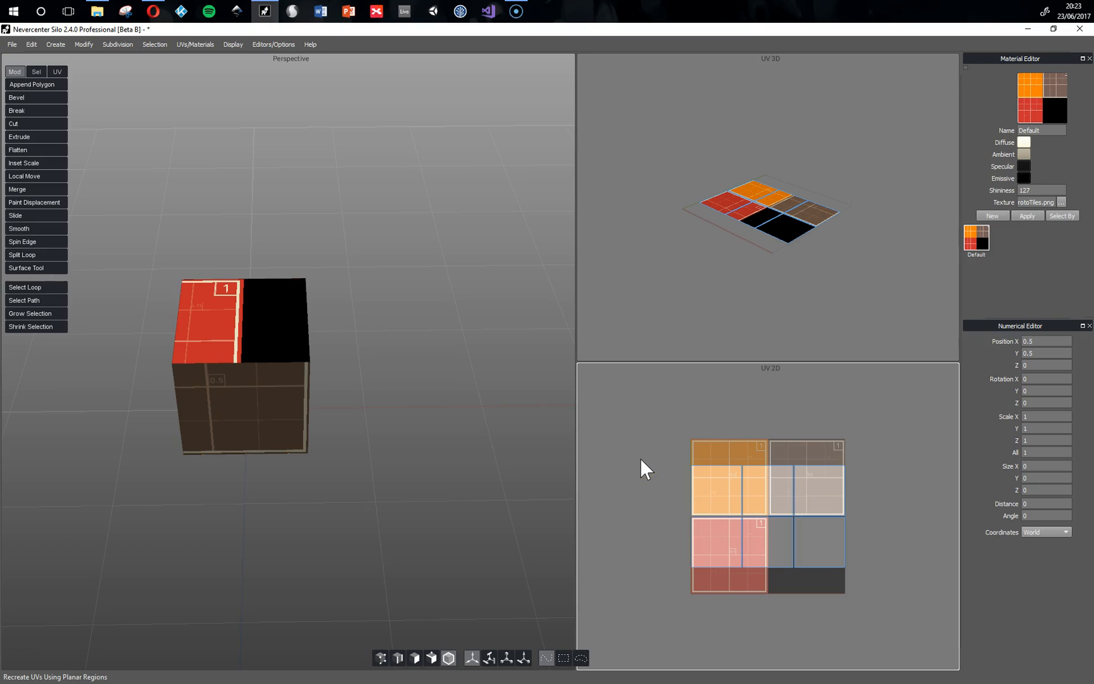
left_click(720, 494)
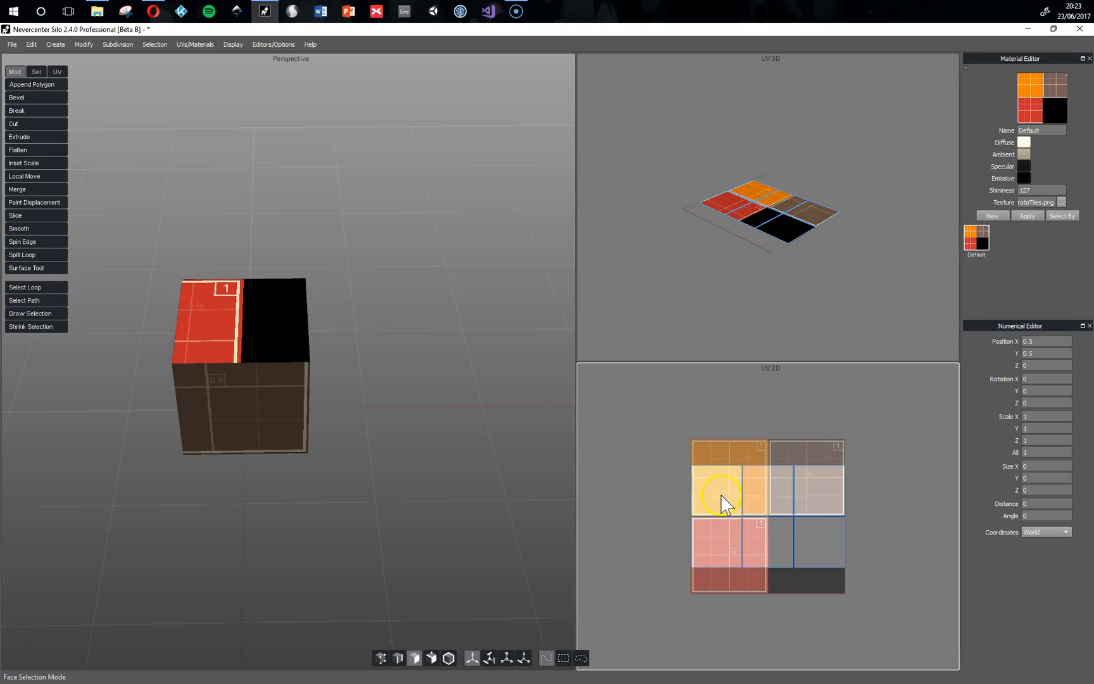
left_click(448, 658)
left_click(414, 658)
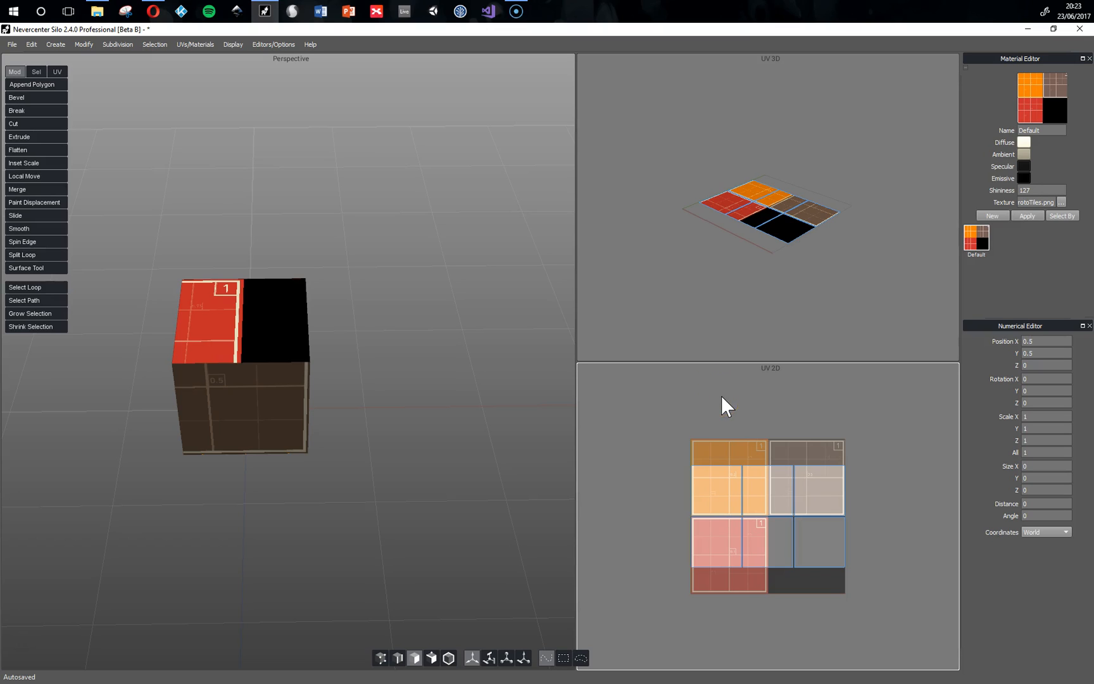
key("space")
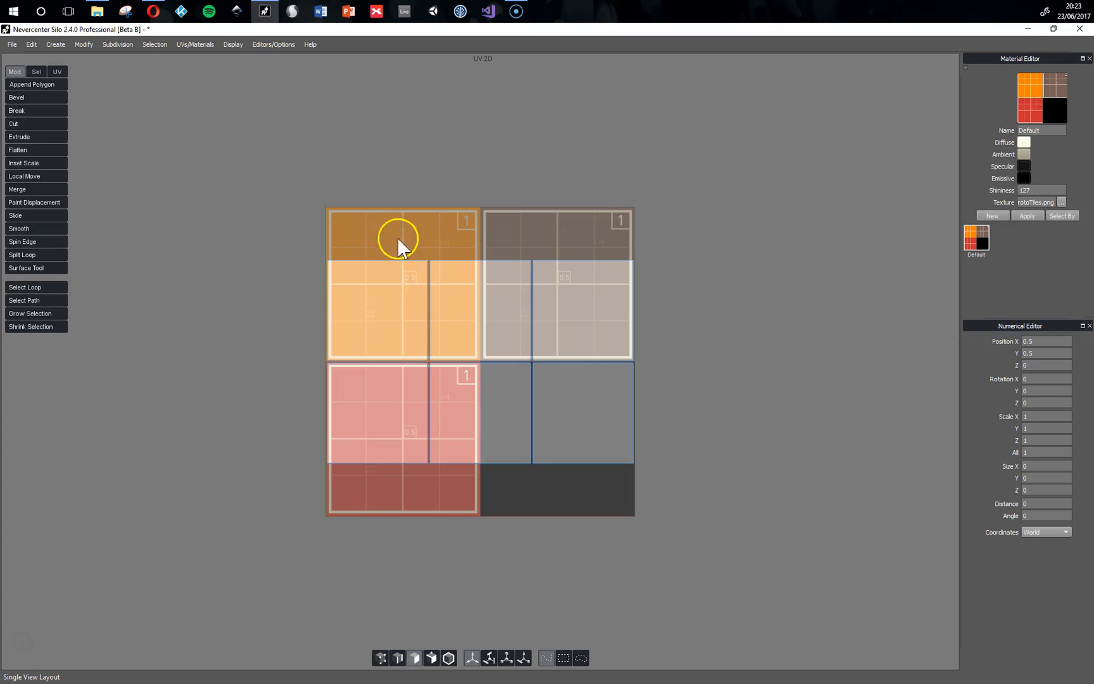
Move the upper-left UV face of the cube layout to position X 0, Y 0
left_click(384, 324)
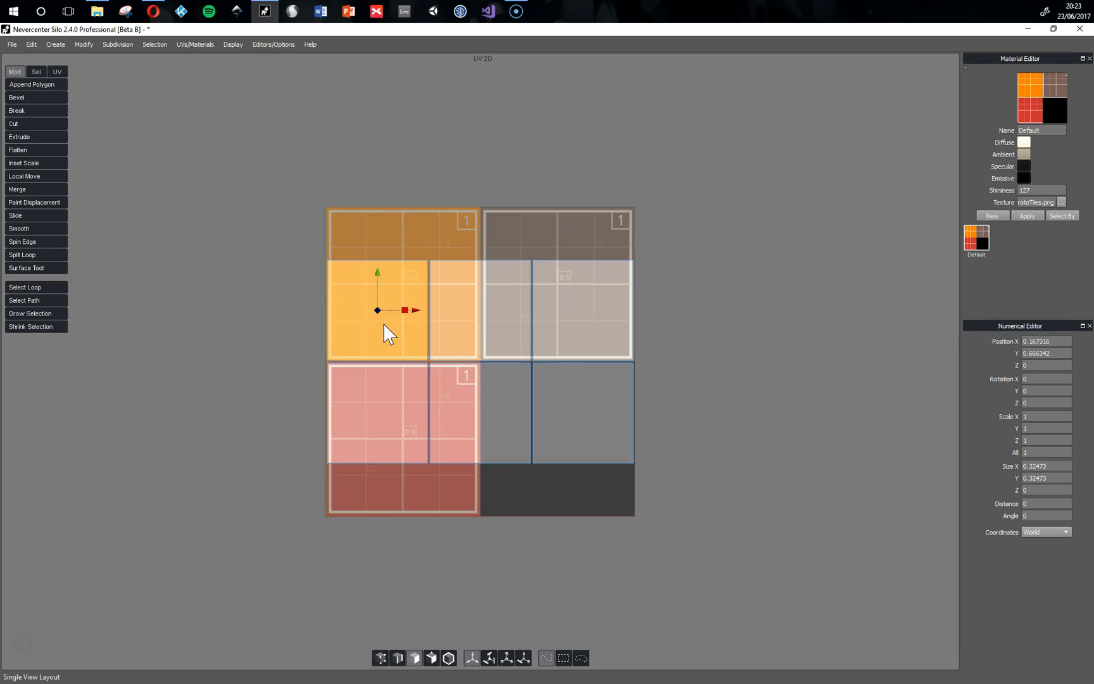
left_click(1062, 341)
type("0")
key("Tab")
type("0")
key("Return")
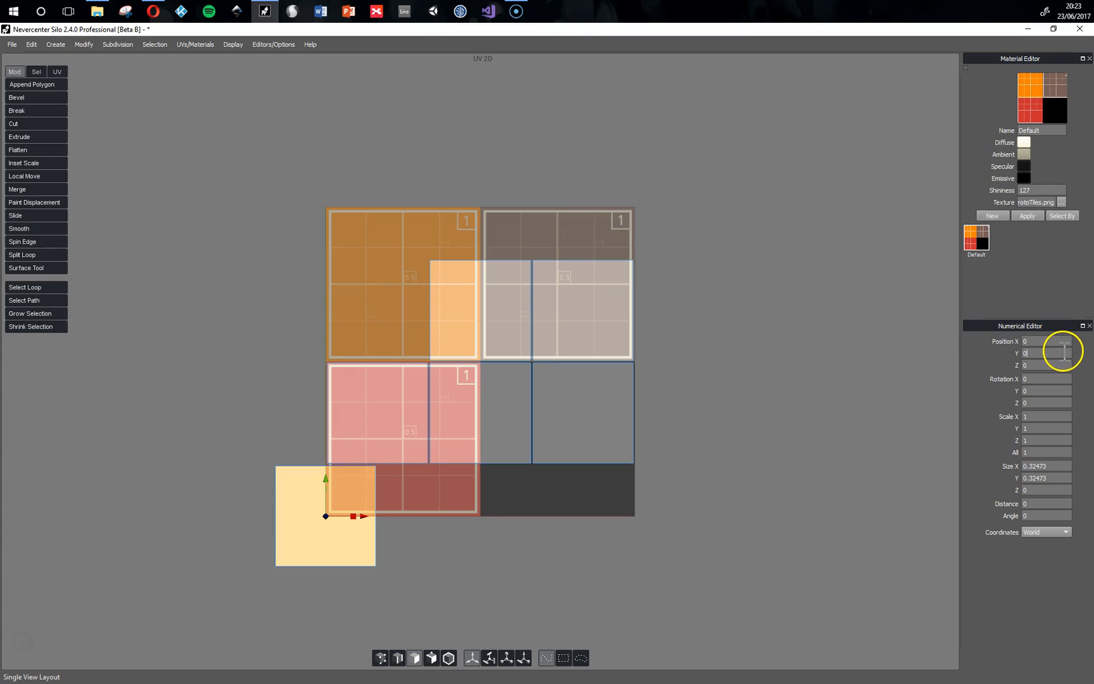
Move the upper-middle UV face to position X 0, Y 0
left_click(495, 310)
left_click(1059, 343)
type("0")
left_click(1062, 354)
type("0")
key("Return")
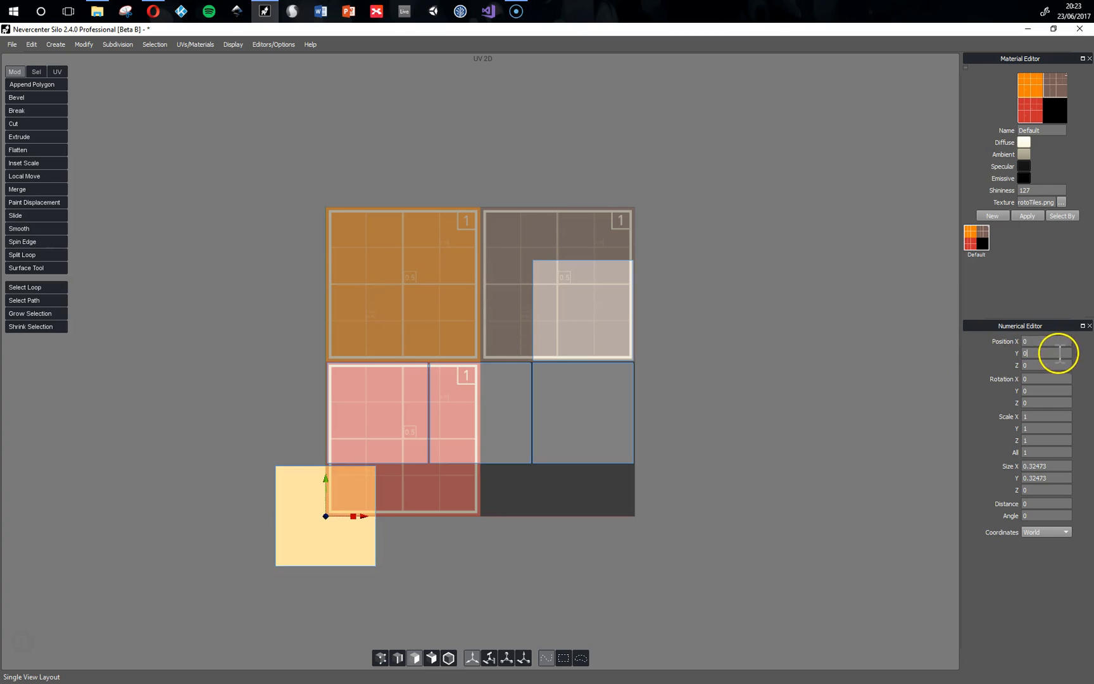
Move the upper-right UV face to position X 0, Y 0
left_click(598, 308)
left_click(1044, 340)
type("0")
left_click(1054, 353)
type("0")
key("Return")
Move the lower-left UV face to position X 0, Y 0
left_click(459, 393)
left_click(1059, 341)
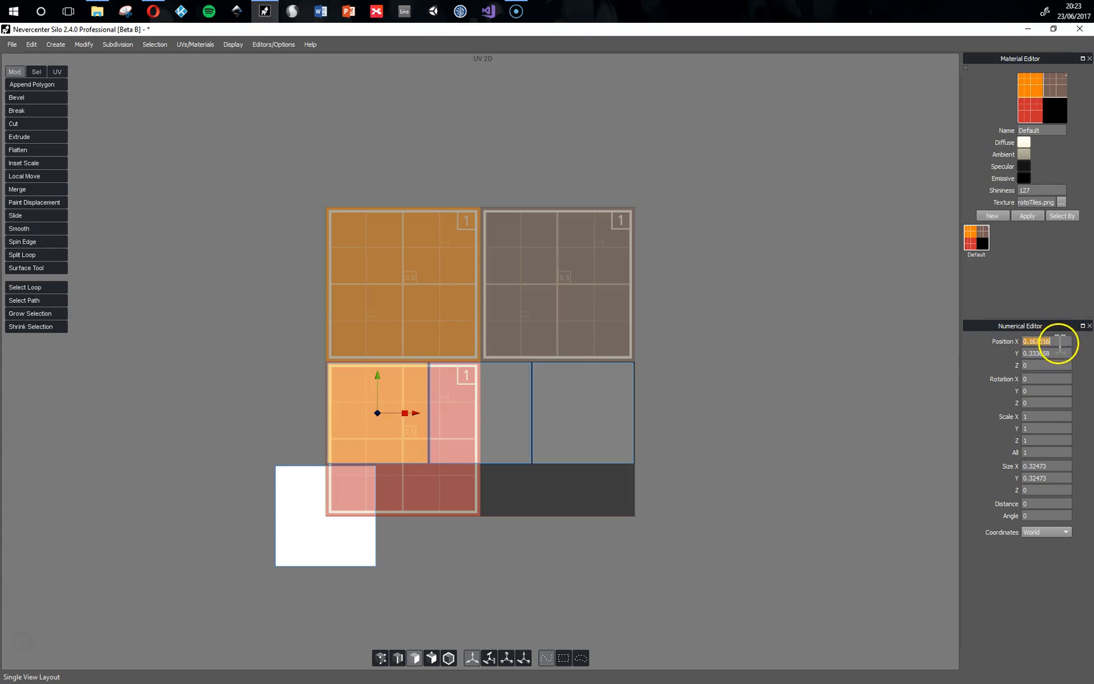
type("0")
left_click(1055, 353)
type("0")
Move the lower-middle UV face to position X 0, Y 0
left_click(510, 422)
left_click(1037, 342)
type("0")
left_click(1053, 351)
type("0")
Move the lower-right UV face to position X 0, Y 0 so that all six faces are stacked
left_click(594, 445)
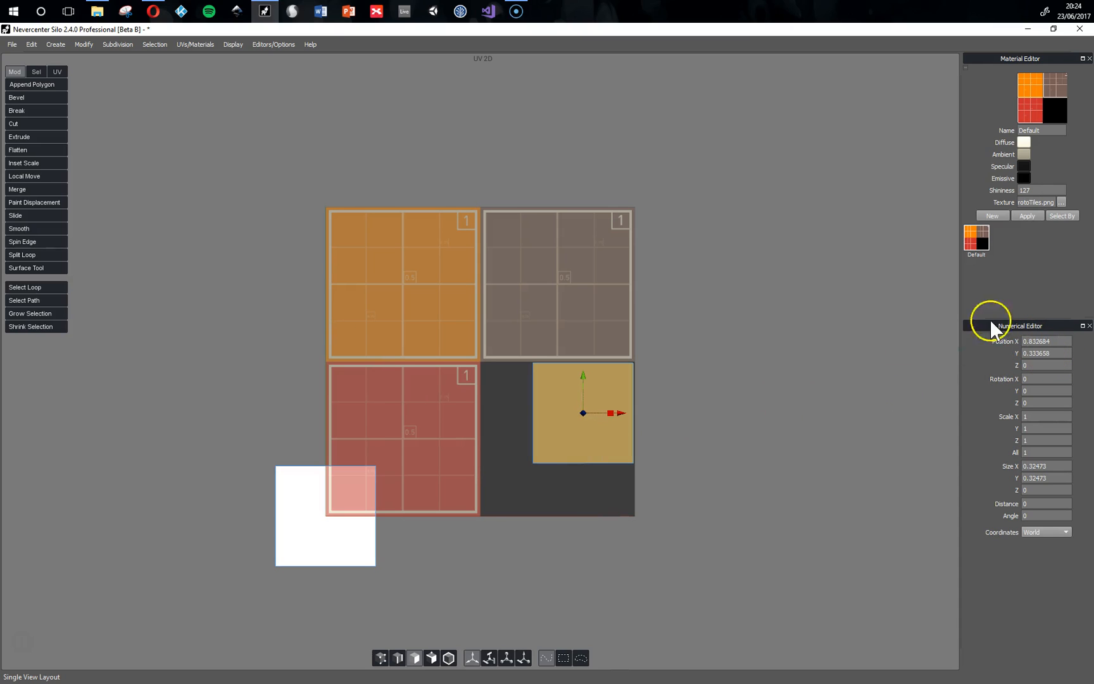
left_click(1053, 342)
type("0")
left_click(1053, 352)
type("0")
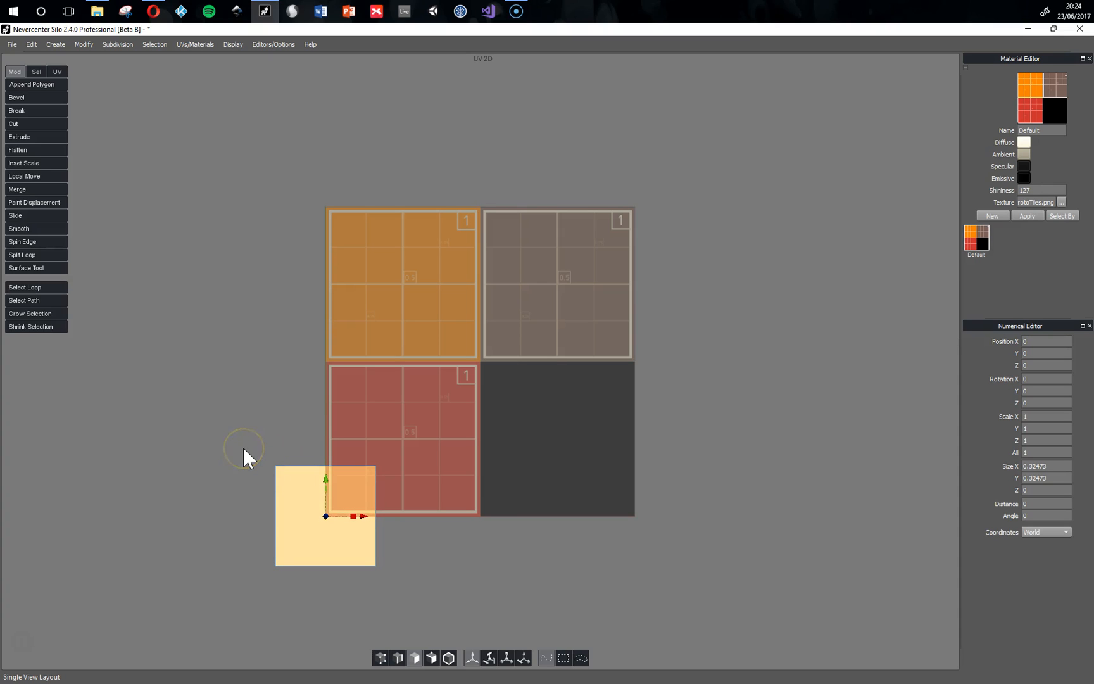
Restore the three-view layout and select the stacked UV faces in the UV 2D view
key("space")
mouse_move(318, 447)
middle_mouse_down()
mouse_move(253, 444)
mouse_move(339, 382)
mouse_move(310, 598)
mouse_move(436, 583)
mouse_move(393, 621)
mouse_move(361, 385)
mouse_move(300, 454)
mouse_move(315, 454)
middle_mouse_up()
left_click(659, 586)
left_click_drag(627, 581, 758, 643)
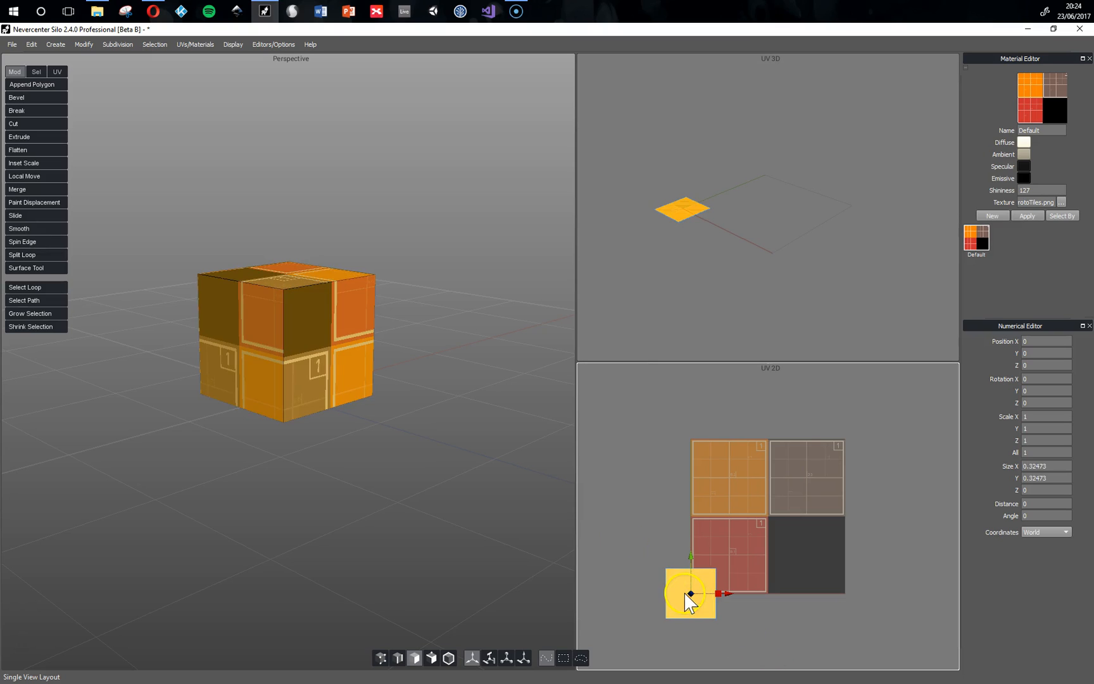
Switch to area-style selection and reselect all the stacked UV faces in the UV 2D view
left_click(645, 482)
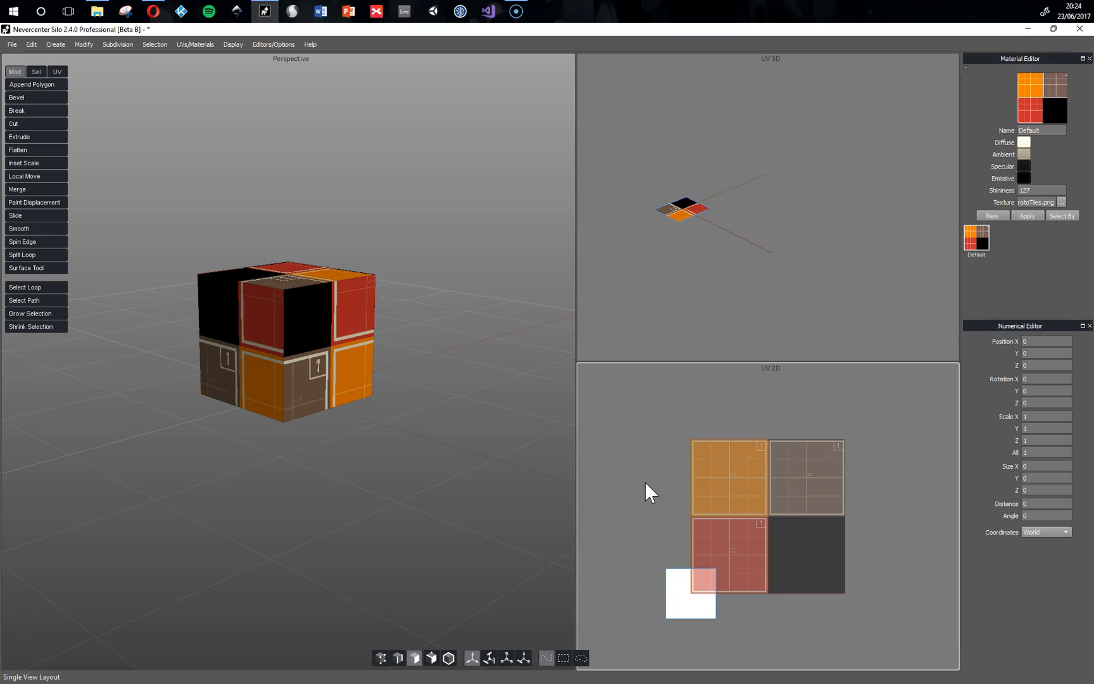
left_click(621, 504)
left_click_drag(618, 514, 755, 642)
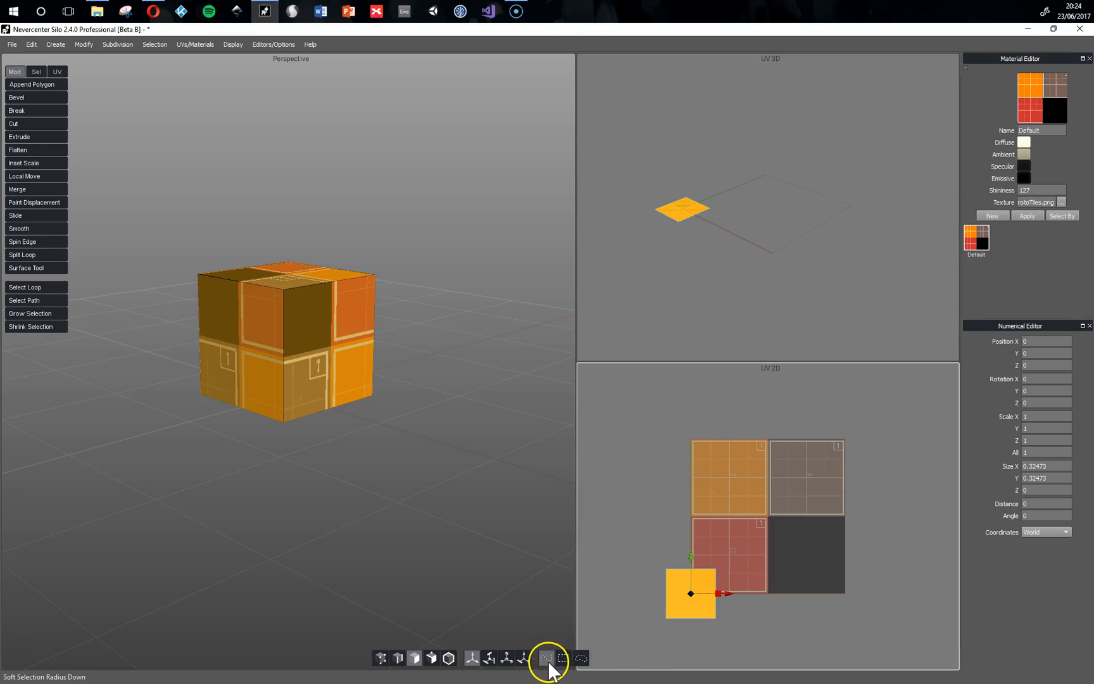
left_click(716, 546)
left_click_drag(639, 629, 654, 575)
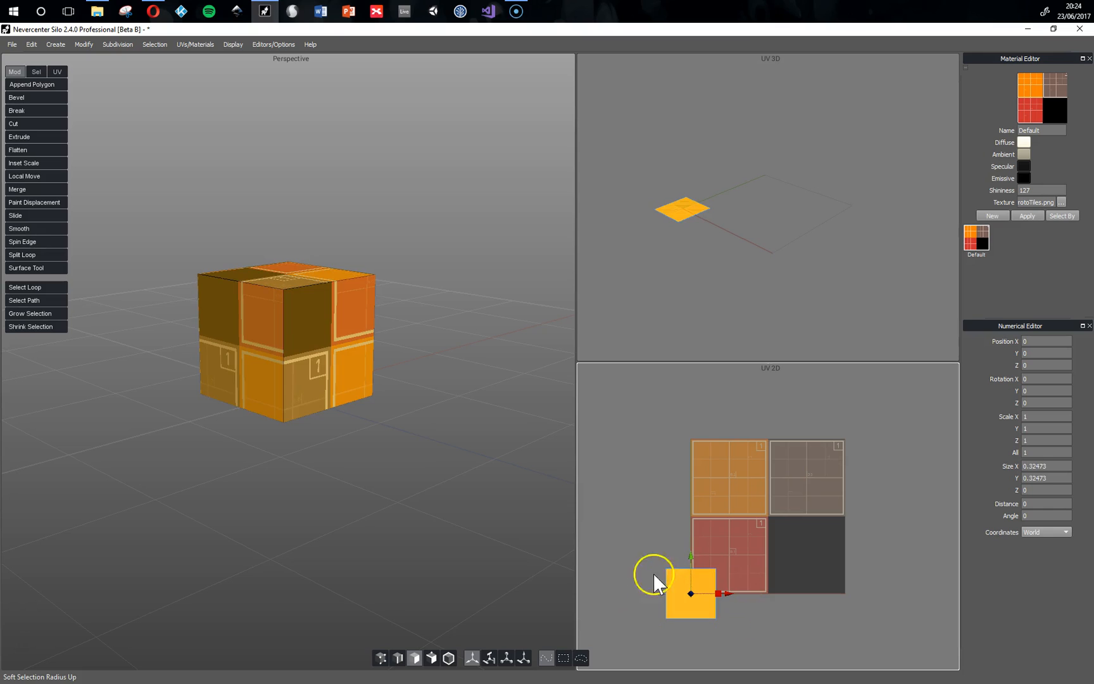
left_click(564, 658)
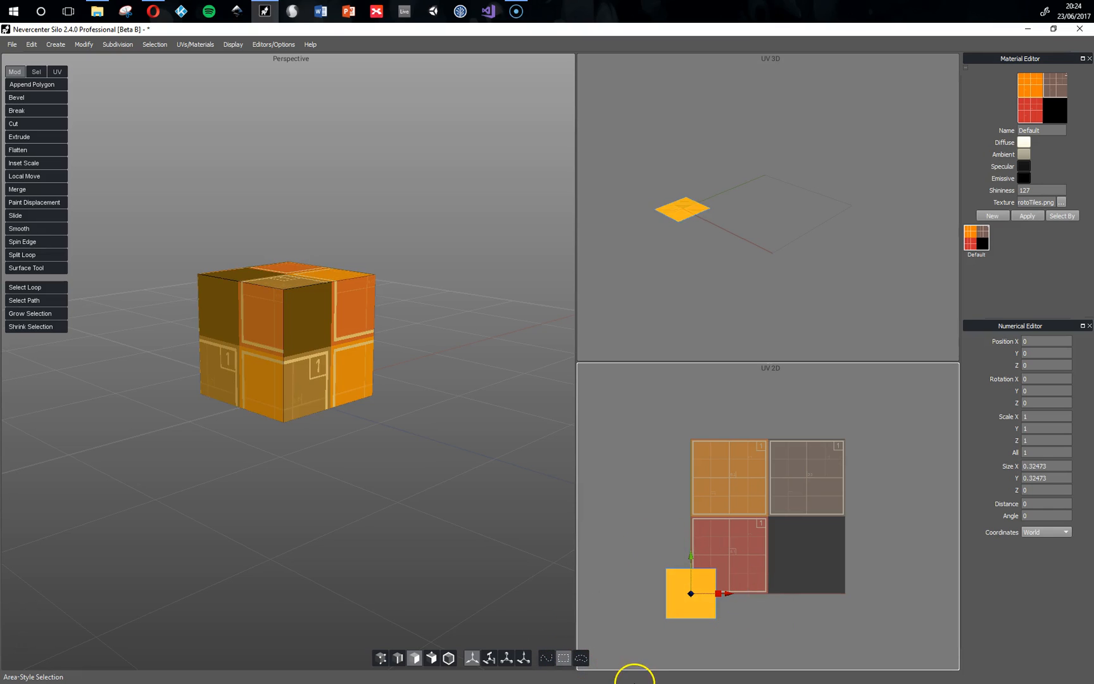
left_click(654, 518)
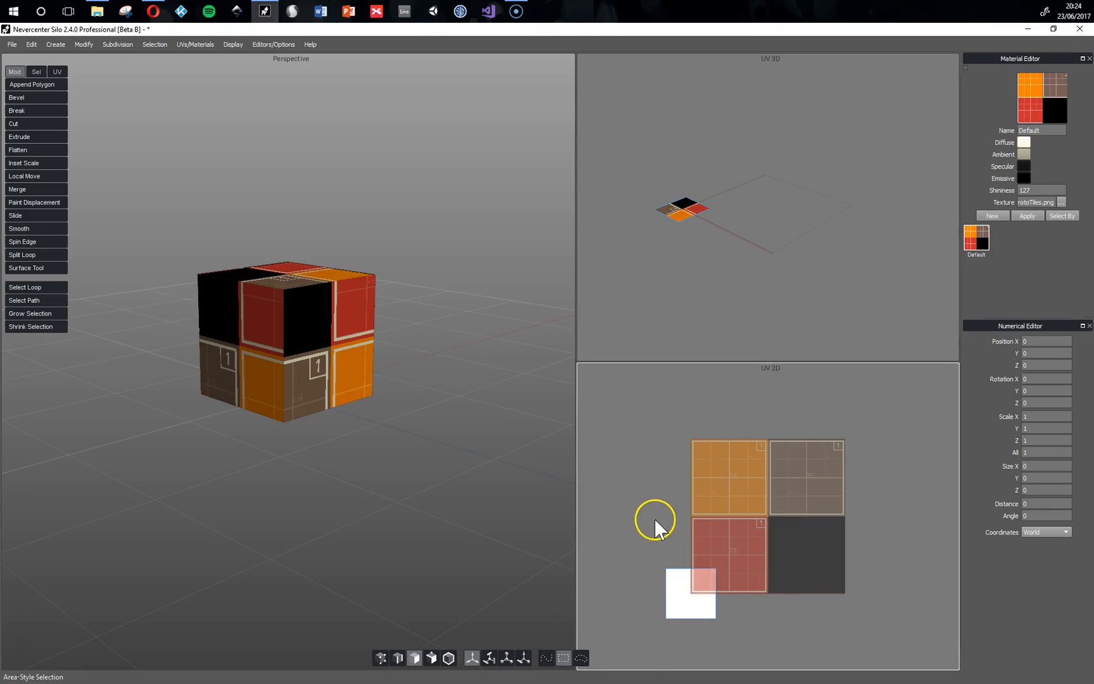
left_click_drag(630, 522, 747, 641)
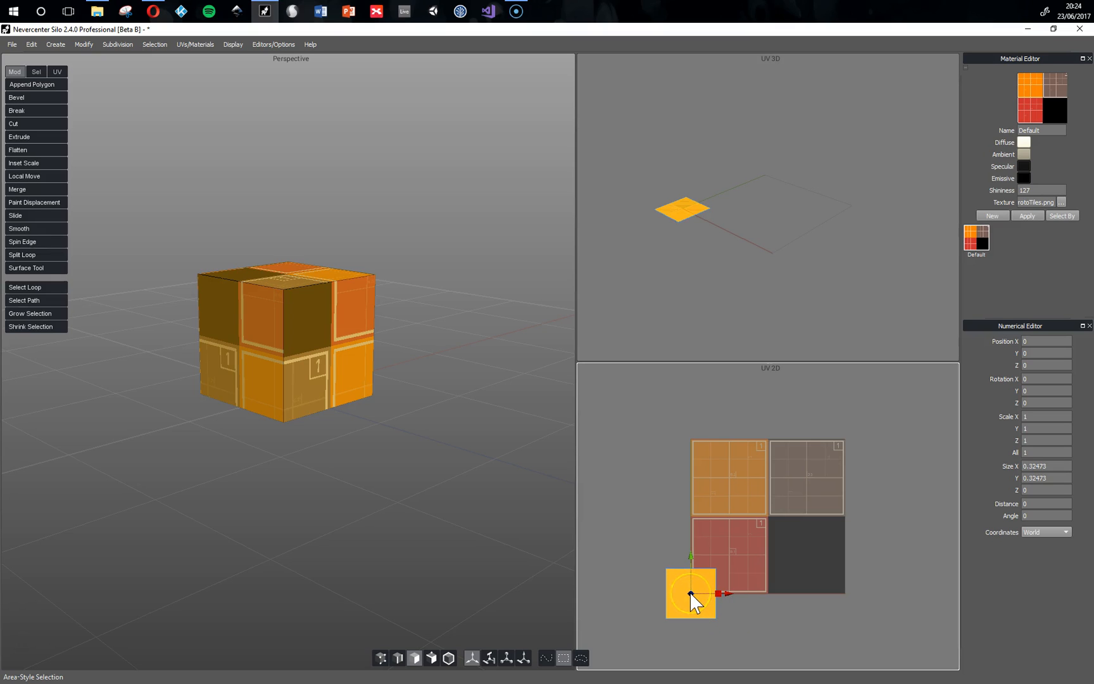
Move the stacked UV faces onto the orange tile of the texture and check the result on the cube
left_click_drag(690, 594, 730, 484)
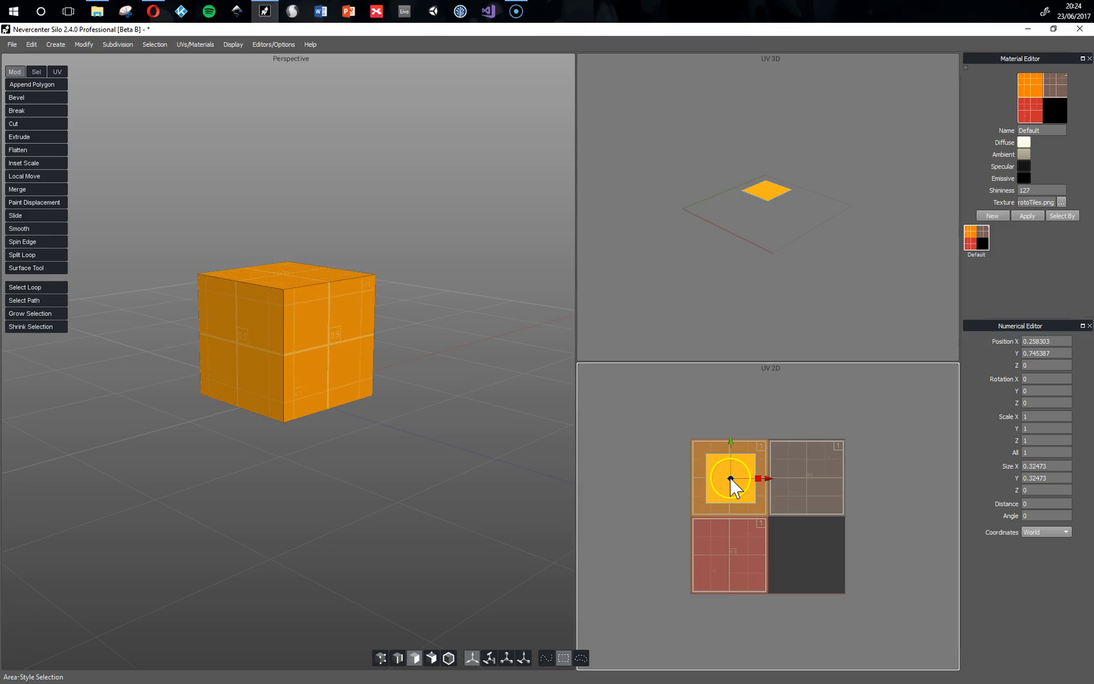
left_click_drag(358, 485, 395, 502, "alt")
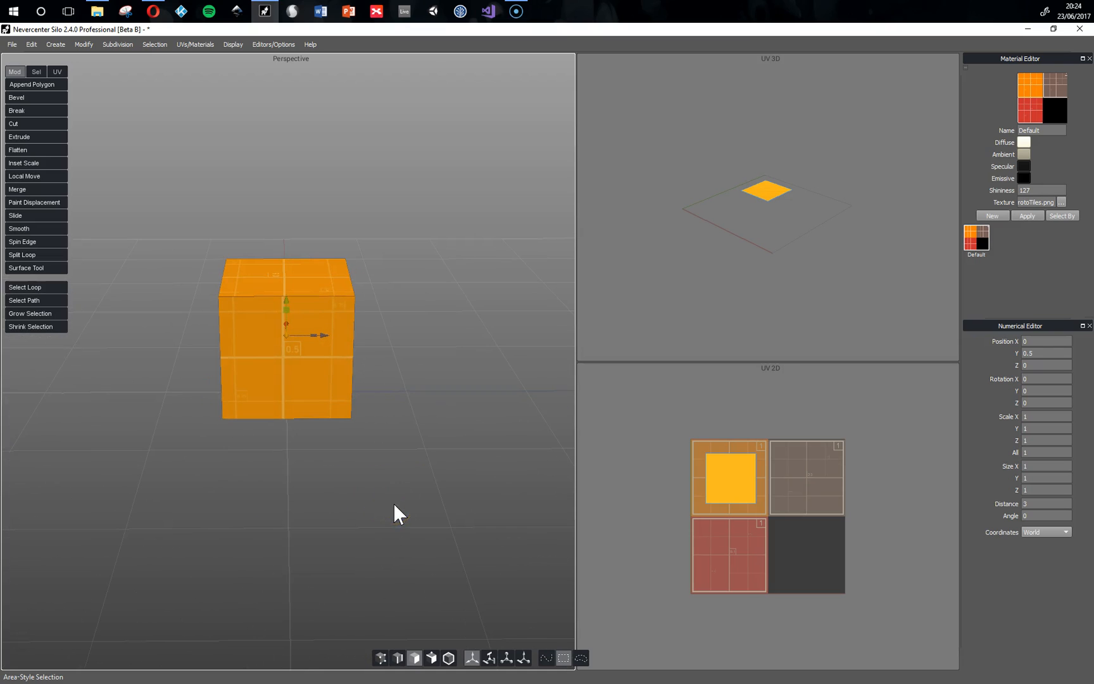
left_click(320, 400)
left_click_drag(379, 354, 256, 308, "alt")
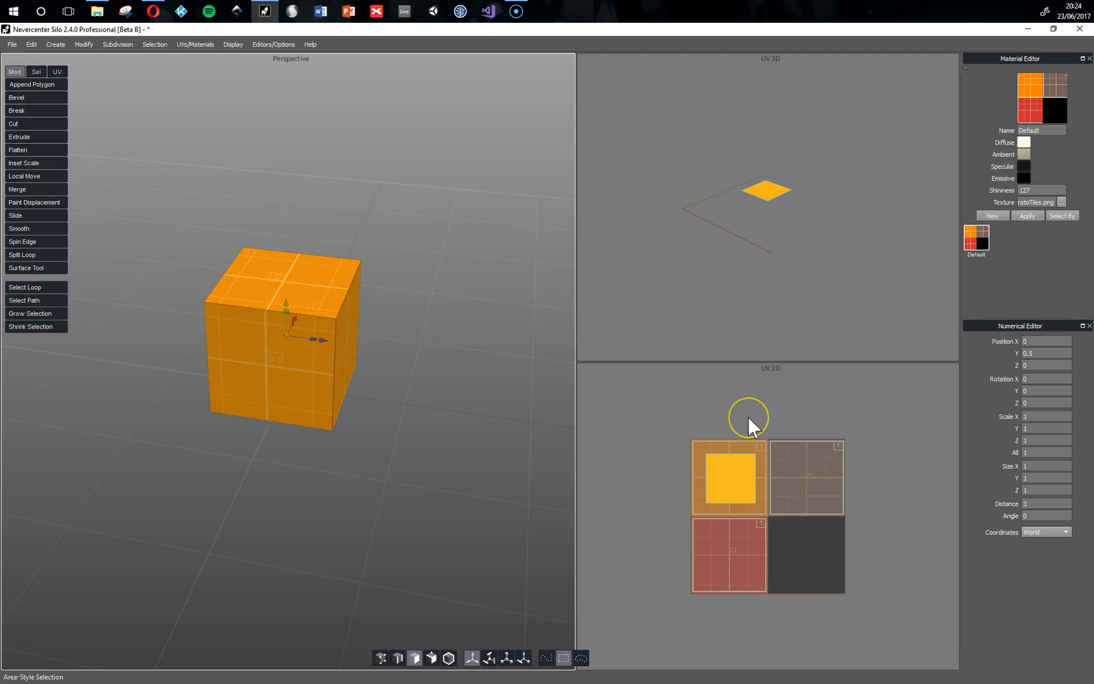
Set the position of the stacked UV faces to X 0.25 and Y 0.75, centring them on the orange tile
left_click(721, 394)
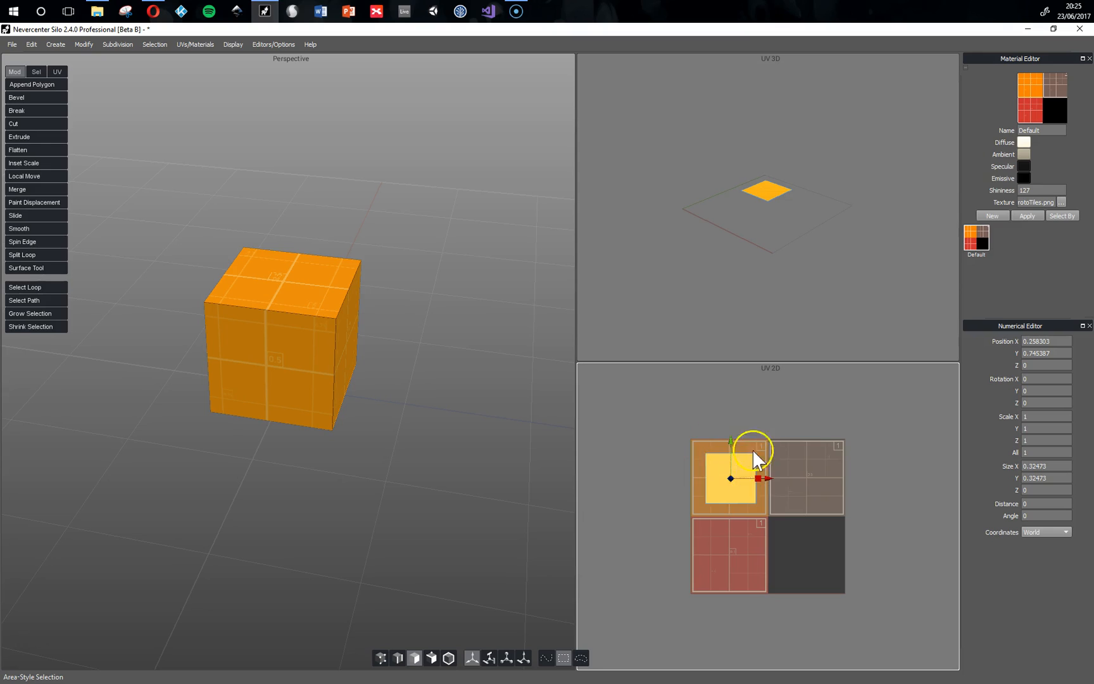
double_click(1056, 342)
key("Right")
key("BackSpace")
key("BackSpace")
key("BackSpace")
key("BackSpace")
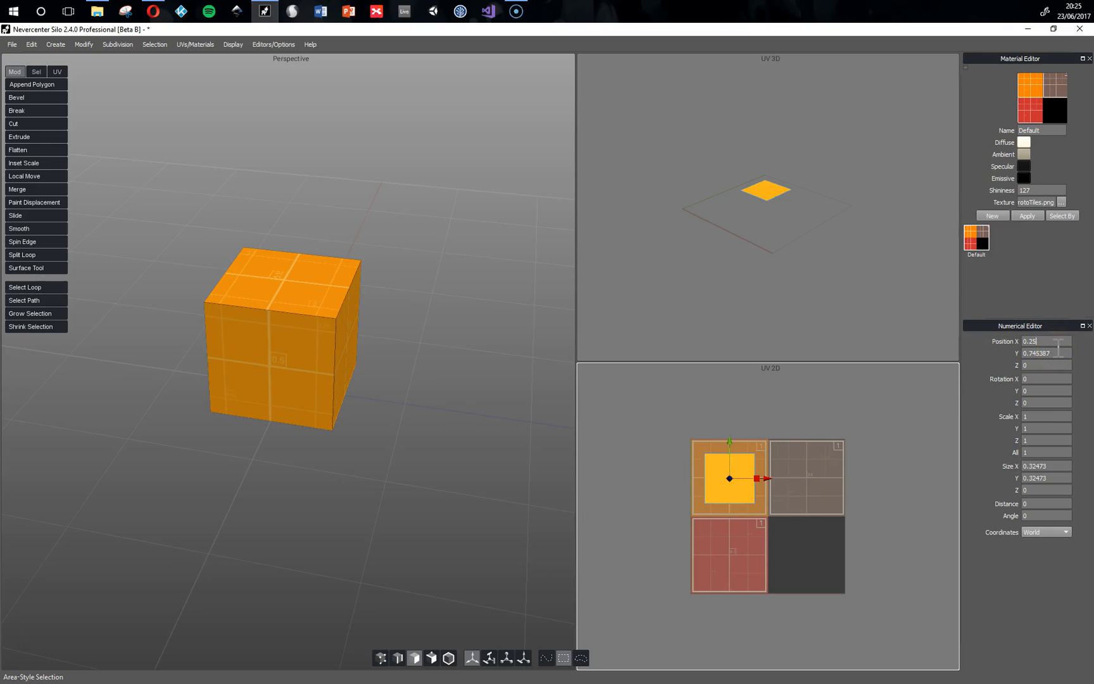
key("Tab")
key("Right")
key("BackSpace")
key("BackSpace")
key("BackSpace")
key("BackSpace")
key("BackSpace")
type("5")
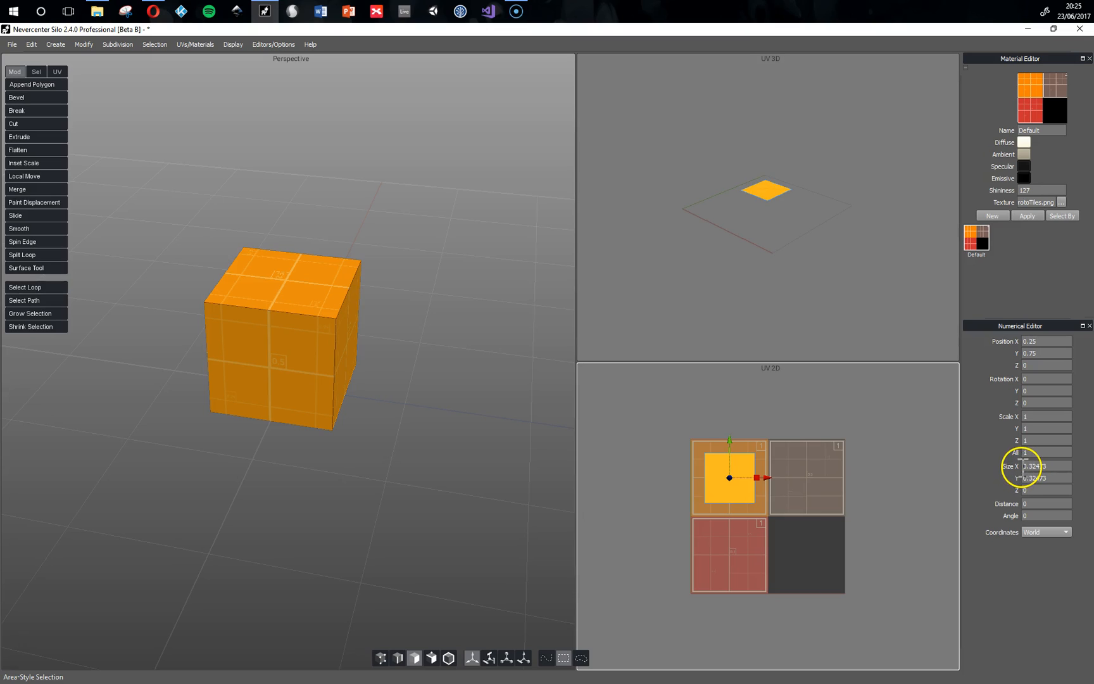
Set the size of the stacked UV faces to 0.5 in X and Y to fill the orange tile
double_click(1056, 466)
type("0.5")
key("Tab")
type("0.")
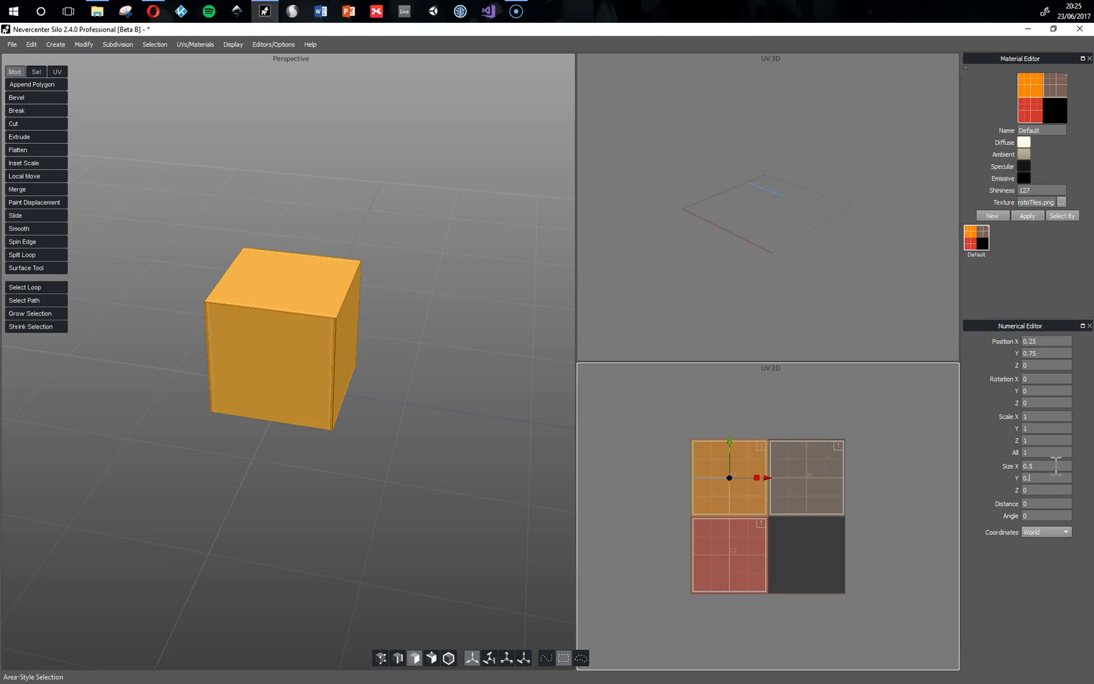
type("5")
Inspect the orange tile mapping around the cube in the perspective view and select the cube's top face
mouse_move(431, 467)
middle_mouse_down()
mouse_move(359, 467)
mouse_move(423, 451)
mouse_move(418, 471)
mouse_move(398, 420)
mouse_move(443, 456)
middle_mouse_up()
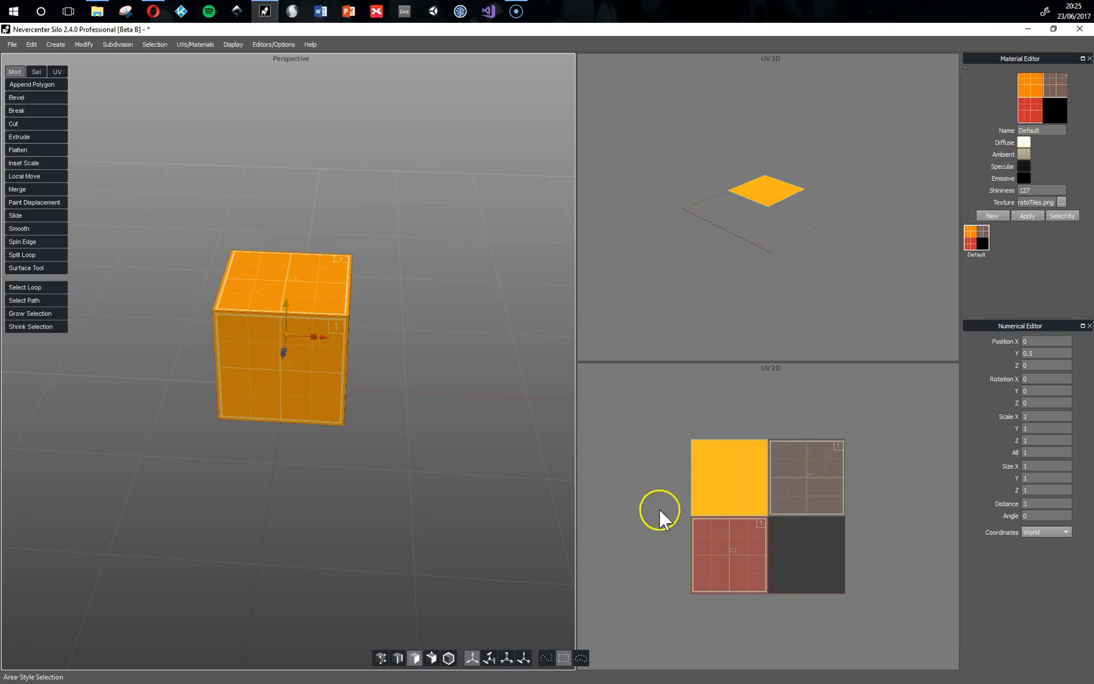
middle_click_drag(393, 403, 417, 439)
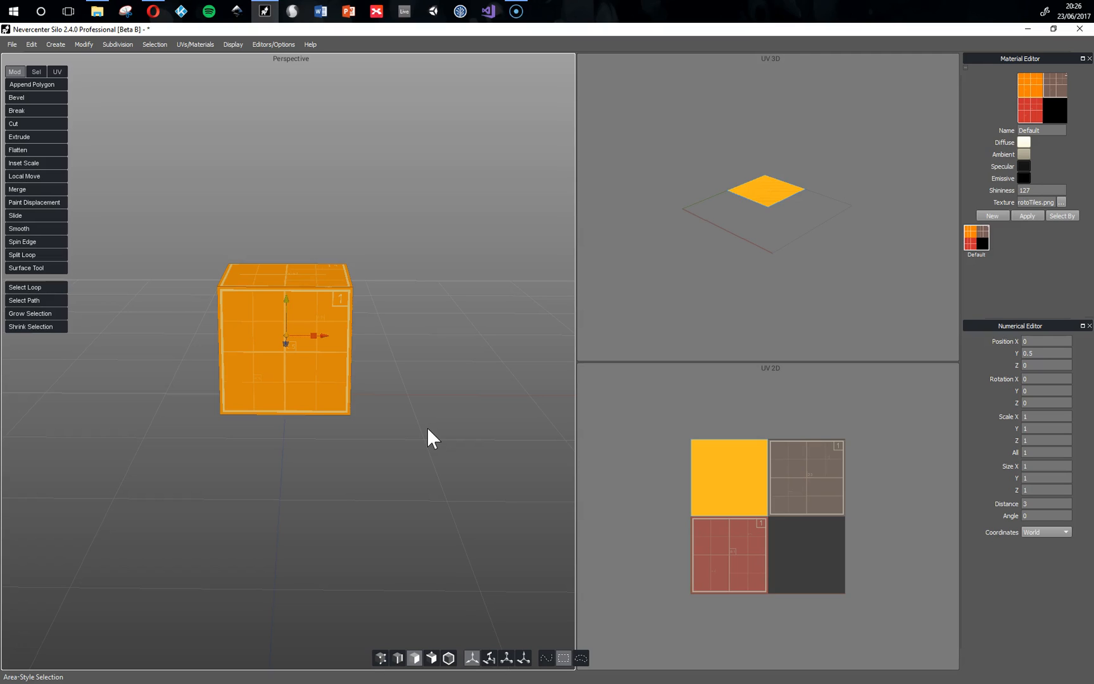
middle_click_drag(427, 428, 401, 467)
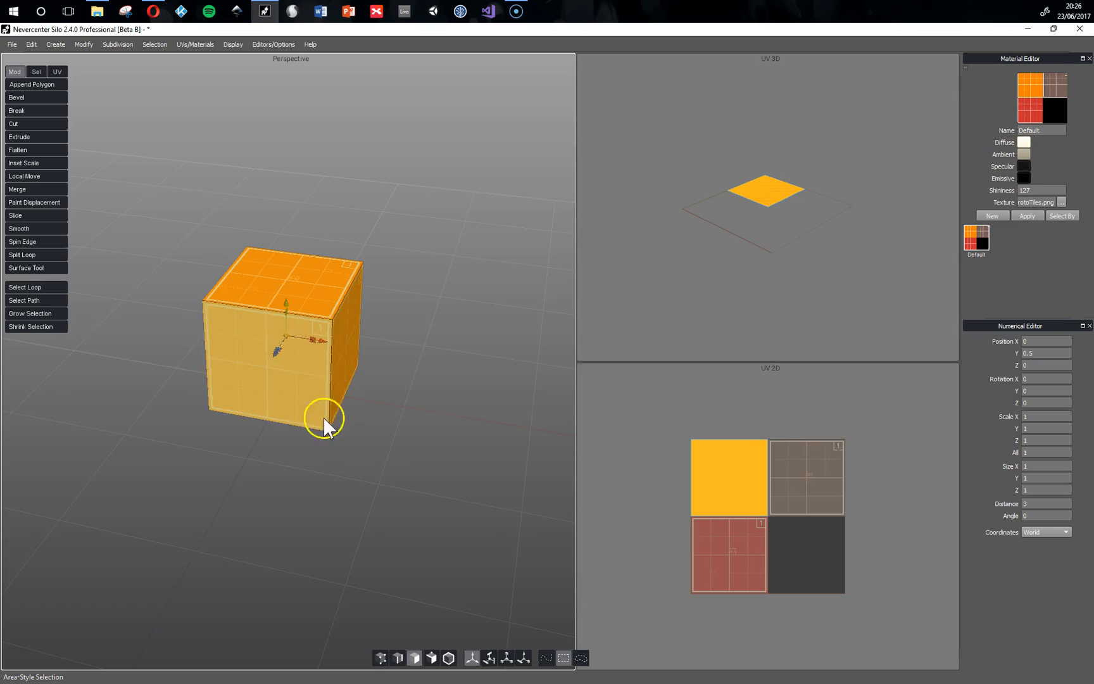
middle_click_drag(257, 374, 305, 304)
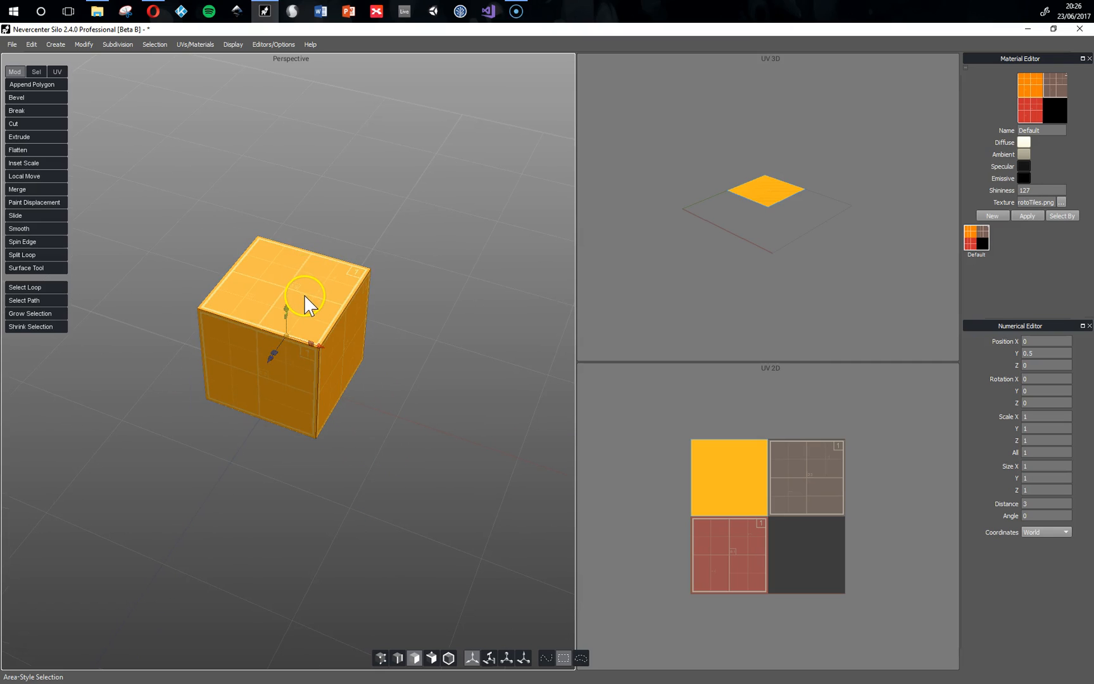
left_click(315, 286)
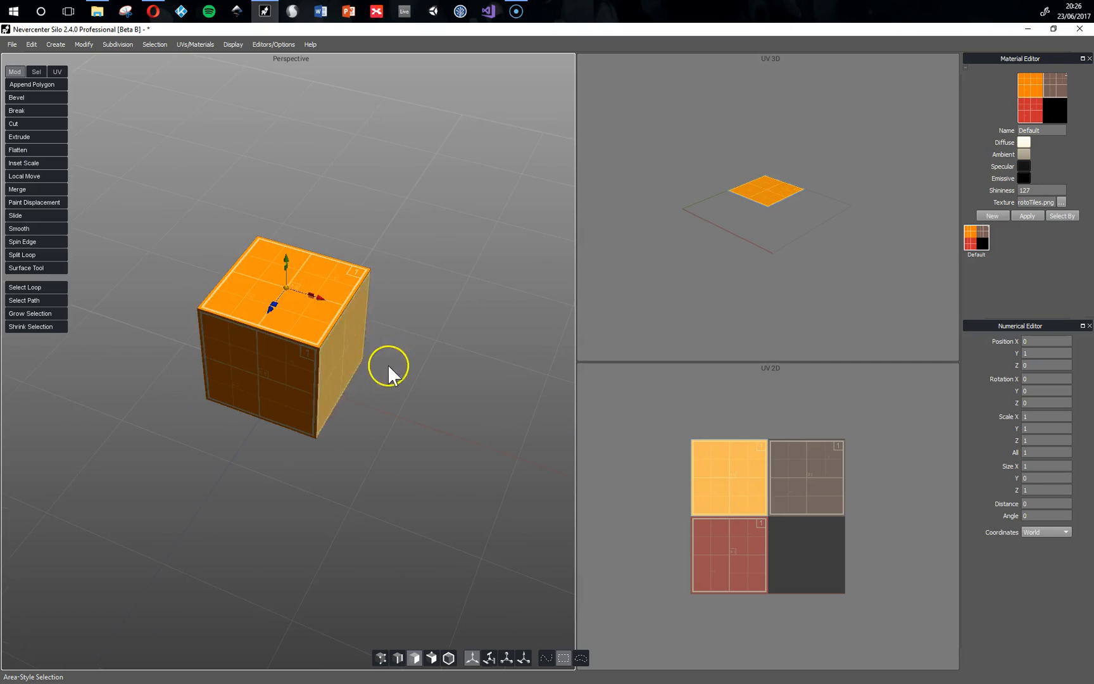
middle_click_drag(336, 320, 366, 313)
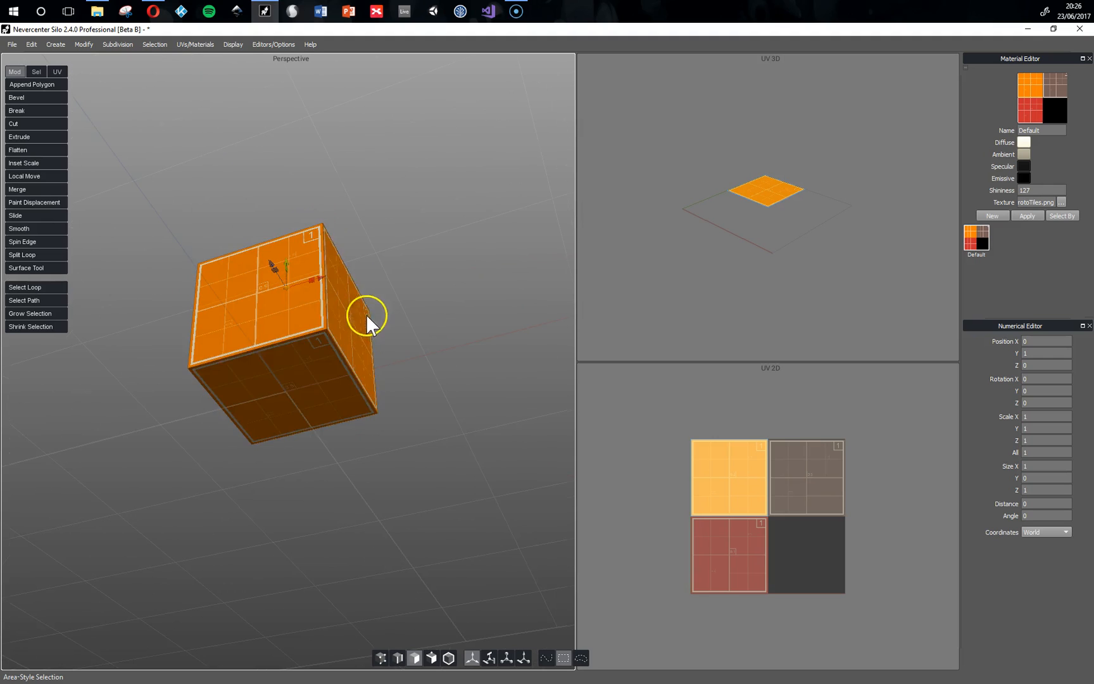
Move the UVs of the cube's top and bottom faces onto the brown tile by setting their X position to 0.75
left_click(300, 391, "shift")
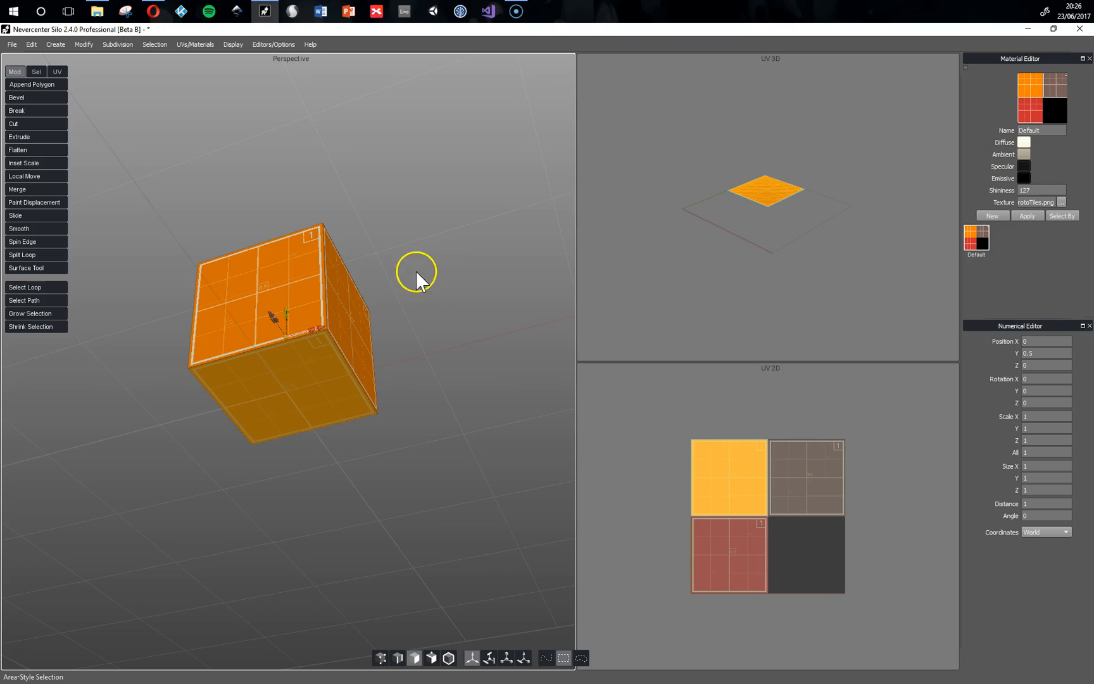
middle_click_drag(418, 254, 485, 348)
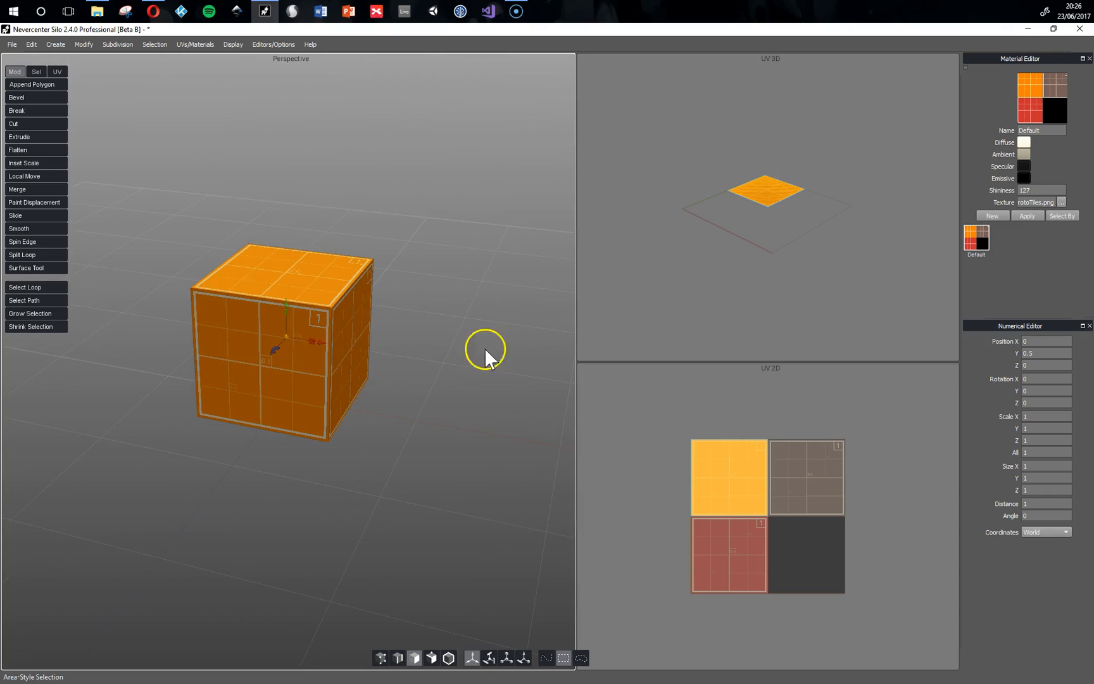
left_click(895, 408)
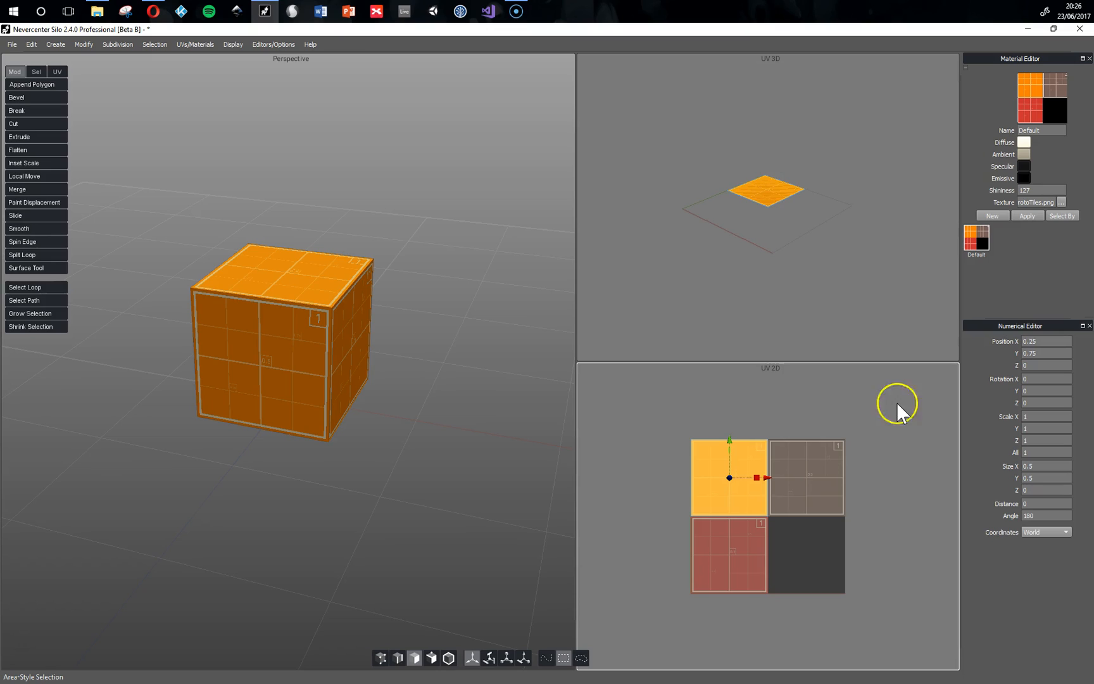
left_click(1032, 341)
key("BackSpace")
type("7")
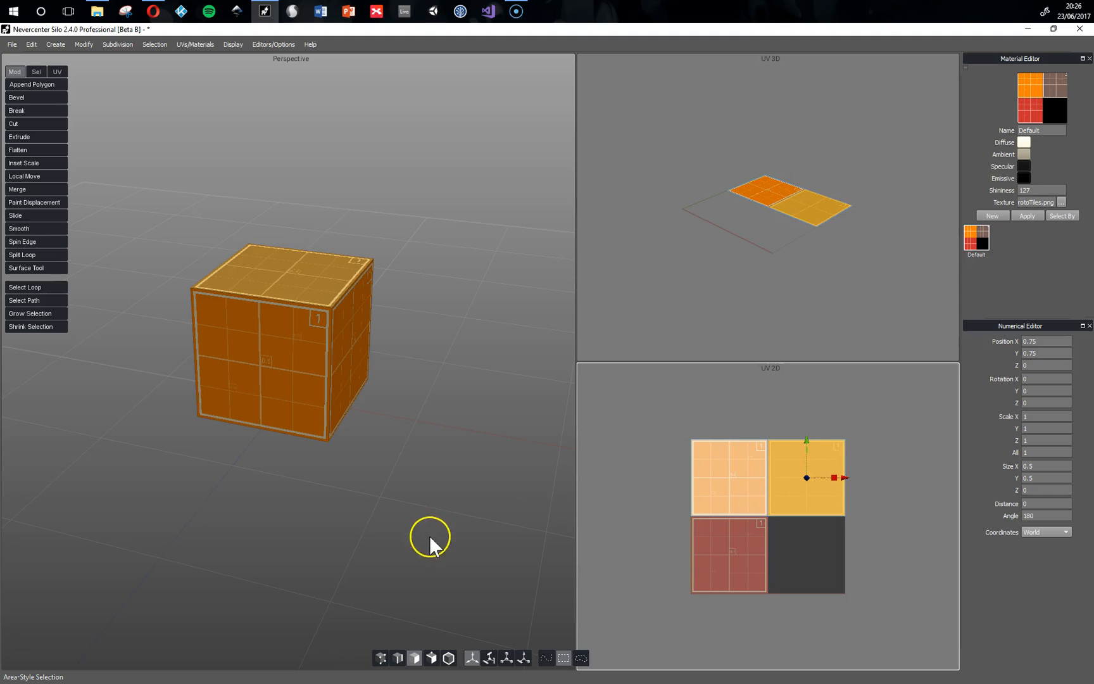
left_click(356, 505)
middle_click_drag(356, 505, 385, 490)
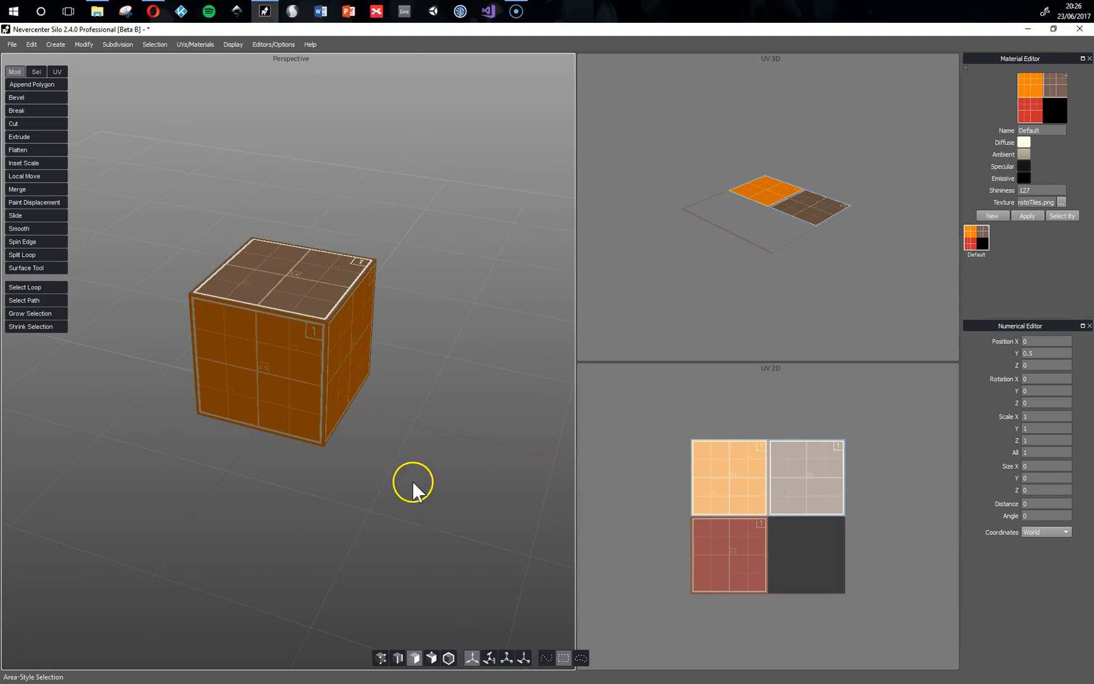
Duplicate the whole textured cube and set the copy's X position to 1 so it sits beside the original
middle_click_drag(333, 291, 351, 425)
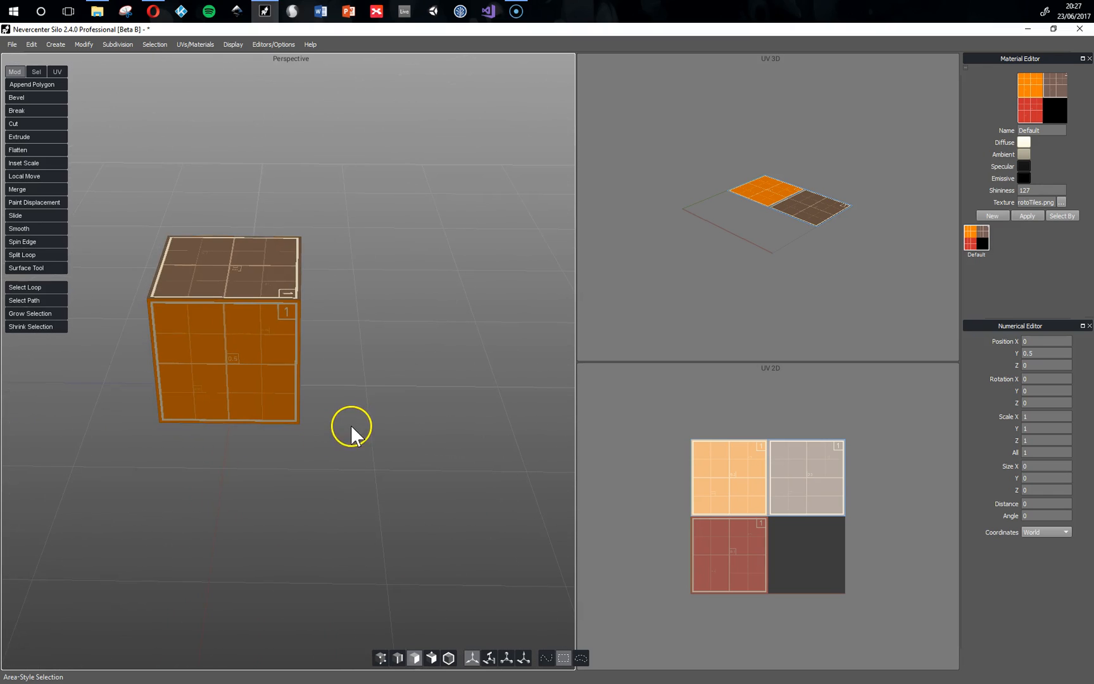
scroll(347, 428, "down", 5)
middle_click_drag(297, 452, 370, 434)
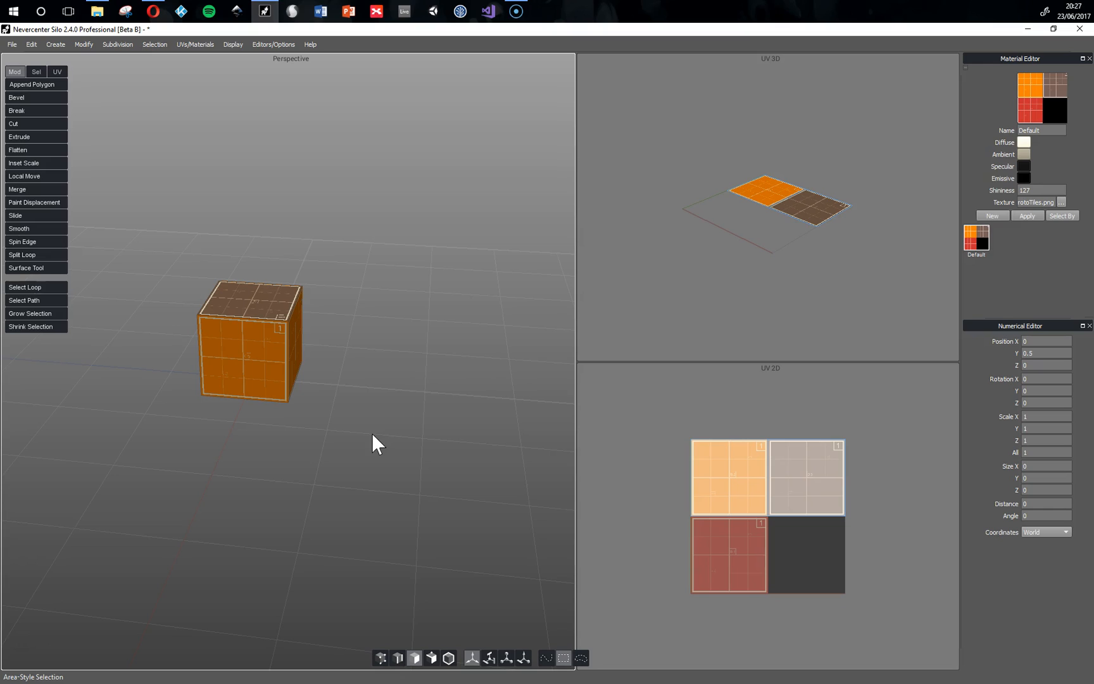
left_click(449, 658)
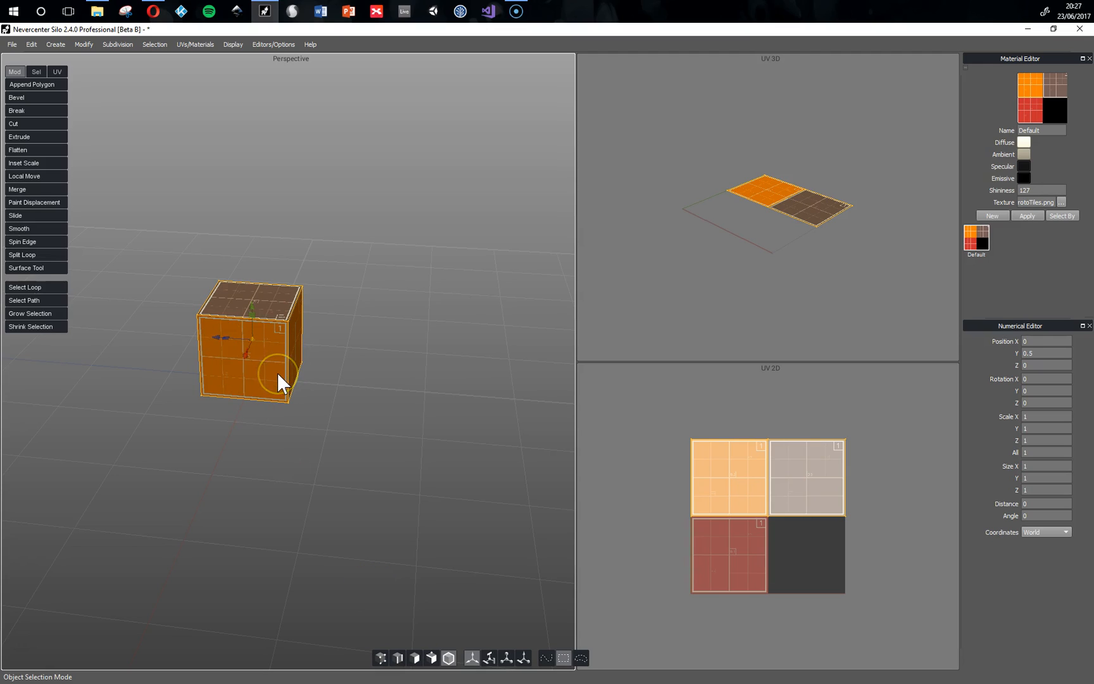
key("ctrl+c")
key("ctrl+v")
left_click(1034, 341)
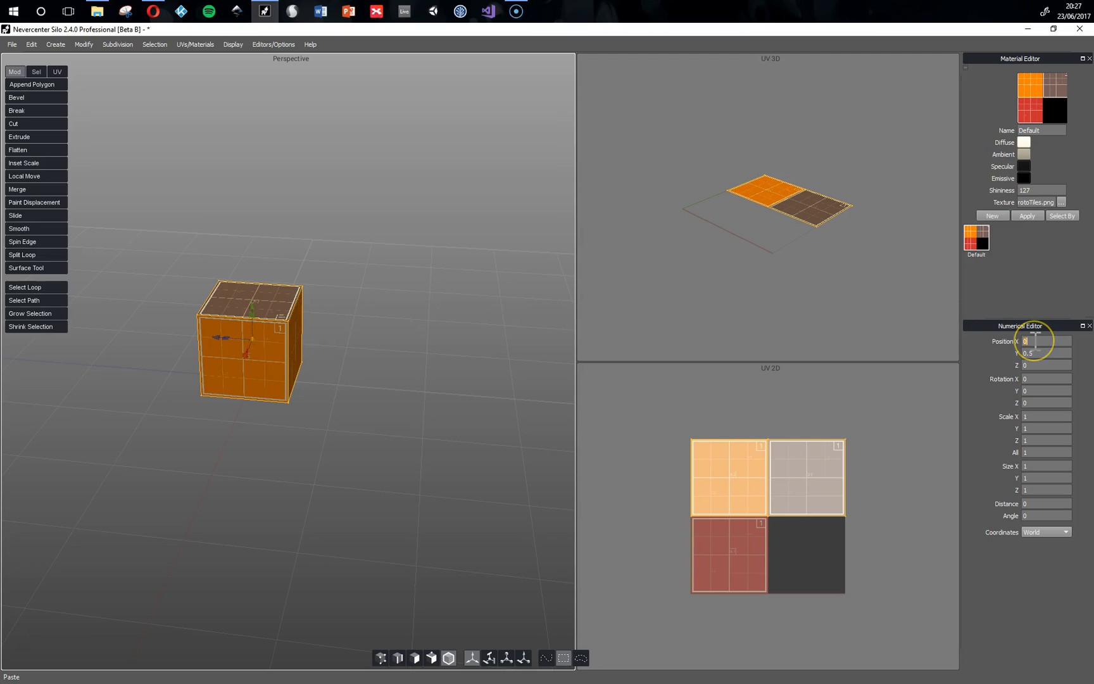
type("1")
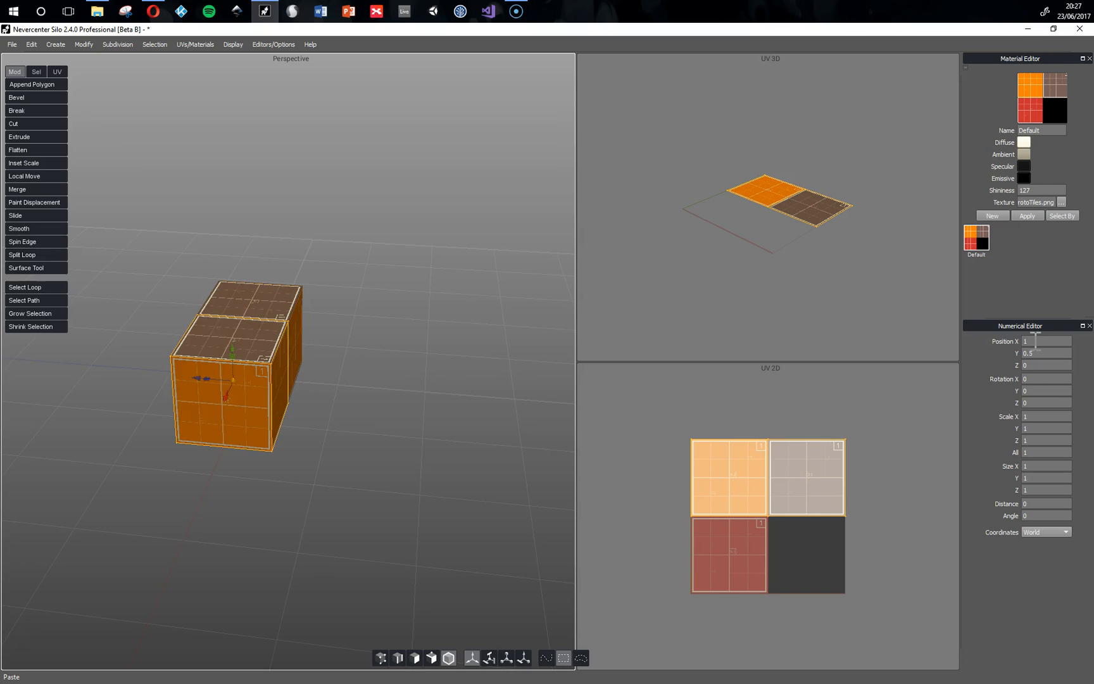
left_click(629, 496)
middle_click_drag(149, 523, 379, 522)
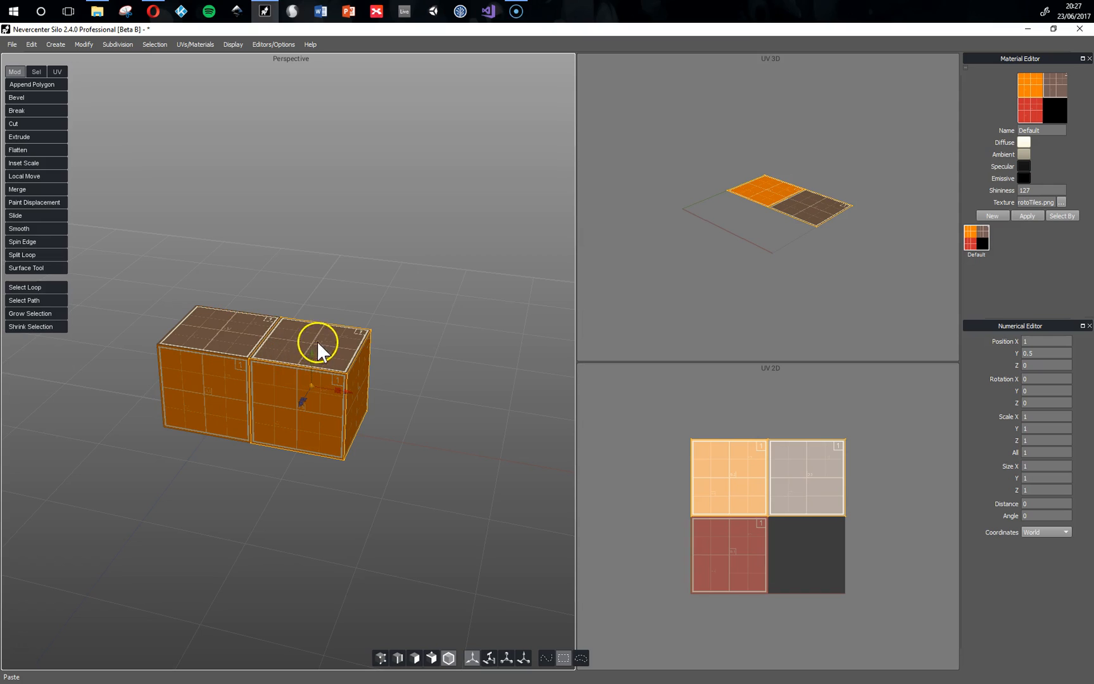
middle_click_drag(419, 481, 398, 495)
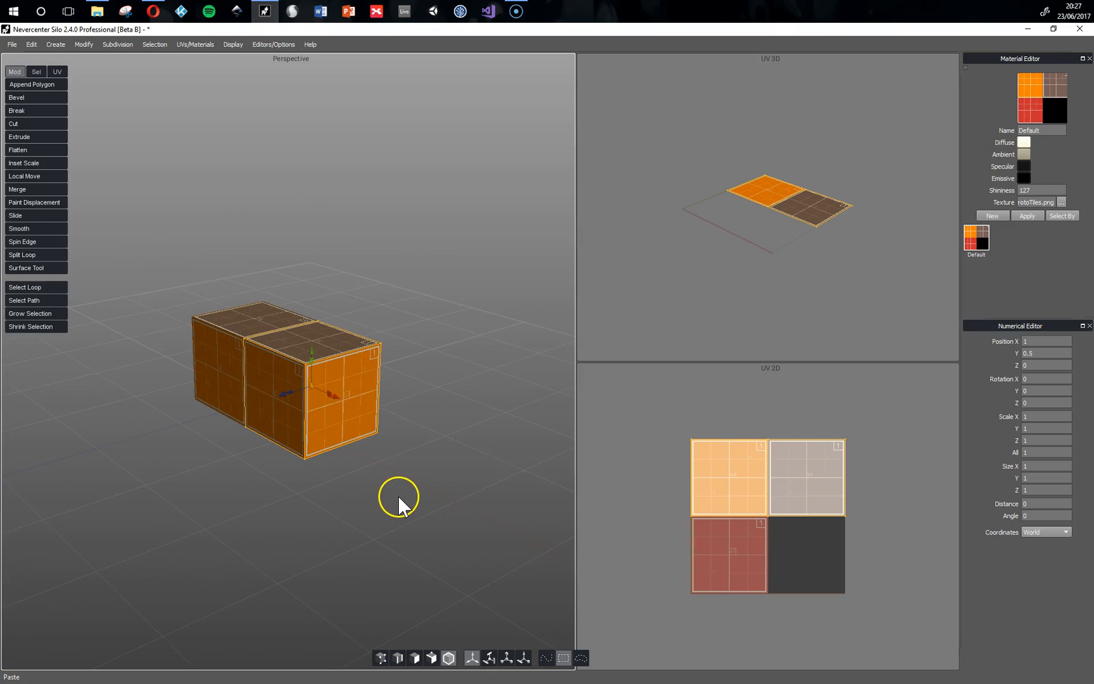
Split the copied cube with a centred edge loop through its top, end and bottom faces, undoing a trial slide of the loop
left_click(397, 659)
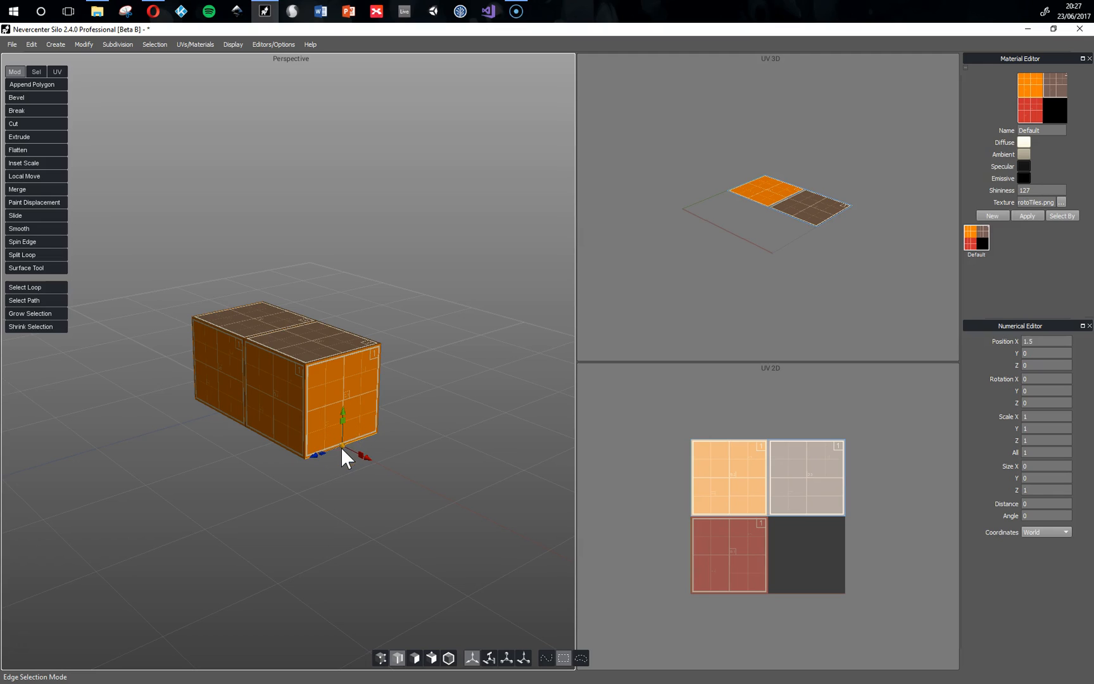
left_click(29, 255)
left_click(379, 421)
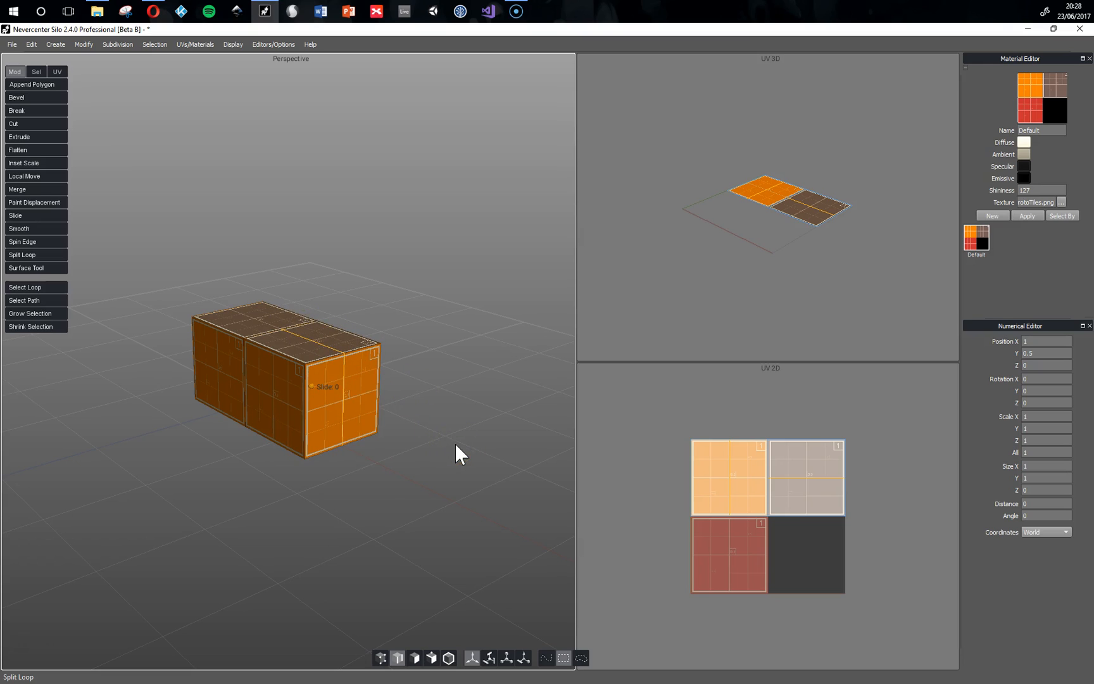
mouse_move(312, 383)
left_mouse_down()
mouse_move(322, 380)
mouse_move(281, 390)
mouse_move(329, 380)
mouse_move(296, 387)
left_mouse_up()
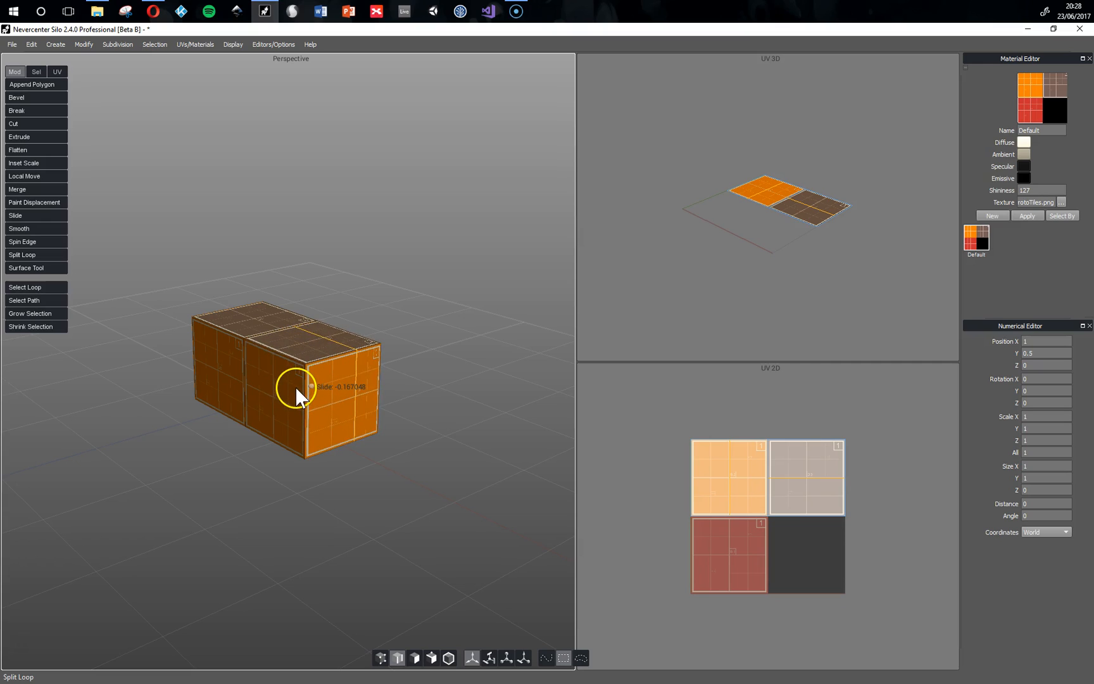
key("ctrl+z")
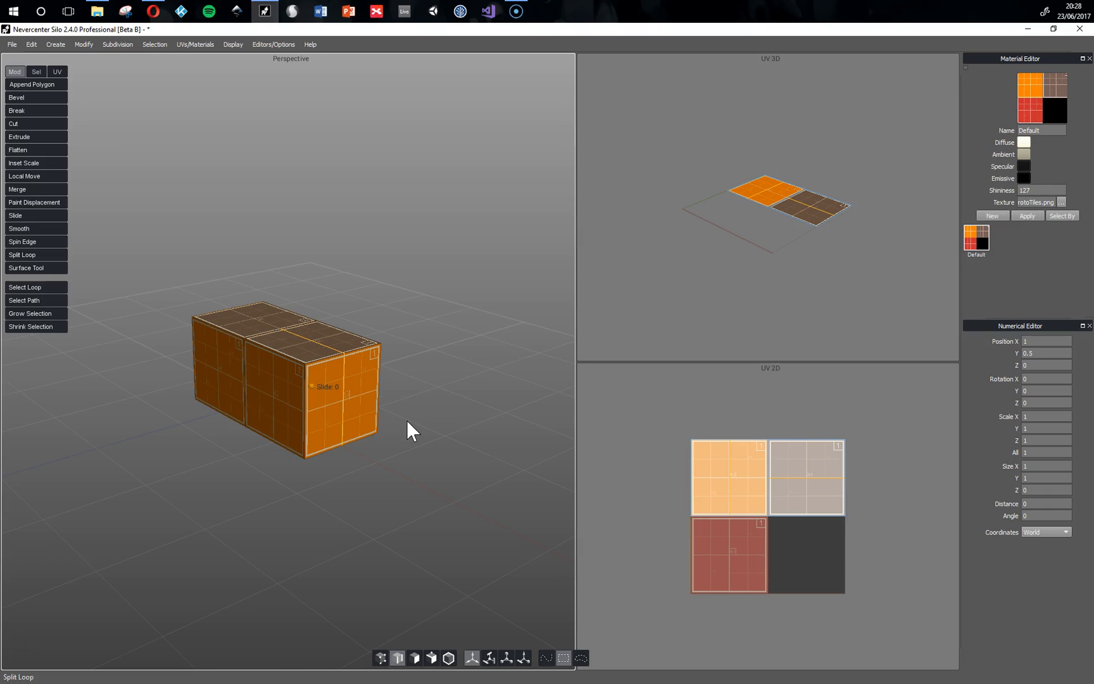
key("Escape")
left_click_drag(407, 420, 401, 482, "alt")
Delete the copied cube's near-half end, side, bottom and inner faces, keeping the near half of its top face
left_click(415, 657)
left_click(320, 359)
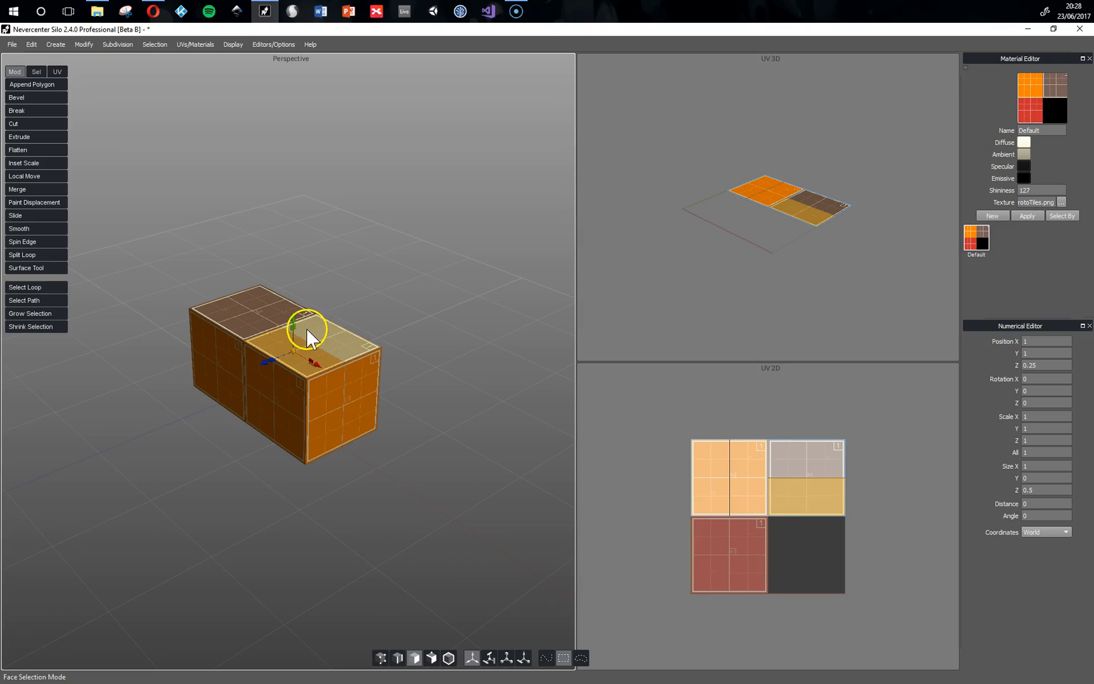
mouse_move(293, 315)
left_mouse_down()
mouse_move(300, 398)
mouse_move(291, 334)
left_mouse_up()
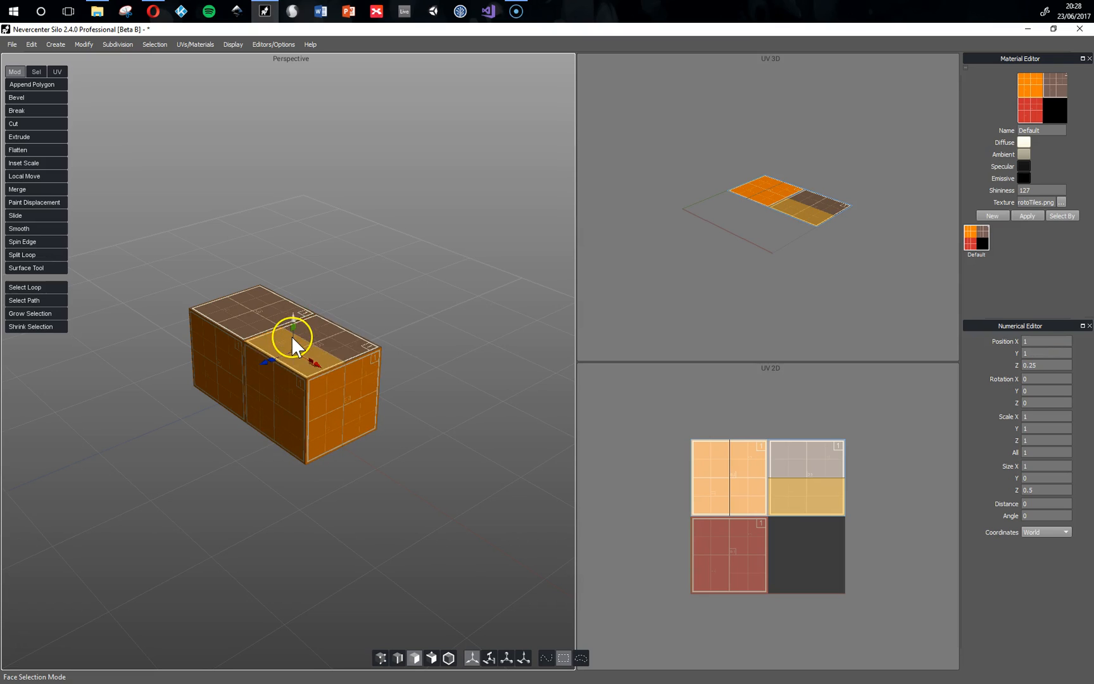
left_click(309, 385, "shift")
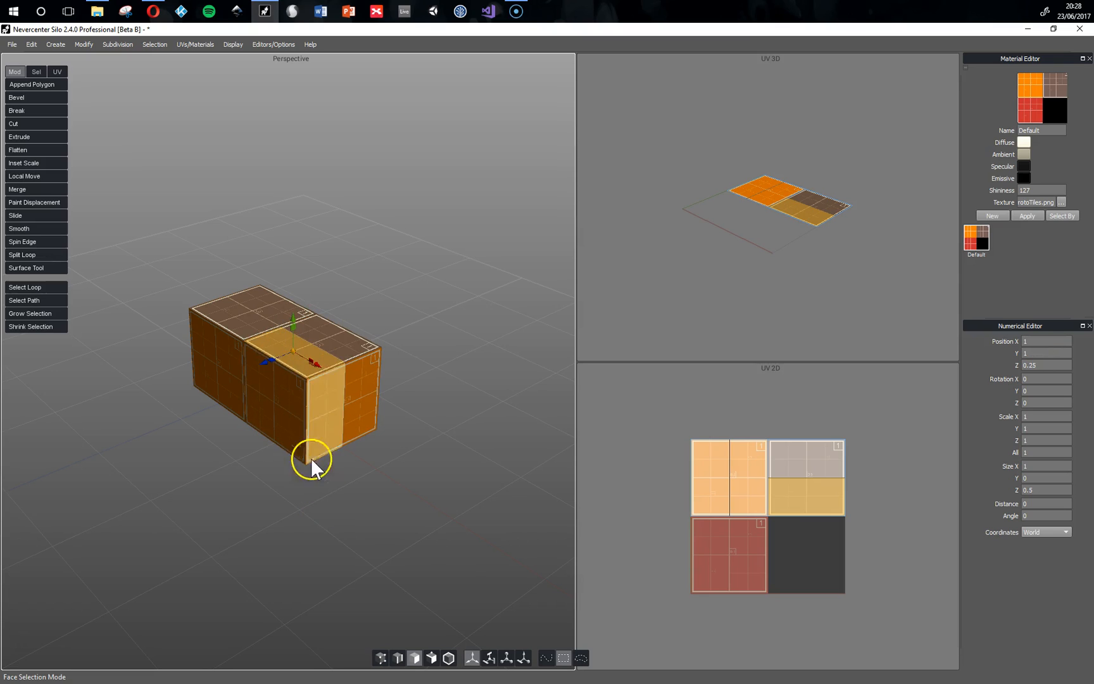
mouse_move(297, 502)
middle_mouse_down()
mouse_move(286, 500)
mouse_move(295, 494)
mouse_move(300, 521)
middle_mouse_up()
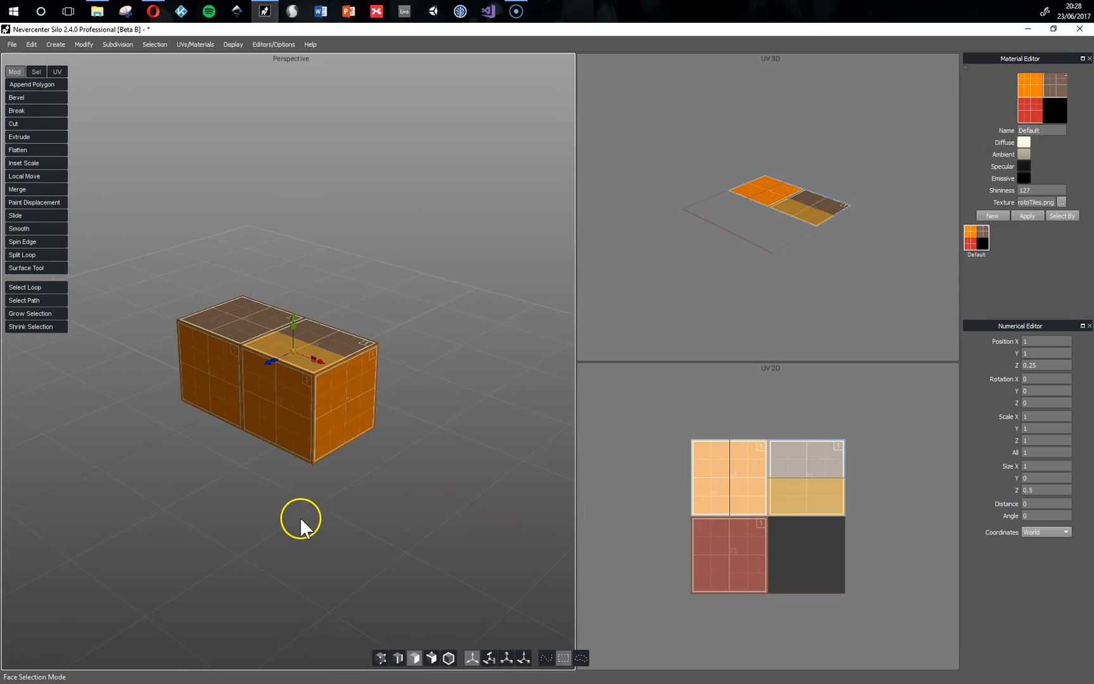
left_click(335, 435)
left_click(283, 396, "shift")
middle_click_drag(370, 519, 448, 530)
left_click(296, 429, "shift")
key("Delete")
left_click(279, 412)
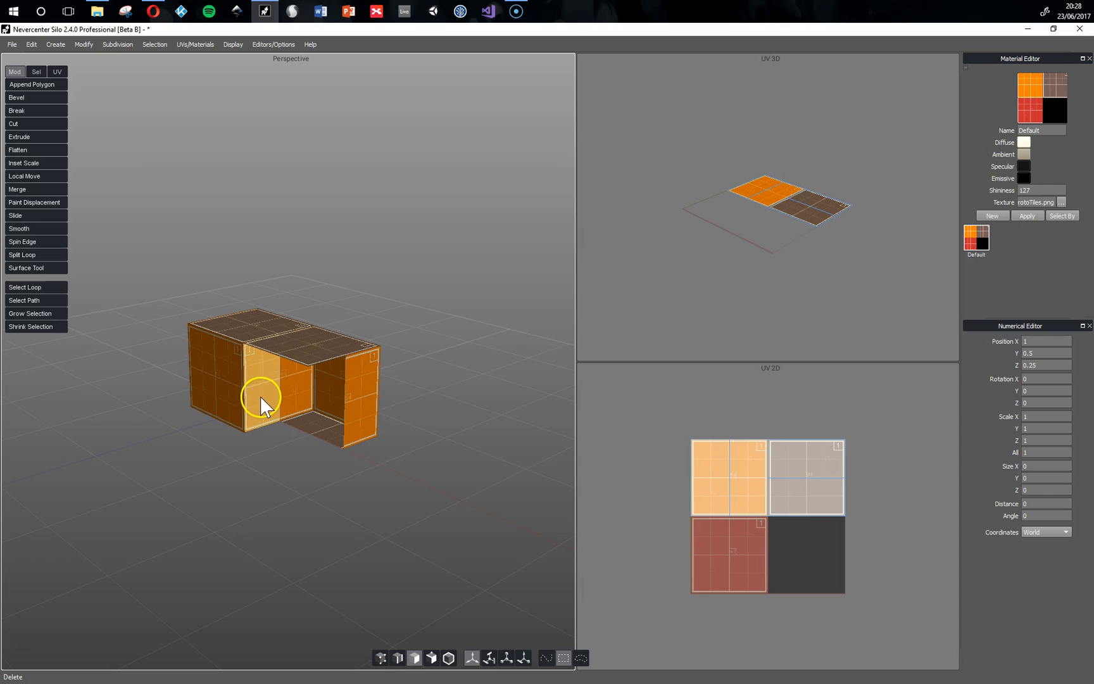
left_click(260, 397)
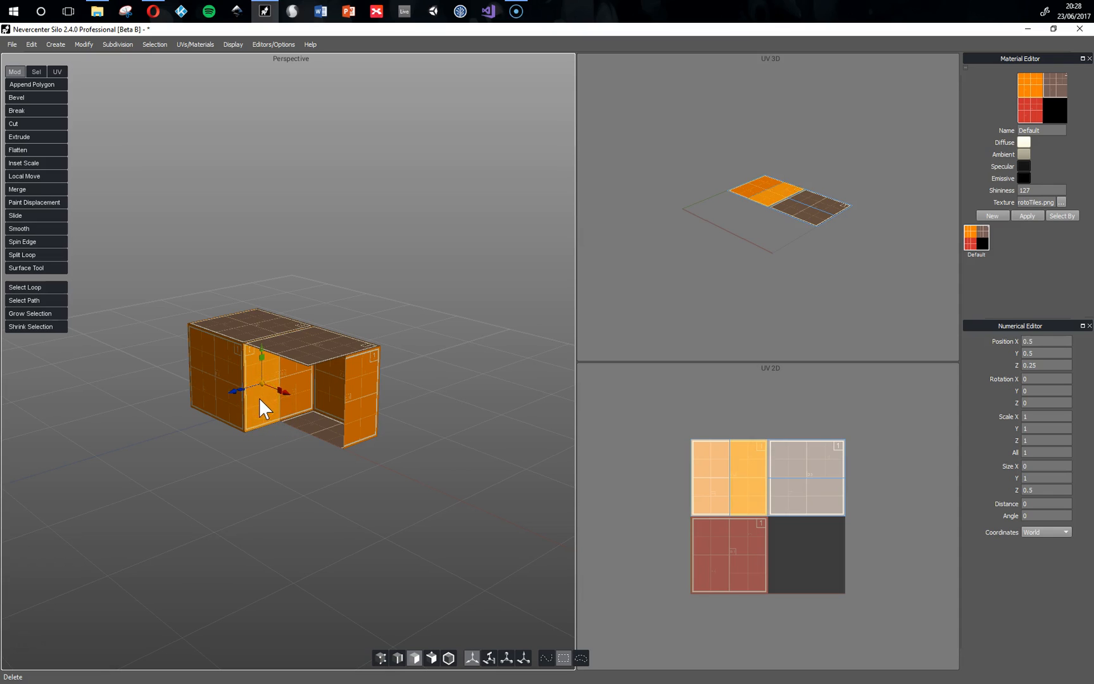
left_click(353, 446)
middle_click_drag(364, 473, 354, 391)
left_click(292, 426)
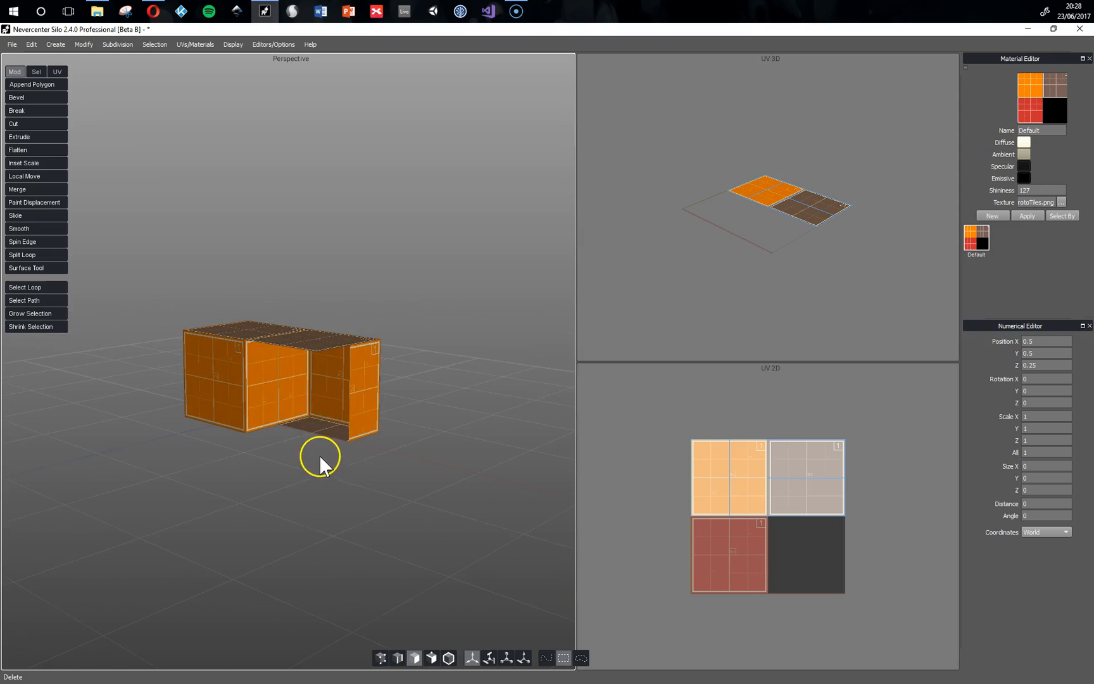
Extrude the near half of the copied cube's top face downward to about Y -0.12
middle_click_drag(319, 454, 300, 345)
left_click(292, 352)
left_click(304, 356)
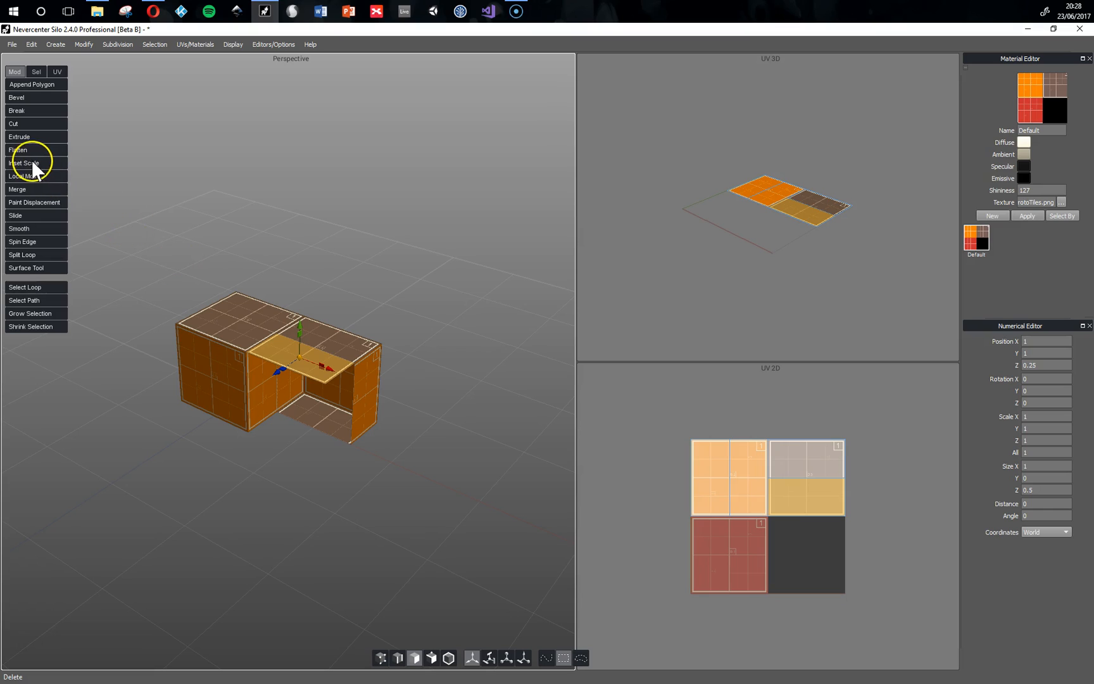
left_click(25, 137)
left_click_drag(301, 357, 191, 410)
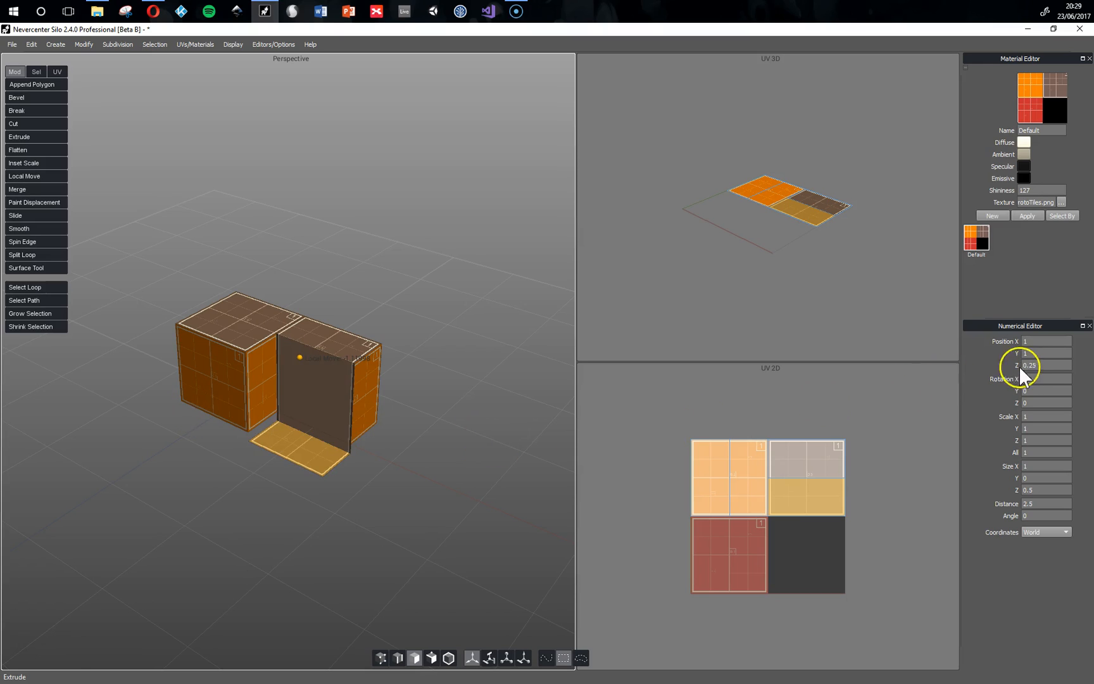
left_click(305, 271)
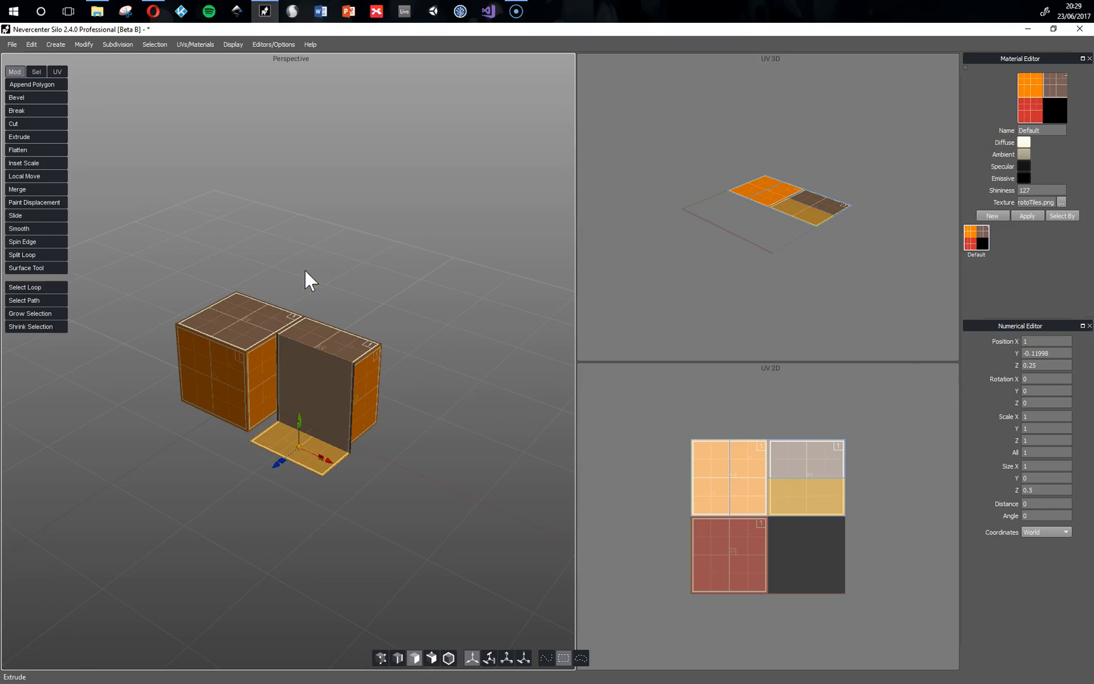
Set the extruded face's Y position to 0 so it sits level with the base of the cubes
triple_click(1056, 353)
type("0")
key("Return")
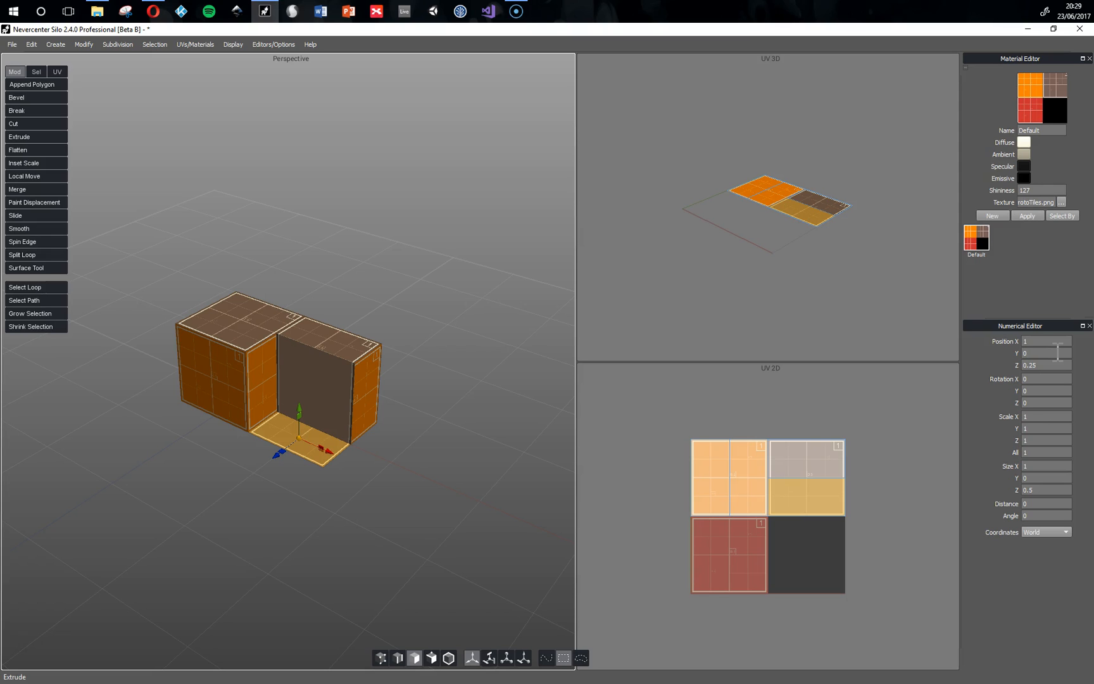
middle_click_drag(429, 458, 327, 401)
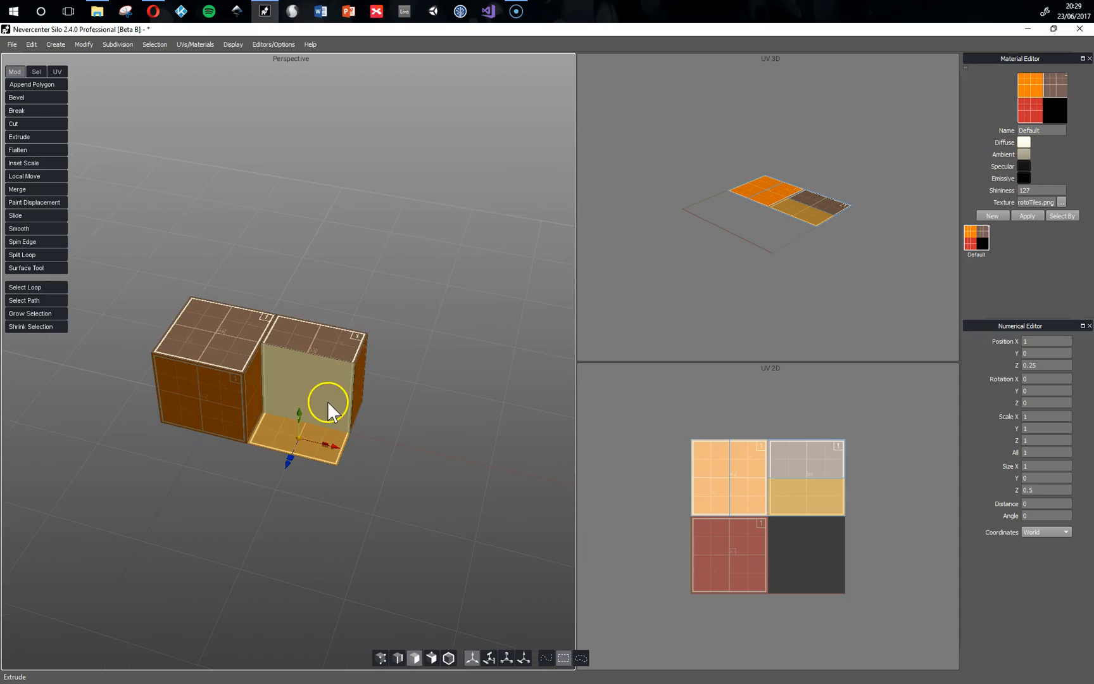
middle_click_drag(321, 358, 378, 468)
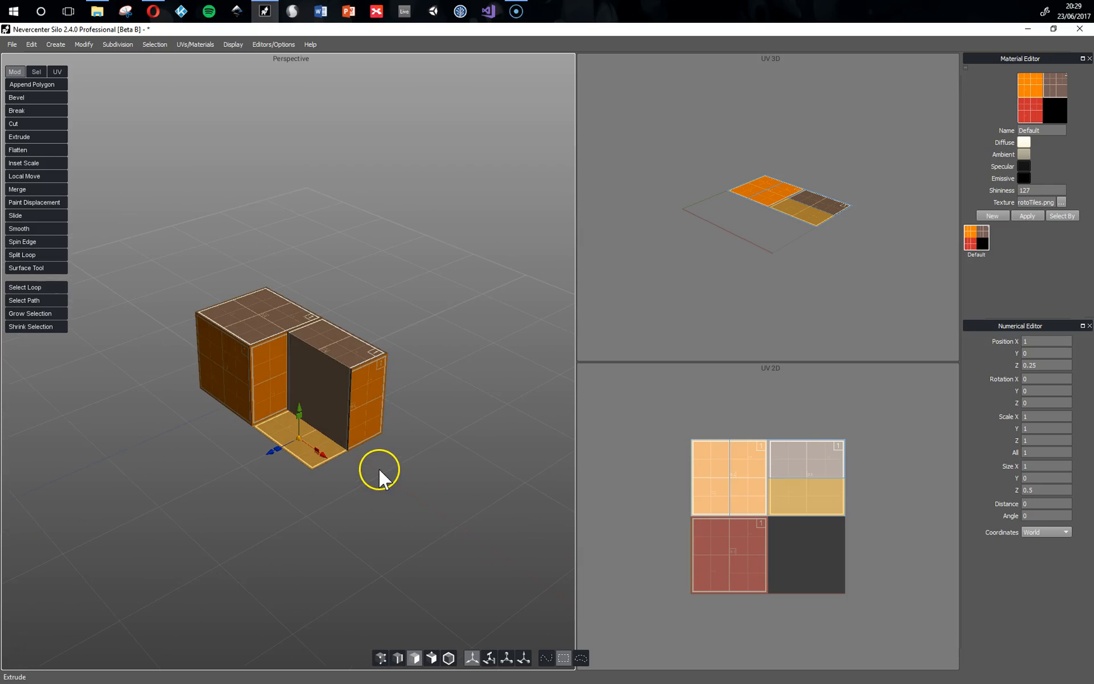
Move the two bottom vertices where the recess wall meets the floor along Z to separate the unjoined geometry
left_click(380, 658)
middle_click_drag(386, 589, 415, 464)
scroll(444, 518, "up", 3)
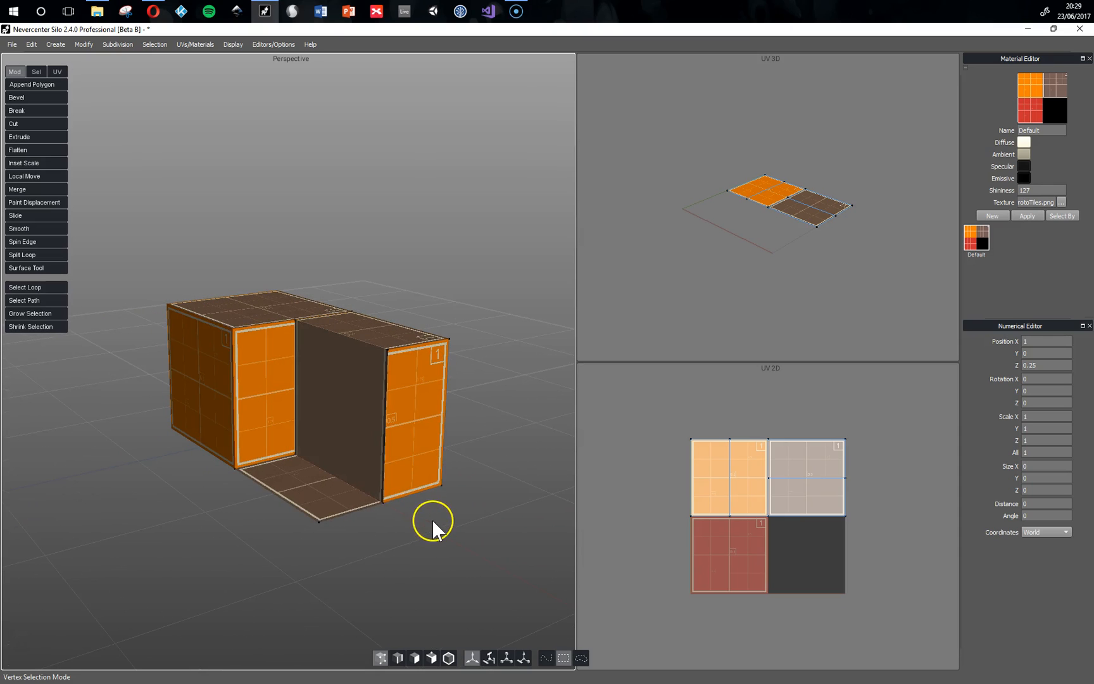
left_click(384, 502)
mouse_move(352, 510)
left_mouse_down()
mouse_move(324, 518)
mouse_move(336, 509)
left_mouse_up()
left_click(300, 455)
left_click_drag(262, 461, 251, 463)
middle_click_drag(407, 563, 376, 487)
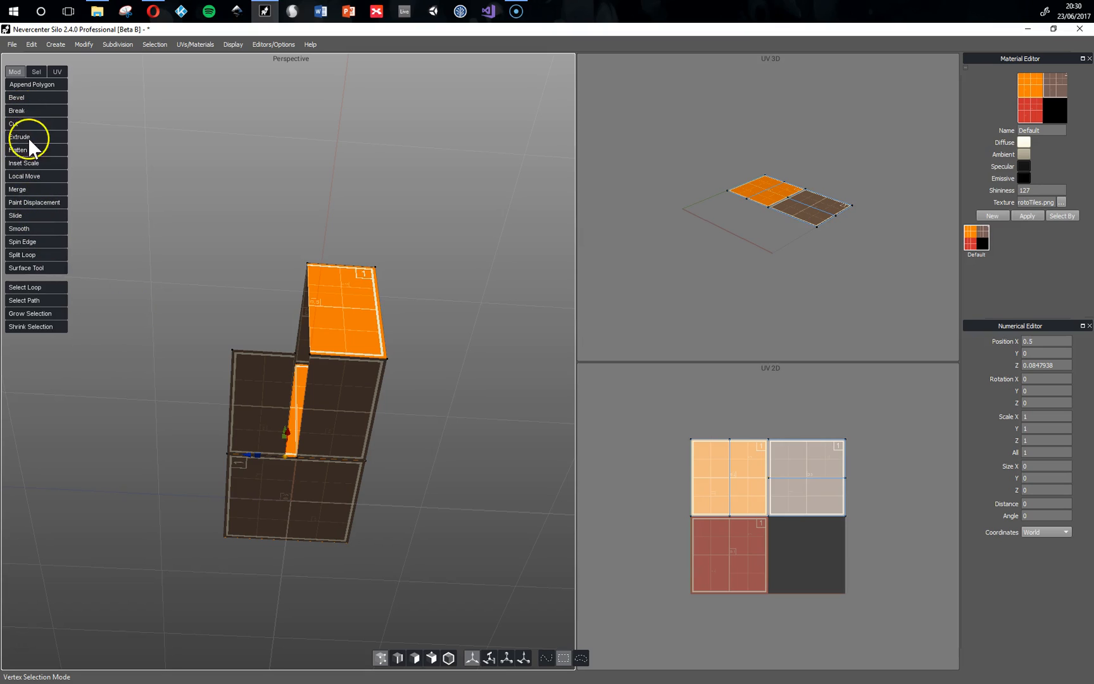
Merge the two separated pairs of bottom vertices to close the gap between the recess wall and the cube's base
left_click(18, 190)
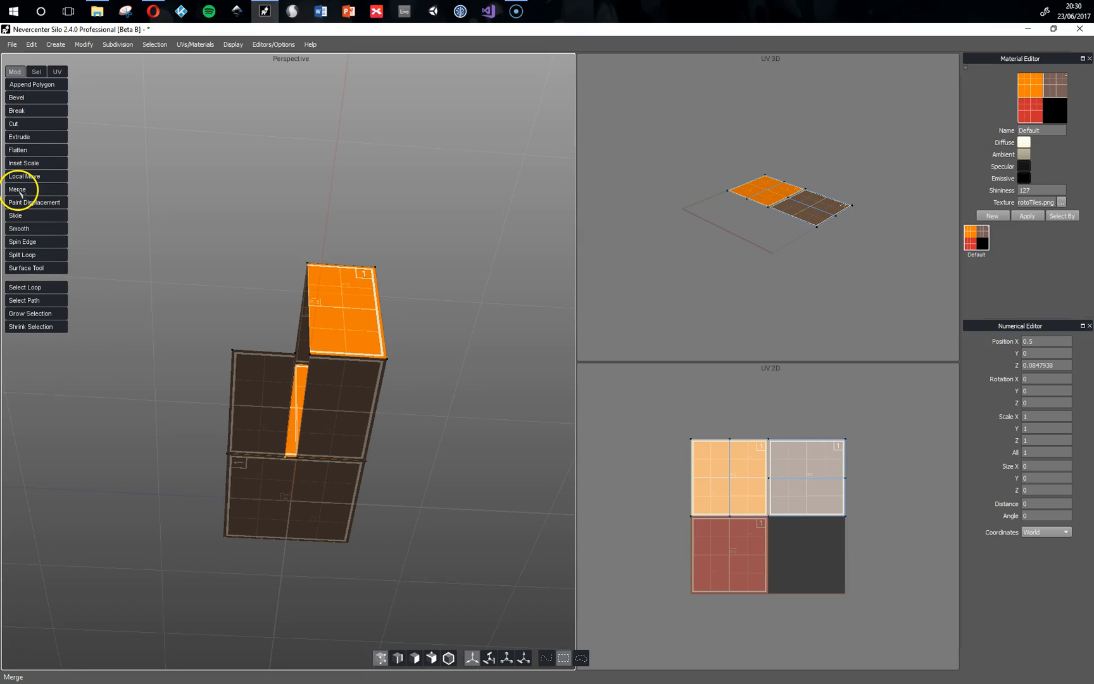
left_click(295, 355)
left_click(309, 358)
left_click(282, 456)
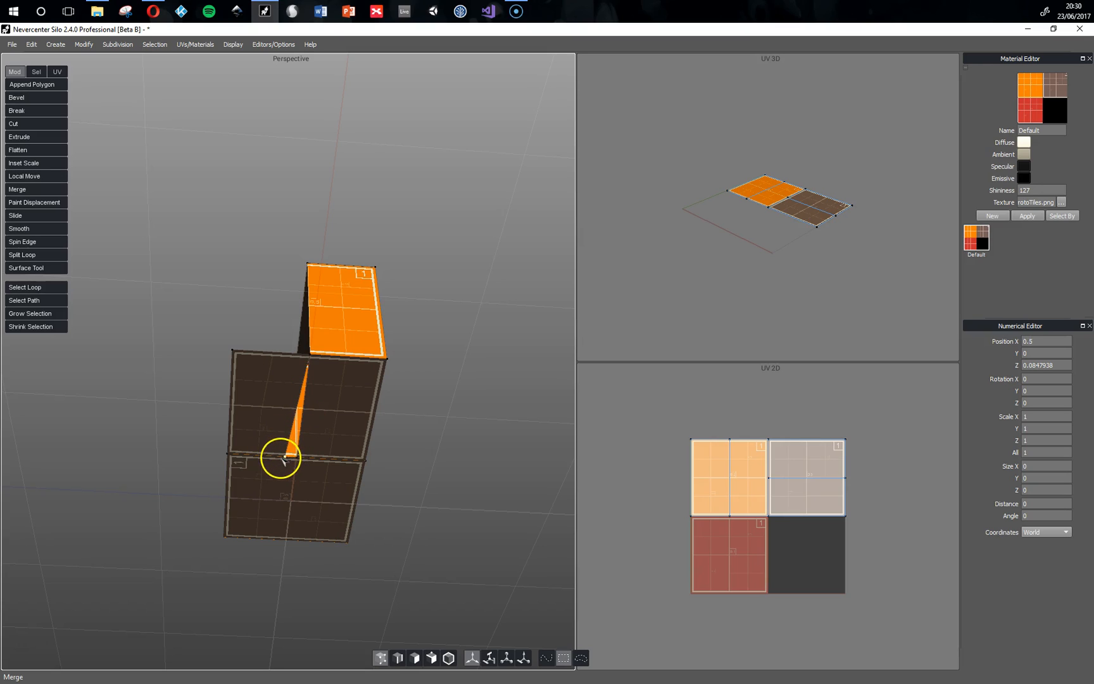
left_click(295, 458)
middle_click_drag(410, 421, 441, 501)
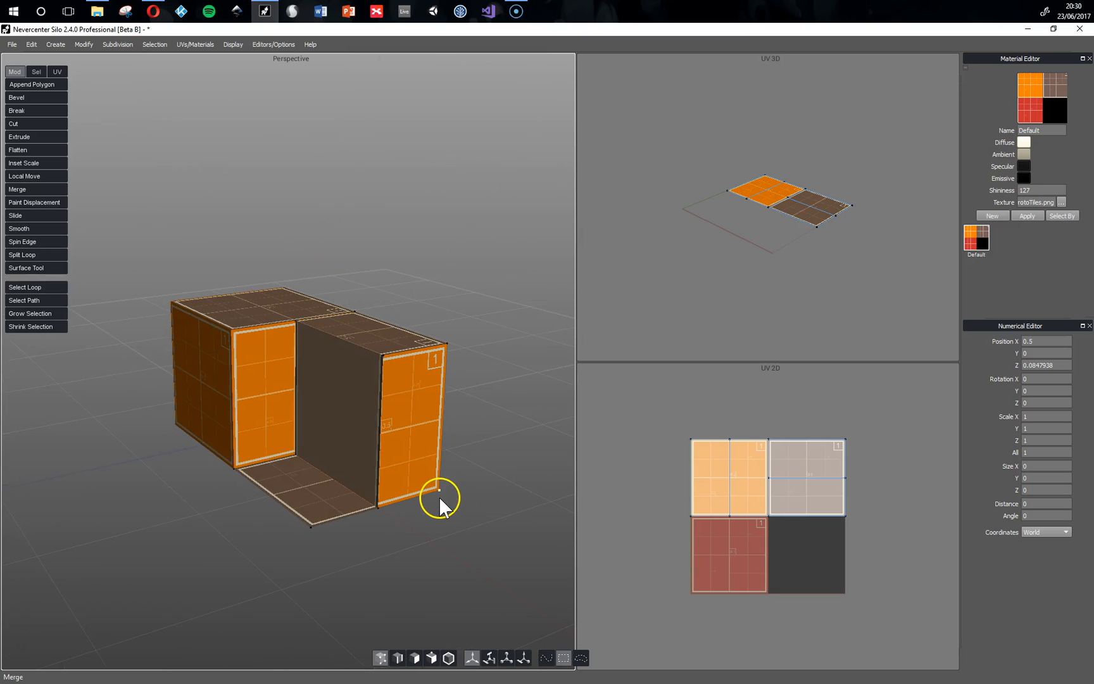
Test the merged outer corner vertex by moving it along Z, and undo the move
left_click(378, 507)
mouse_move(353, 514)
left_mouse_down()
mouse_move(365, 507)
mouse_move(348, 516)
left_mouse_up()
key("ctrl+z")
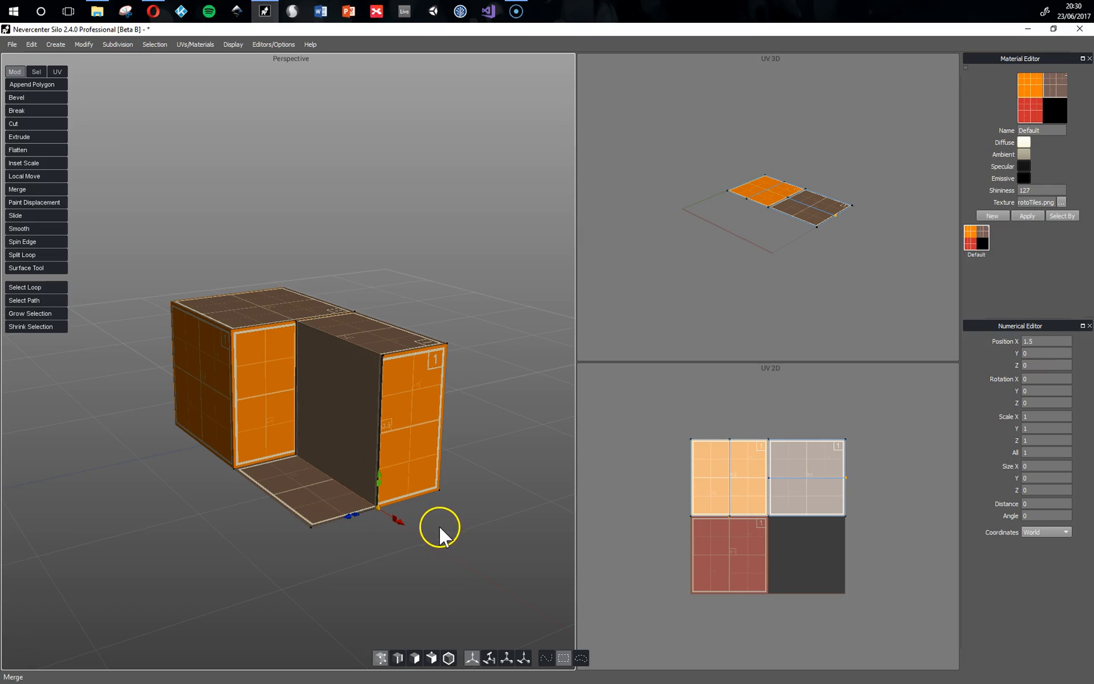
Recreate the UVs of the untextured recess wall face using planar regions
middle_click_drag(346, 577, 488, 545)
middle_click_drag(340, 501, 410, 644)
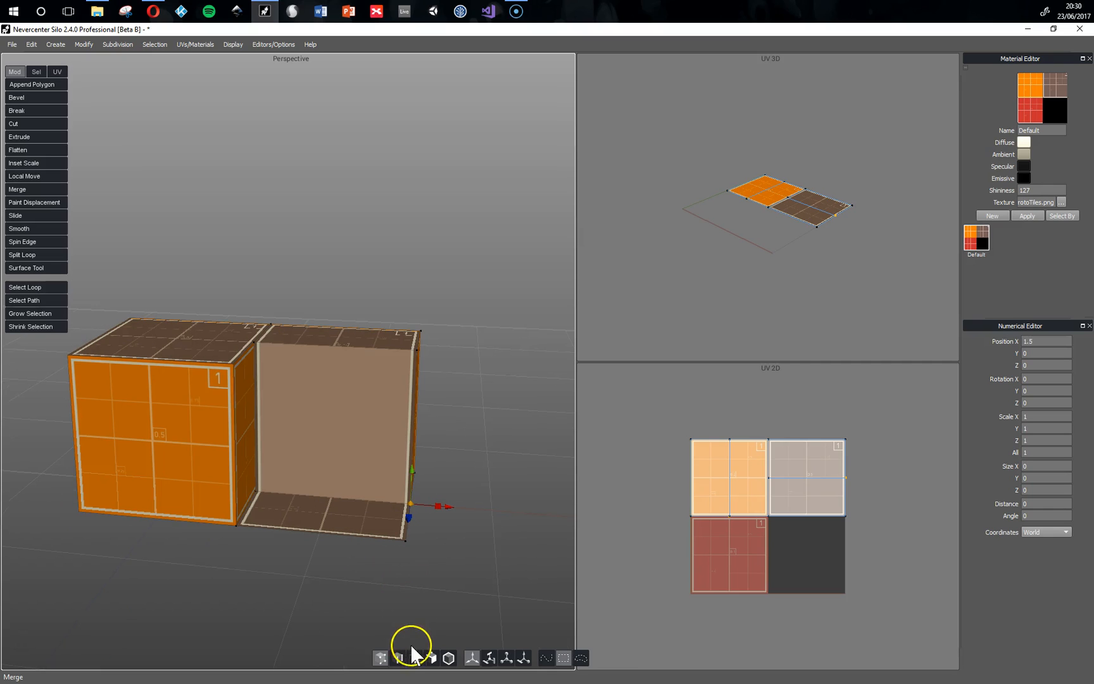
left_click(415, 659)
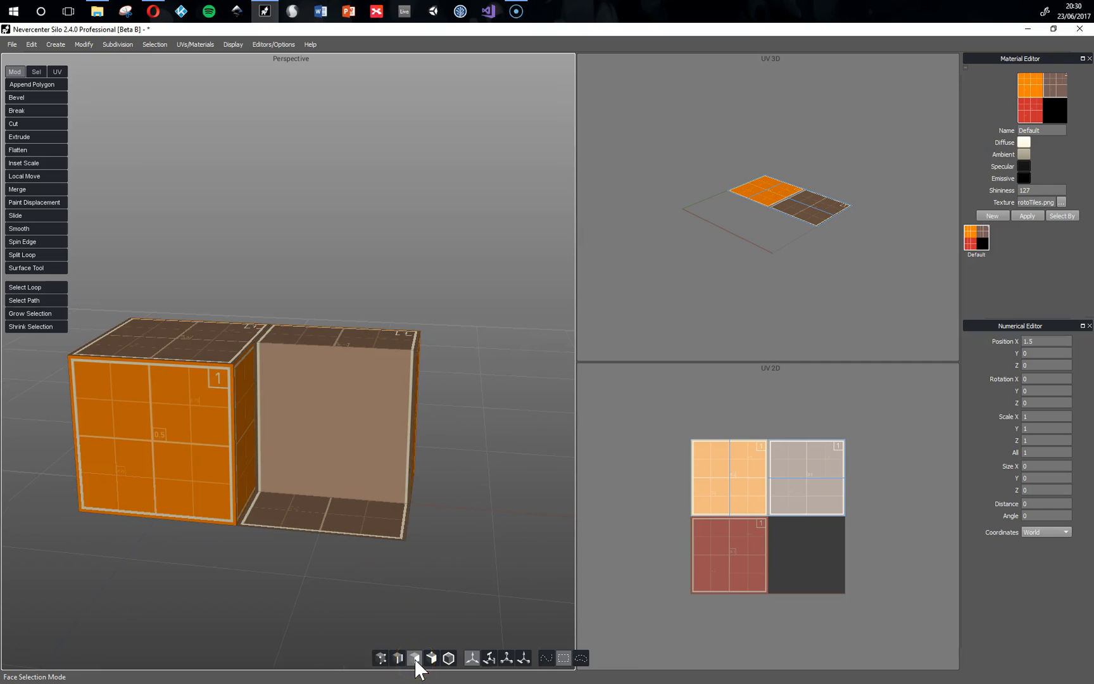
left_click(358, 412)
middle_click_drag(362, 413, 452, 344)
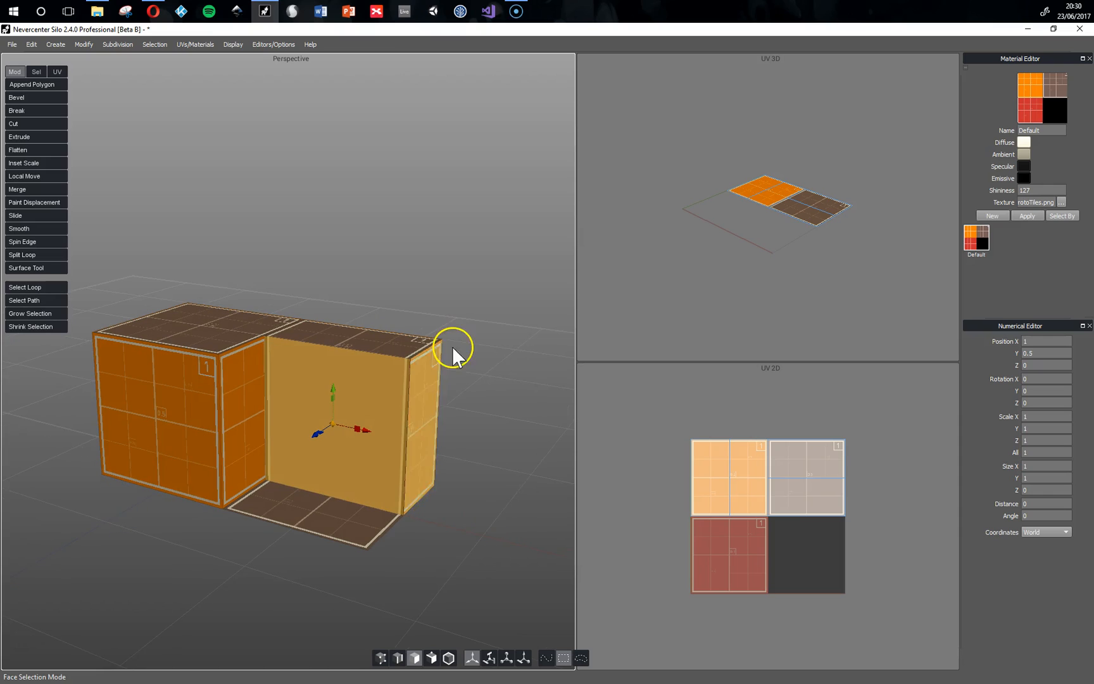
left_click(203, 44)
mouse_move(216, 74)
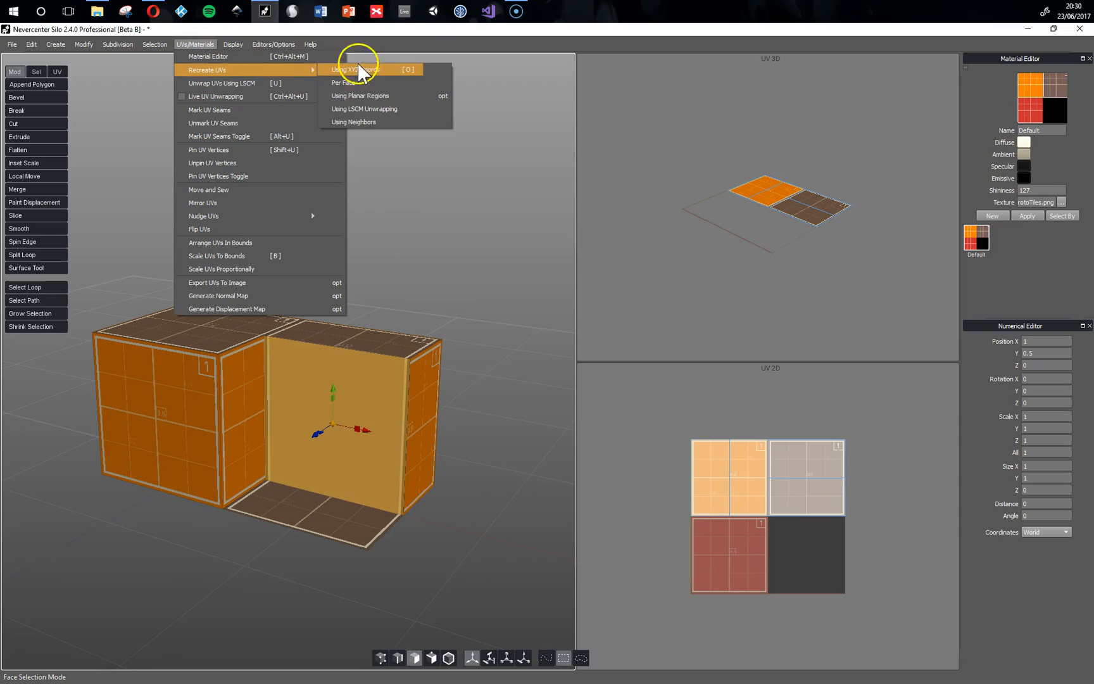
left_click(375, 99)
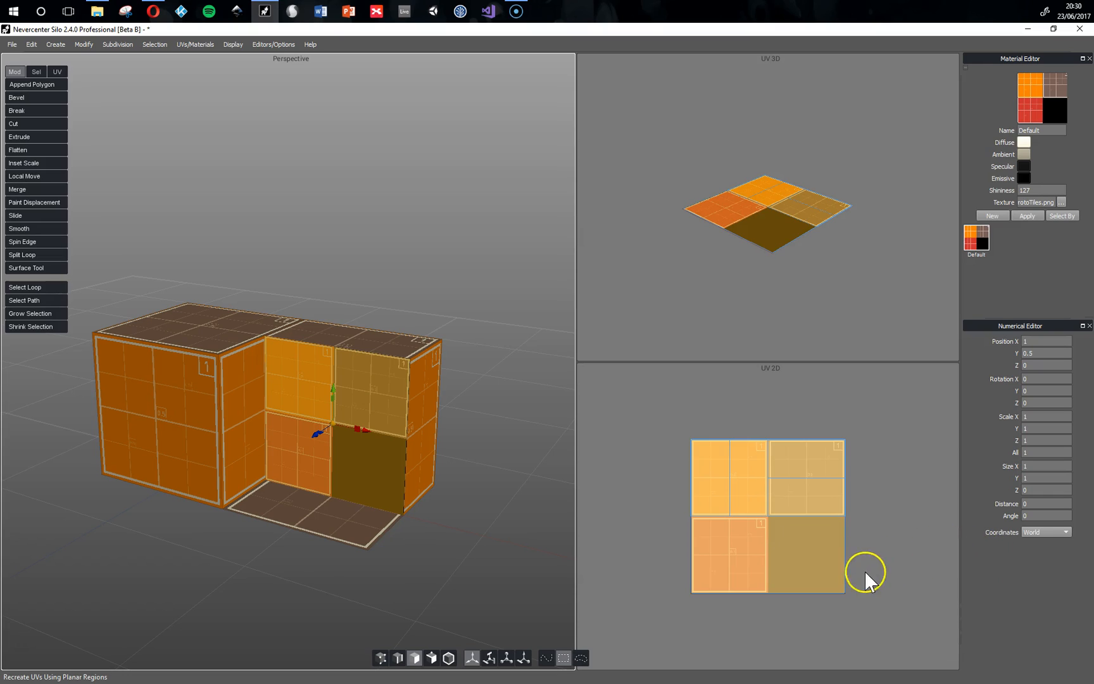
Scale the recess wall's UVs uniformly to 0.5 so they match the size of one prototype tile
left_click(890, 455)
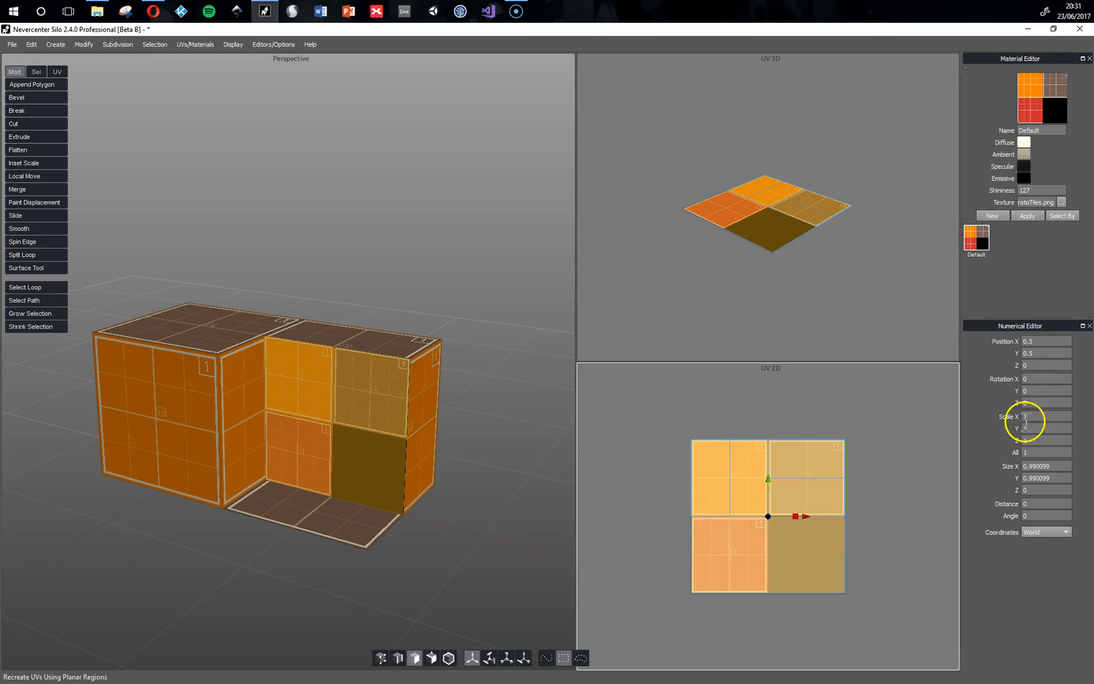
left_click(1032, 452)
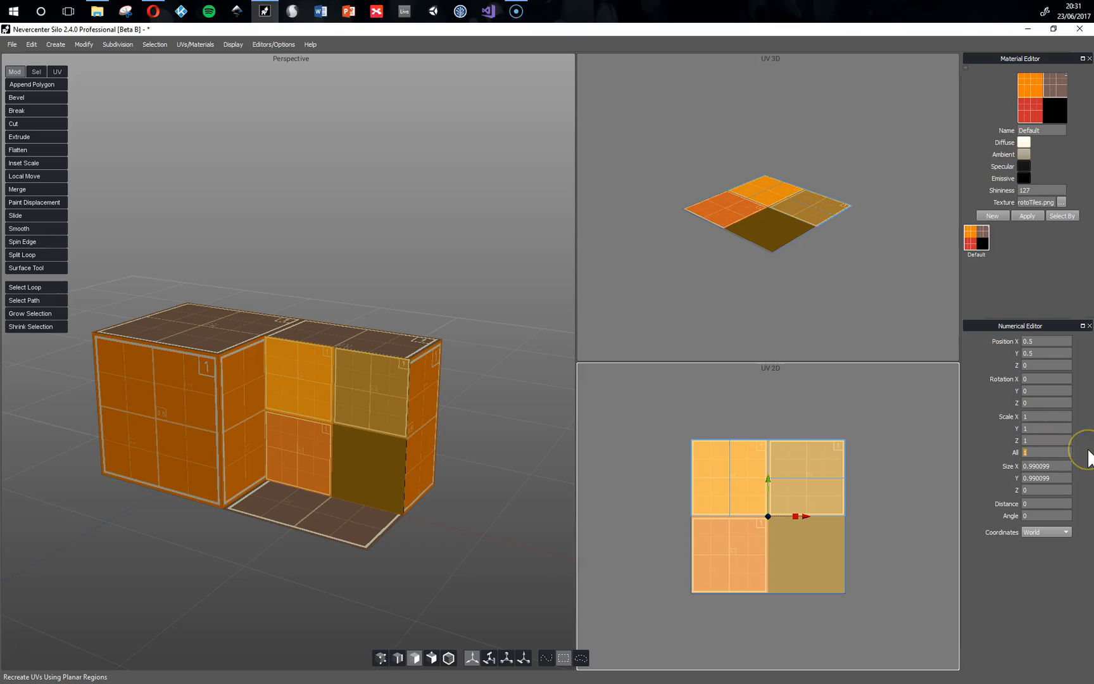
type("0.5")
key("Return")
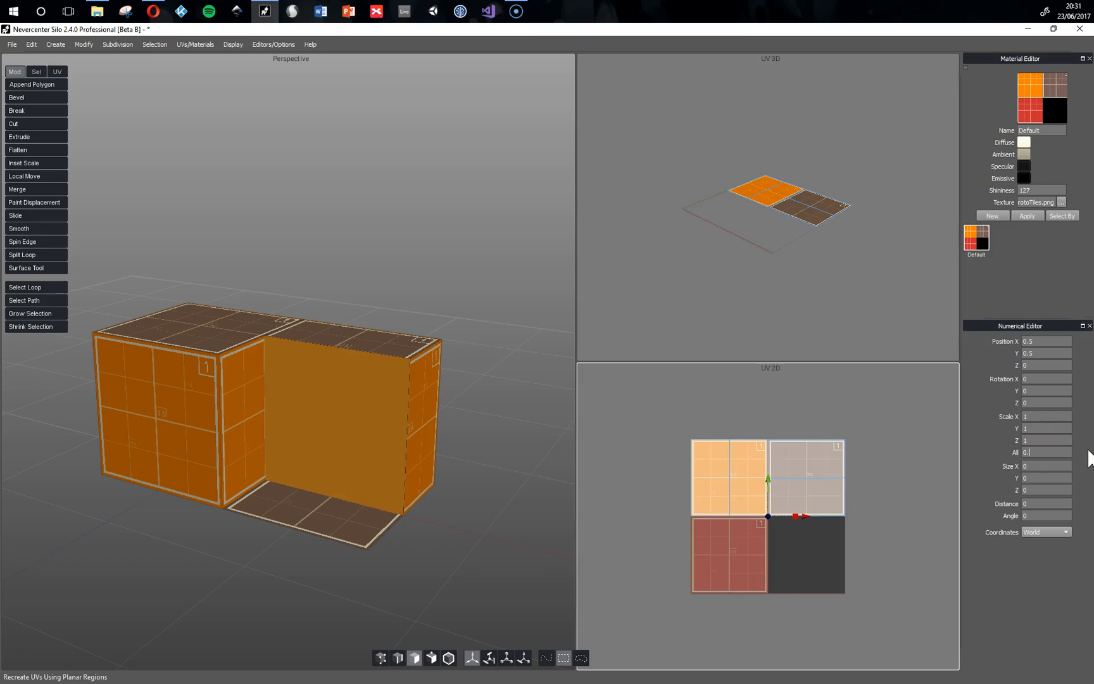
Position the recess wall's UVs over the orange tile at X 0.25 and Y 0.75
left_click(1027, 341)
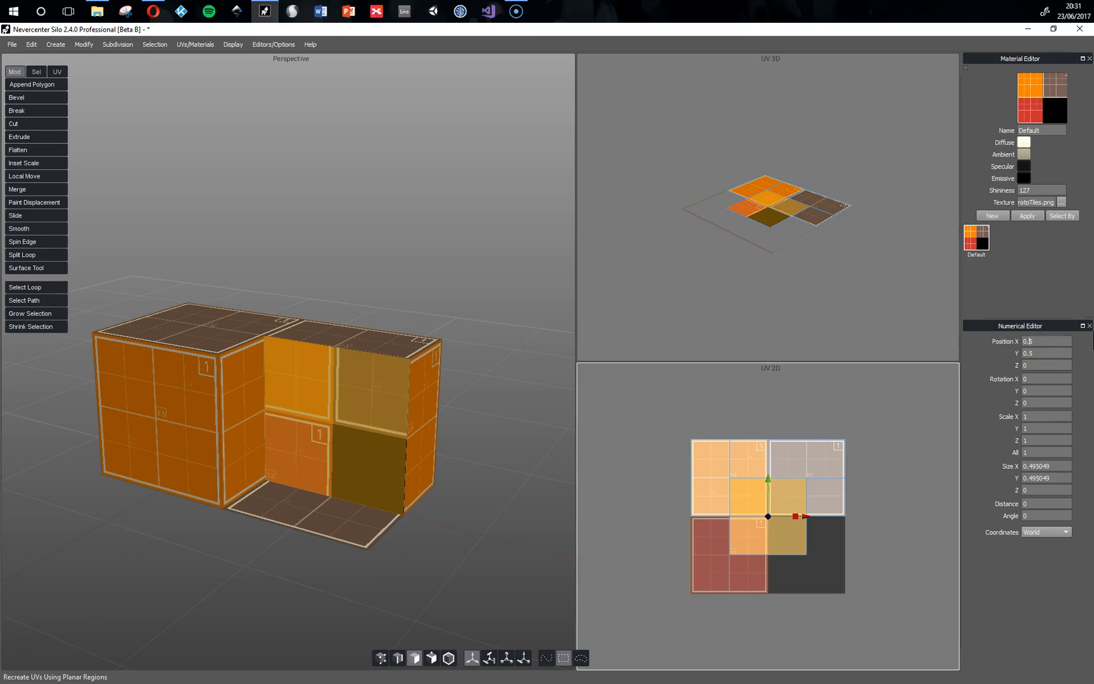
type("2")
key("Return")
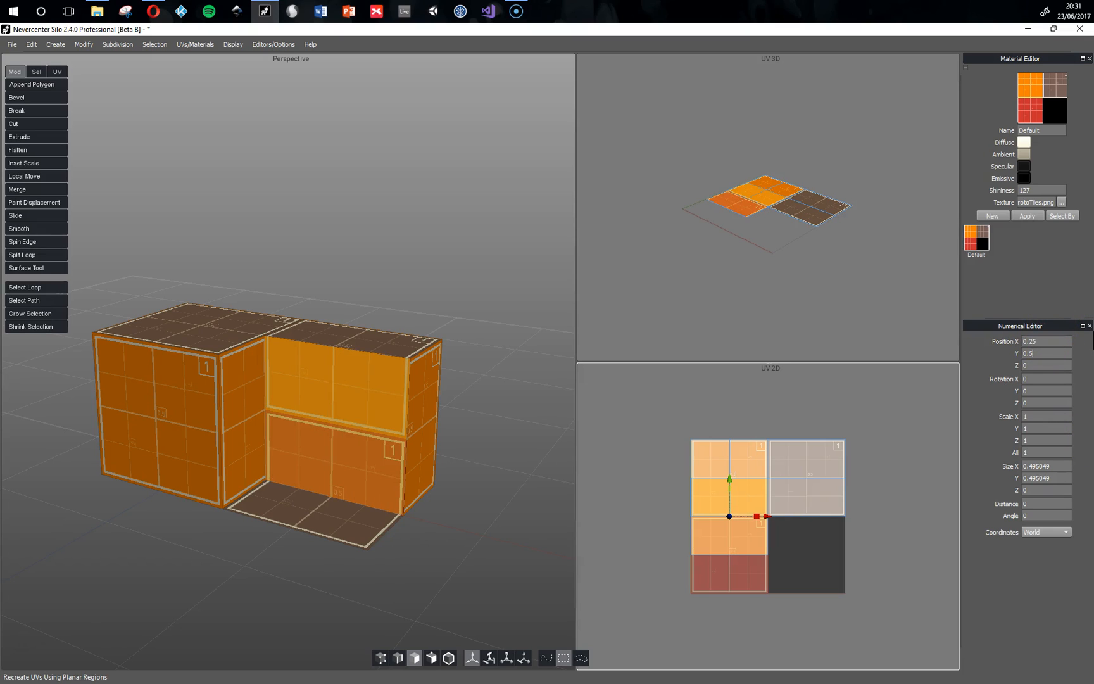
type("7")
key("Return")
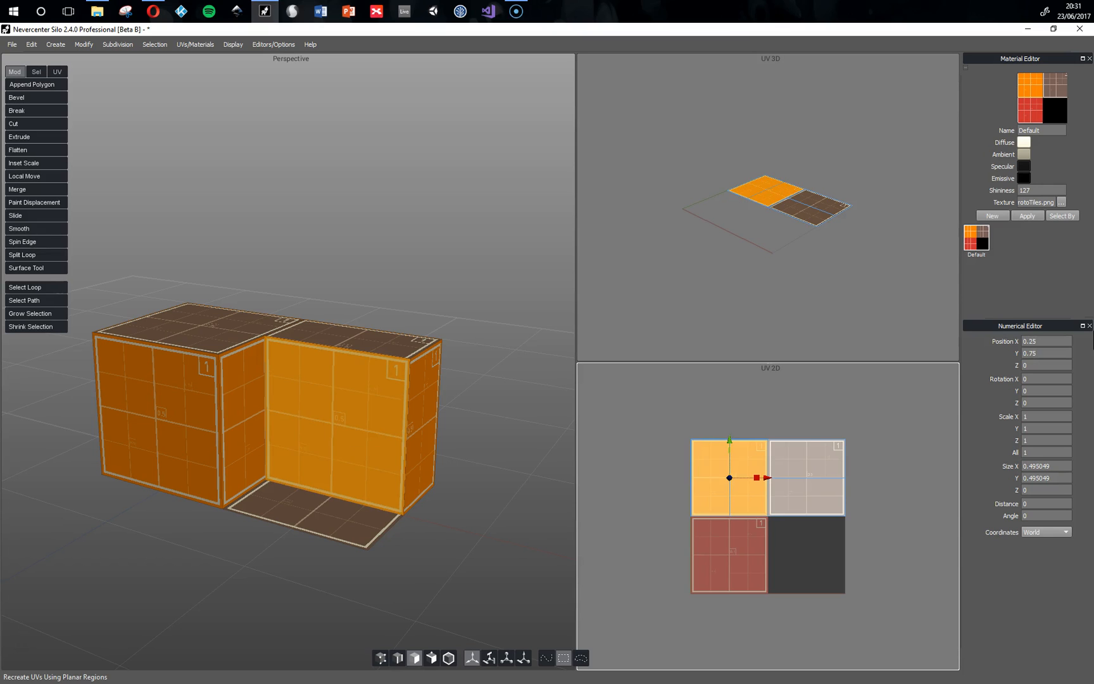
Duplicate the recessed half-tile object and set the copy's X position to 2
left_click(462, 532)
middle_click_drag(461, 532, 434, 444)
middle_click_drag(385, 529, 443, 538)
left_click(449, 658)
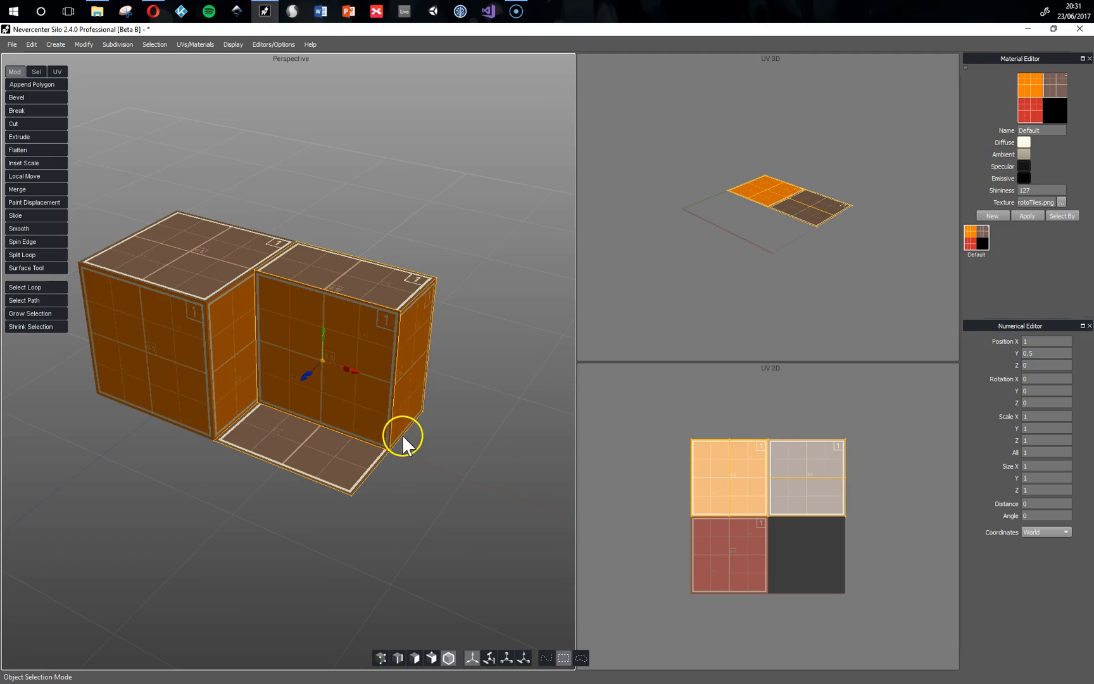
key("ctrl+c")
key("ctrl+v")
left_click(1032, 340)
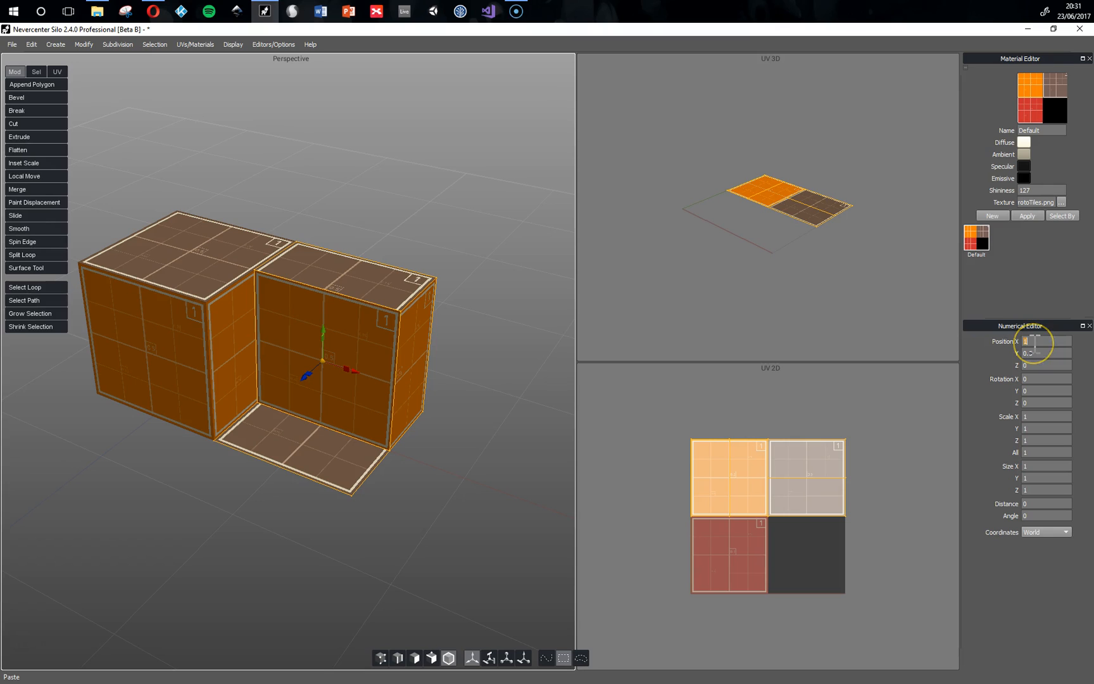
type("2")
key("Return")
Split the new copy with an edge loop through the middle of its recess wall, top and floor
middle_click_drag(500, 487, 460, 517)
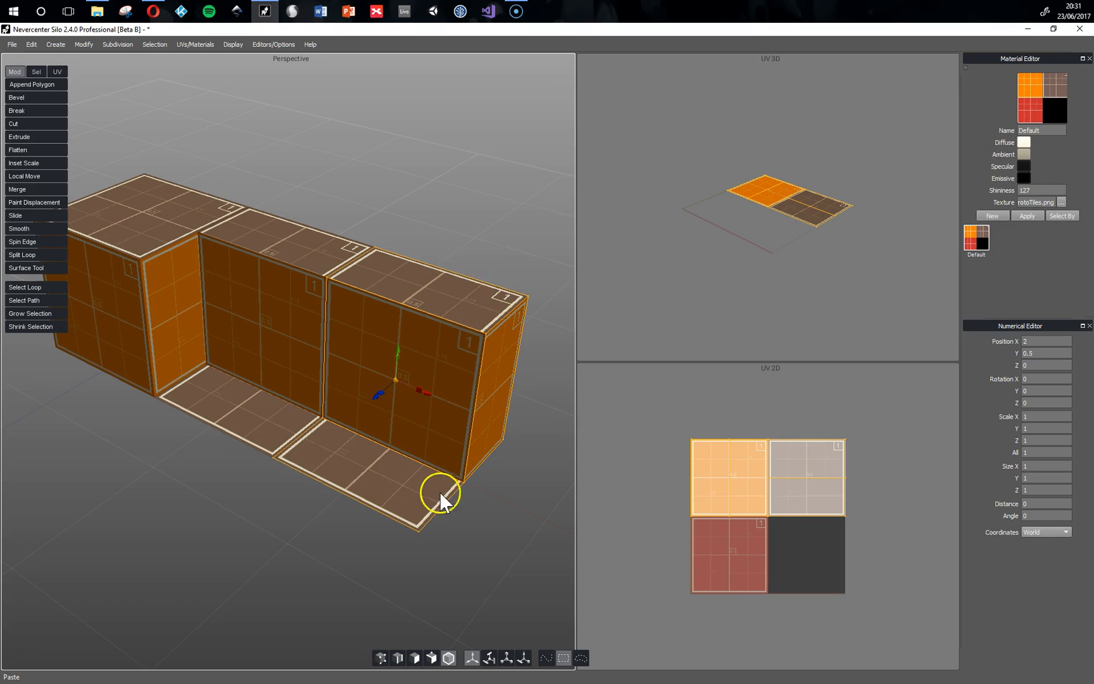
middle_click_drag(448, 465, 431, 504)
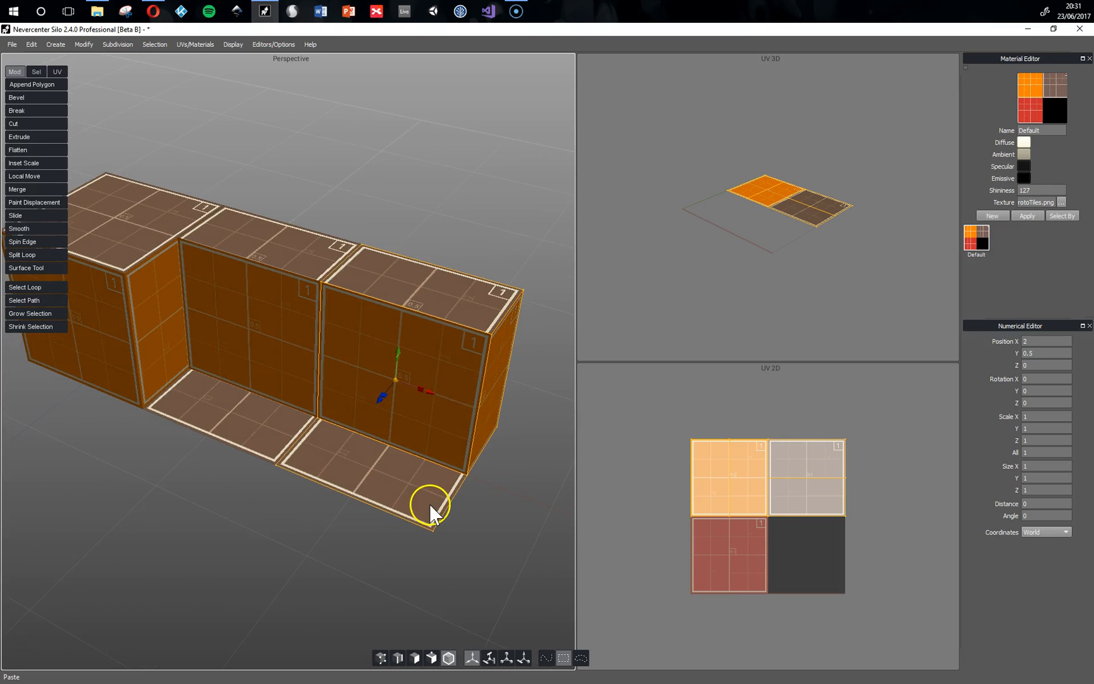
left_click(398, 657)
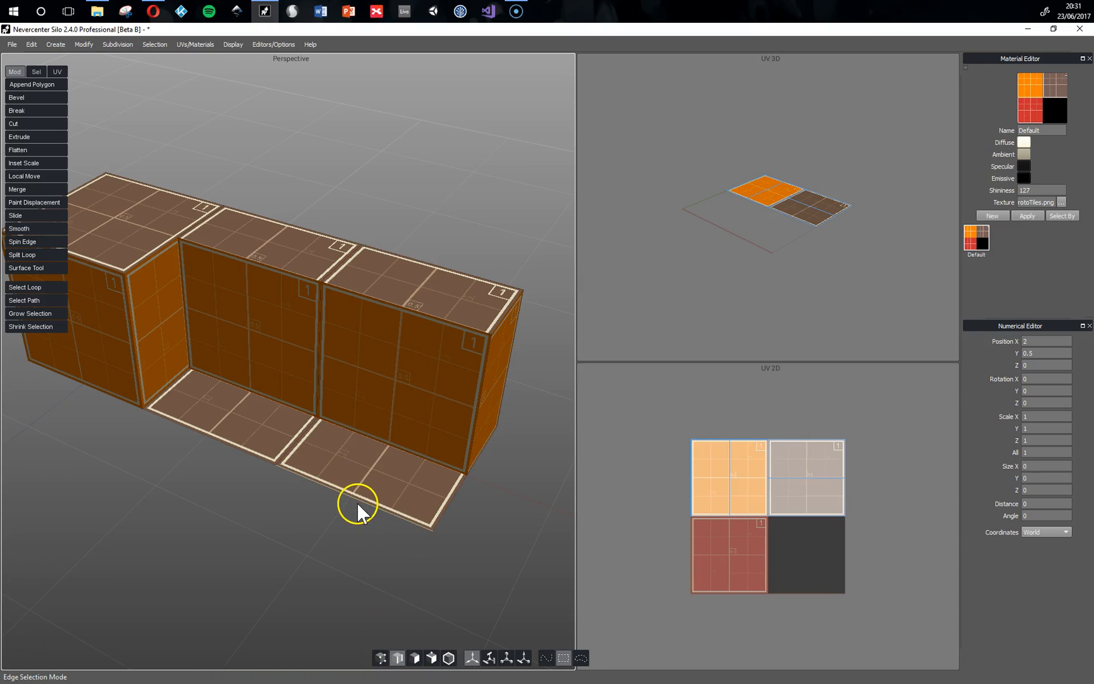
left_click(24, 254)
left_click(392, 406)
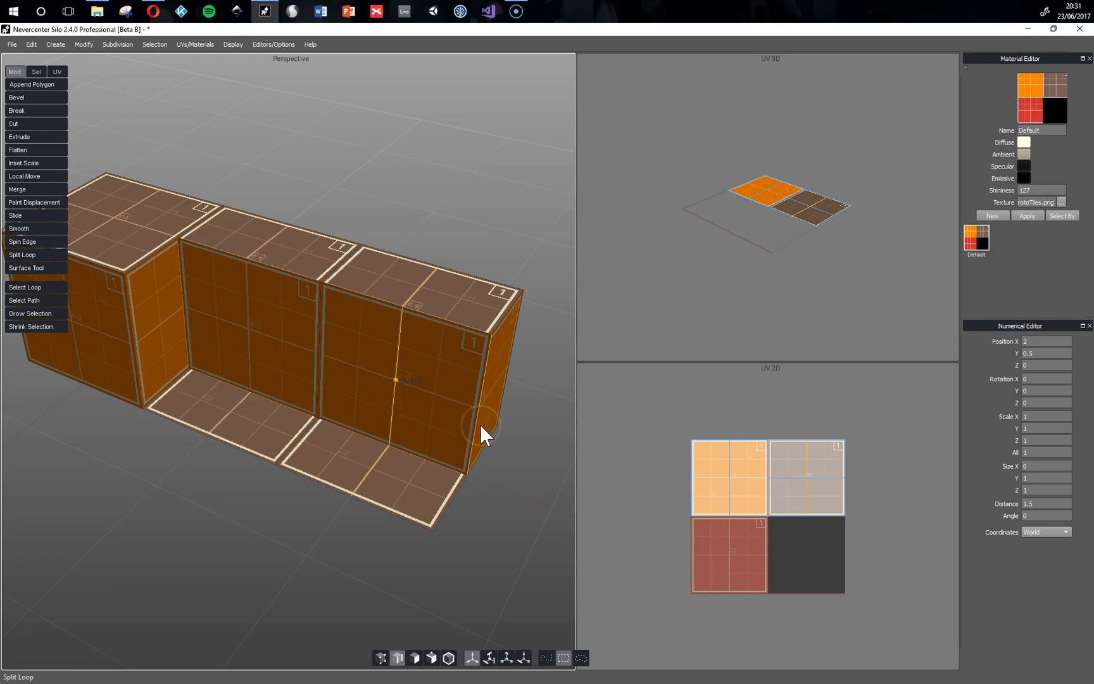
left_click(480, 425)
left_click(480, 518)
Delete the copy's end face and the outer-half wall, back and bottom faces beneath its outer top quarter
mouse_move(479, 517)
left_mouse_down("alt")
mouse_move(464, 509)
mouse_move(469, 497)
left_mouse_up("alt")
middle_click_drag(470, 498, 413, 499, "alt")
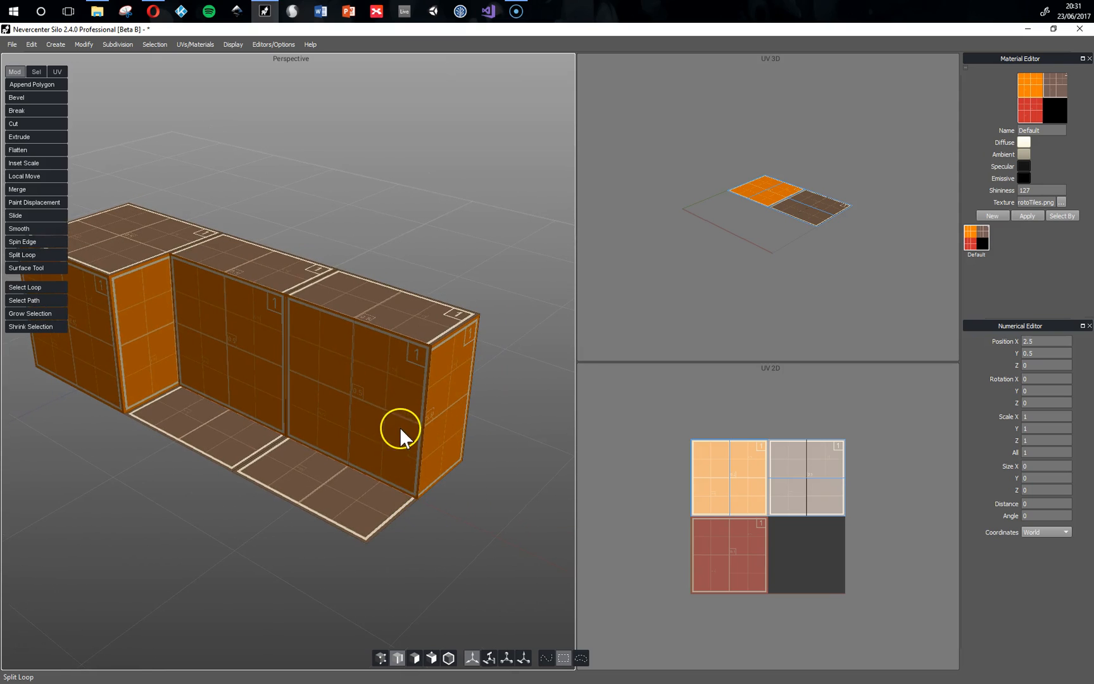
key("d")
left_click(396, 445)
left_click(441, 410, "shift")
left_click_drag(442, 410, 490, 439, "alt")
left_click(445, 437, "shift")
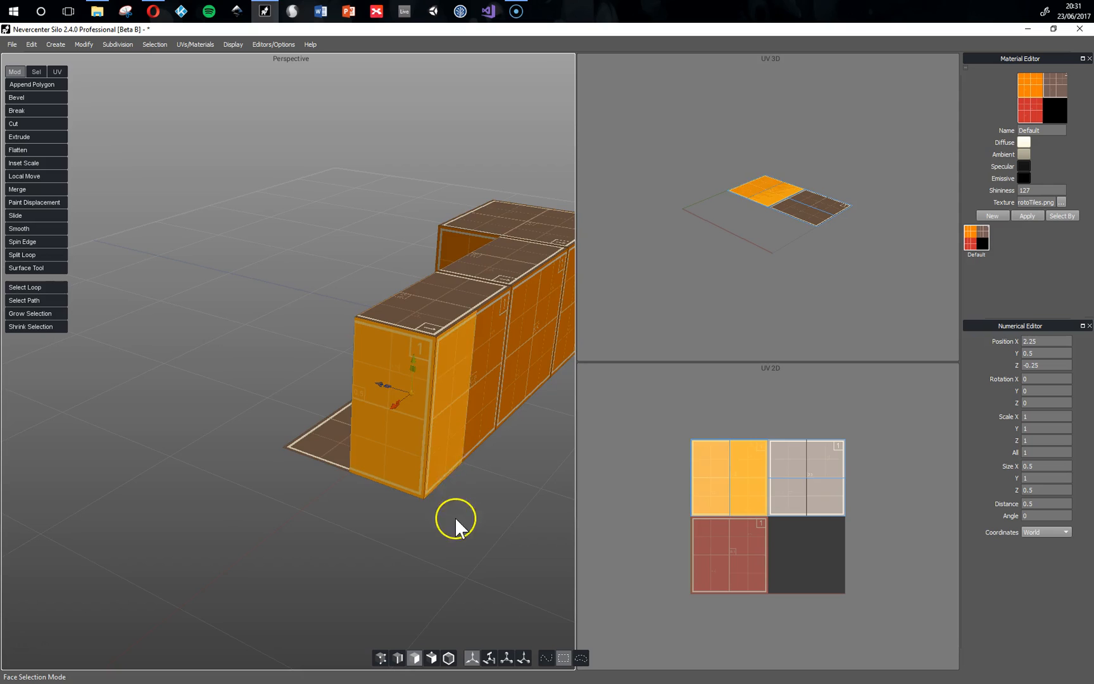
middle_click_drag(455, 516, 453, 449)
left_click(418, 468, "shift")
middle_click_drag(310, 377, 385, 439)
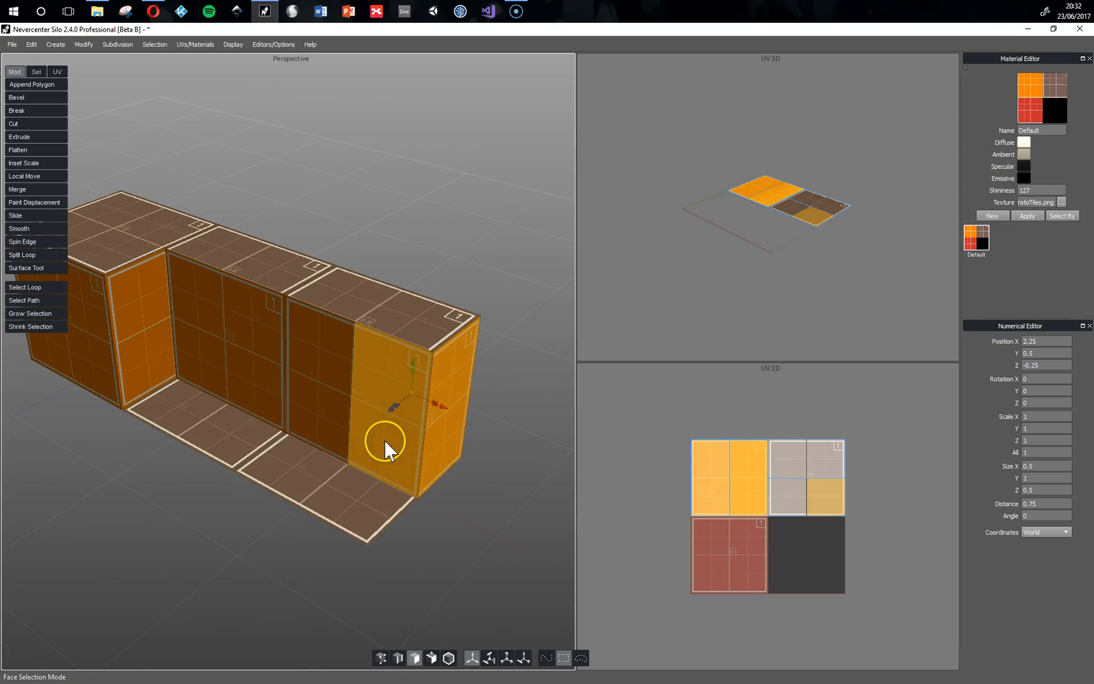
key("Delete")
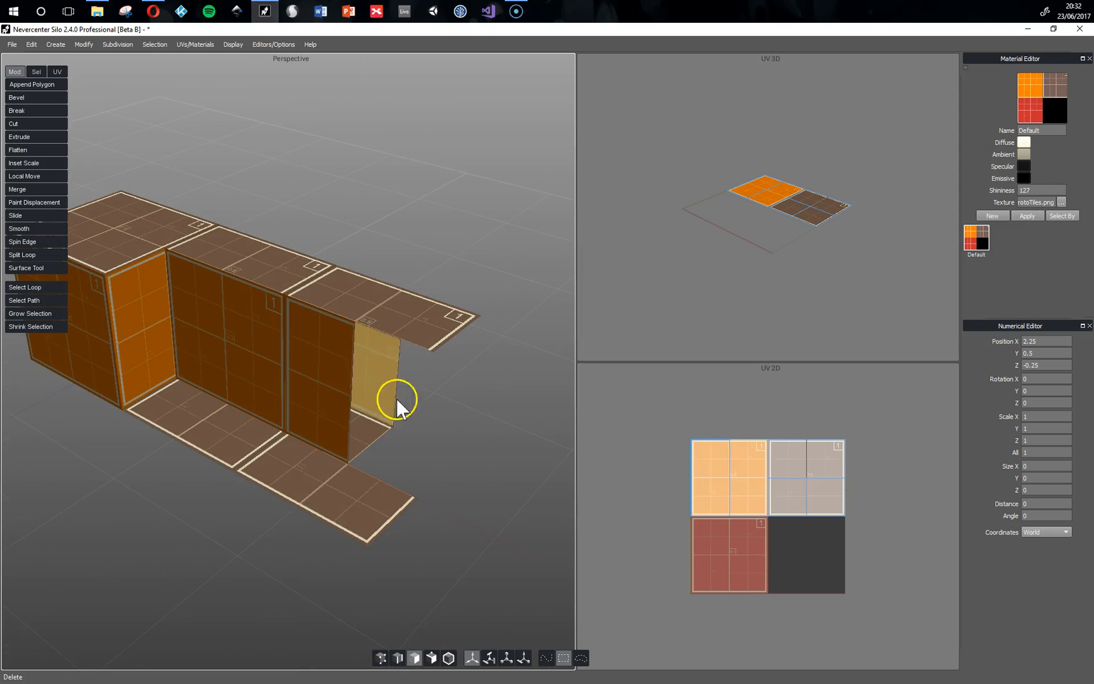
Extrude the overhanging top quarter face down to the floor and set its Y position to 0
left_click(425, 324)
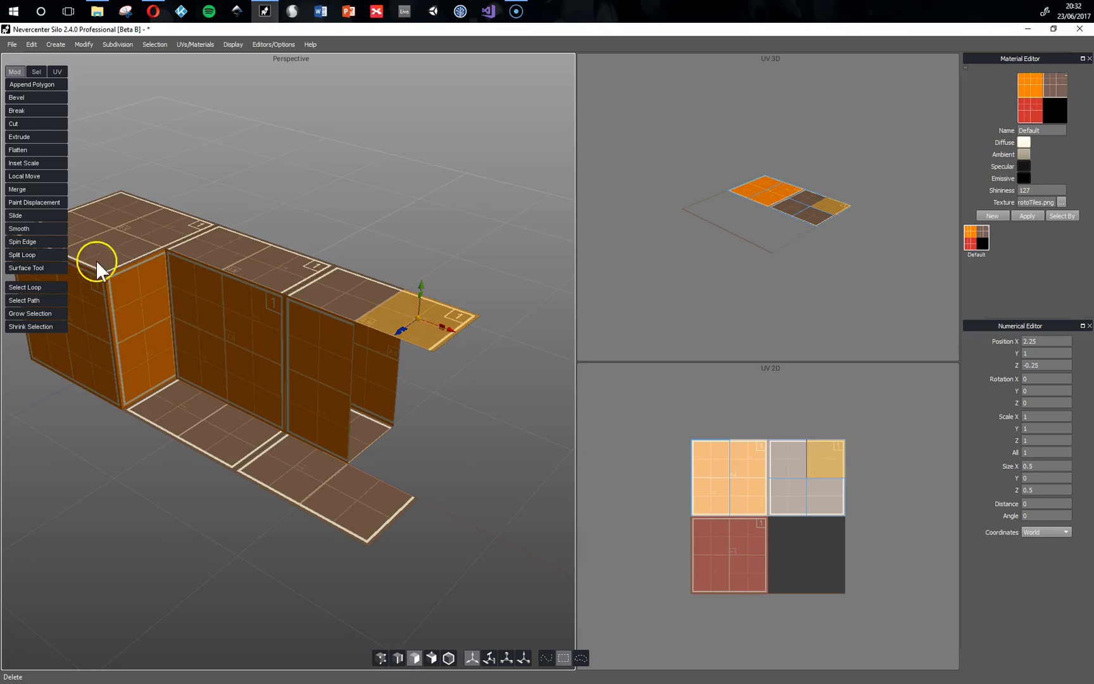
left_click(57, 138)
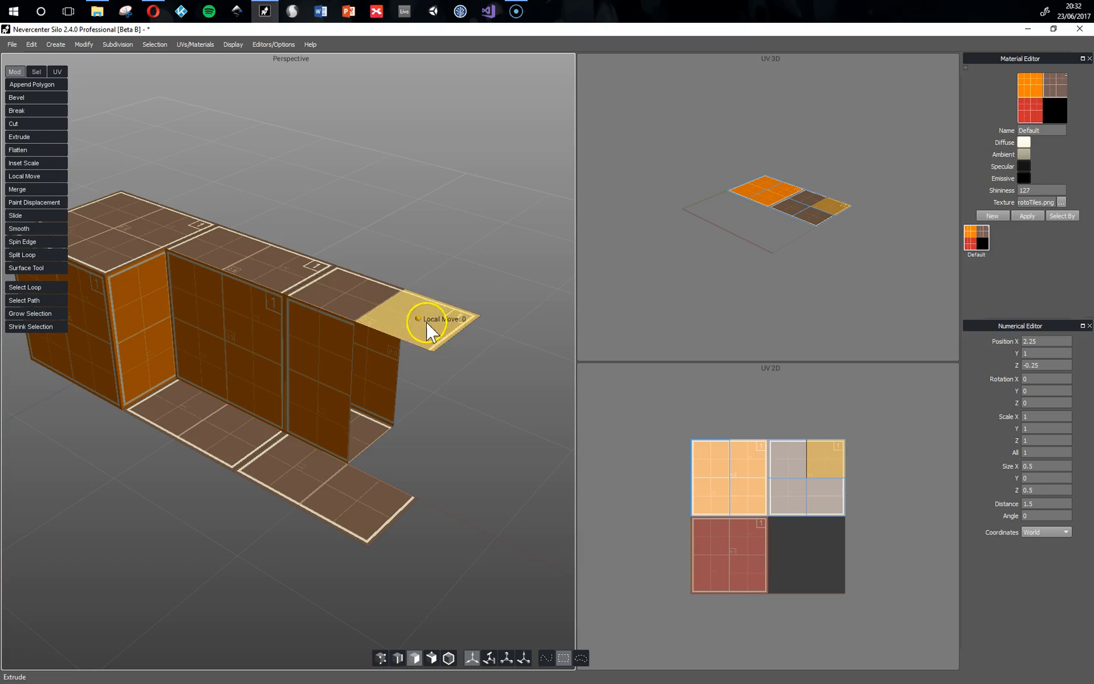
left_click_drag(417, 320, 239, 331)
left_click_drag(427, 406, 426, 406)
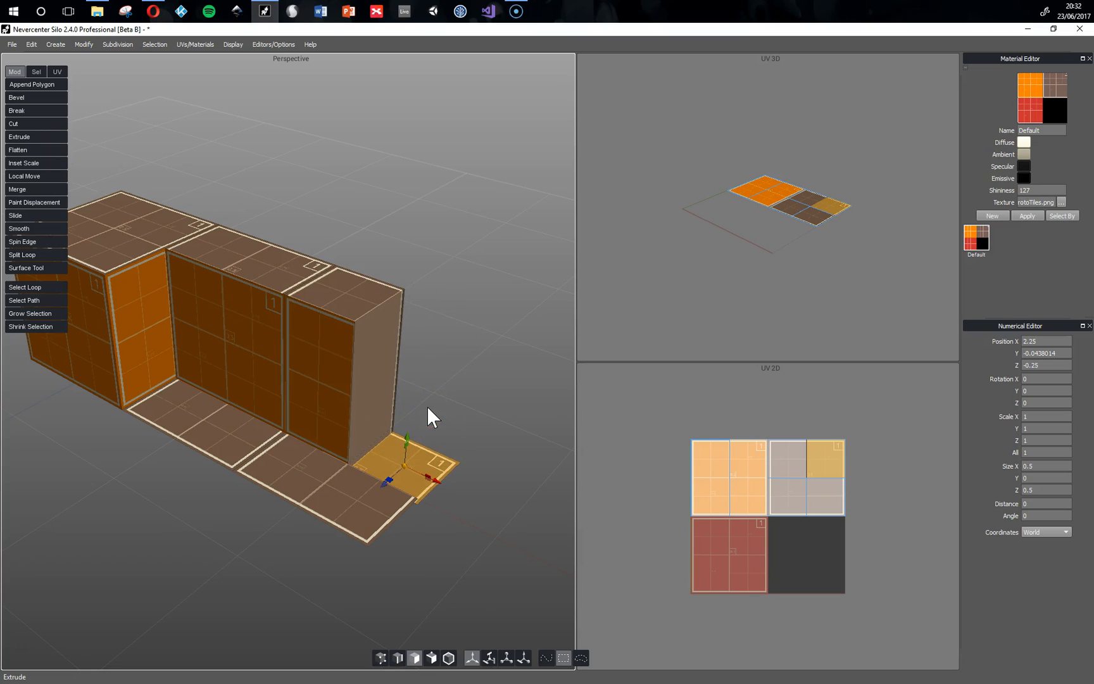
double_click(1059, 353)
type("0")
key("Return")
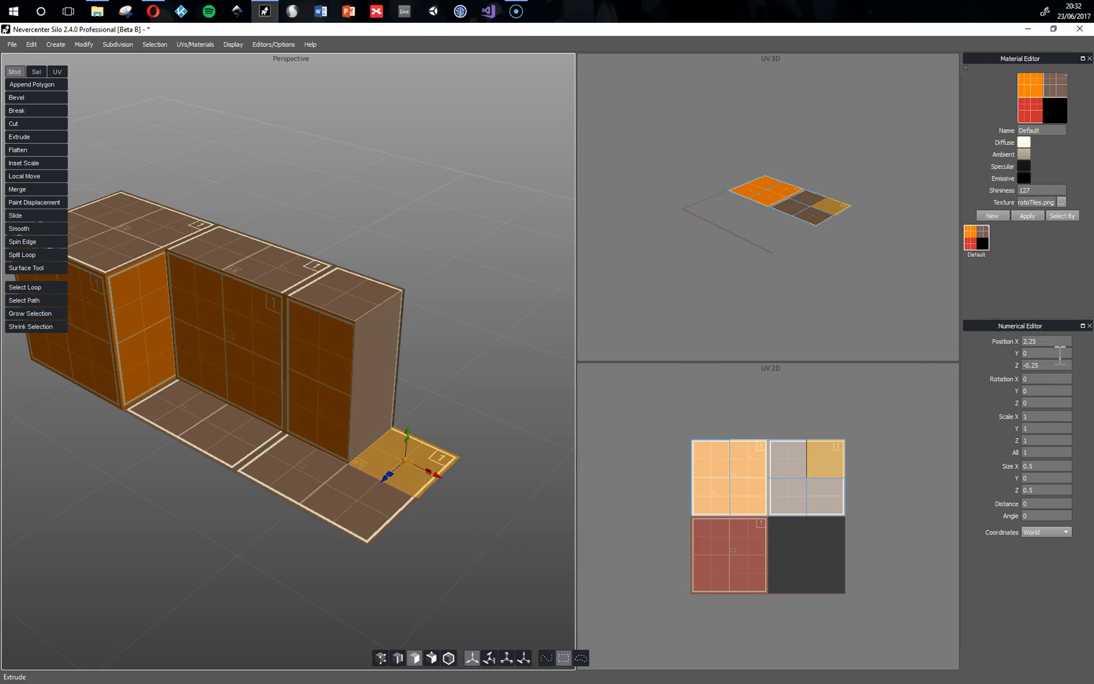
Merge the overlapping base vertices around the lowered quarter face with the surrounding floor
middle_click_drag(423, 565, 406, 536)
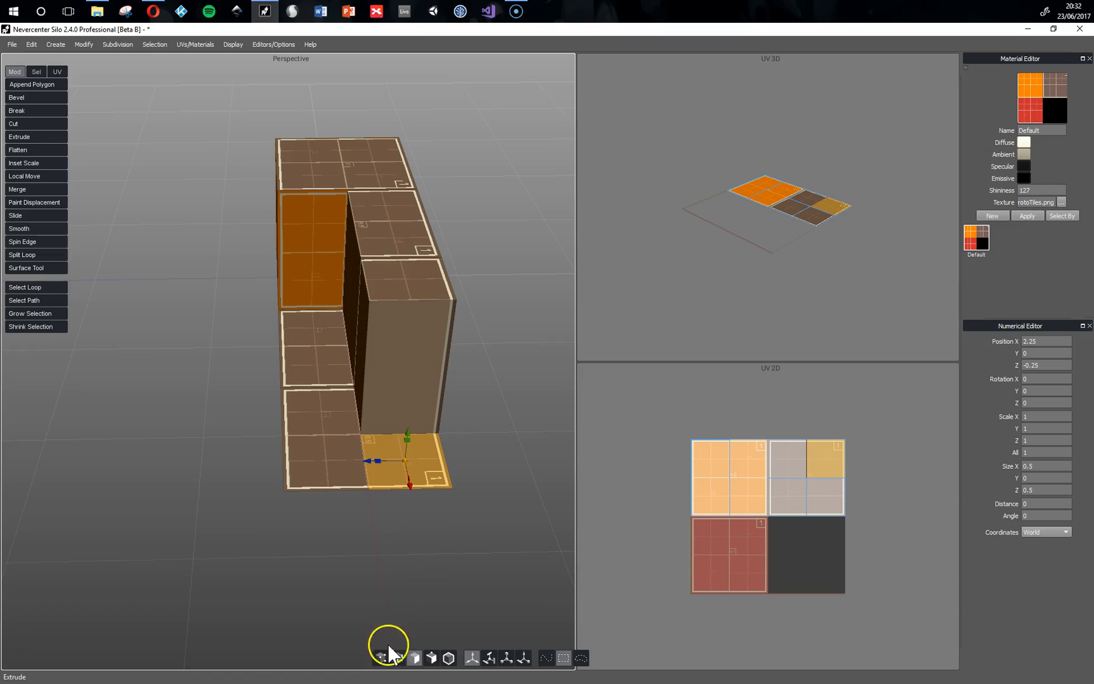
left_click(378, 656)
middle_click_drag(355, 582, 373, 568)
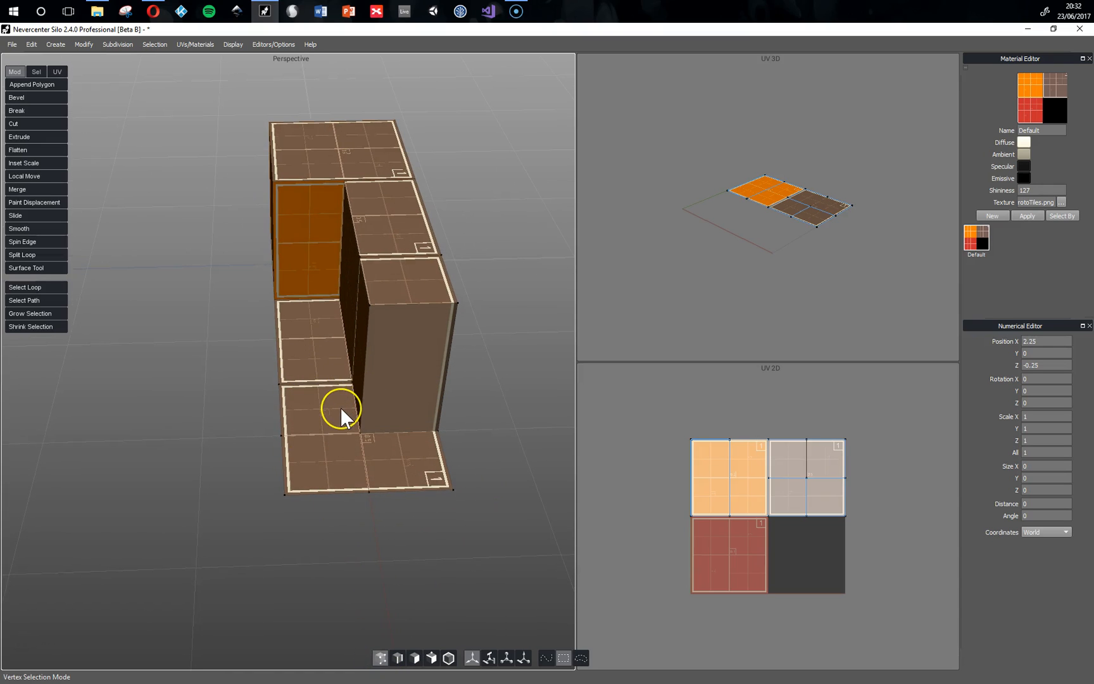
left_click_drag(492, 531, 273, 413)
left_click_drag(499, 521, 349, 415)
left_click(34, 190)
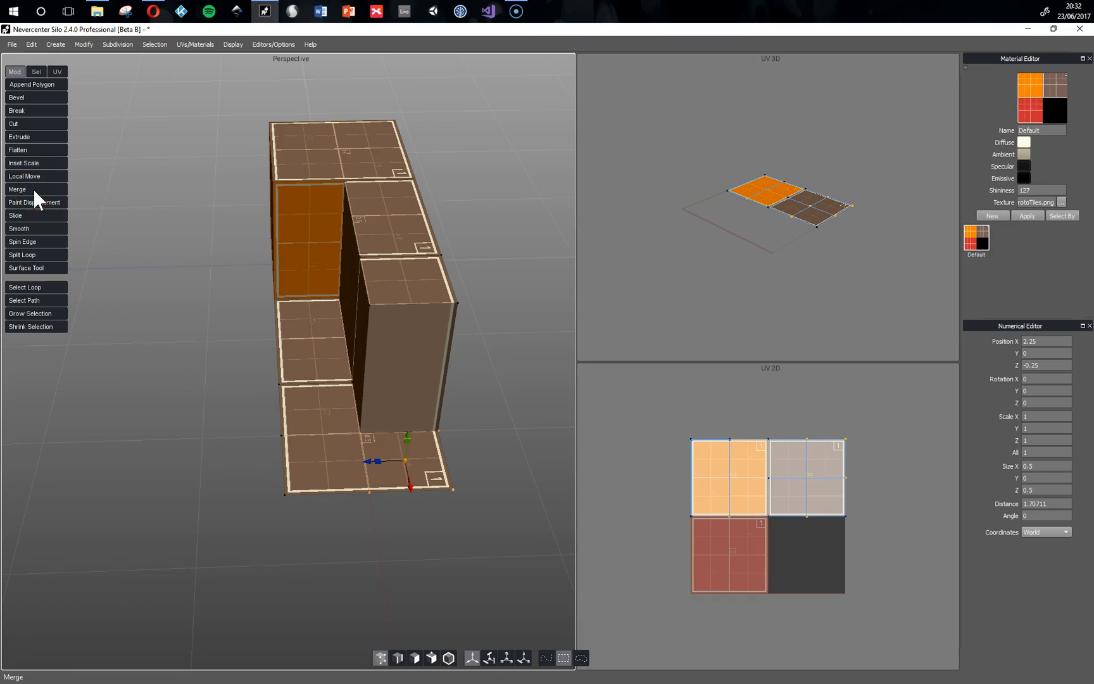
Test the merged vertices at the foot of the new end wall by moving them along Z, undoing each move
left_click_drag(454, 429, 432, 435)
left_click(356, 432)
mouse_move(323, 430)
left_mouse_down()
mouse_move(293, 430)
mouse_move(312, 437)
left_mouse_up()
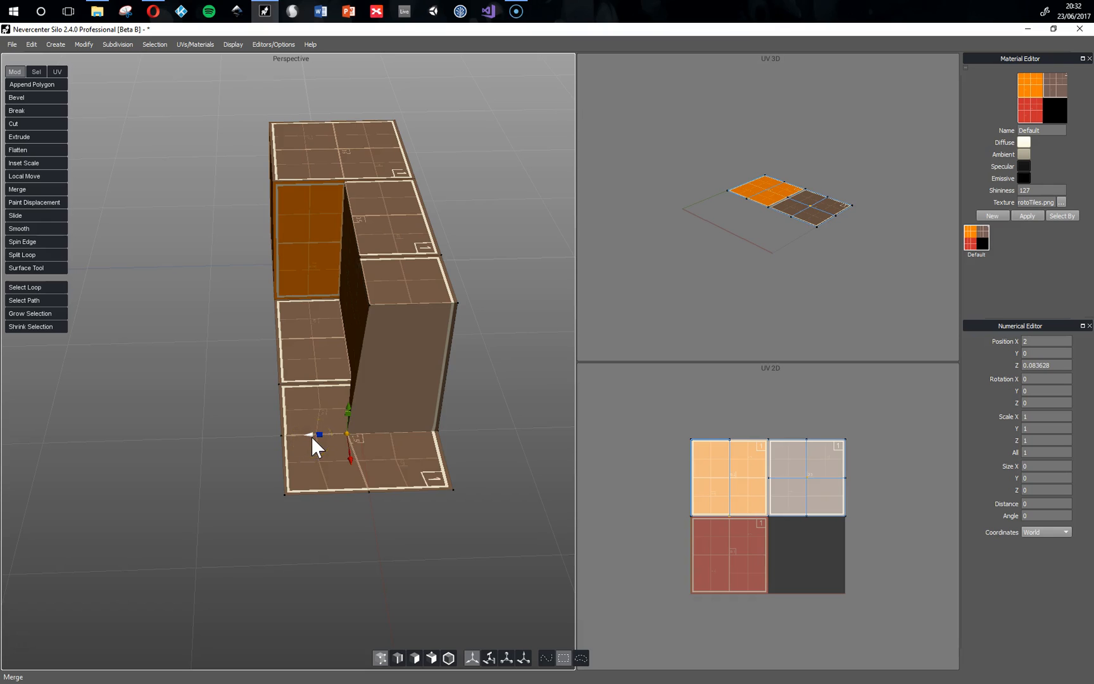
key("ctrl+z")
left_click(442, 518)
left_click(435, 427)
left_click_drag(464, 442, 408, 439, "alt")
key("ctrl+z")
Recreate the UVs of the half-width end wall face using planar regions
left_click_drag(330, 483, 395, 590, "alt")
left_click(415, 658)
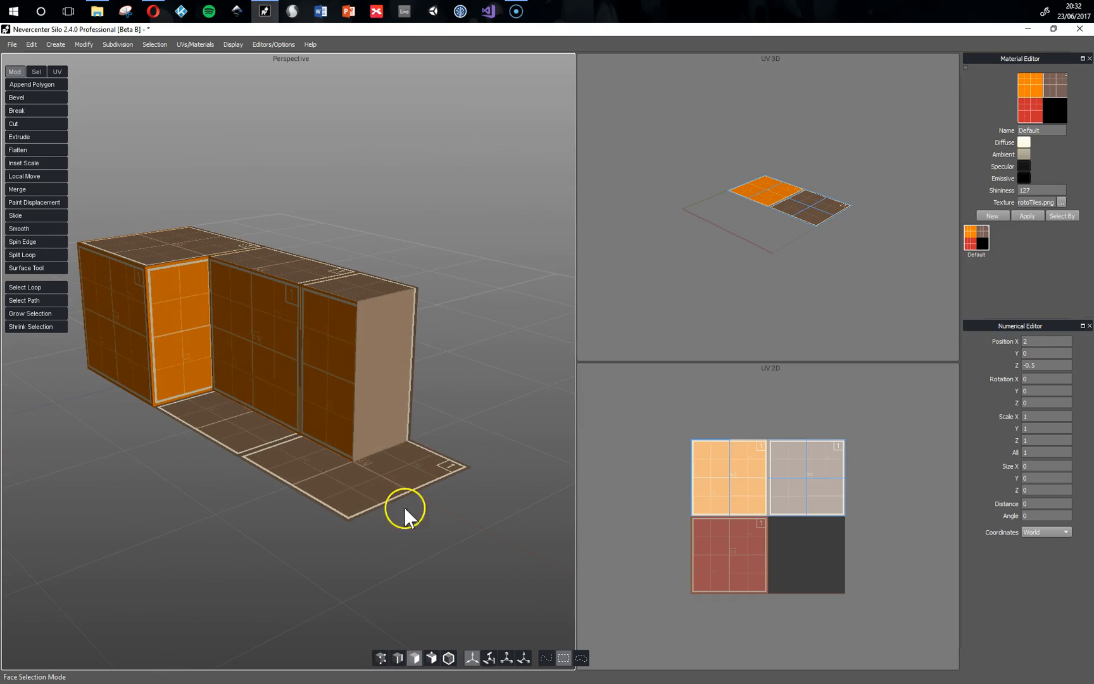
left_click(392, 398)
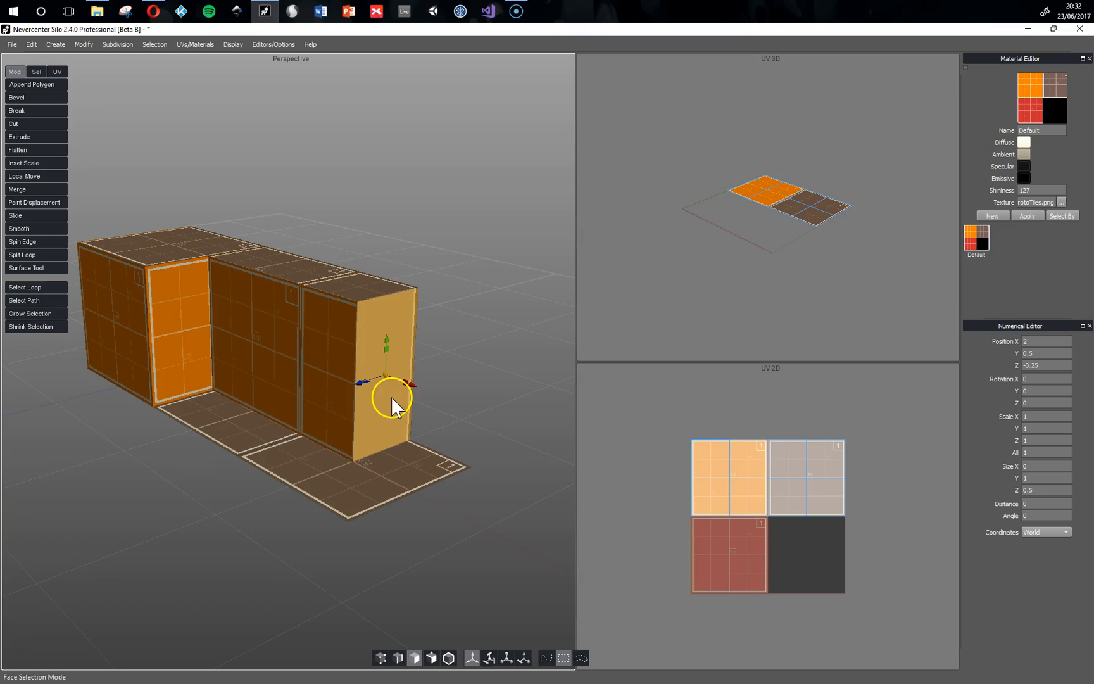
left_click(207, 46)
mouse_move(296, 69)
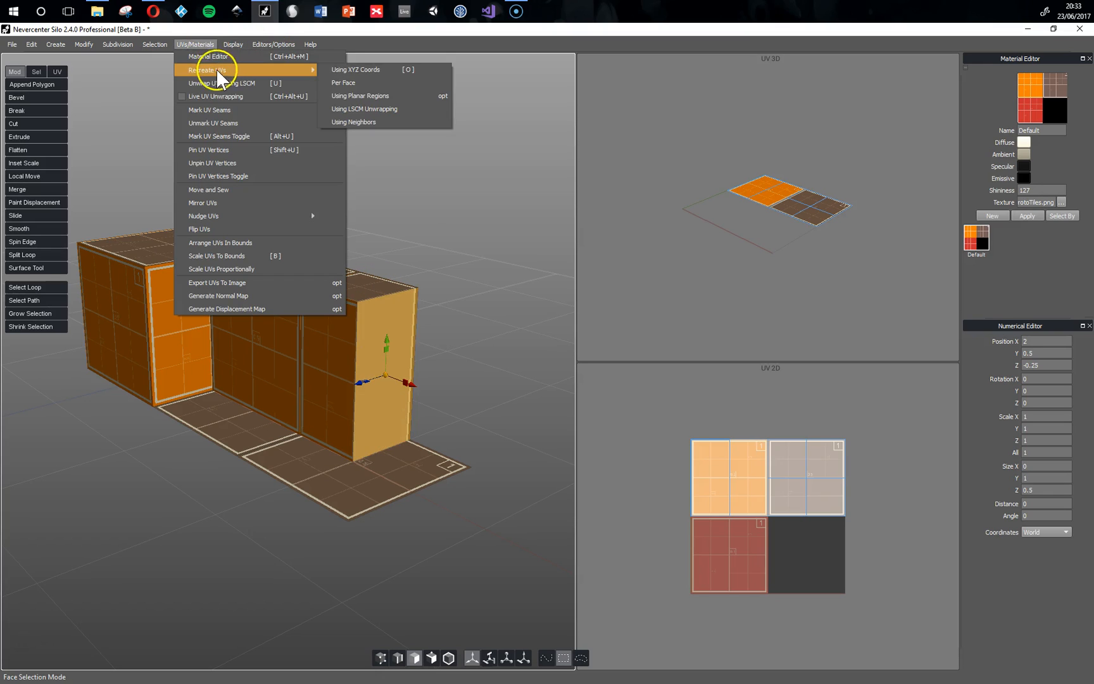
left_click(358, 97)
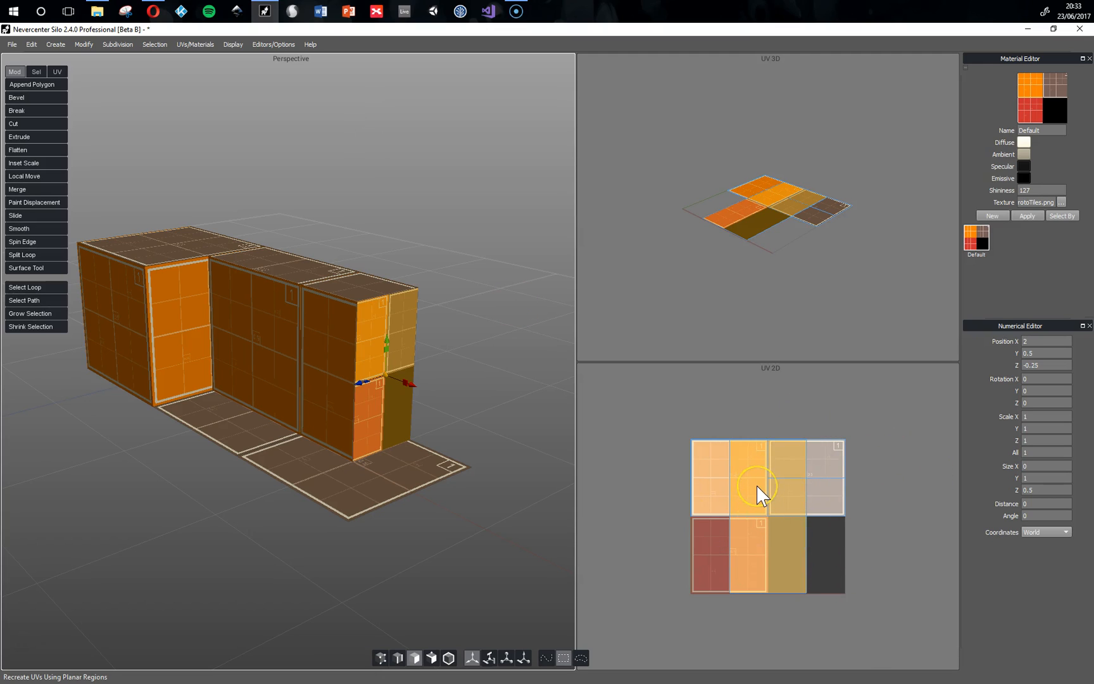
Scale the end wall's UVs uniformly to 0.5
left_click(890, 461)
left_click(899, 477)
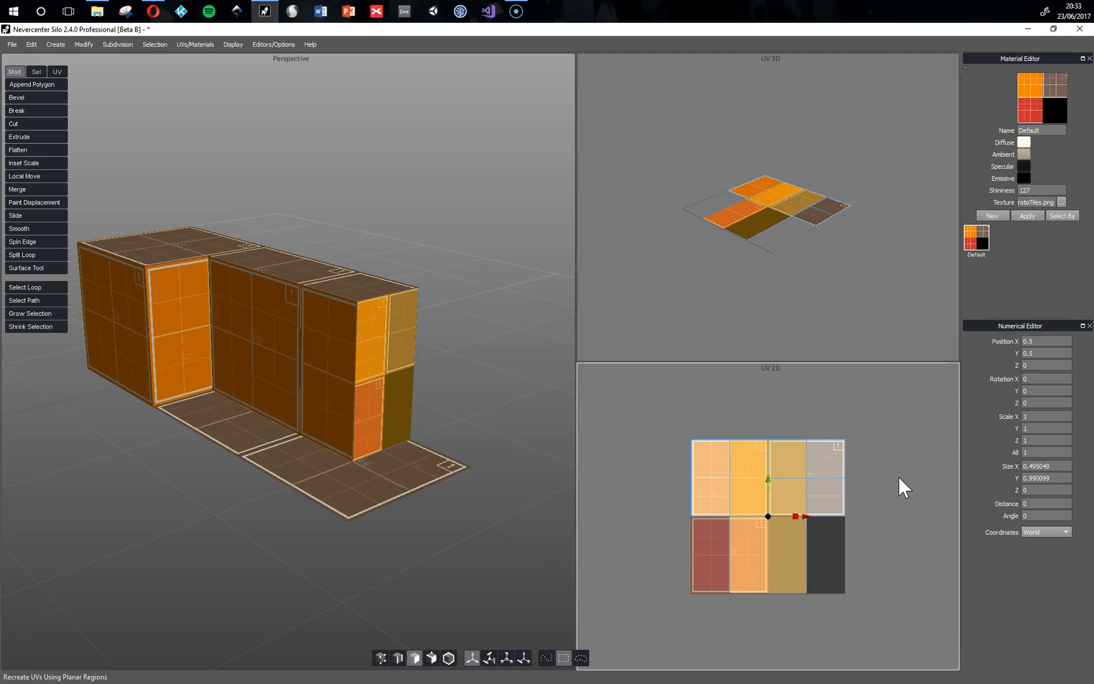
left_click(1029, 452)
type("0.5")
key("Return")
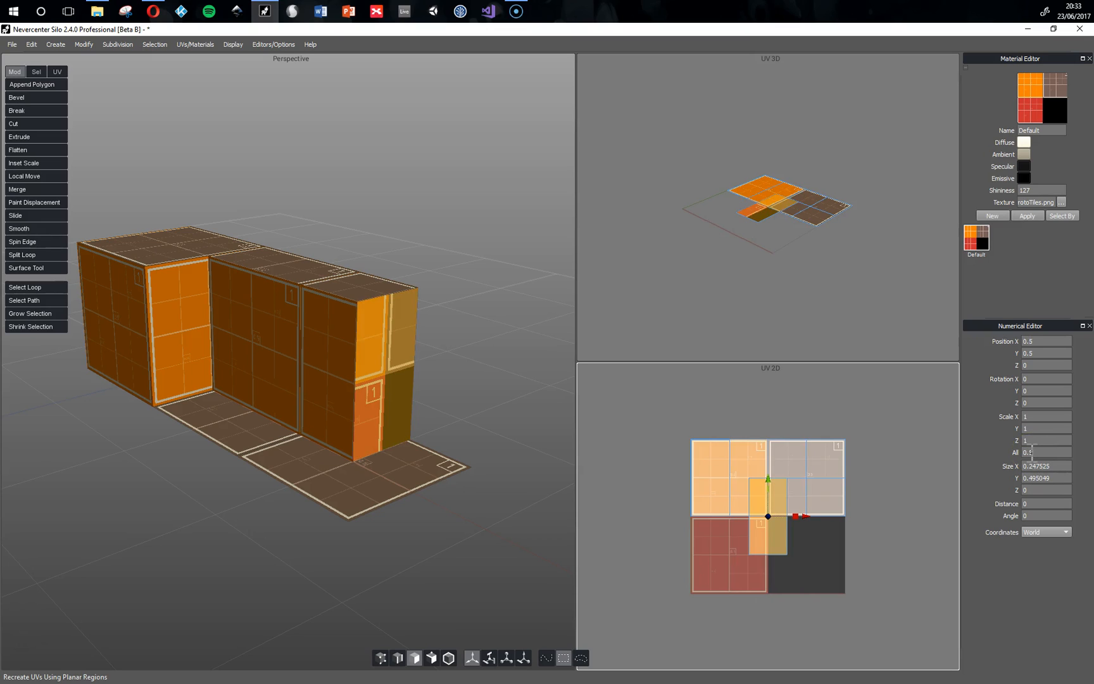
Position the end wall's UVs at X 0.25 and Y 0.75, within the orange tile
left_click(1049, 342)
key("Left")
type("2")
key("Tab")
key("Left")
type("7")
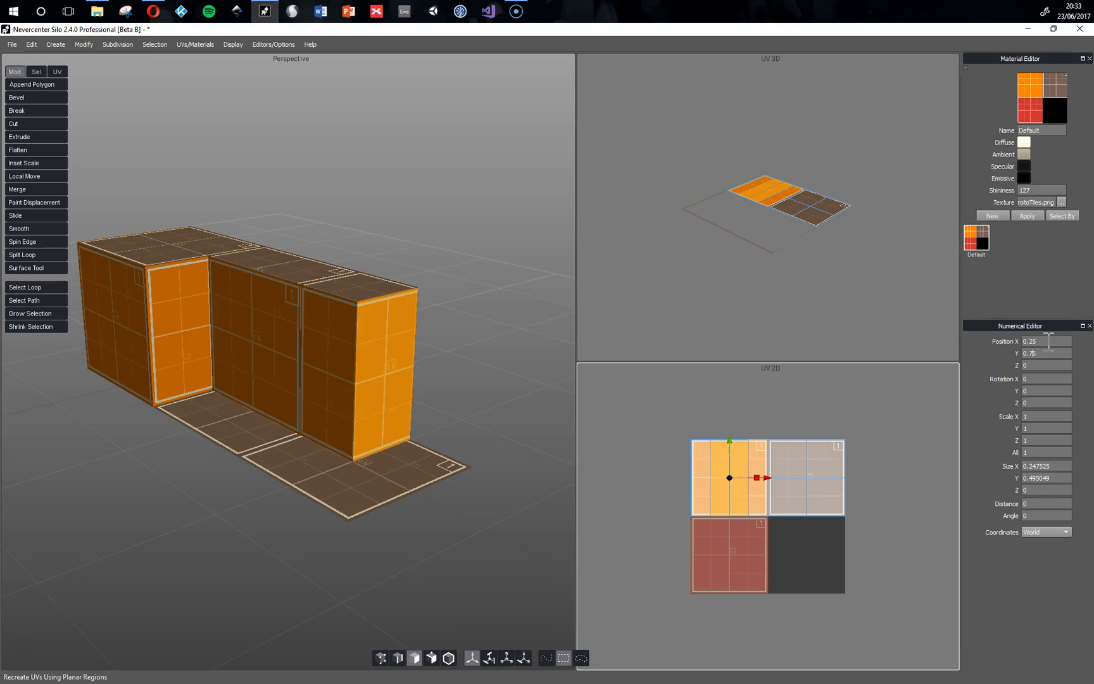
Move the end wall's UVs onto the right half of the orange tile and set their X position to 0.375
left_click(476, 455)
left_click_drag(718, 516, 786, 479)
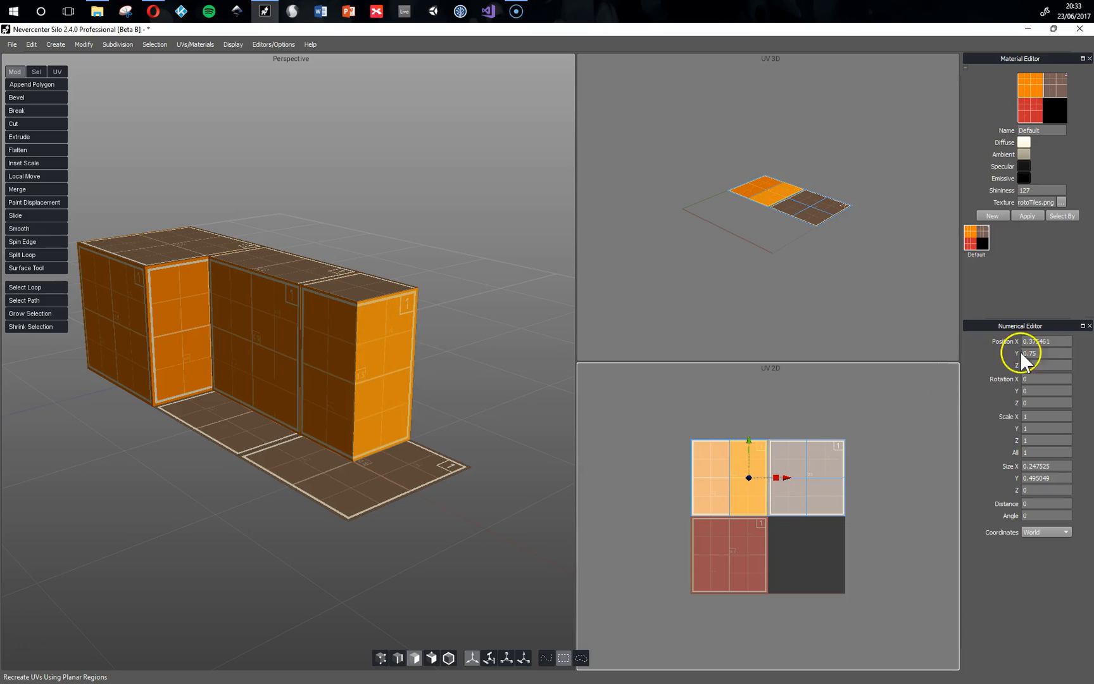
left_click(1048, 342)
key("BackSpace")
key("BackSpace")
key("BackSpace")
Duplicate the original full cube at the far end of the row by copying and pasting the whole object
left_click_drag(322, 554, 351, 565, "alt")
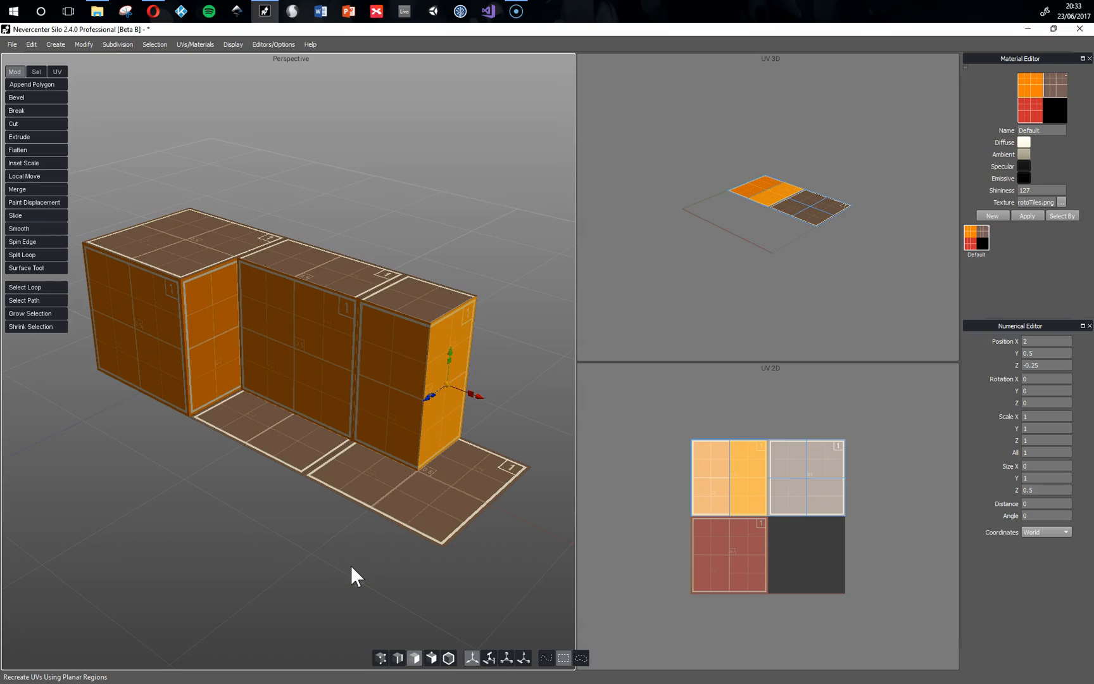
middle_click_drag(351, 565, 331, 554, "alt")
left_click(449, 658)
left_click(166, 506)
left_click(161, 313)
key("ctrl+c")
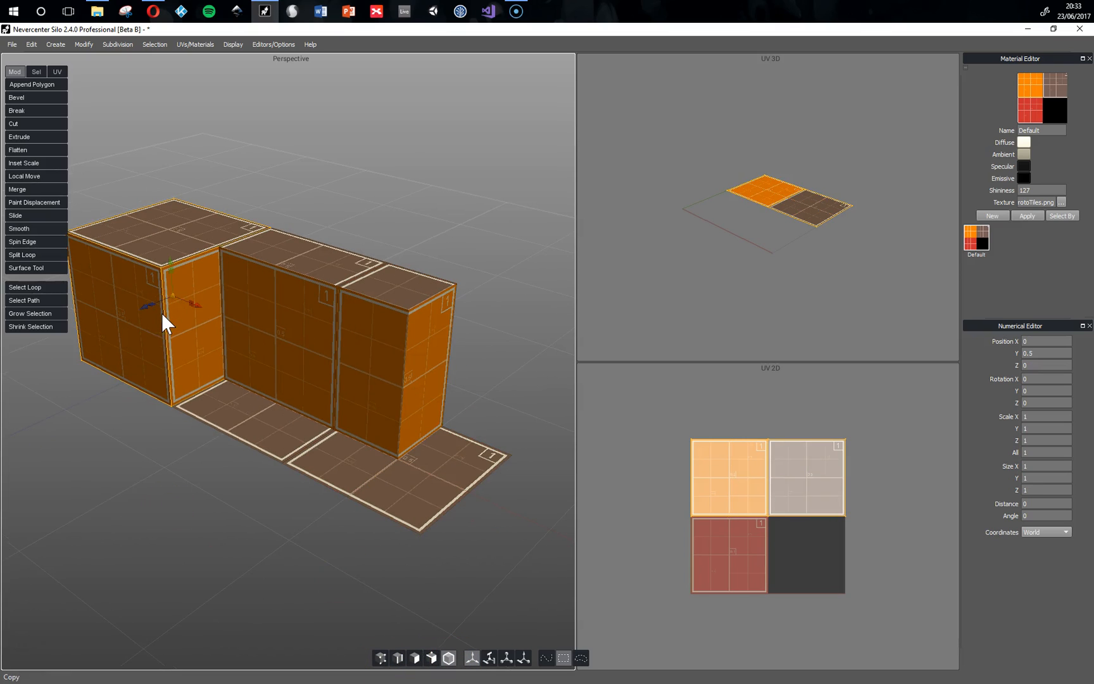
key("ctrl+v")
Place the pasted cube at X 2 and Z -1
left_click(1039, 341)
type("2")
key("Return")
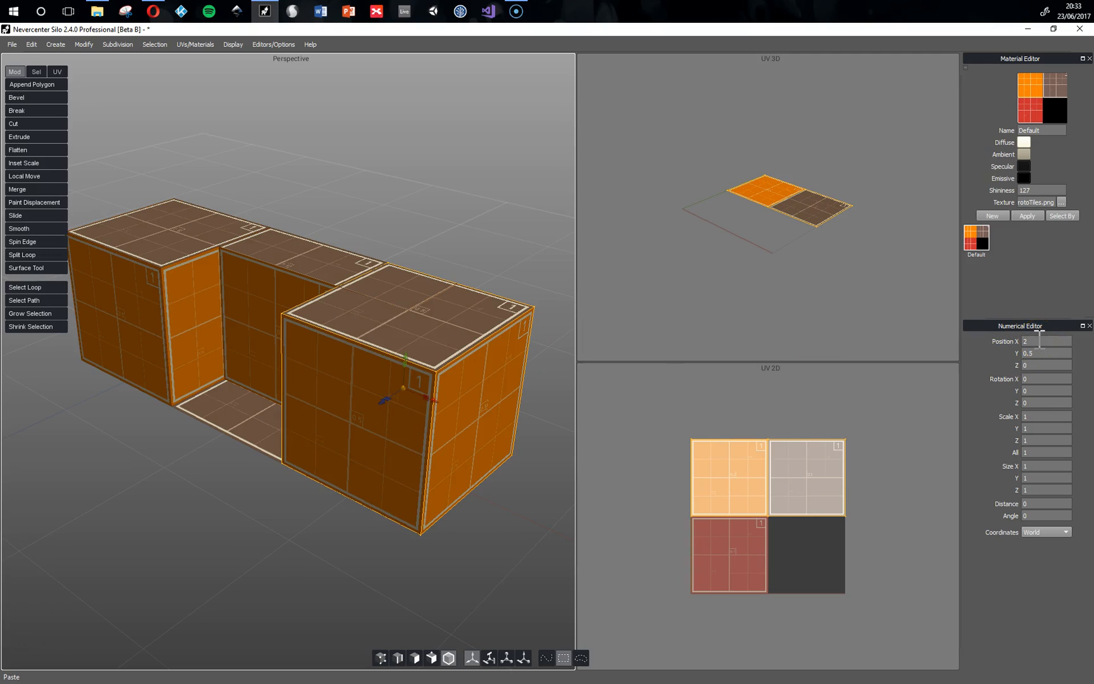
left_click(1043, 365)
type("-1")
key("Return")
left_click(847, 338)
Split the pasted cube vertically through its middle in both directions with two Split Loop operations
middle_click_drag(487, 471, 445, 493, "alt")
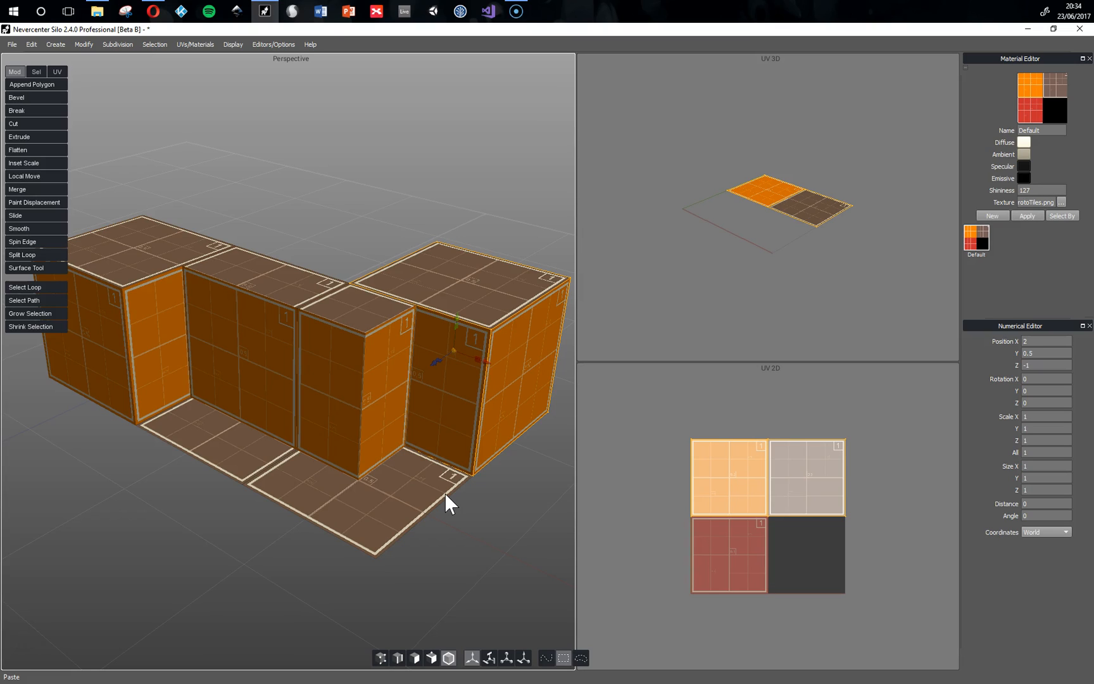
left_click_drag(450, 504, 420, 507, "alt")
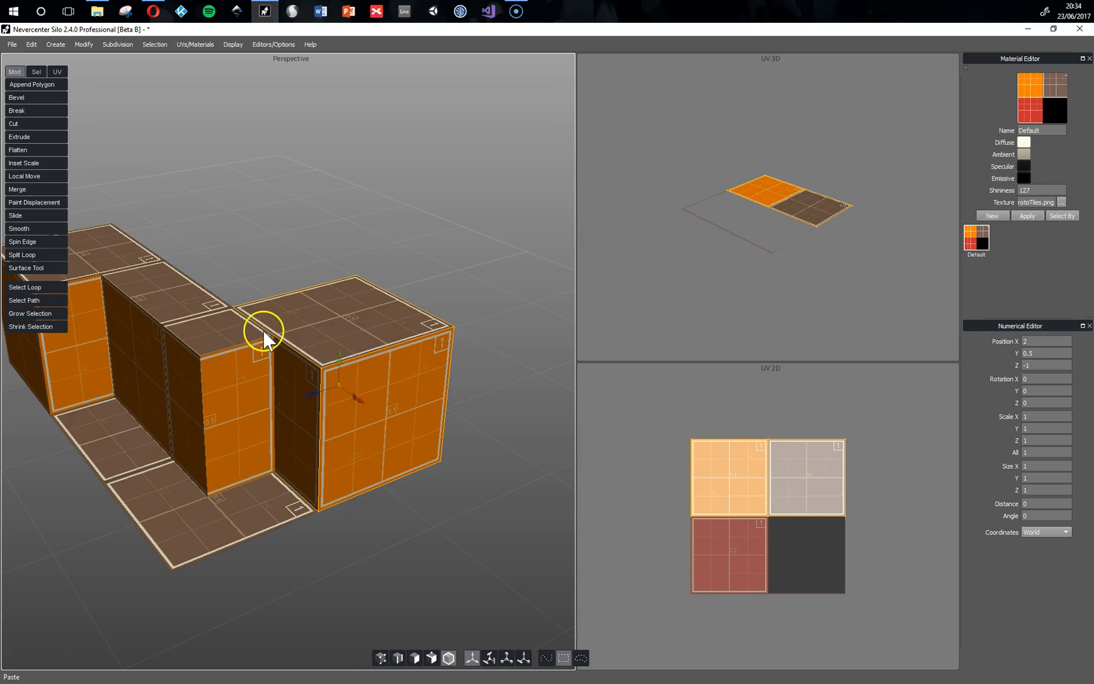
left_click(392, 656)
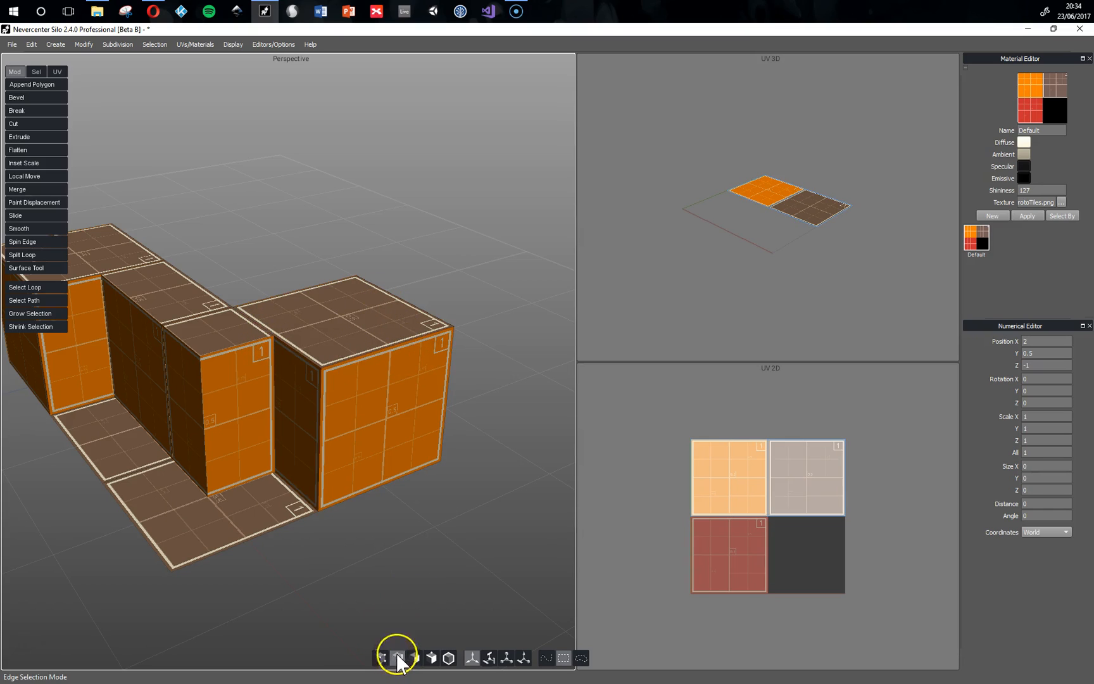
left_click(385, 498)
left_click(25, 254)
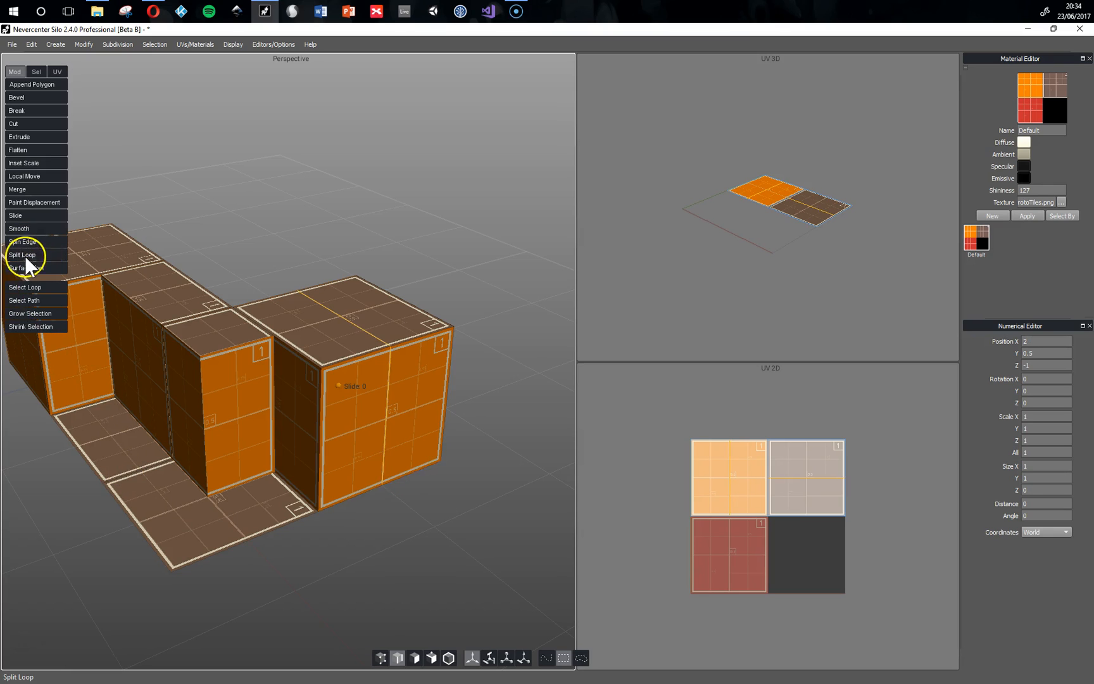
left_click(437, 474)
left_click_drag(441, 502, 342, 518, "alt")
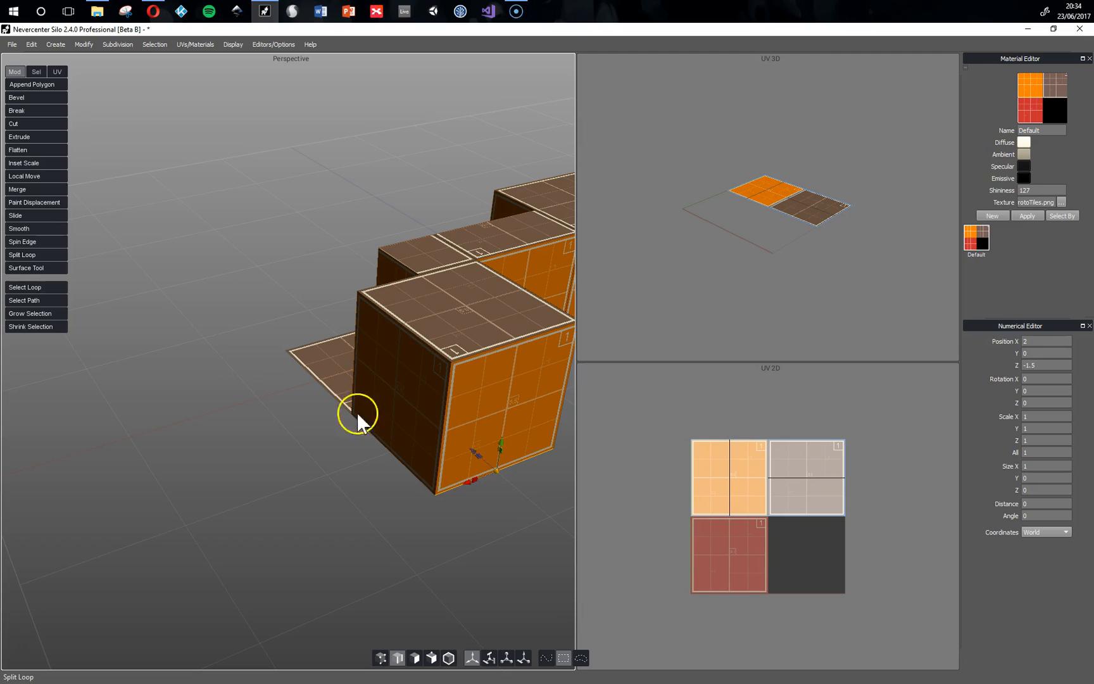
left_click(35, 252)
left_click(36, 254)
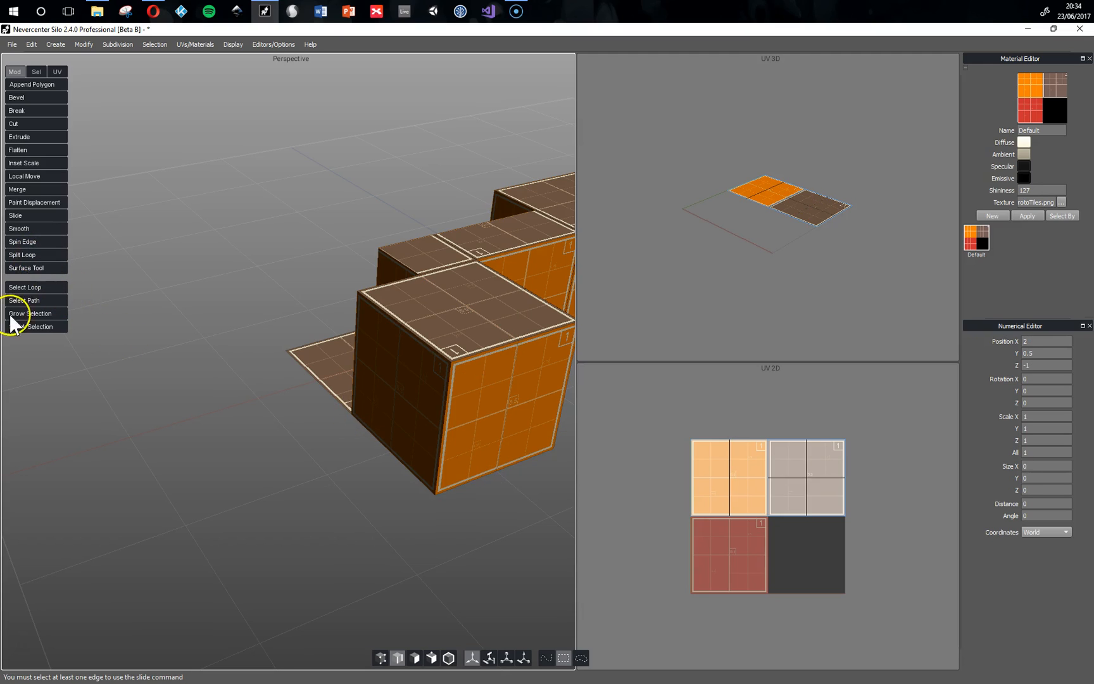
Delete the two half-width side faces and the quarter bottom face at the pasted cube's inner front corner
middle_click_drag(239, 505, 338, 501)
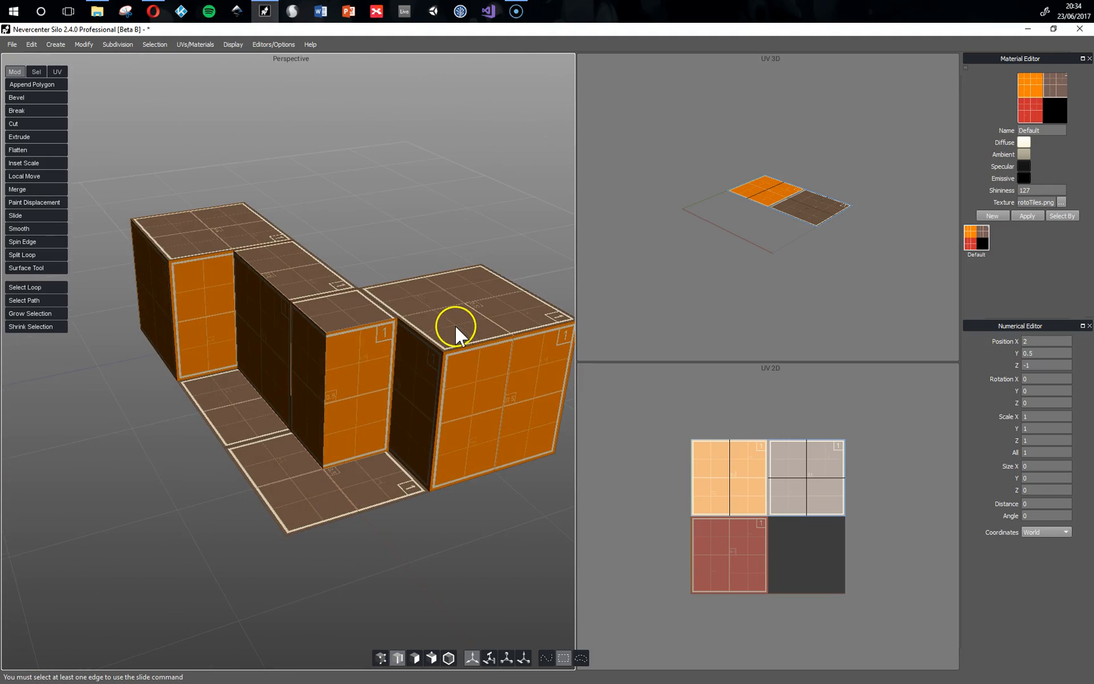
key("F3")
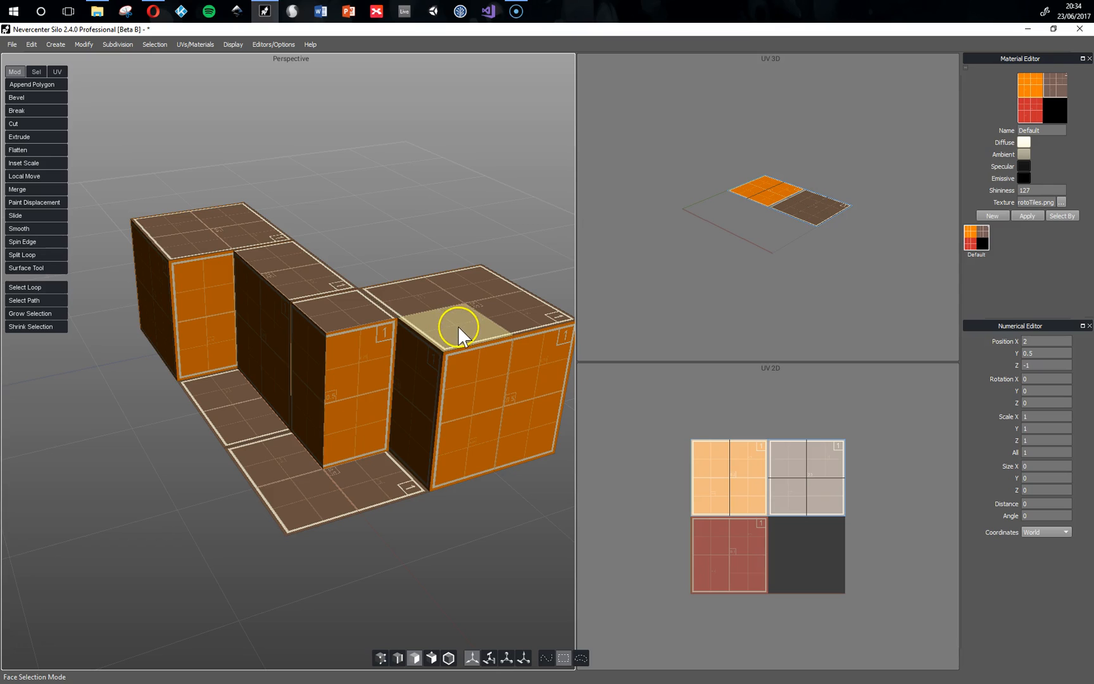
left_click(434, 367)
left_click(474, 378, "shift")
middle_click_drag(473, 376, 450, 452)
left_click(468, 458, "shift")
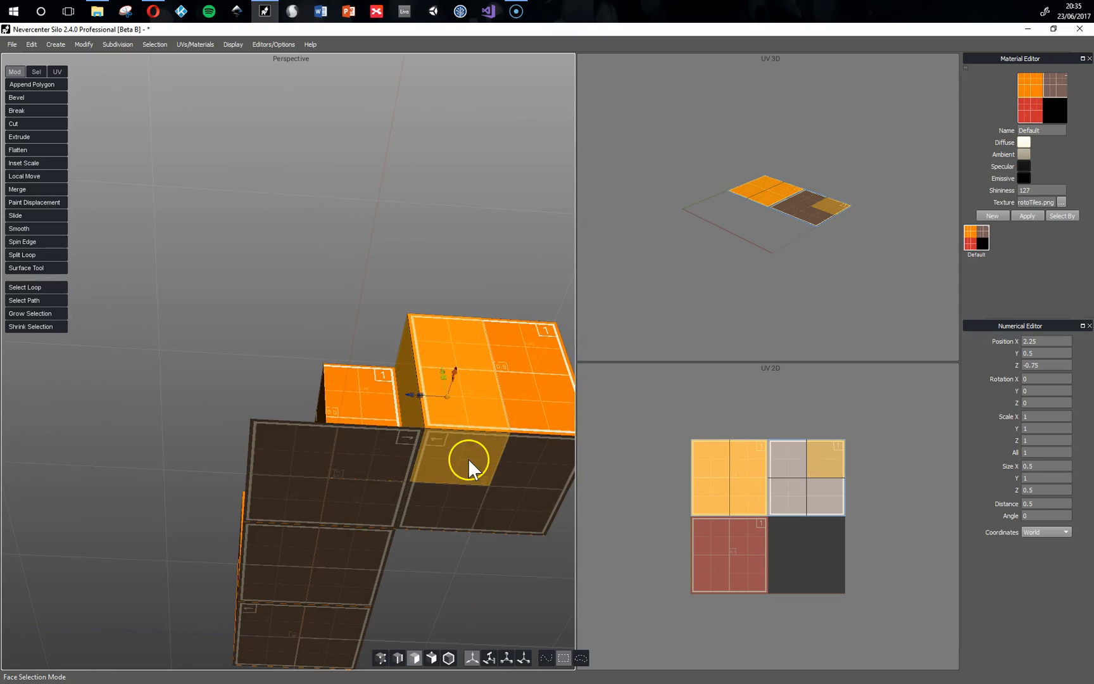
key("Delete")
Extrude the quarter top face above the opened corner downward and set its Y position to 0
mouse_move(469, 458)
middle_mouse_down()
mouse_move(462, 397)
mouse_move(471, 471)
middle_mouse_up()
left_click(464, 340)
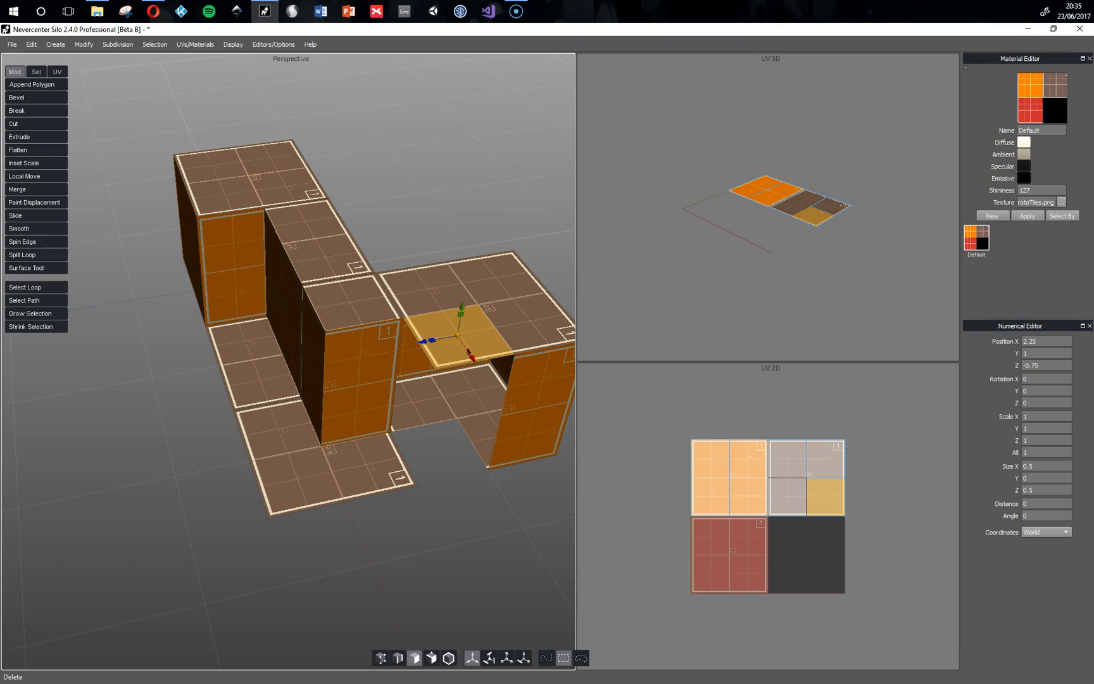
left_click(27, 137)
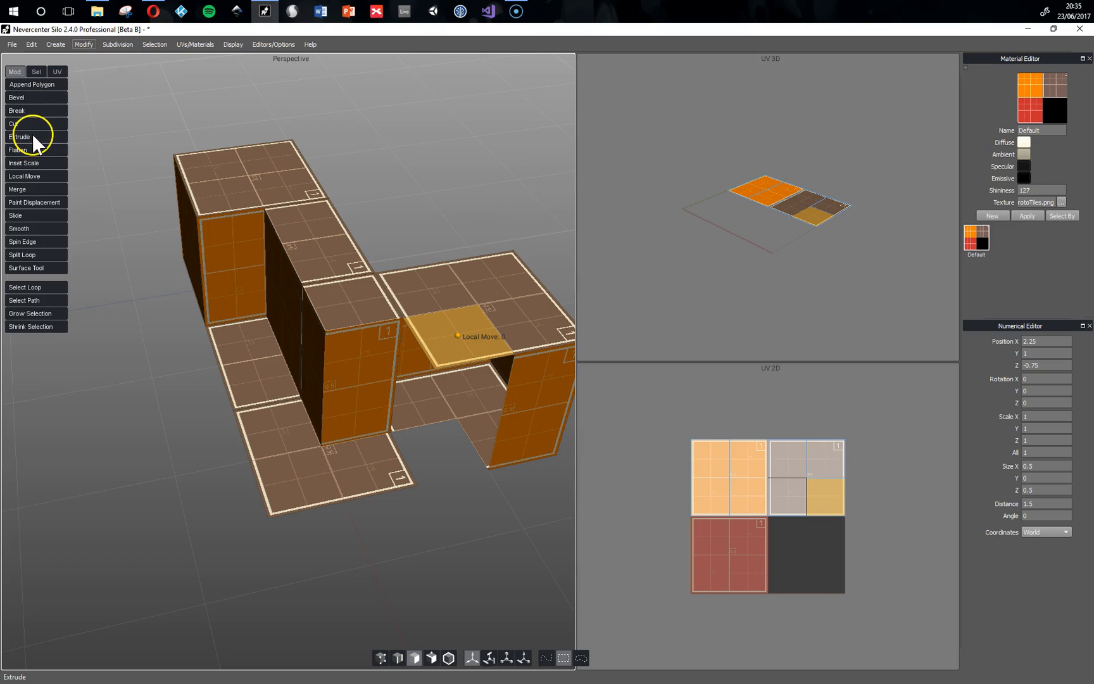
left_click_drag(459, 336, 277, 379)
right_click(277, 379)
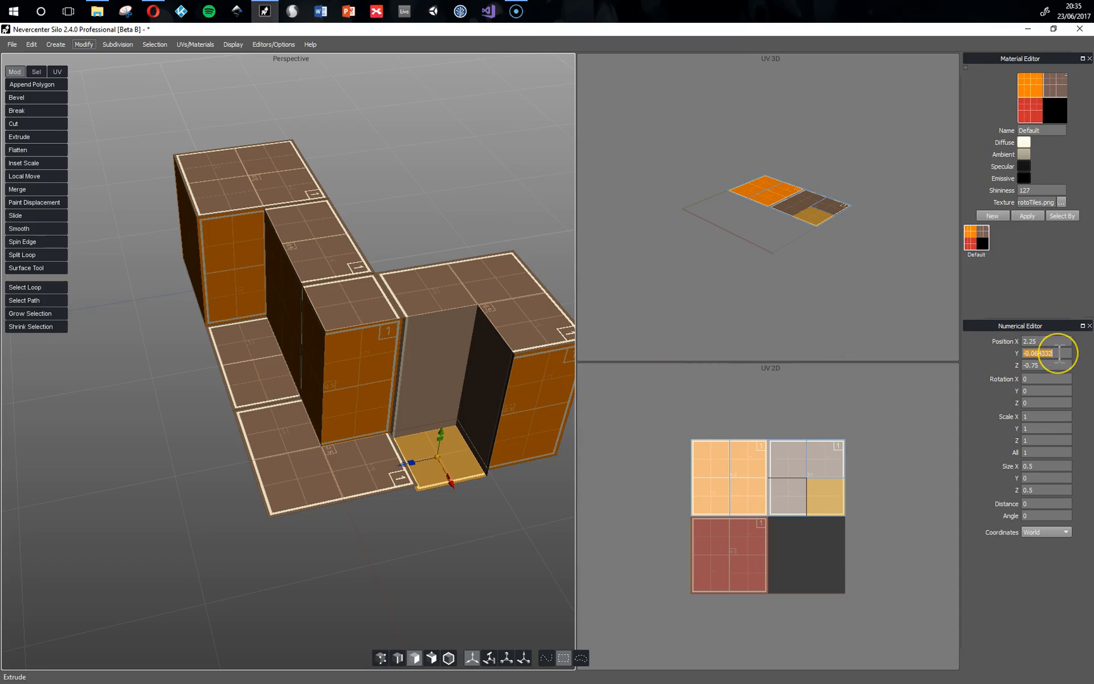
type("0")
key("Return")
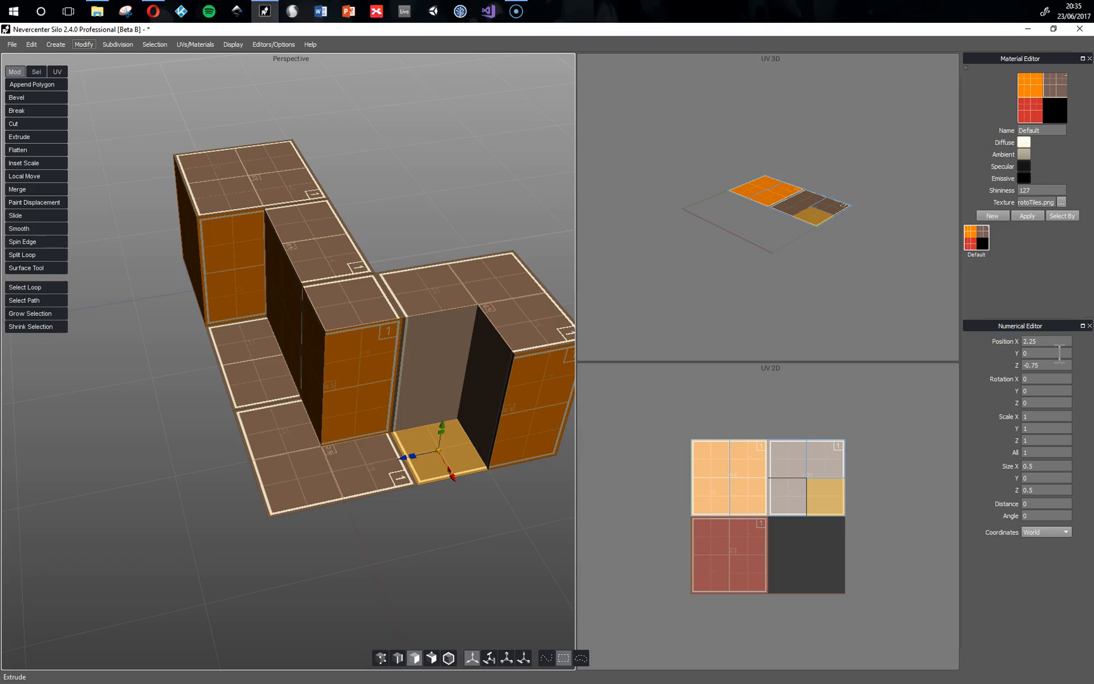
Test whether the notch's base vertex is joined to the wall by moving it along Z, and undo the move
middle_click_drag(513, 525, 449, 544)
middle_click_drag(466, 495, 462, 545)
left_click(384, 653)
left_click(441, 485)
left_click_drag(407, 491, 385, 495)
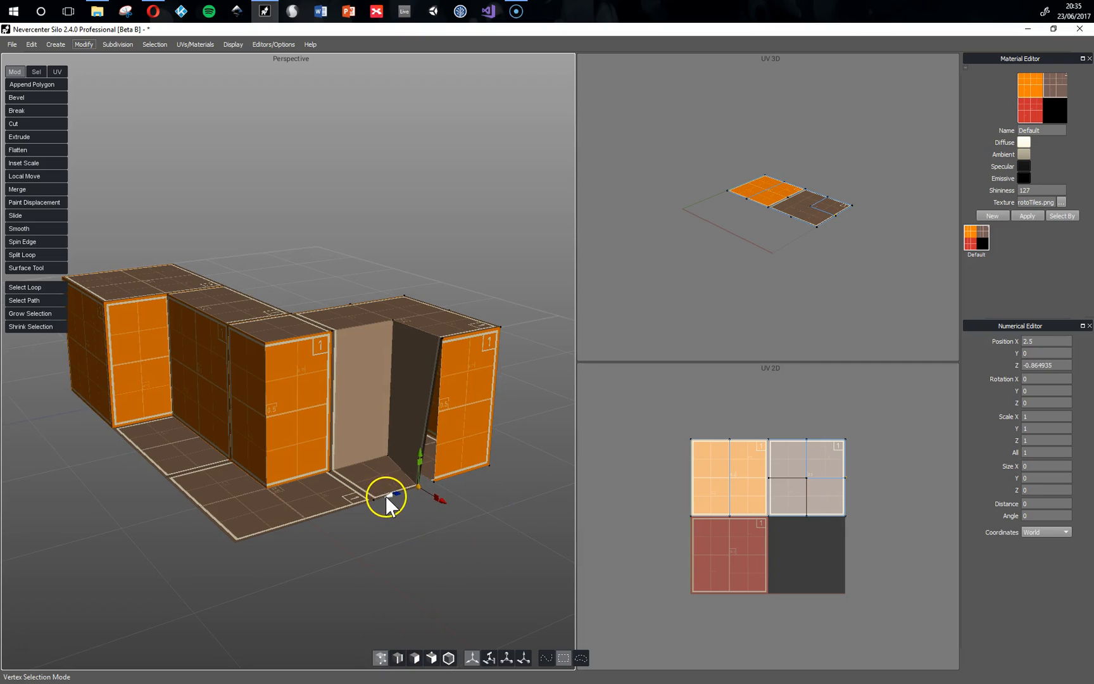
key("ctrl+z")
Merge the overlapping base vertices around the lowered quarter face and test the outer one by moving it along Z
left_click(488, 530)
left_click_drag(465, 524, 311, 441)
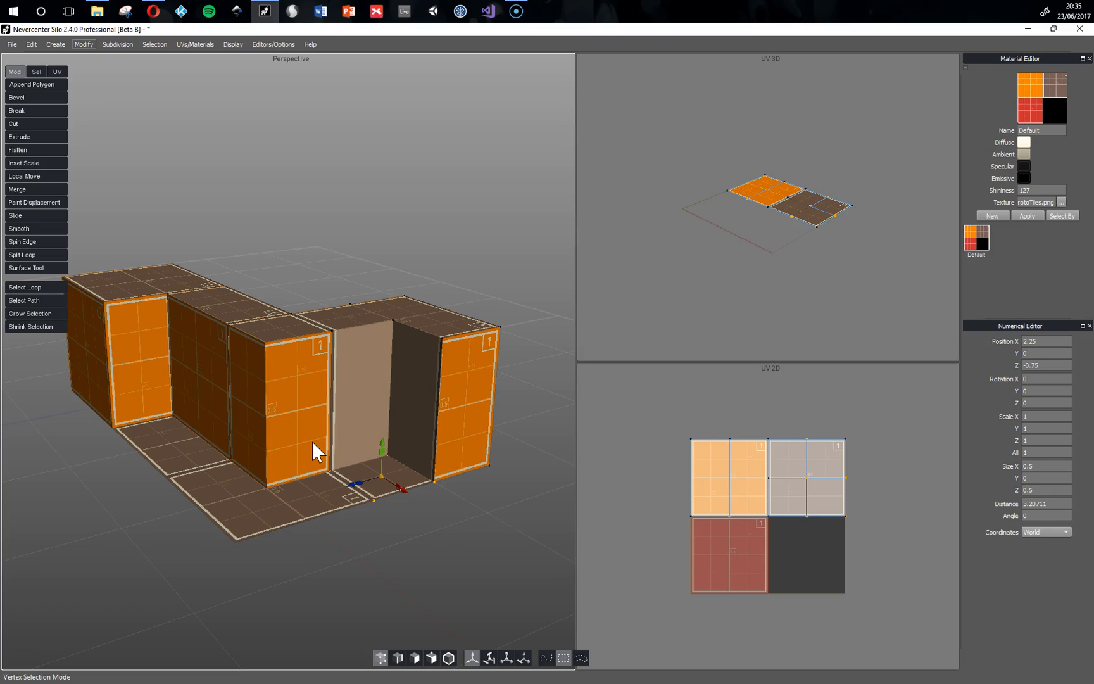
left_click_drag(475, 528, 322, 439)
left_click(24, 190)
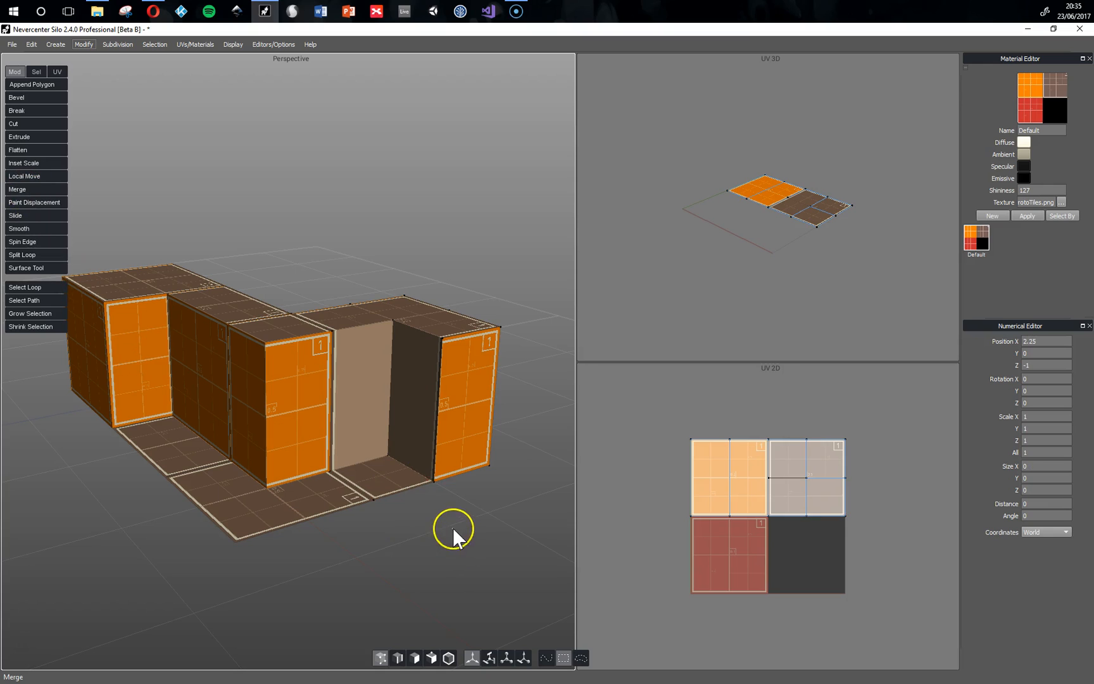
left_click(435, 482)
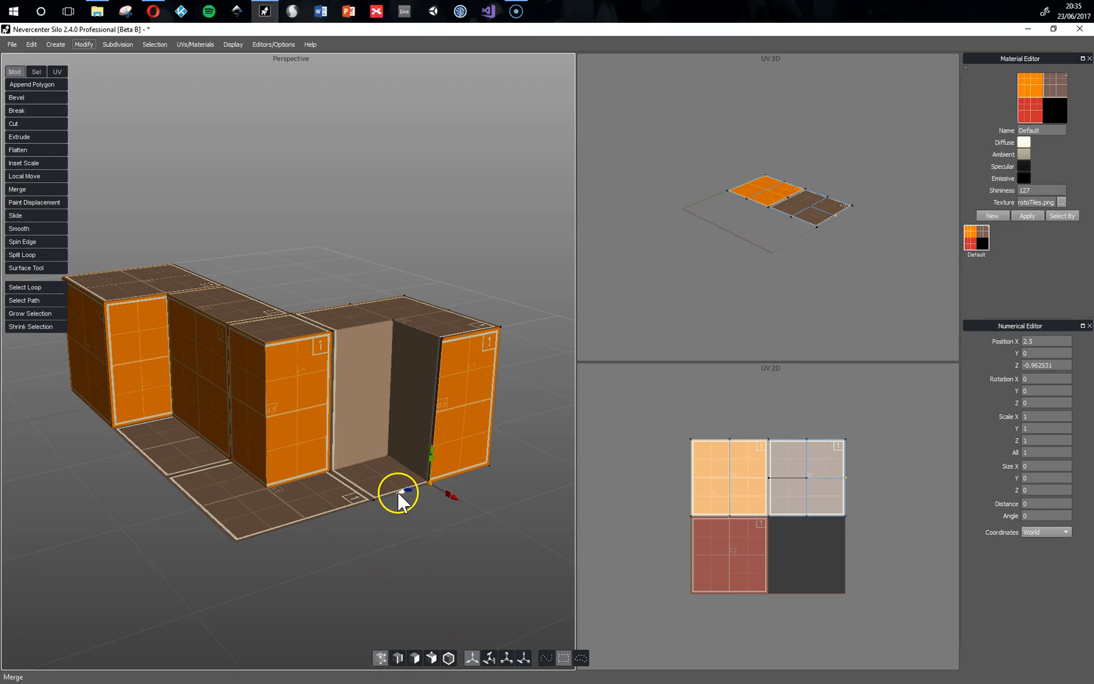
left_click(447, 565)
Recreate the UVs of the corner notch's two inner wall faces using planar regions
middle_click_drag(447, 565, 417, 562)
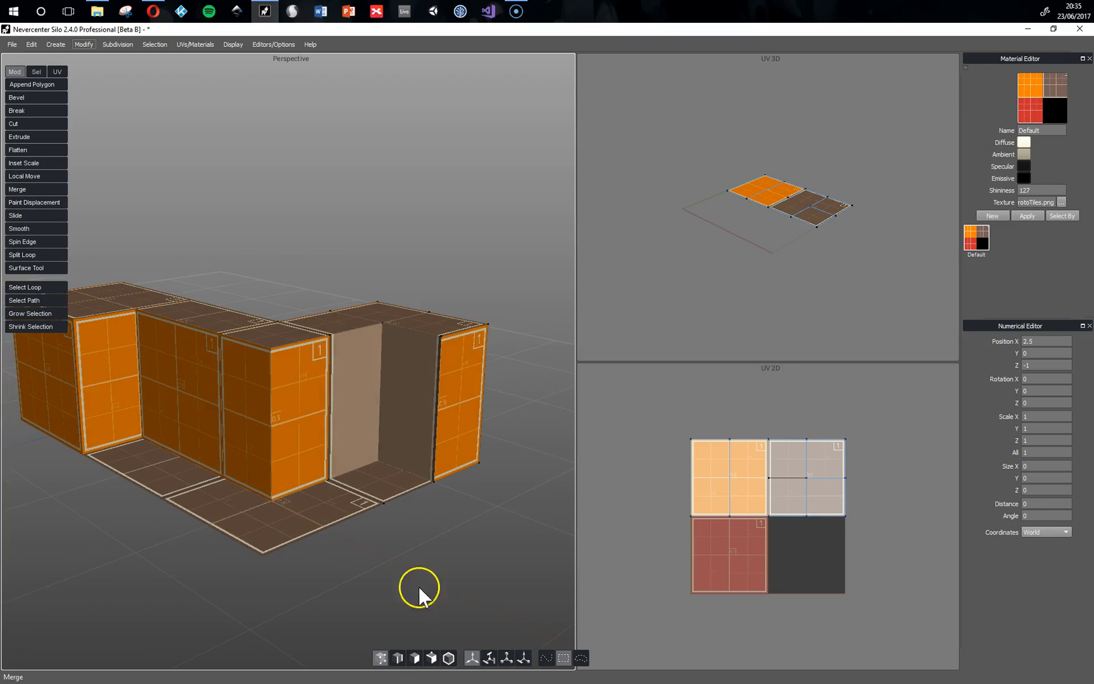
left_click(414, 658)
left_click(360, 405)
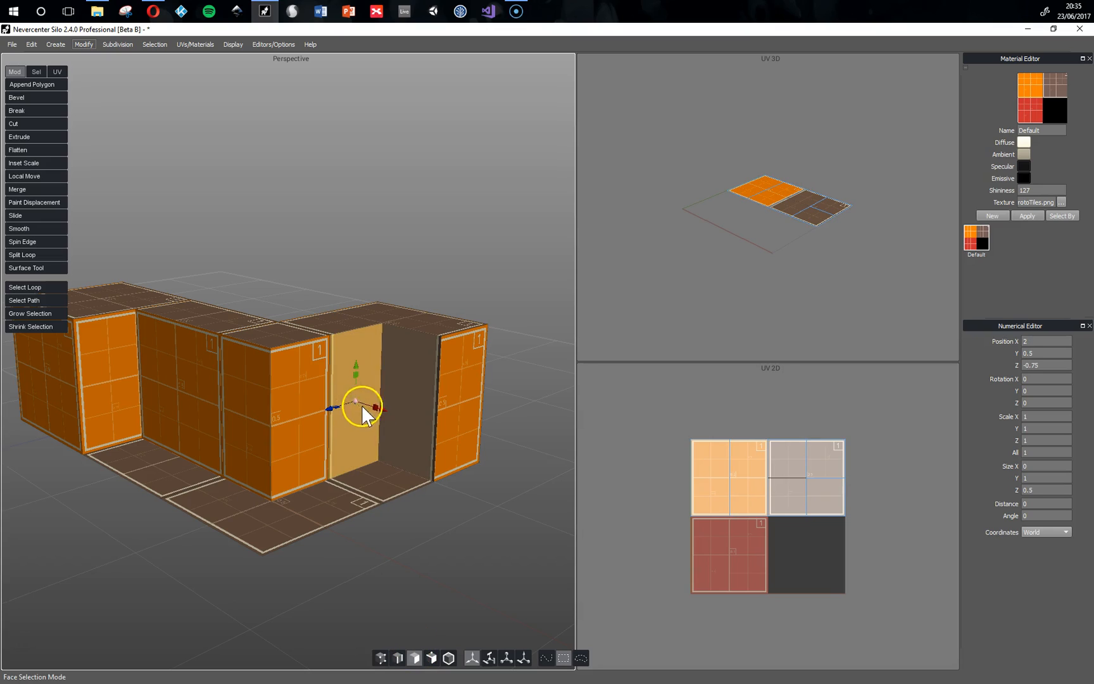
left_click(406, 382, "shift")
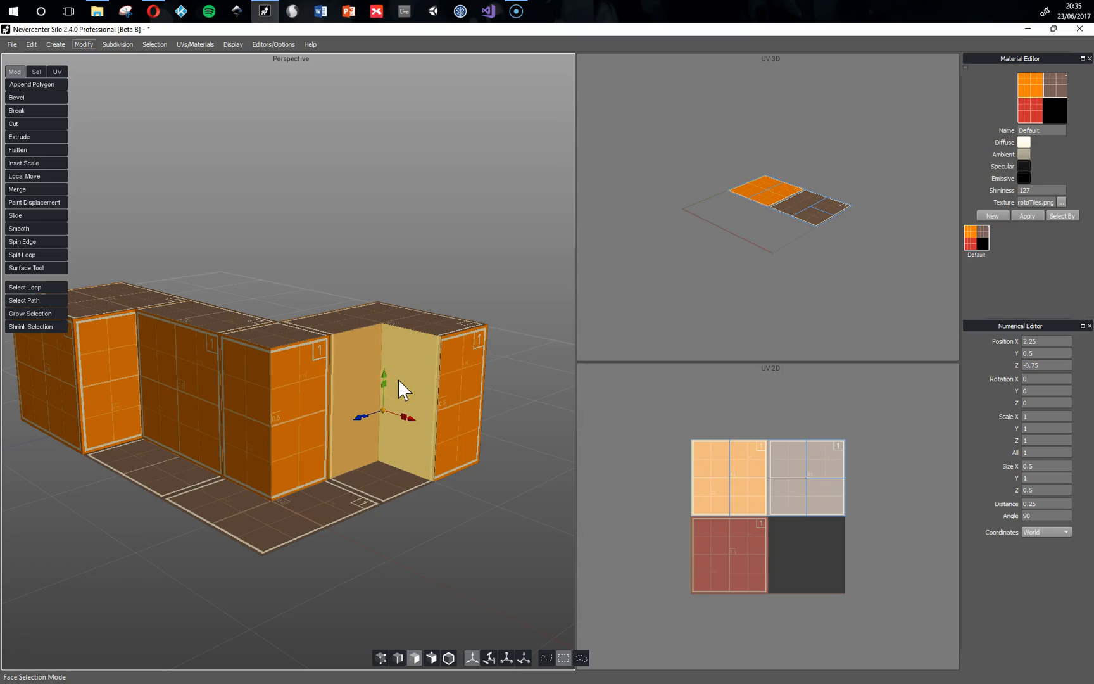
left_click(195, 44)
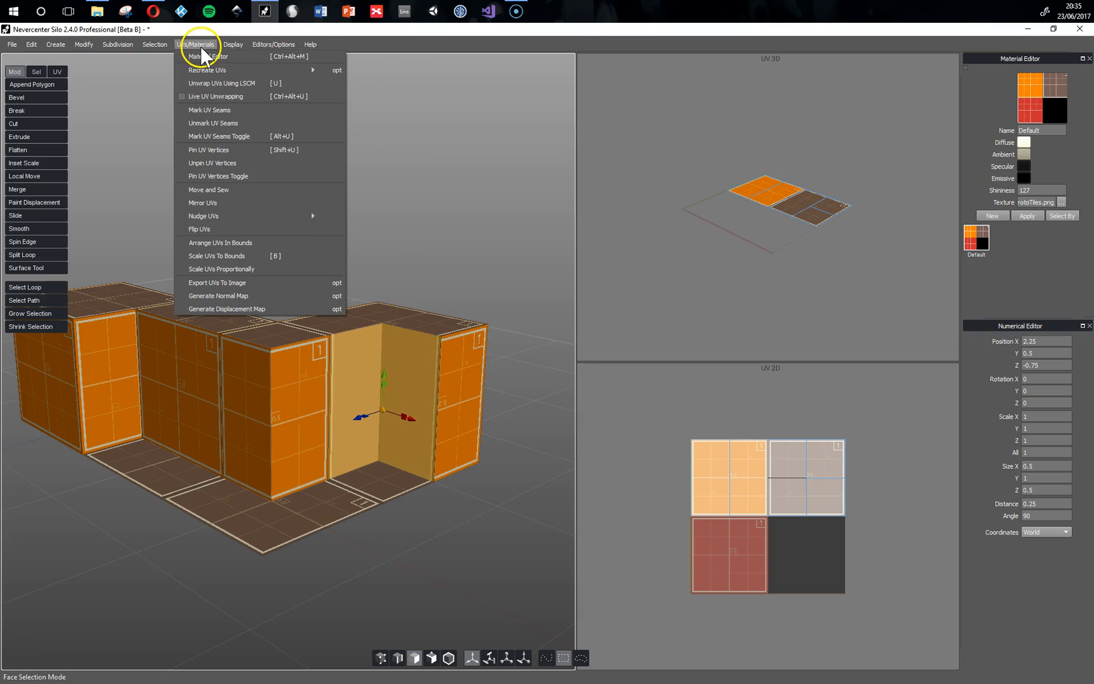
mouse_move(212, 70)
left_click(373, 96)
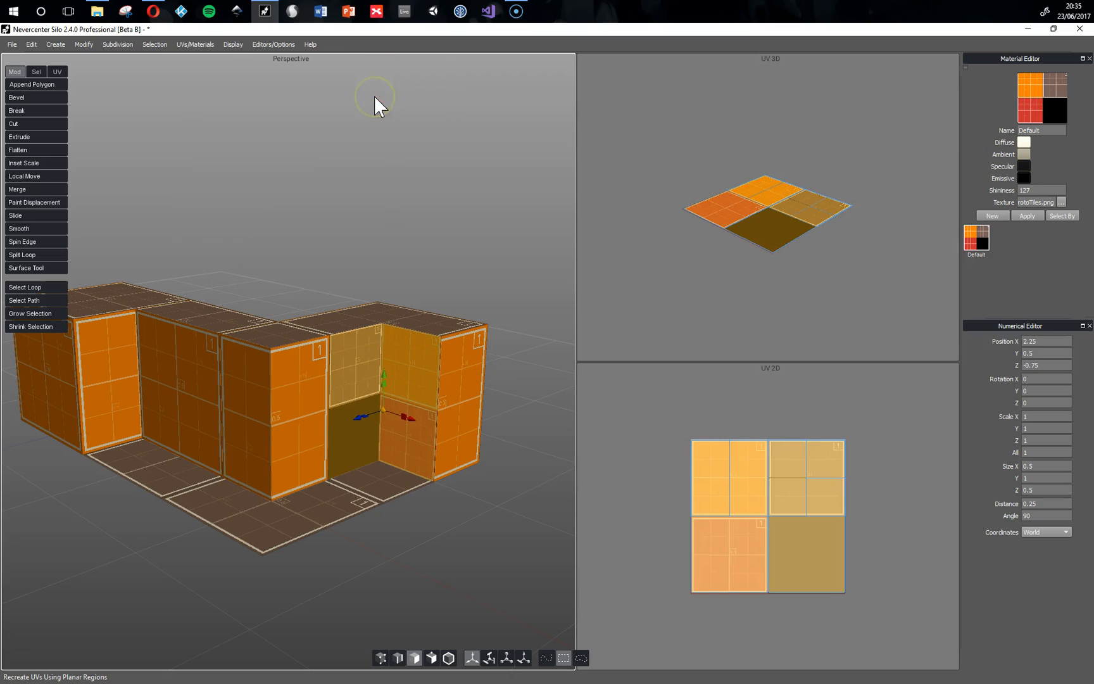
double_click(1033, 452)
type("0")
key("Return")
type(".5")
key("Return")
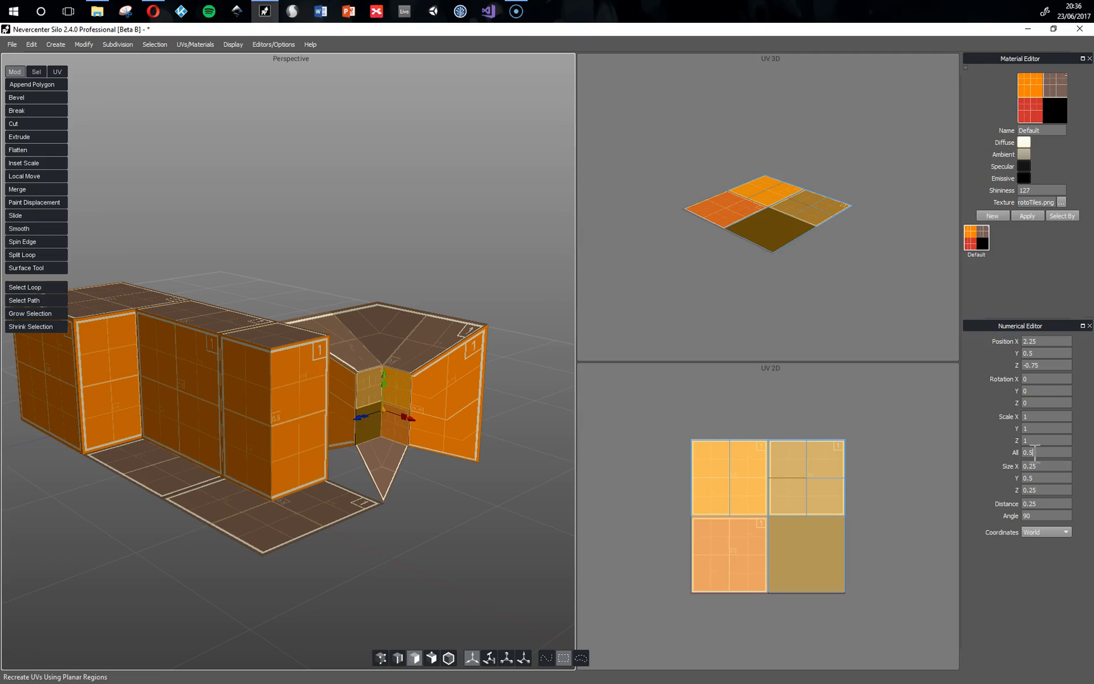
key("Return")
key("ctrl+z")
Scale the two inner walls' UVs uniformly to 0.5 and position them at X 0.25 and Y 0.75
left_click(735, 400)
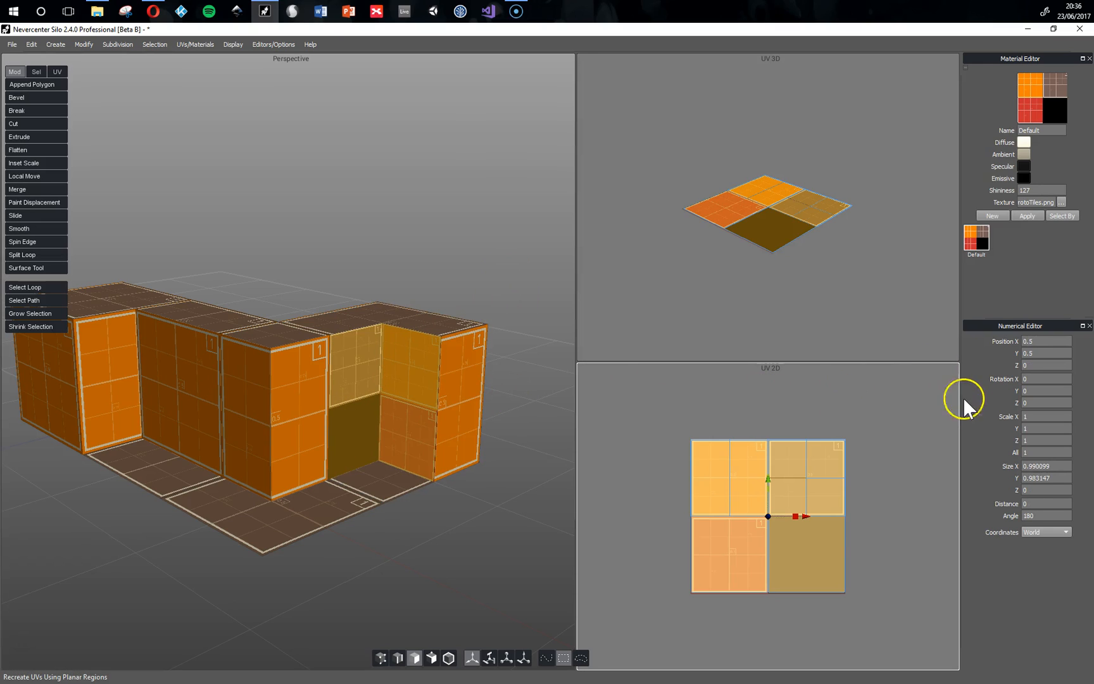
double_click(1043, 453)
type("0.5")
key("Return")
double_click(1037, 341)
type("0.25")
key("Tab")
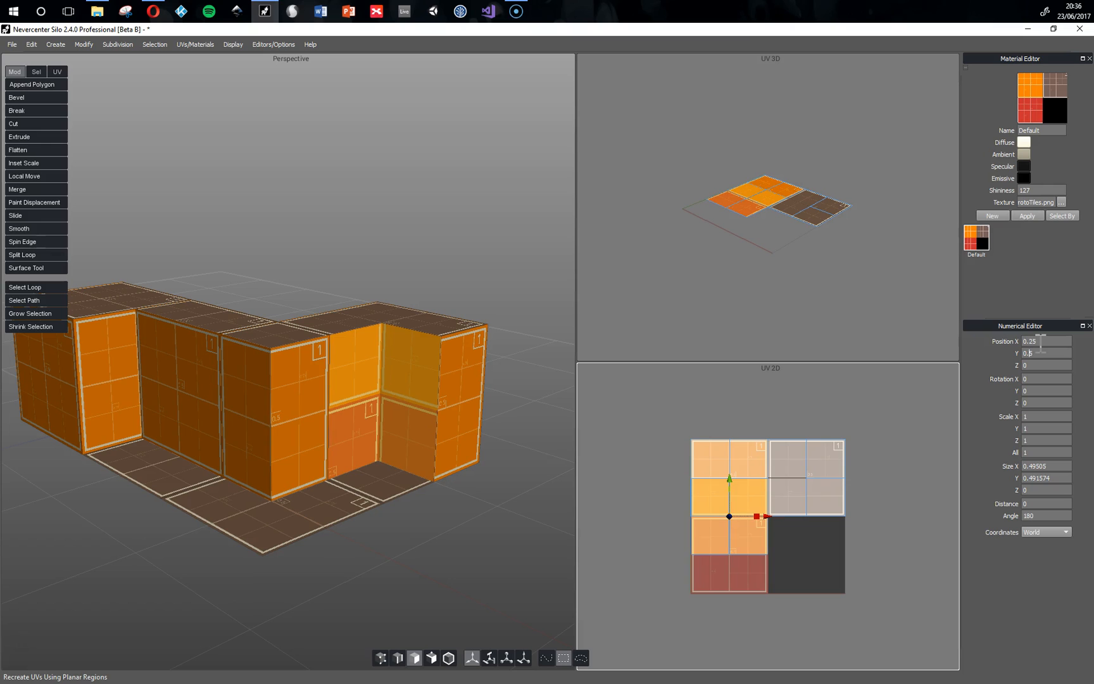
type("0.75")
key("Return")
Inspect the texture alignment of the corner notch's inner walls, selecting one wall and both together
middle_click_drag(426, 519, 453, 530)
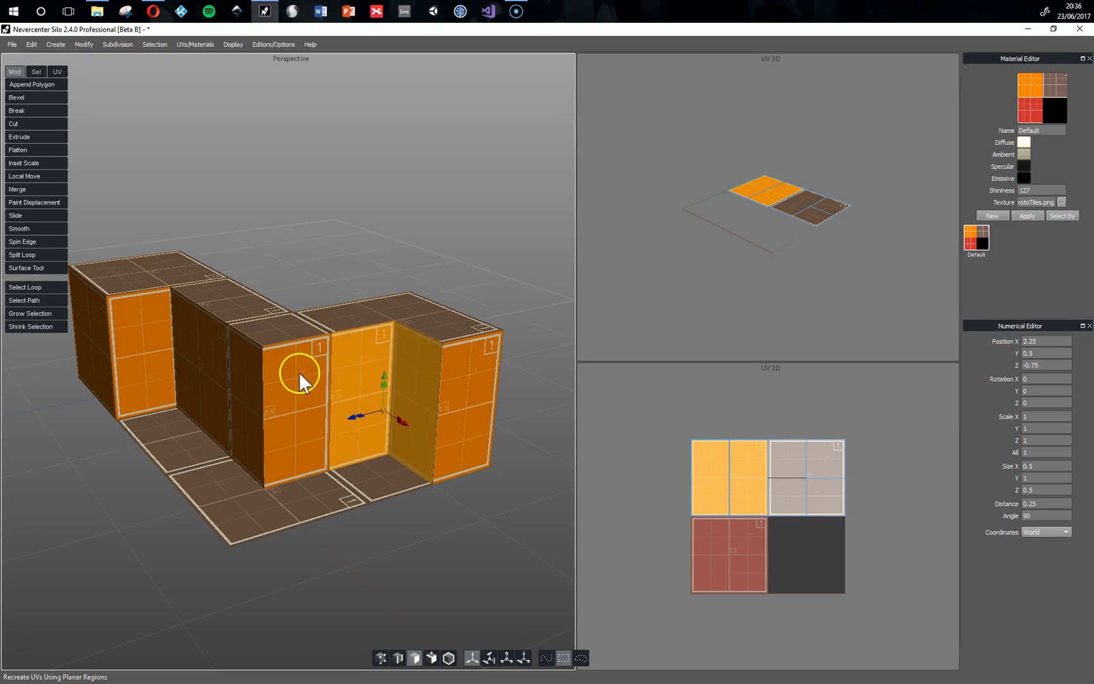
middle_click_drag(320, 447, 353, 440)
middle_click_drag(424, 375, 489, 456)
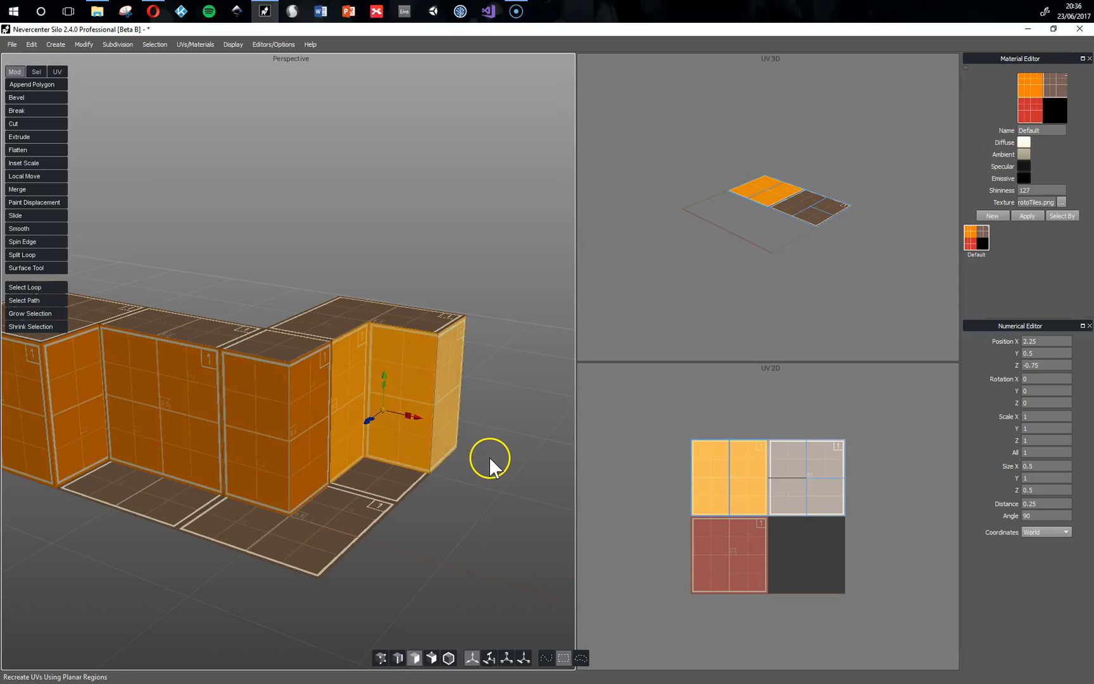
middle_click_drag(344, 382, 338, 436)
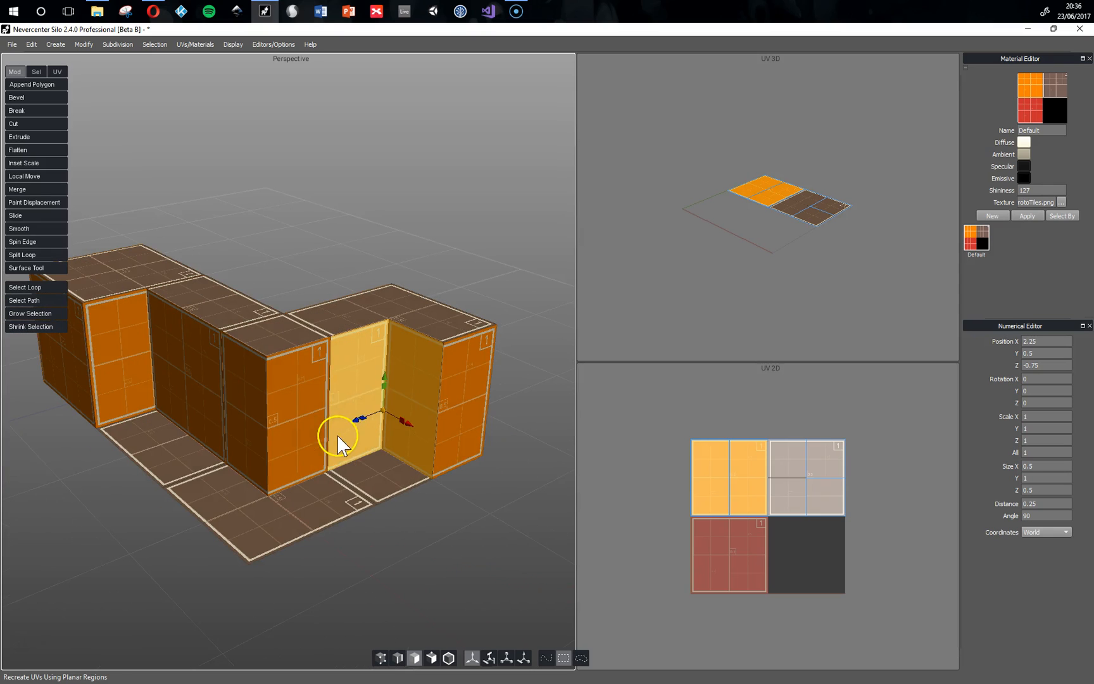
left_click(354, 360)
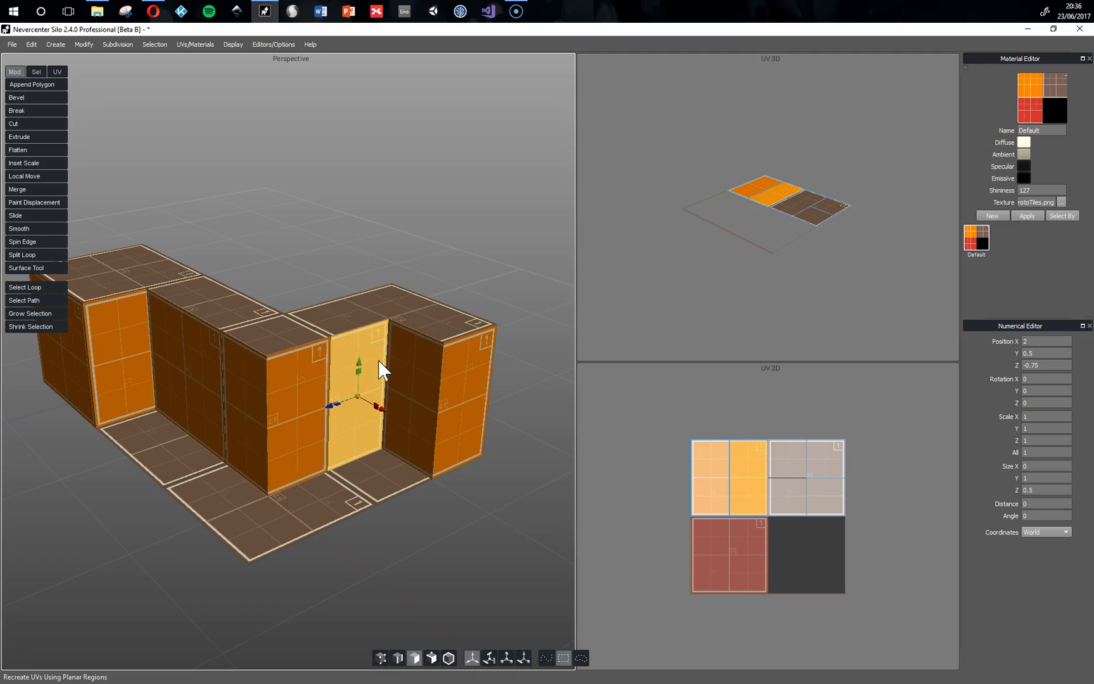
left_click(417, 375, "shift")
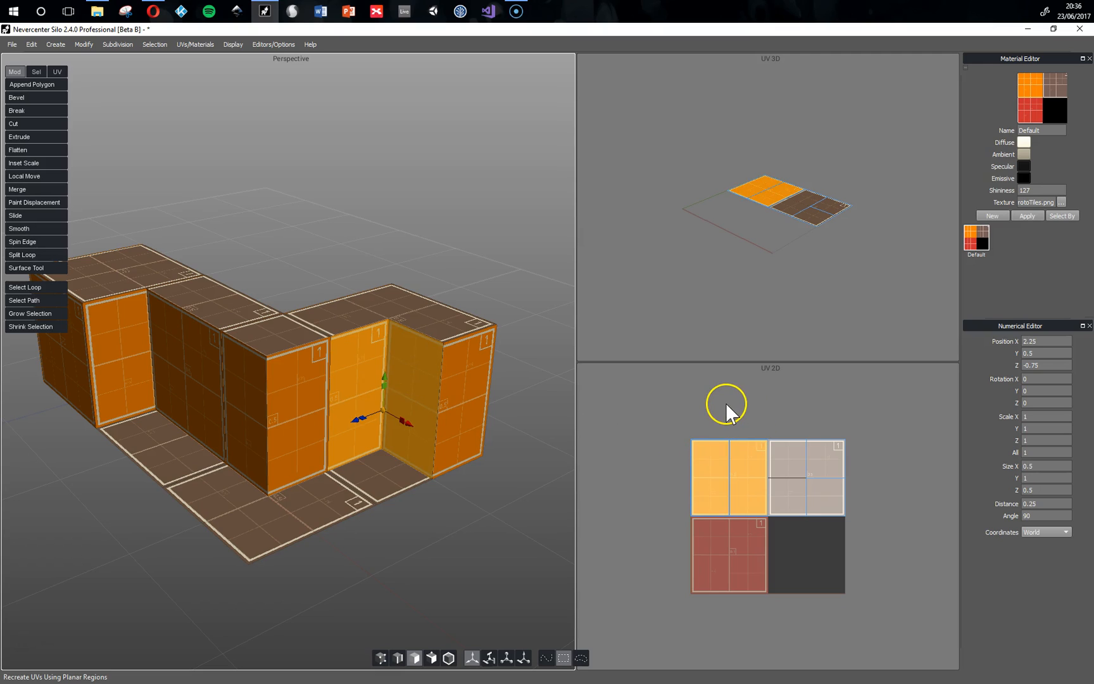
Move the UVs of the notch's left inner wall onto the left half of the orange tile at Position X 0.125
key("ctrl+z")
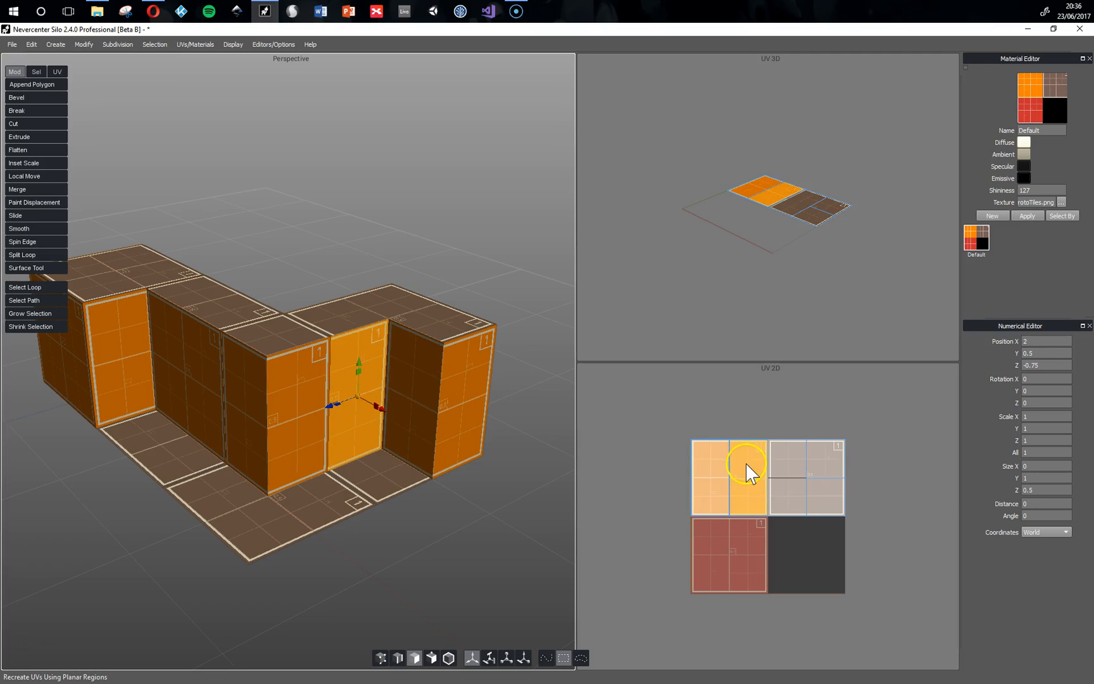
left_click(778, 401)
left_click_drag(785, 478, 749, 487)
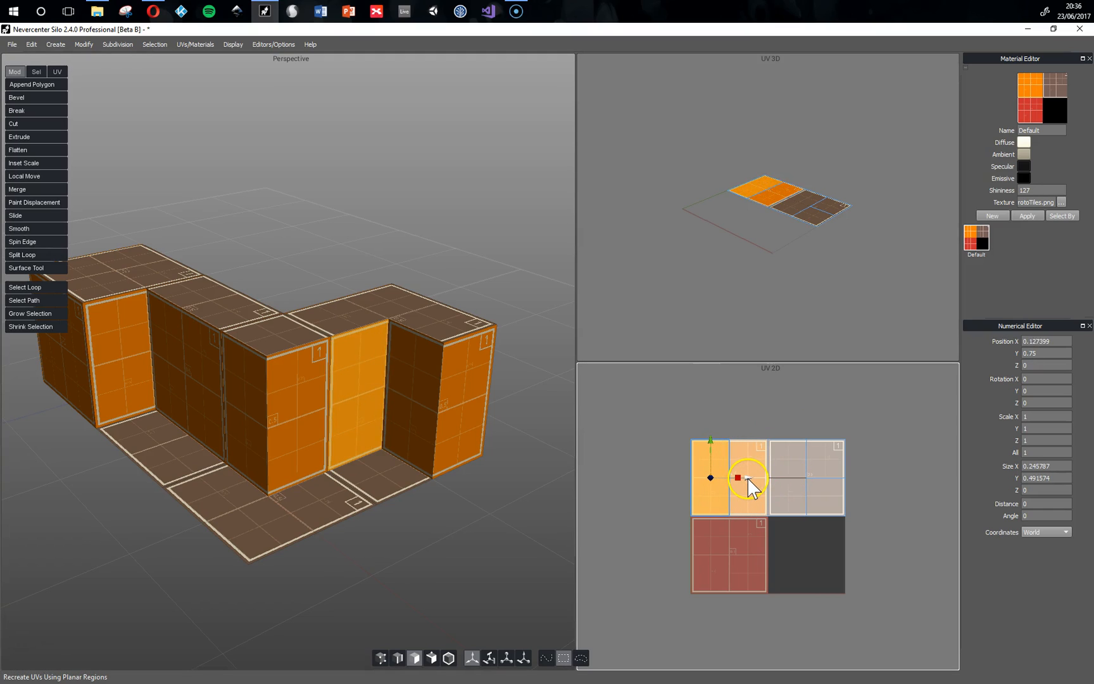
left_click(1052, 341)
left_click(1055, 342)
key("BackSpace")
key("BackSpace")
key("BackSpace")
key("BackSpace")
type("5")
left_click(604, 420)
Move the UVs of the notch's right inner wall onto the orange tile's right half at Position X 0.375 and deselect it
left_click(402, 393)
left_click(835, 396)
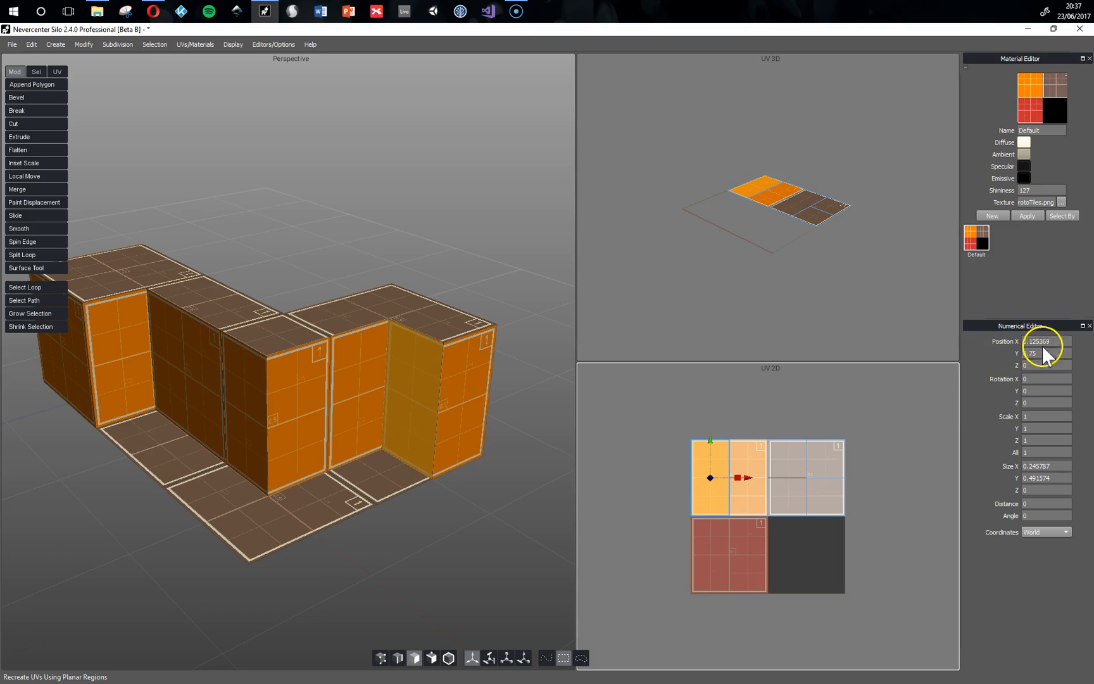
mouse_move(784, 465)
left_mouse_down()
mouse_move(752, 485)
mouse_move(786, 475)
left_mouse_up()
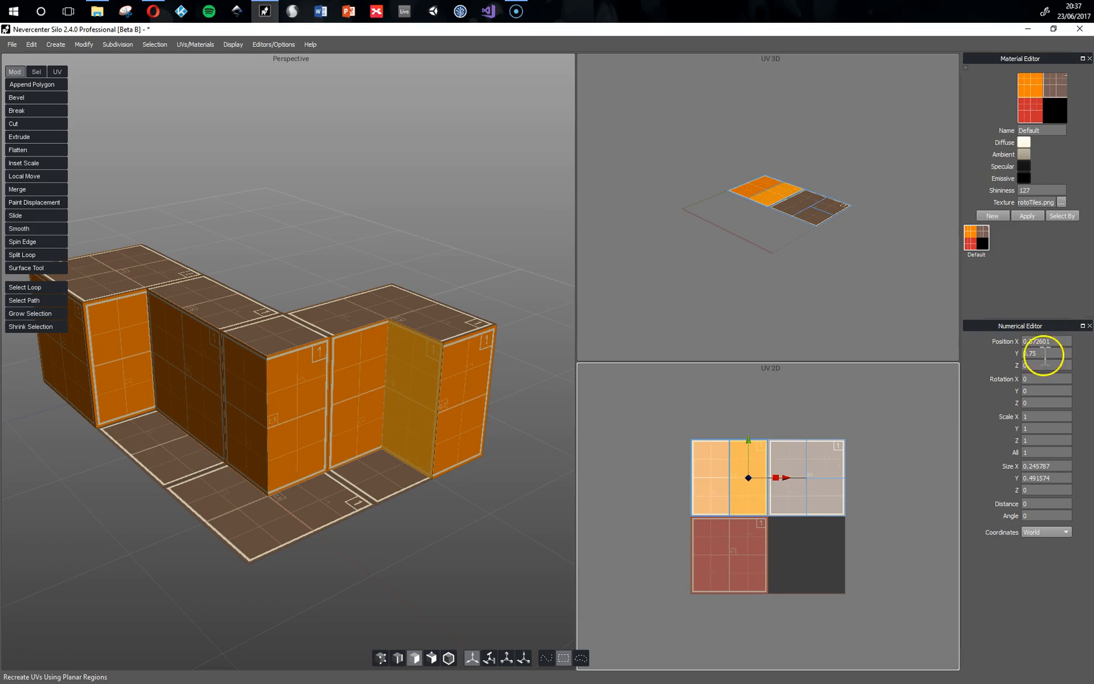
left_click(1069, 342)
type("0.375")
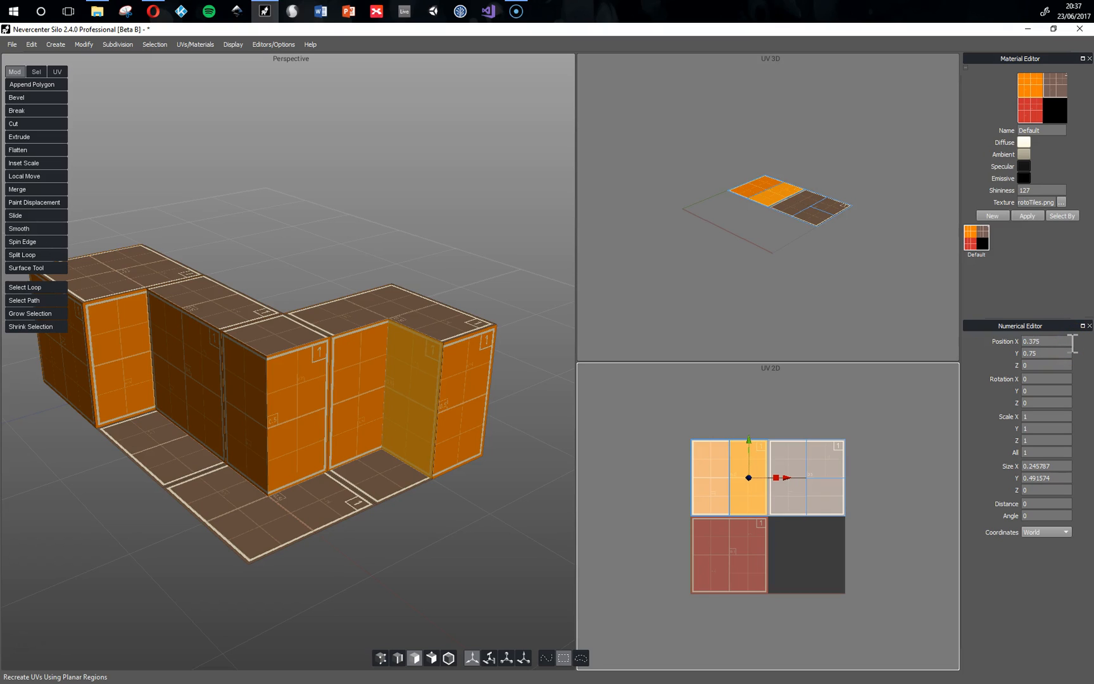
left_click(480, 514)
Examine how the textures line up across the notch's inner walls, the half-tile recess and the floor pieces
middle_click_drag(480, 514, 462, 402)
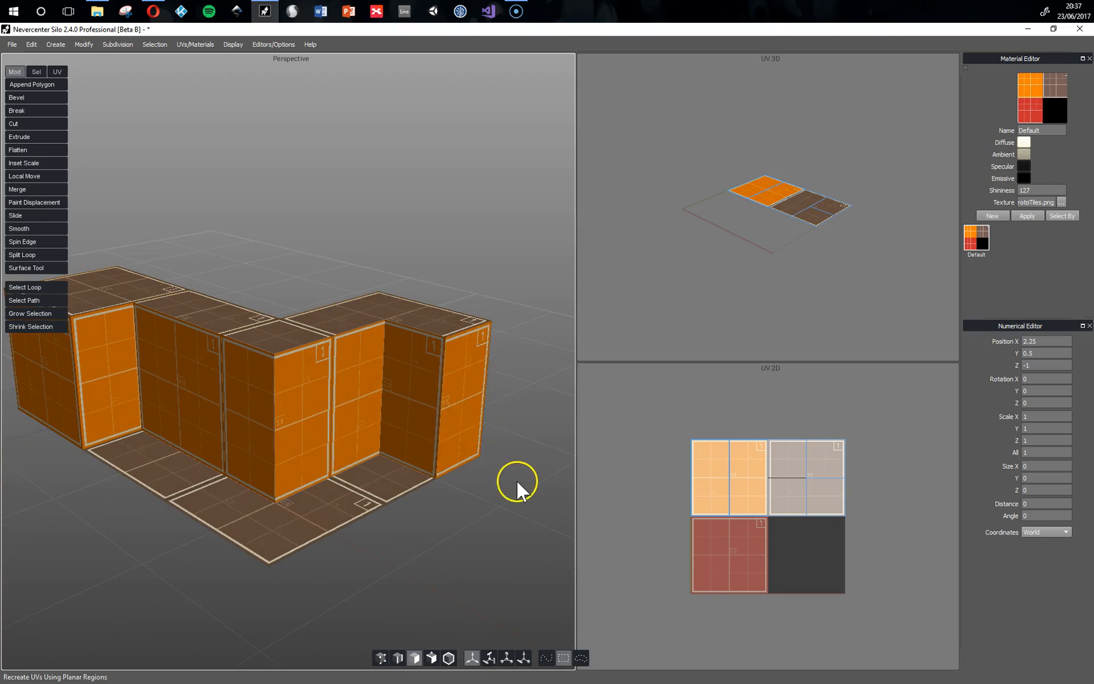
middle_click_drag(518, 478, 456, 394)
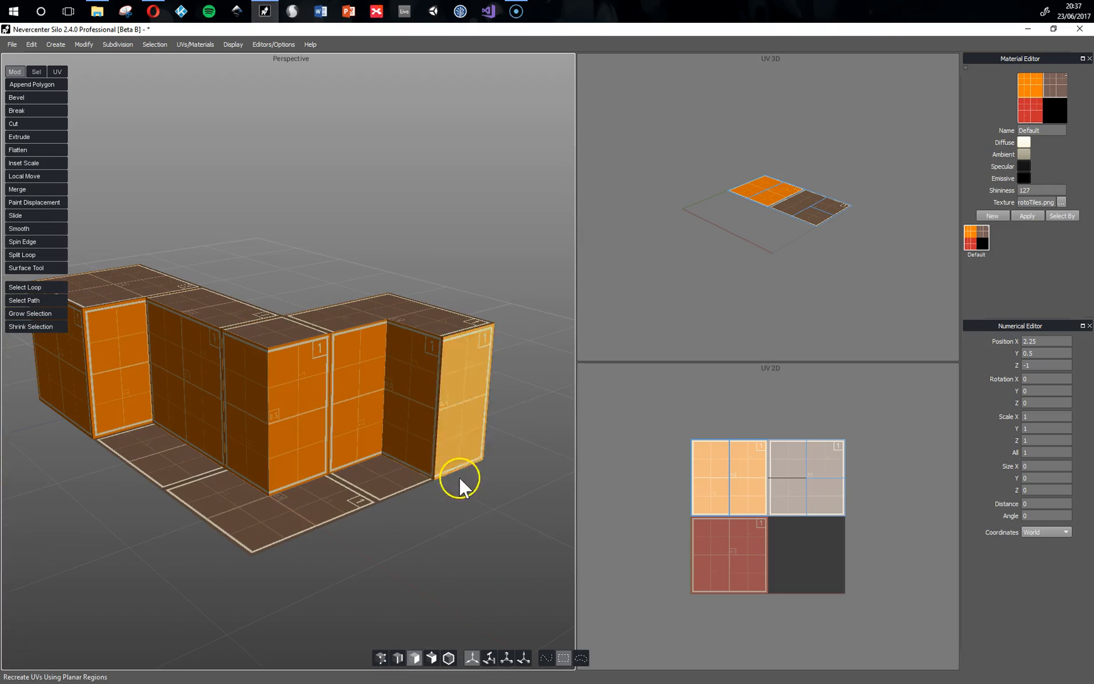
middle_click_drag(460, 524, 465, 483)
scroll(292, 484, "up", 3)
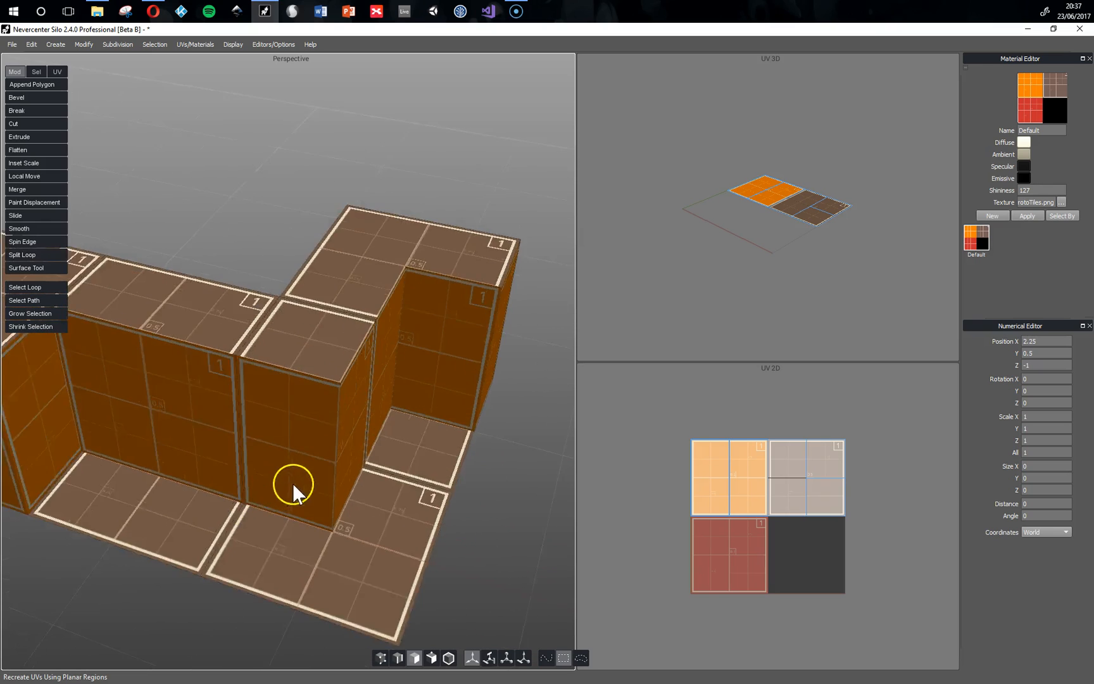
scroll(294, 489, "down", 5)
middle_click_drag(193, 501, 253, 507)
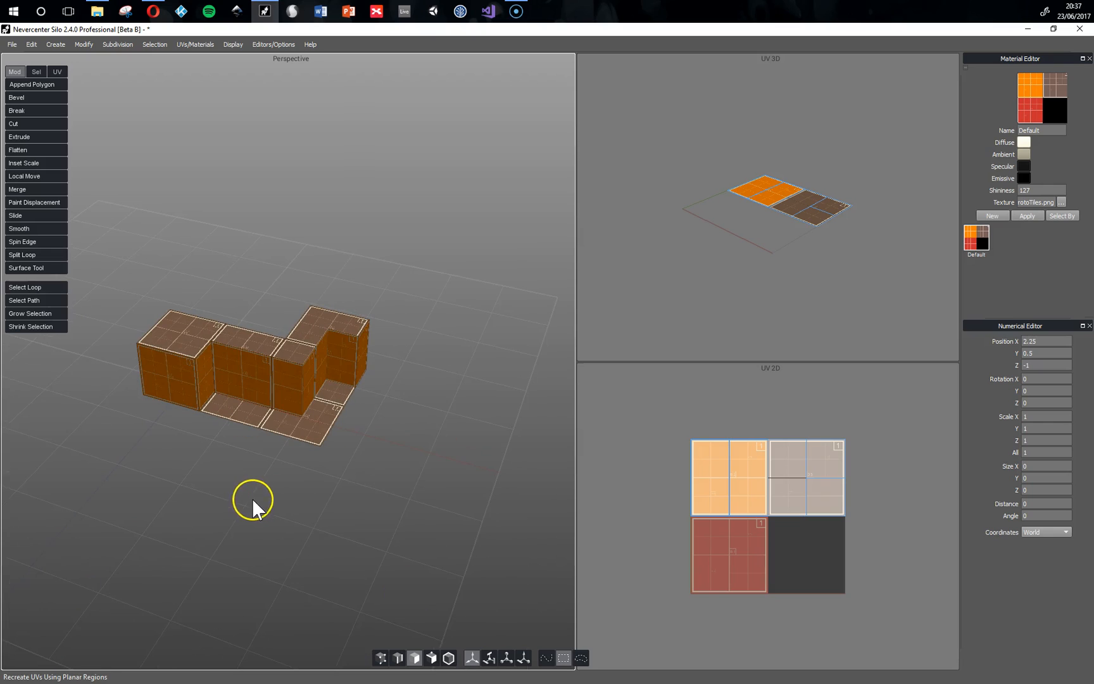
Duplicate the original unit cube as an object and place the copy at Position X 3
left_click(449, 658)
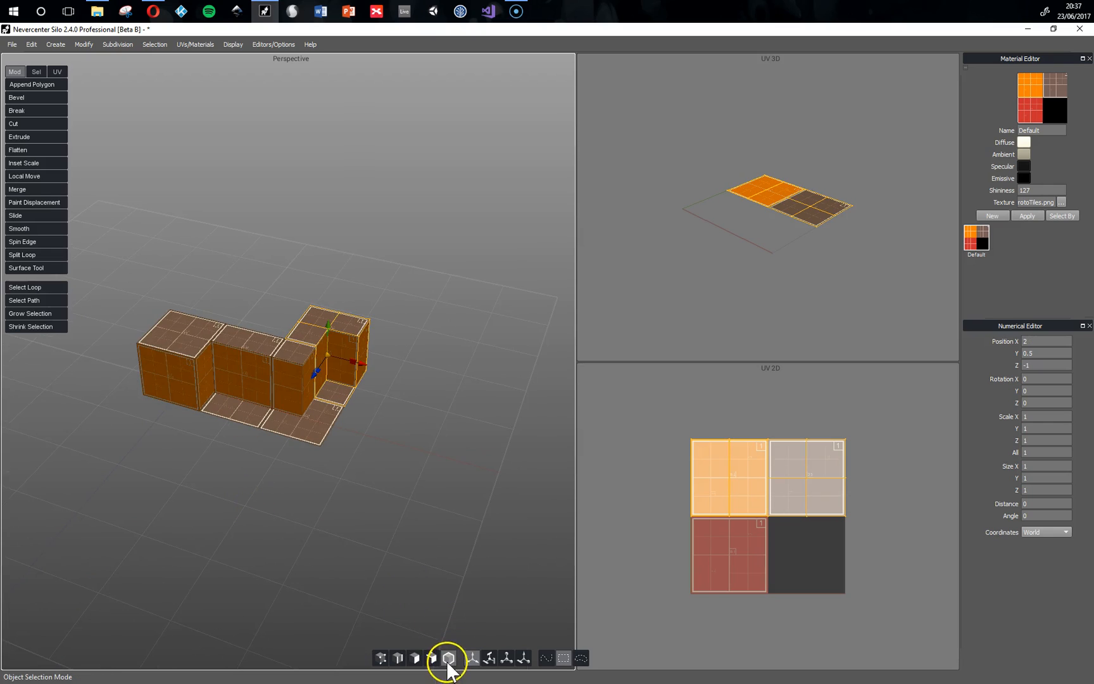
left_click(184, 361)
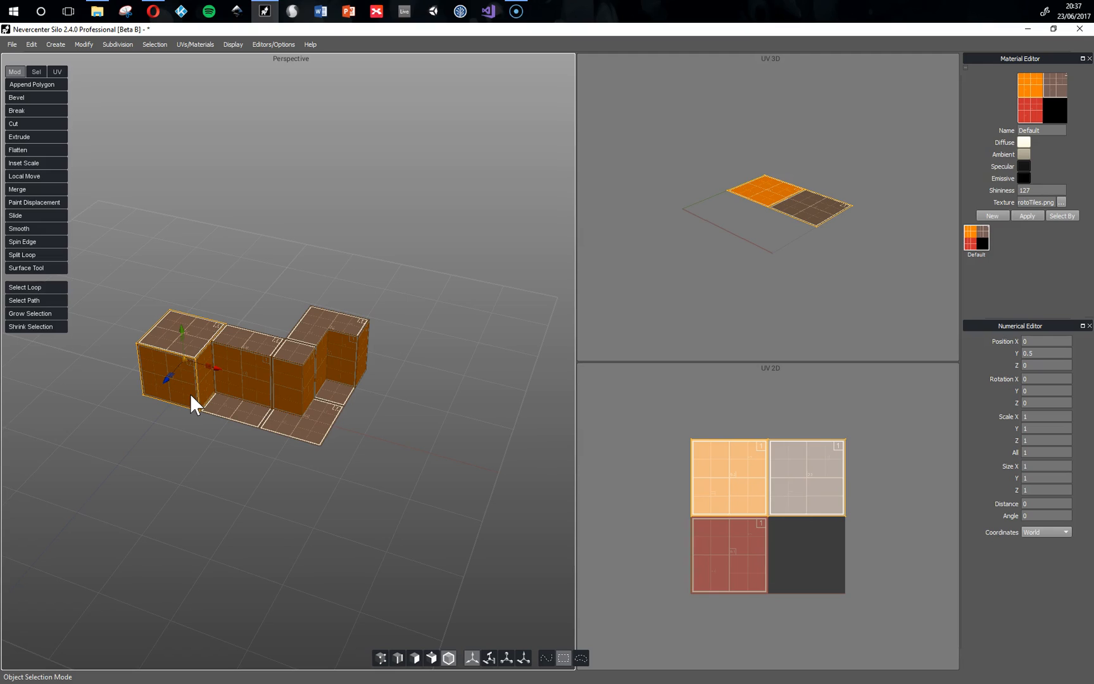
key("ctrl+c")
key("ctrl+v")
left_click(1024, 341)
type("3")
key("Return")
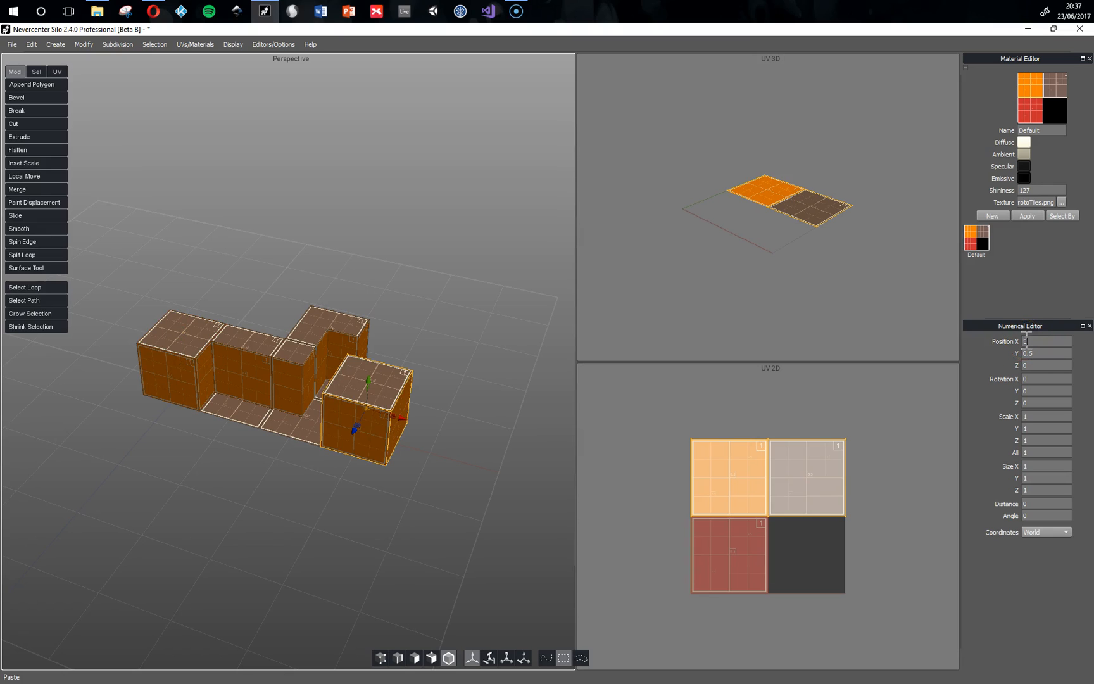
left_click(650, 565)
Delete the top and all side faces of the copied cube, leaving only its base face as a floor tile
left_click_drag(398, 510, 373, 479, "alt")
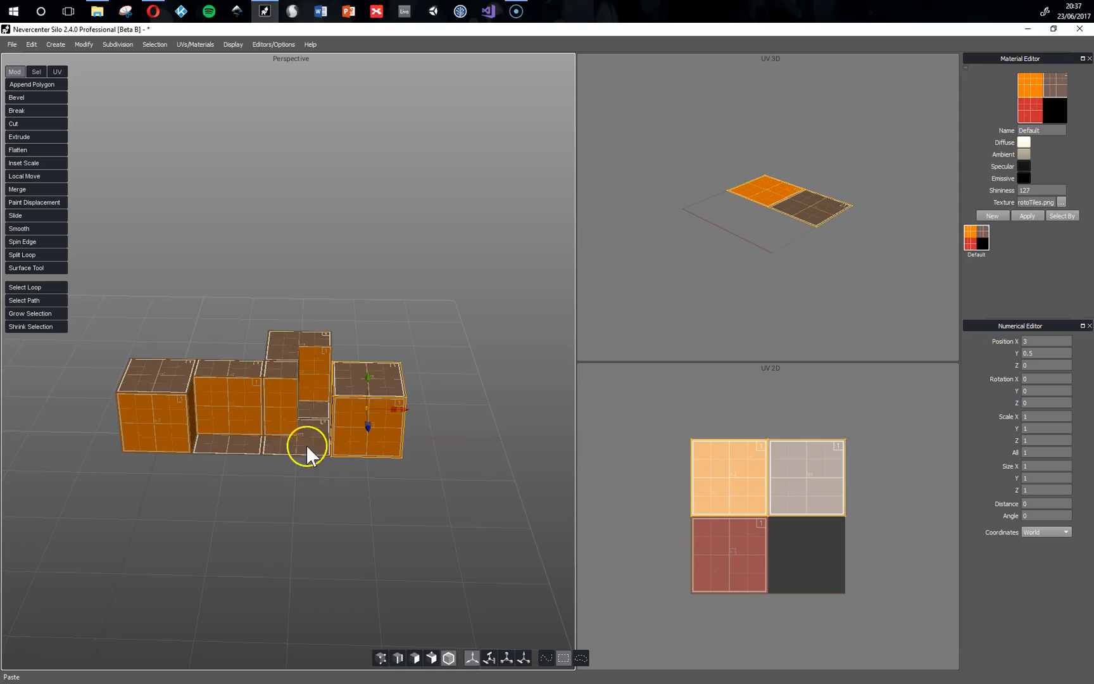
left_click_drag(444, 491, 424, 507, "alt")
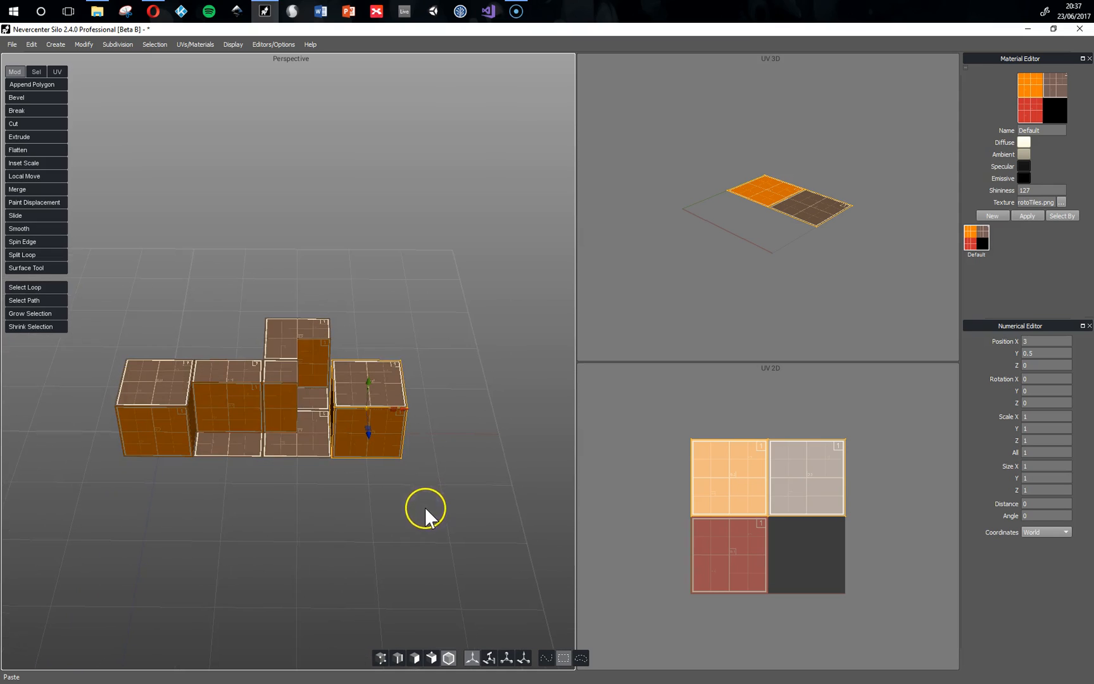
middle_click_drag(421, 482, 416, 498, "alt")
key("d")
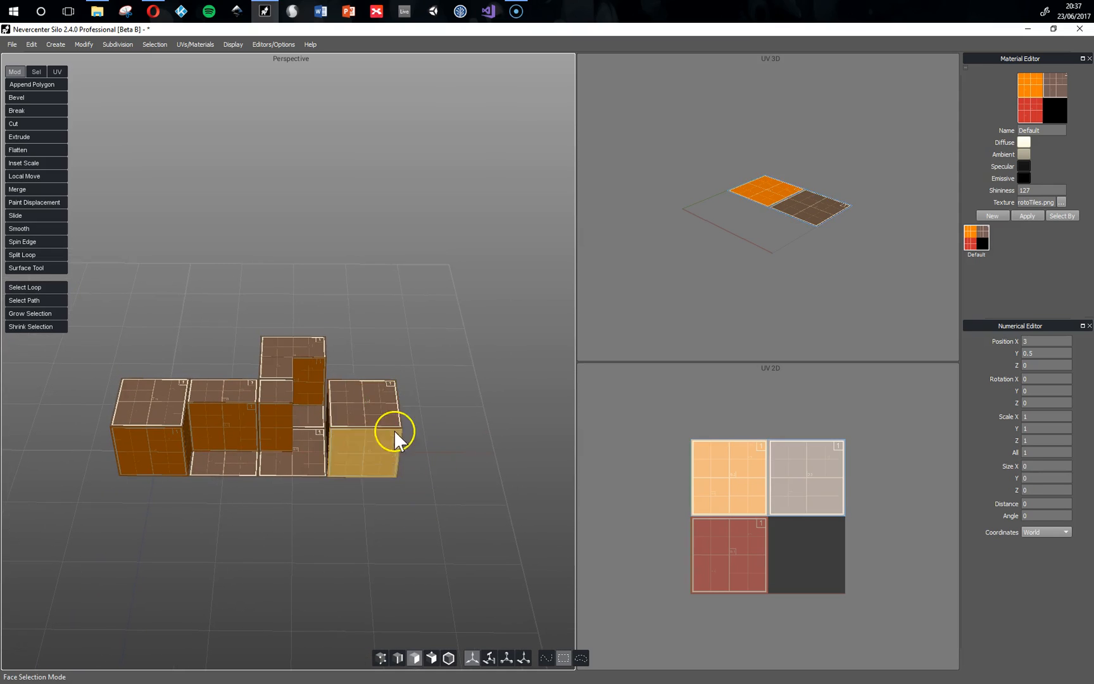
left_click(376, 407)
left_click(385, 447, "shift")
mouse_move(451, 466)
left_mouse_down("alt")
mouse_move(375, 464)
mouse_move(394, 483)
mouse_move(393, 452)
mouse_move(504, 477)
mouse_move(442, 465)
left_mouse_up("alt")
left_click(393, 441, "shift")
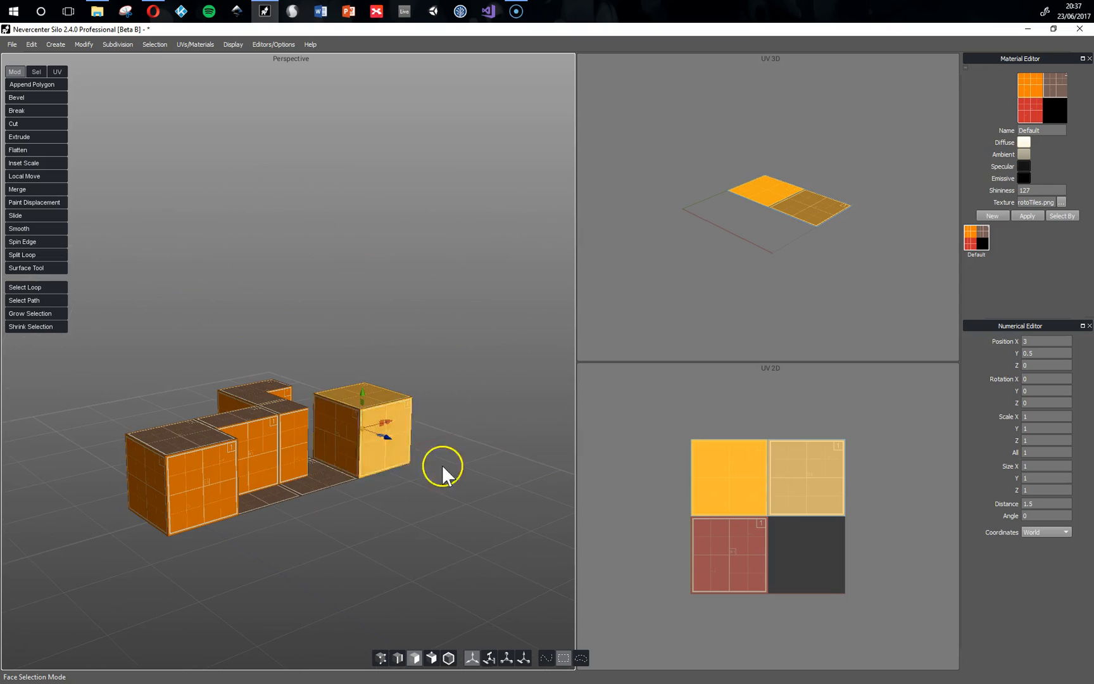
left_click_drag(496, 530, 397, 515, "alt")
key("Delete")
Select the original unit cube as an object and turn on the display of its normals
scroll(411, 495, "up", 1)
scroll(410, 497, "up", 1)
left_click(449, 658)
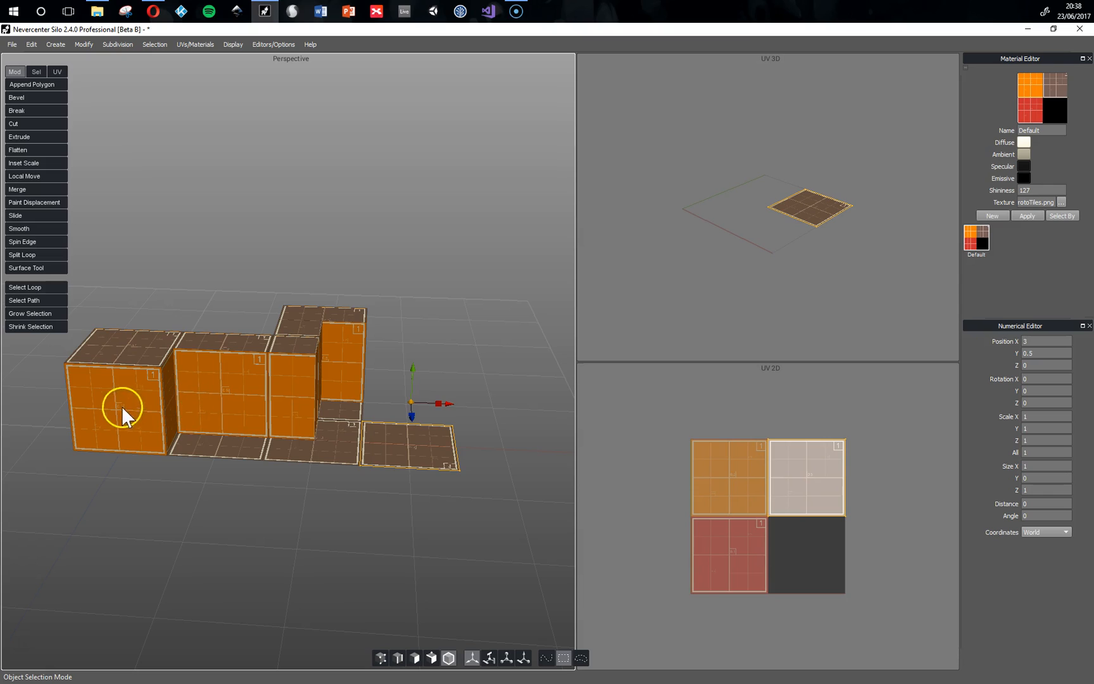
left_click(101, 392)
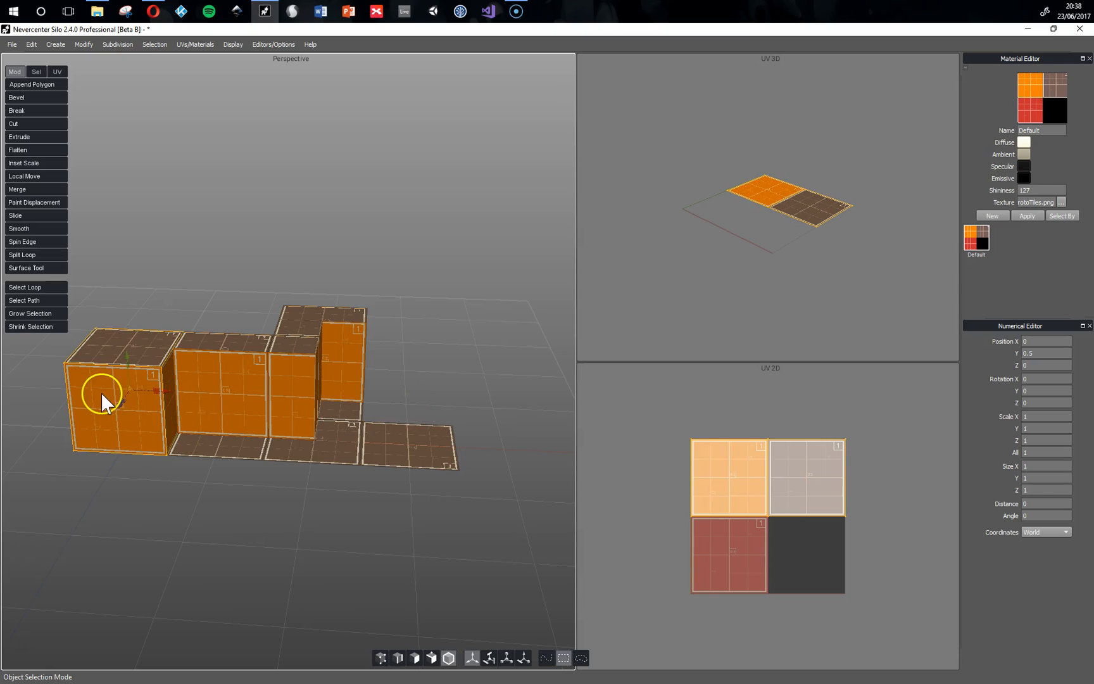
left_click(232, 45)
mouse_move(298, 111)
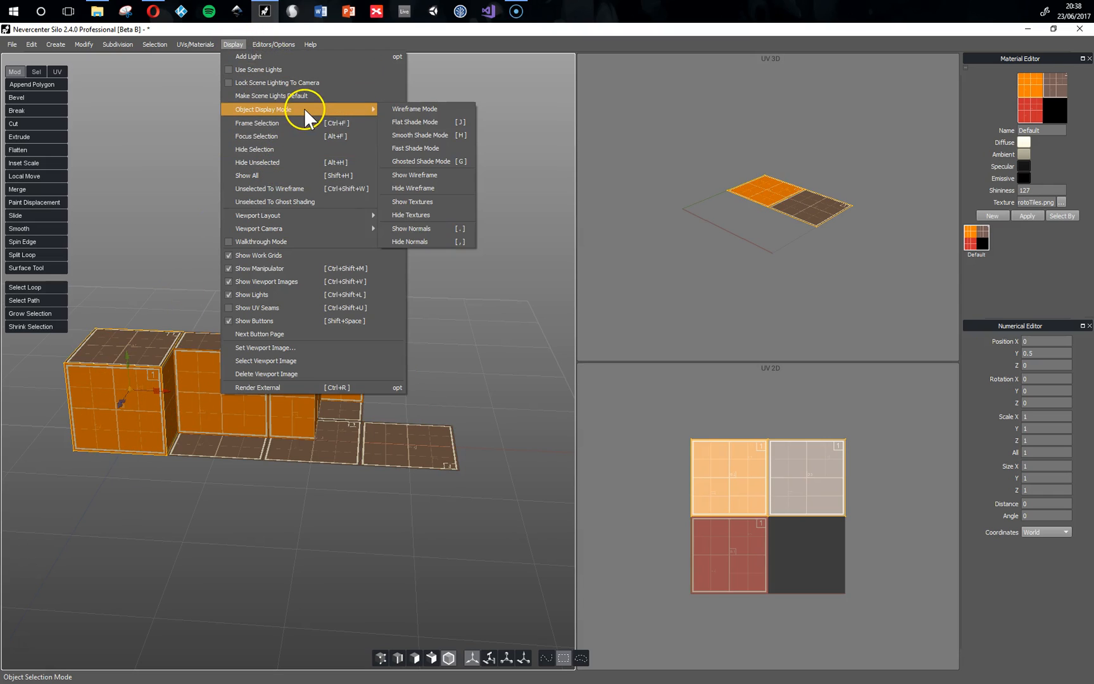
left_click(428, 232)
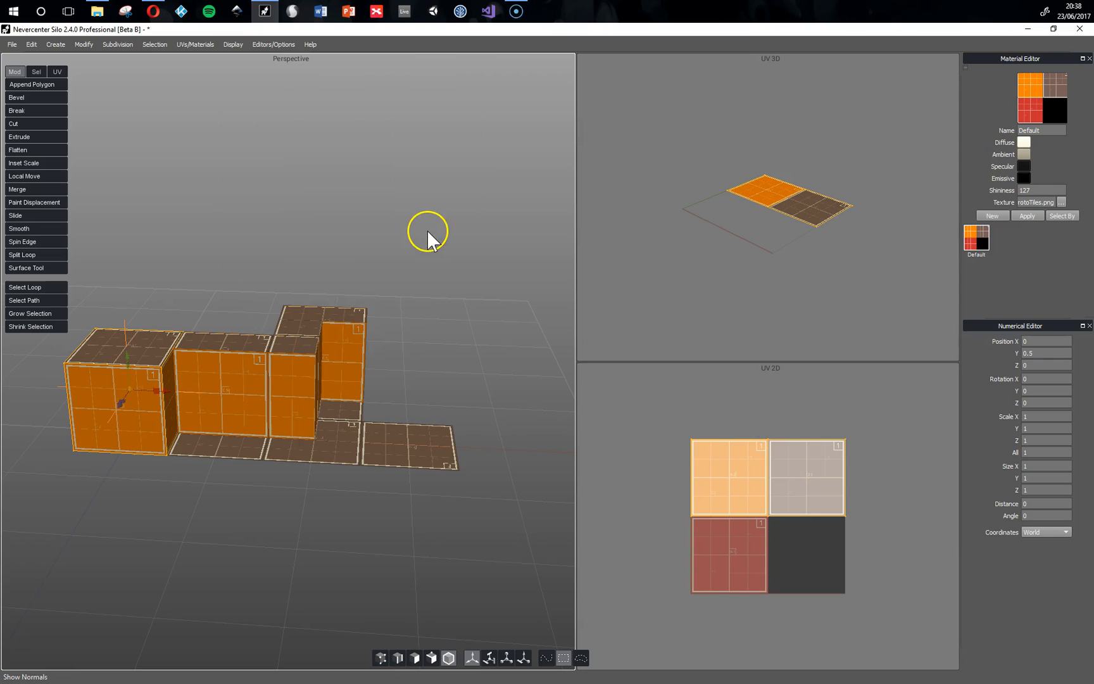
Examine the direction of the unit cube's face normals from several sides
middle_click_drag(173, 479, 148, 427)
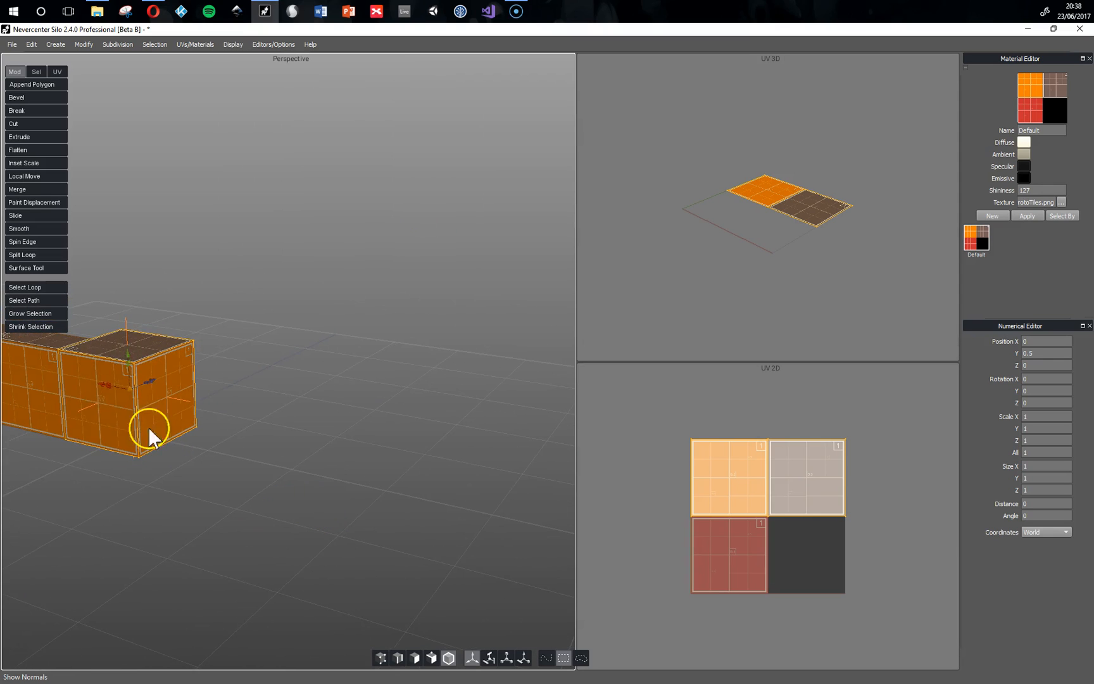
middle_click_drag(245, 430, 298, 557)
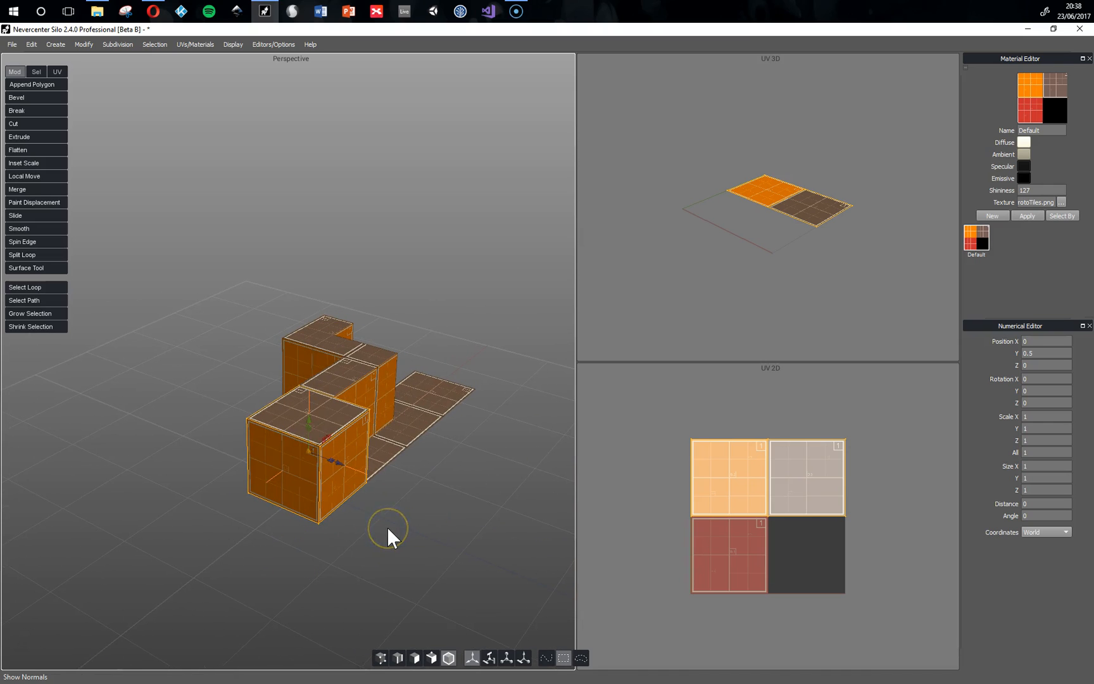
middle_click_drag(388, 527, 329, 488)
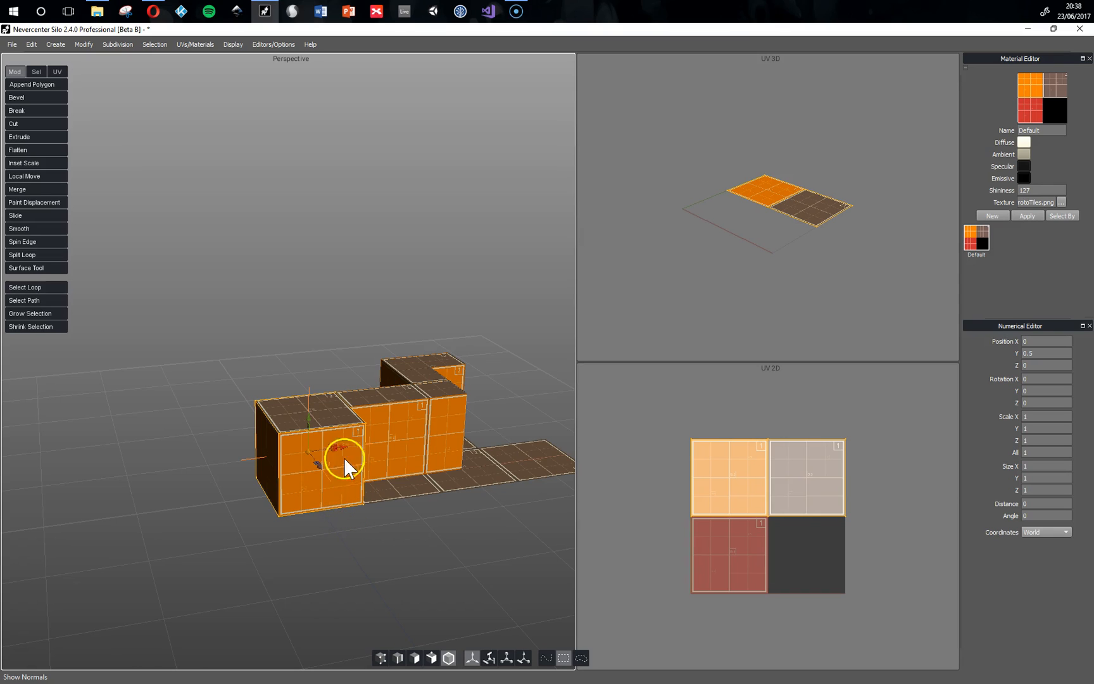
middle_click_drag(361, 541, 286, 435)
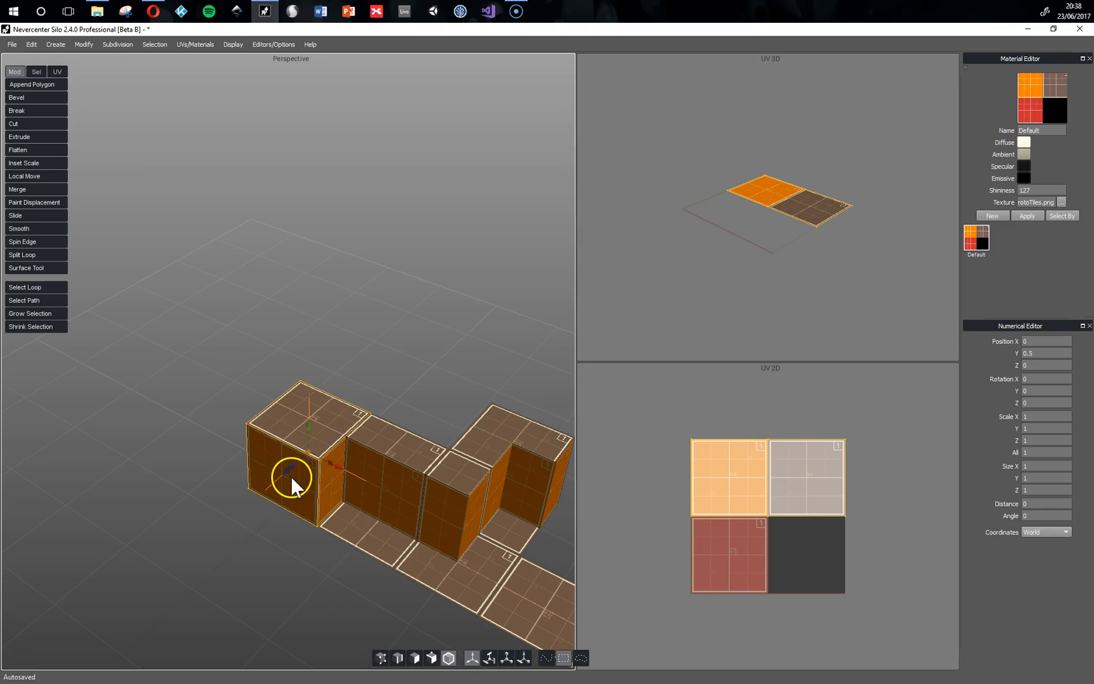
middle_click_drag(280, 563, 324, 544)
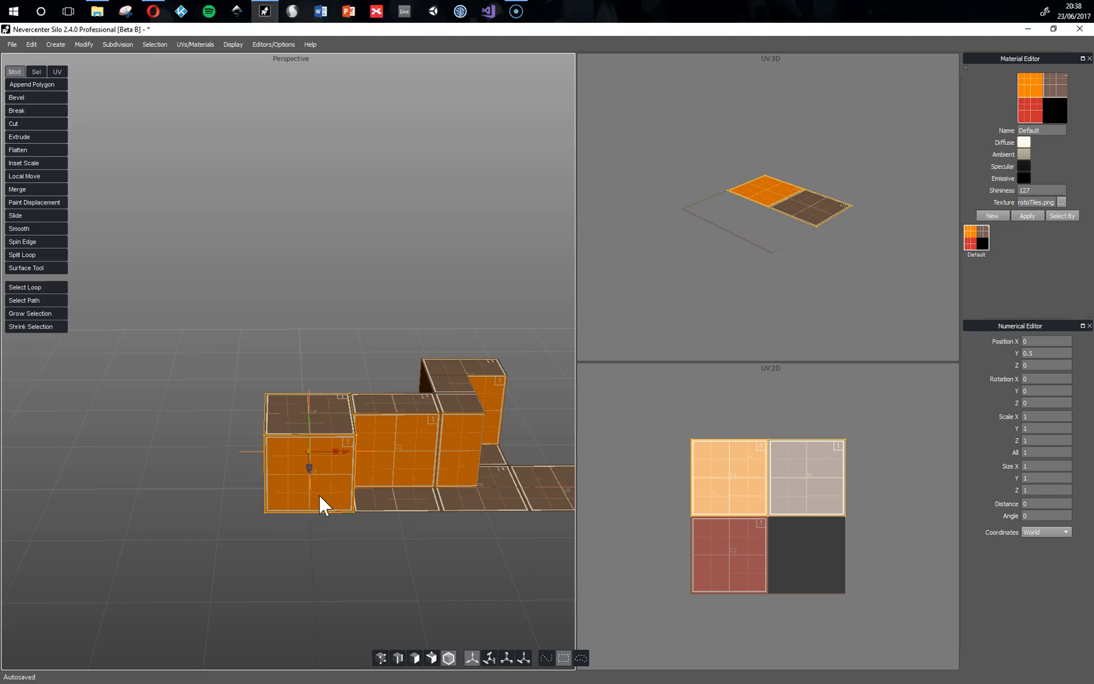
middle_click_drag(390, 521, 250, 528)
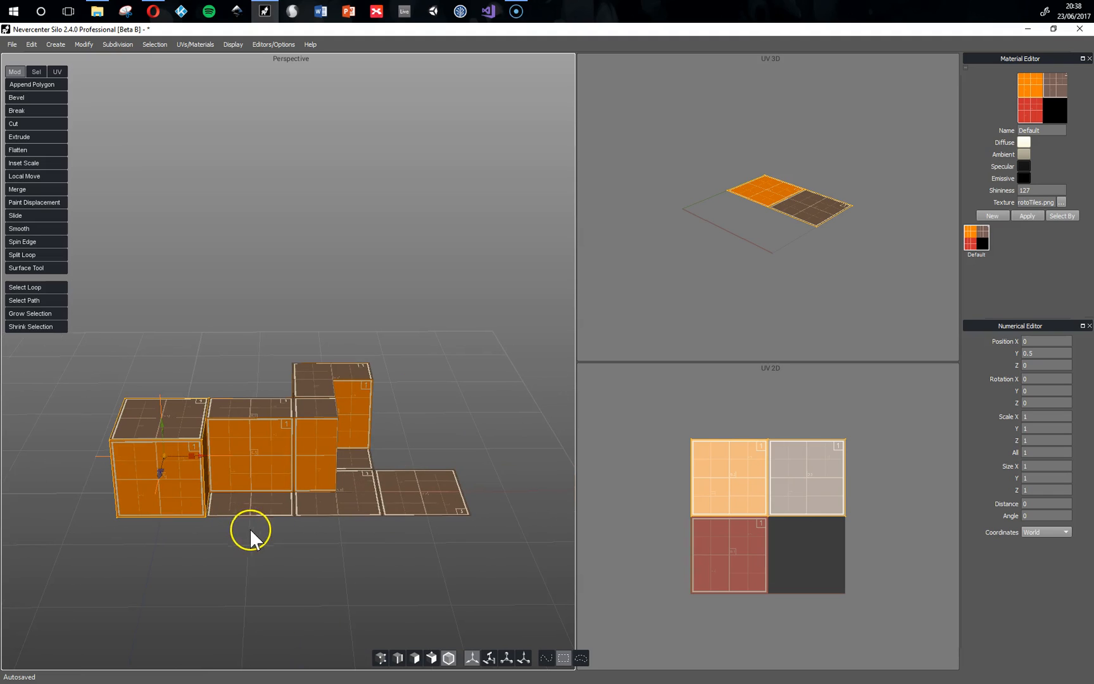
Show the normals of the single floor tile and check their direction from below
left_click(423, 495)
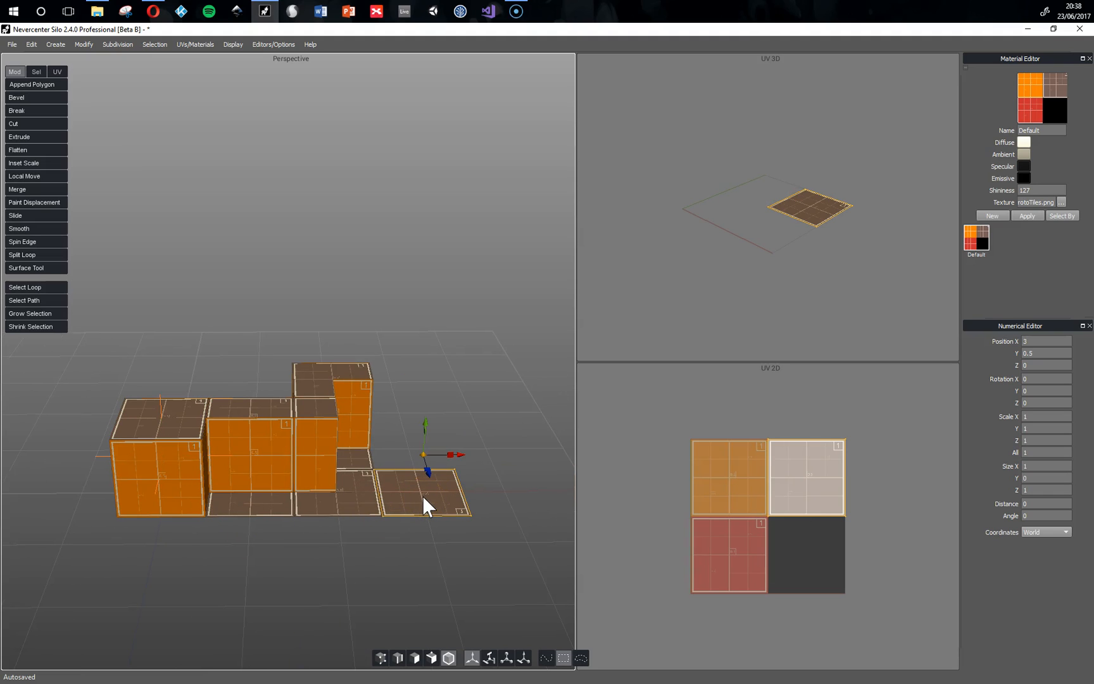
left_click(233, 45)
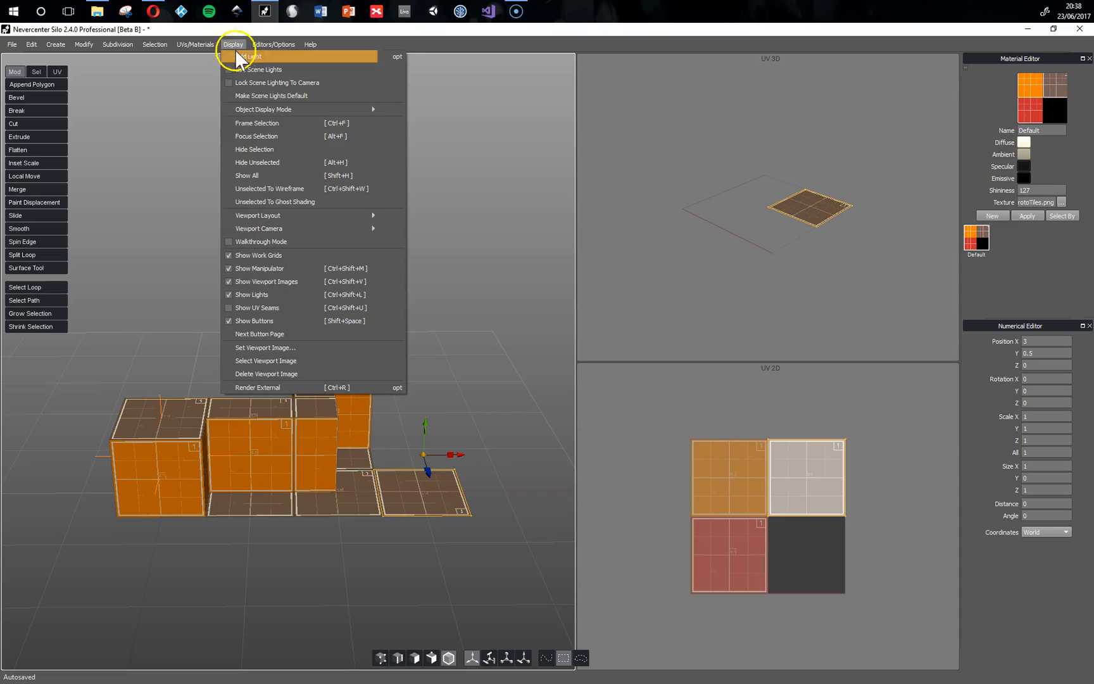
mouse_move(380, 111)
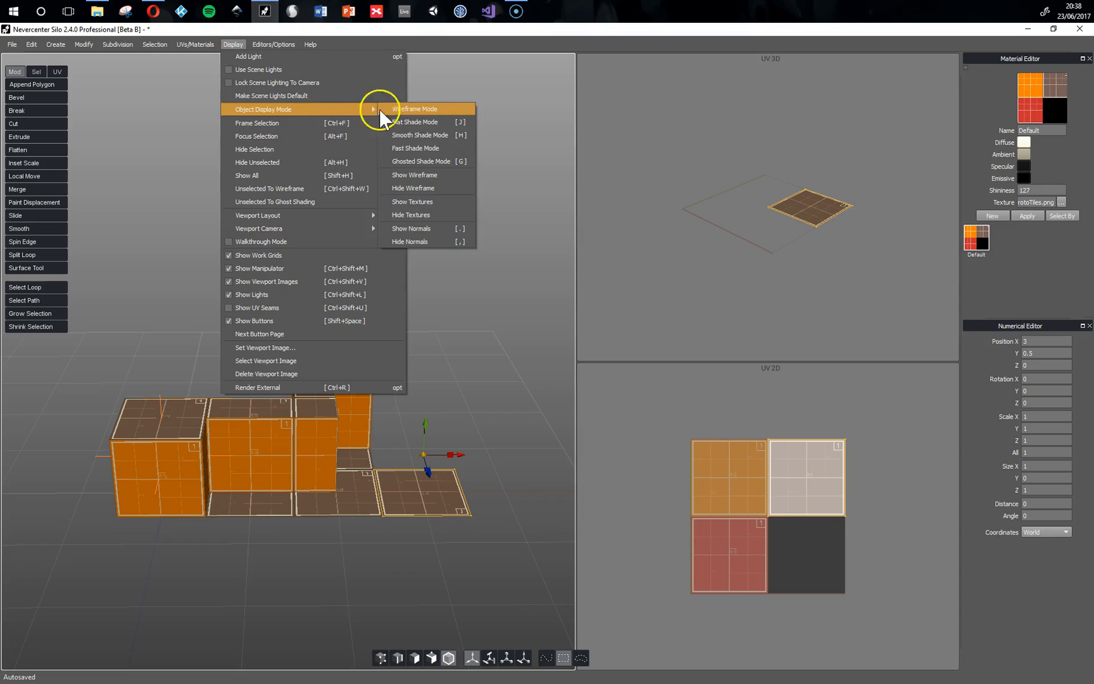
left_click(419, 228)
middle_click_drag(472, 475, 471, 503)
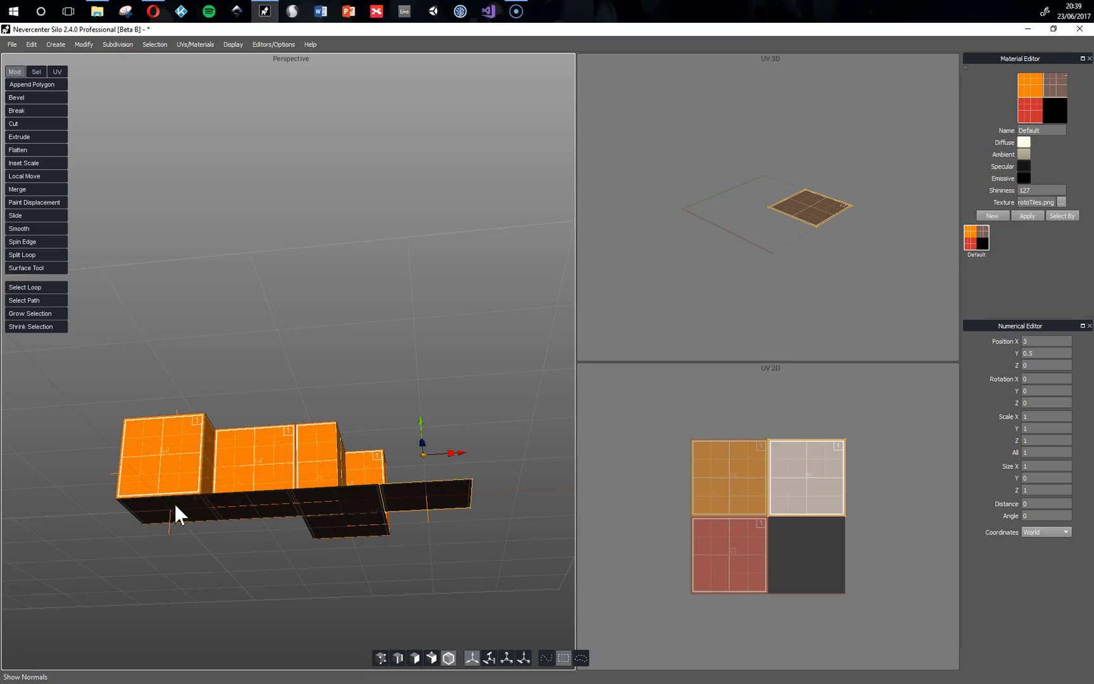
middle_click_drag(495, 439, 442, 530)
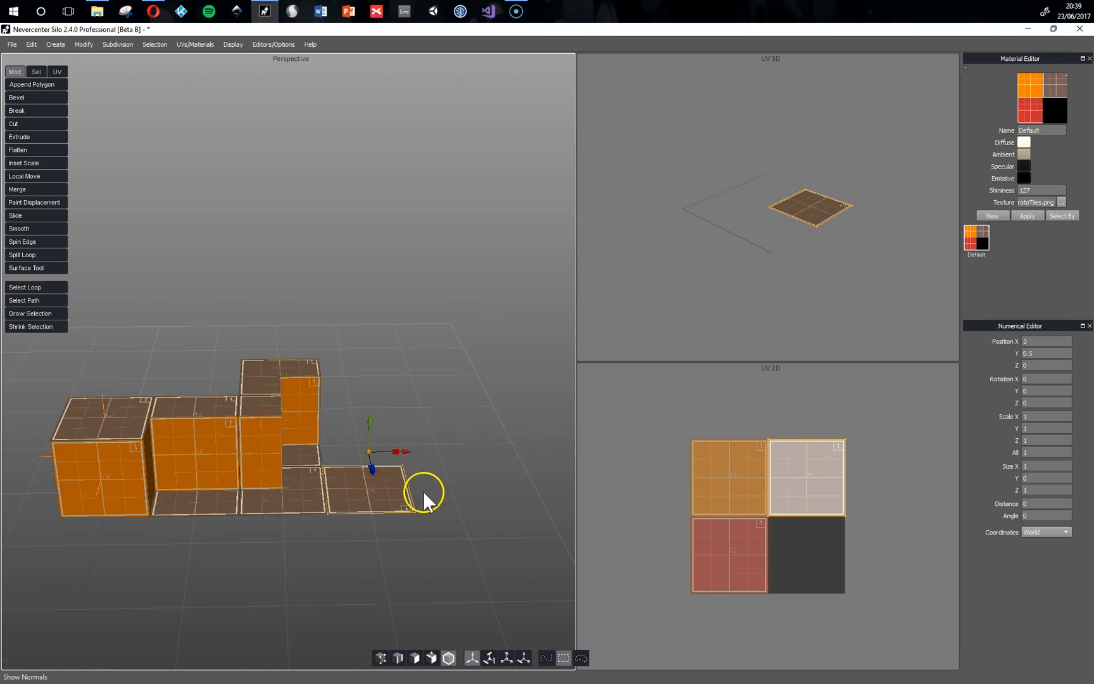
Reverse the normals of the single floor tile and check their direction
left_click(83, 44)
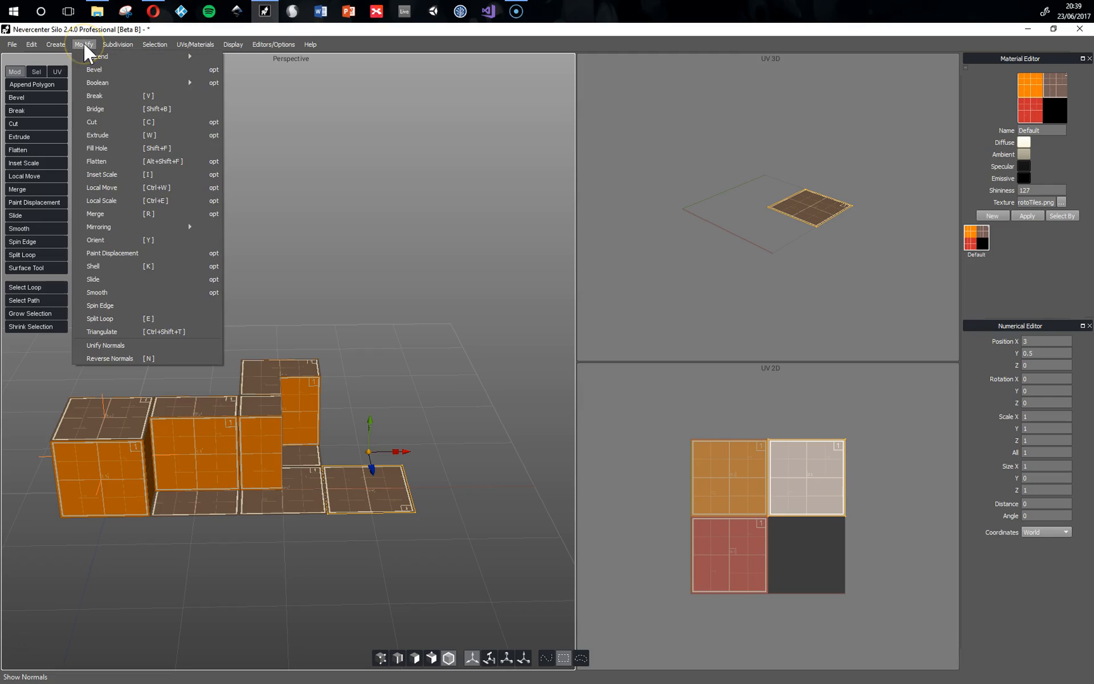
left_click(127, 358)
left_click(450, 461)
middle_click_drag(450, 461, 344, 462)
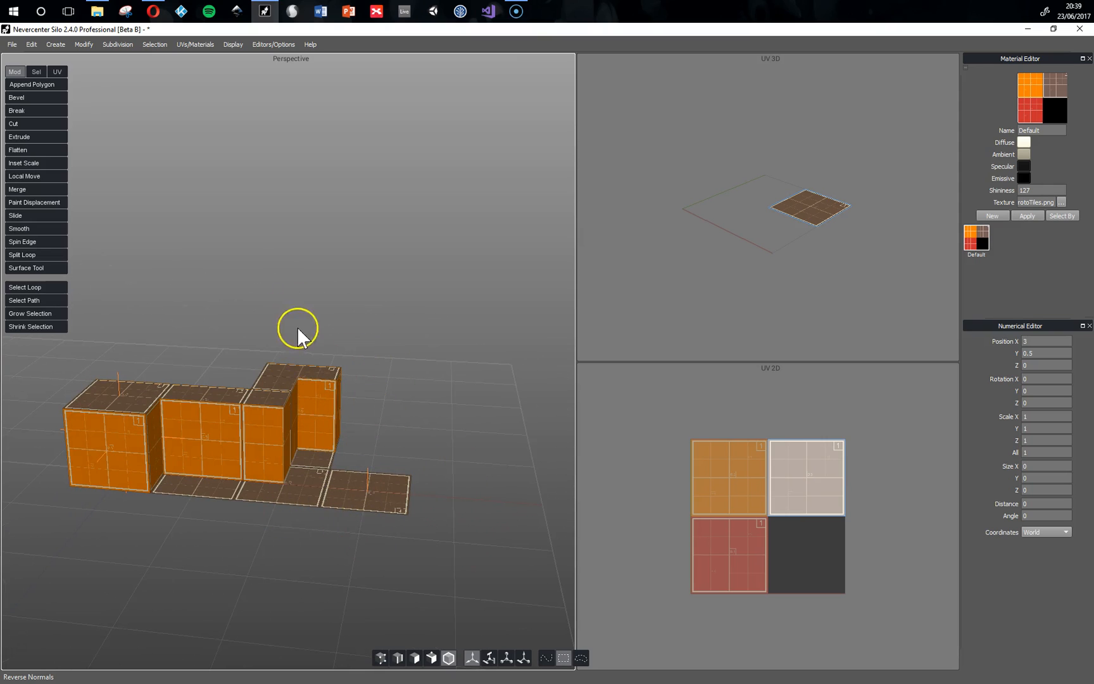
middle_click_drag(397, 461, 400, 496)
Select the face of the single floor tile and make its UV square the target for numeric edits
left_click(371, 459)
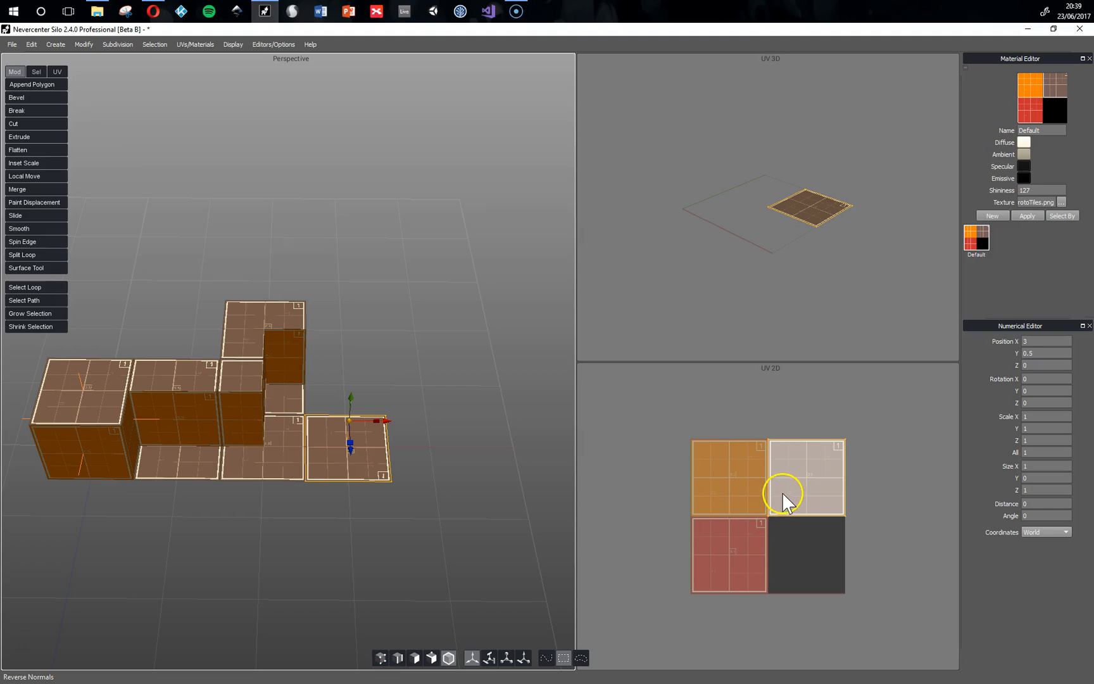
left_click(415, 658)
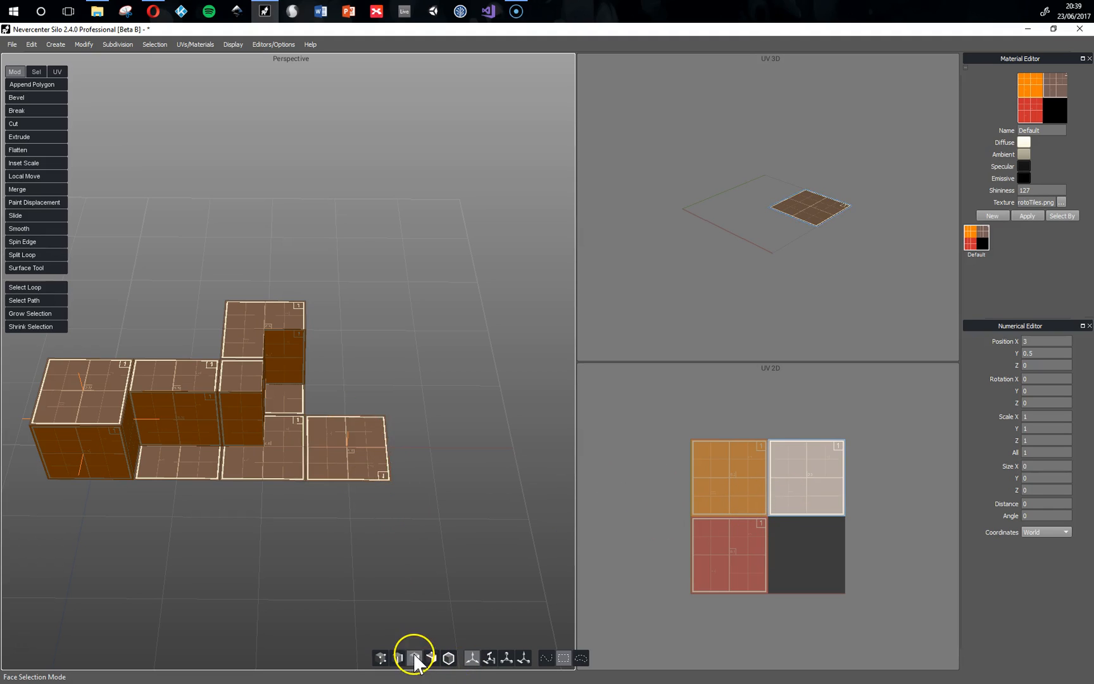
left_click(354, 459)
left_click(889, 504)
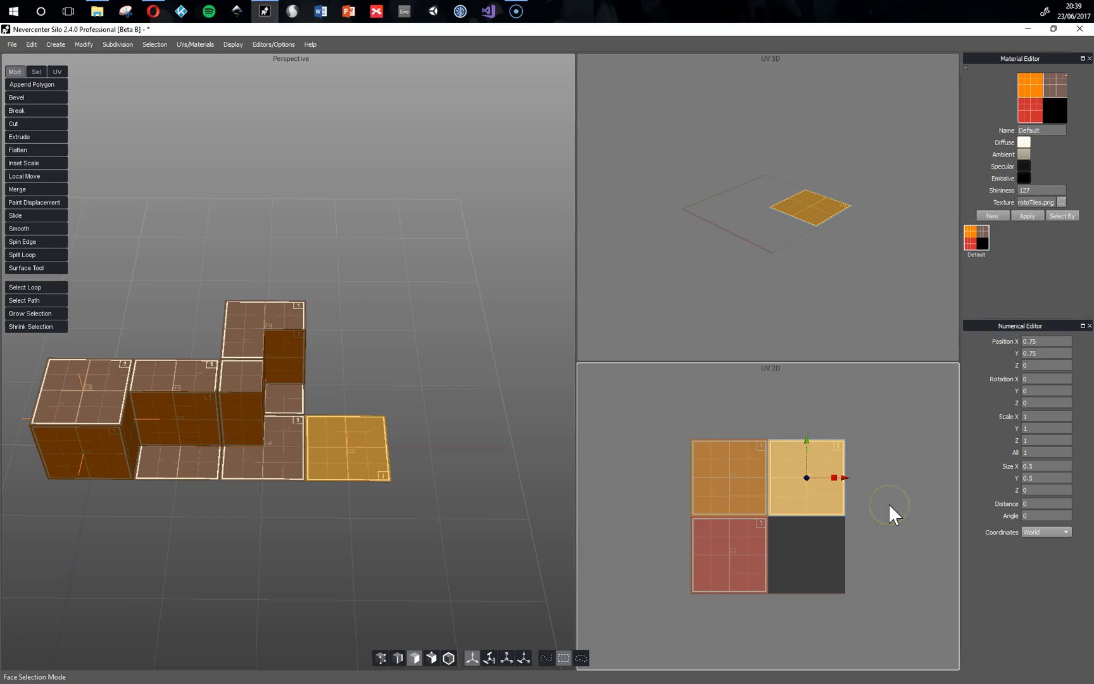
left_click(1033, 416)
type("-1")
key("ctrl+z")
Mirror the floor tile's UV square vertically by setting its Y scale to -1
left_click(1033, 429)
type("-1")
key("Return")
Select the lower edge of the floor tile's UV square and check which side of the tile it matches
left_click(398, 658)
left_click(801, 516)
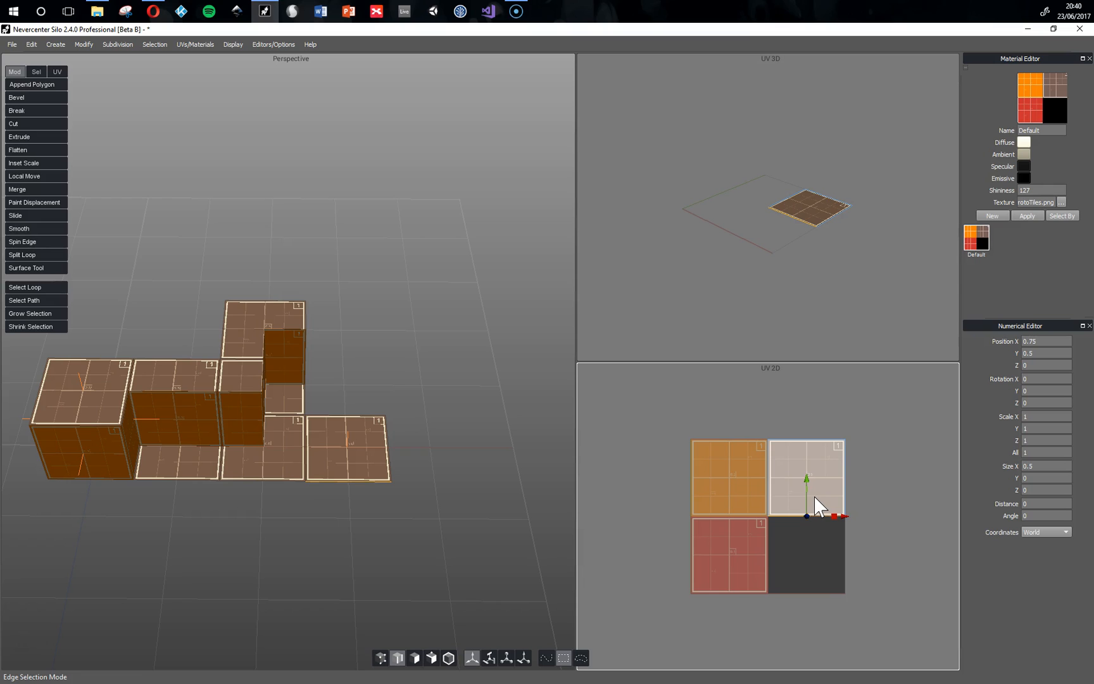
mouse_move(293, 544)
middle_mouse_down()
mouse_move(347, 502)
mouse_move(290, 545)
mouse_move(308, 545)
middle_mouse_up()
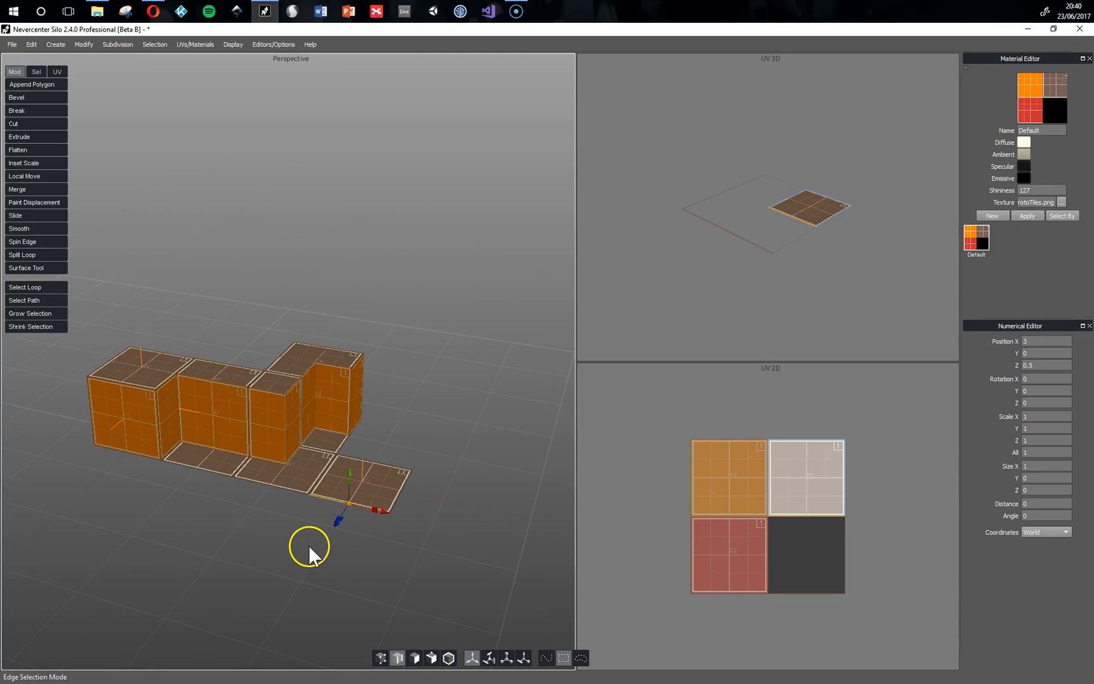
Return to object selection, open a heightened Scene Editor and expand the scene's object list
left_click(449, 658)
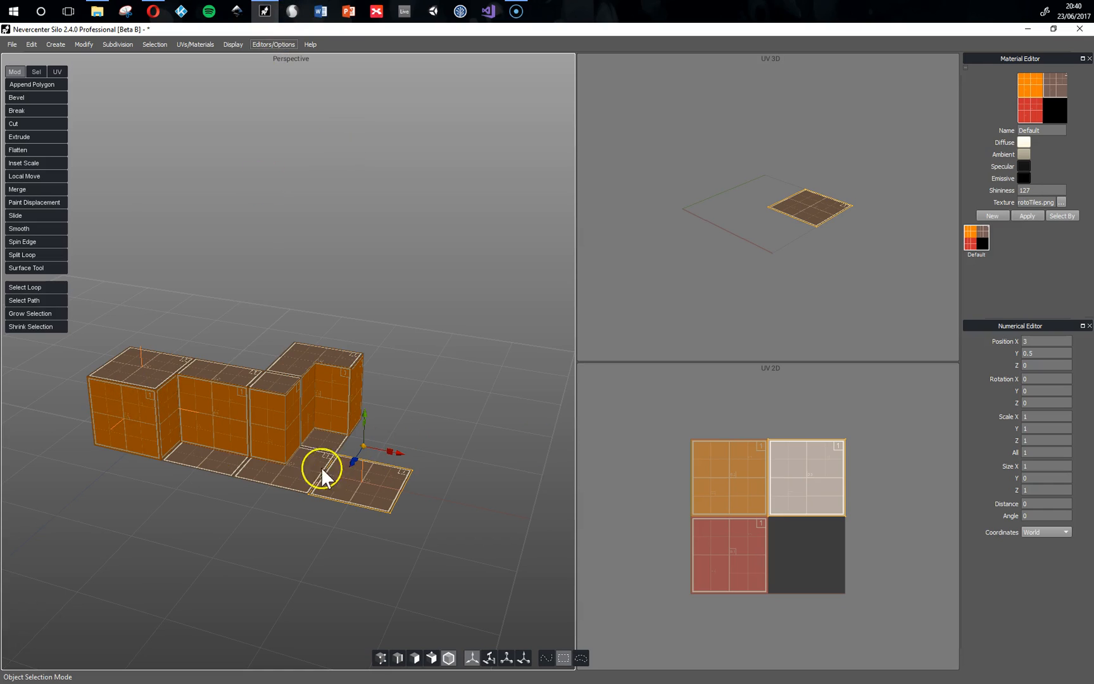
left_click(283, 45)
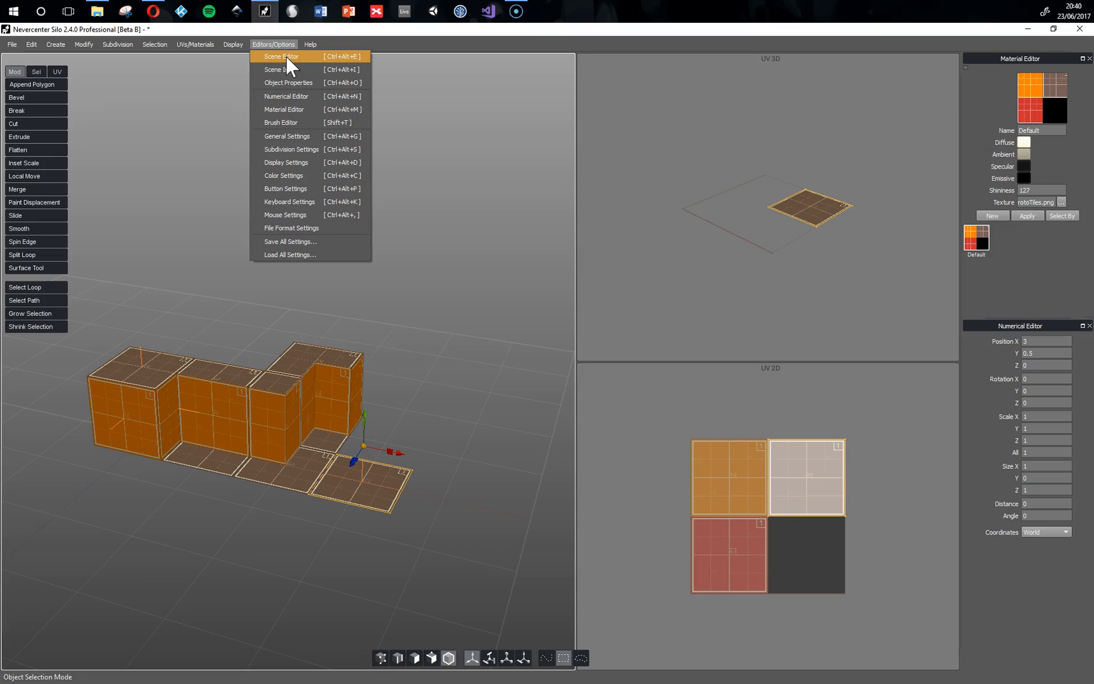
left_click(286, 57)
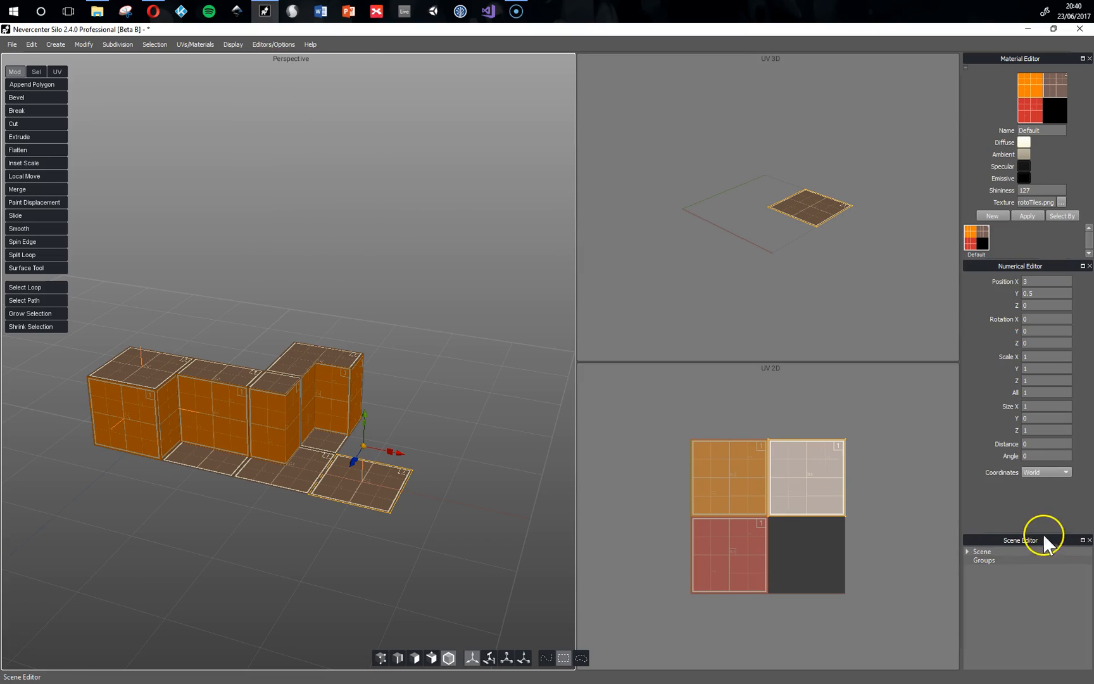
left_click_drag(1039, 533, 1010, 305)
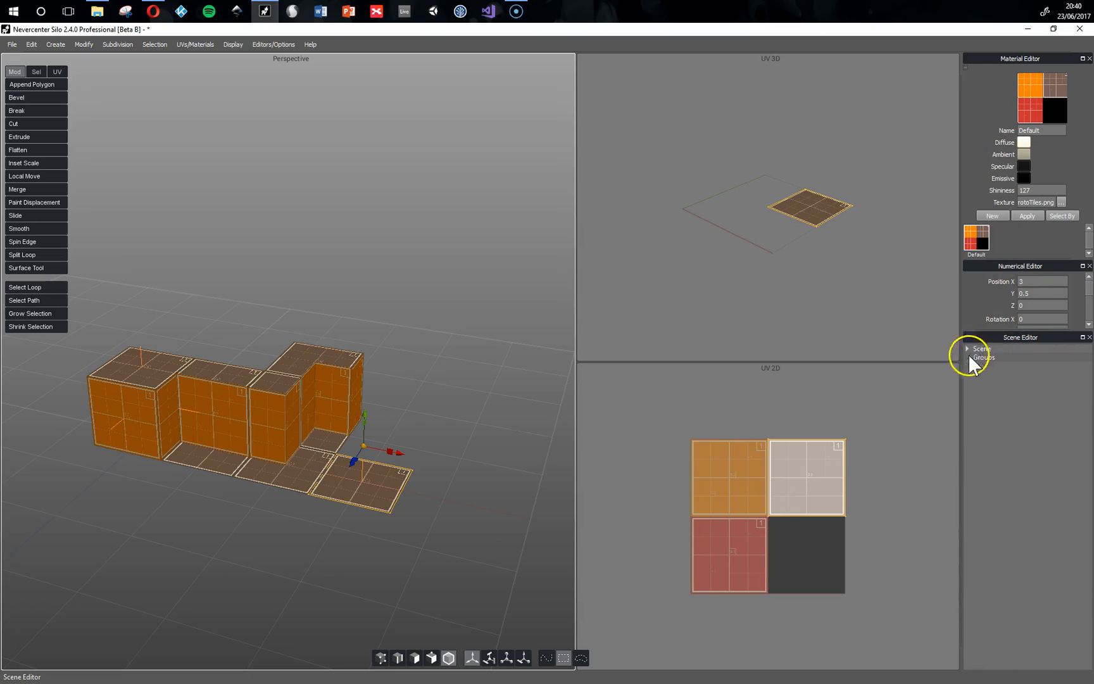
left_click(967, 348)
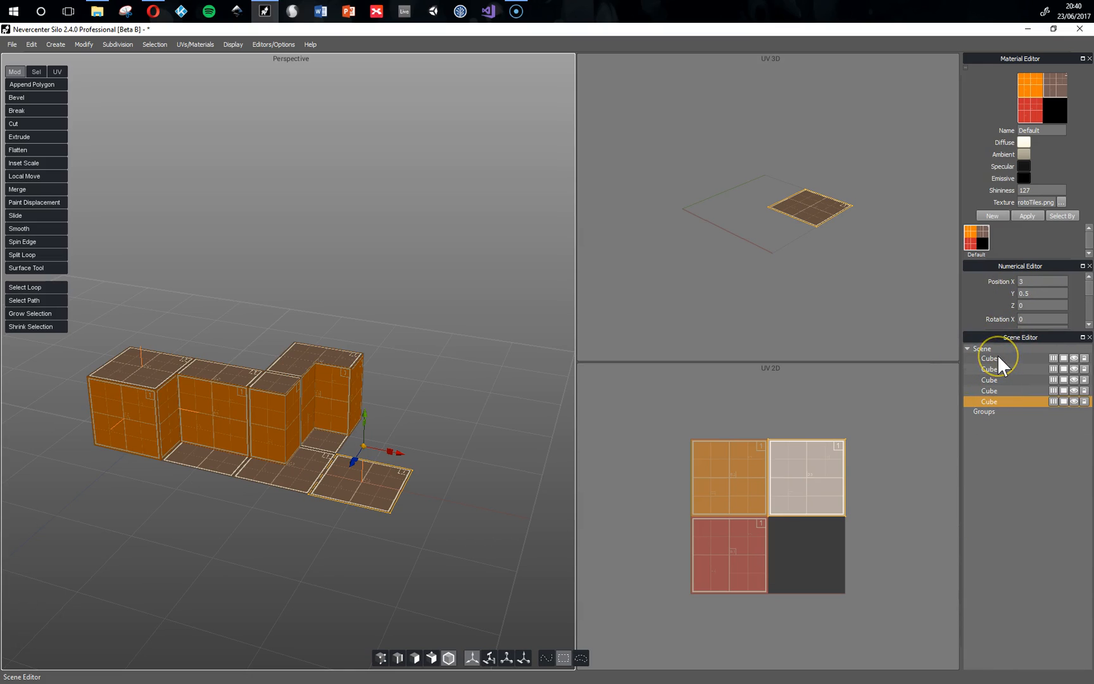
Select each listed Cube object in turn to identify which piece it stands for
left_click(998, 357)
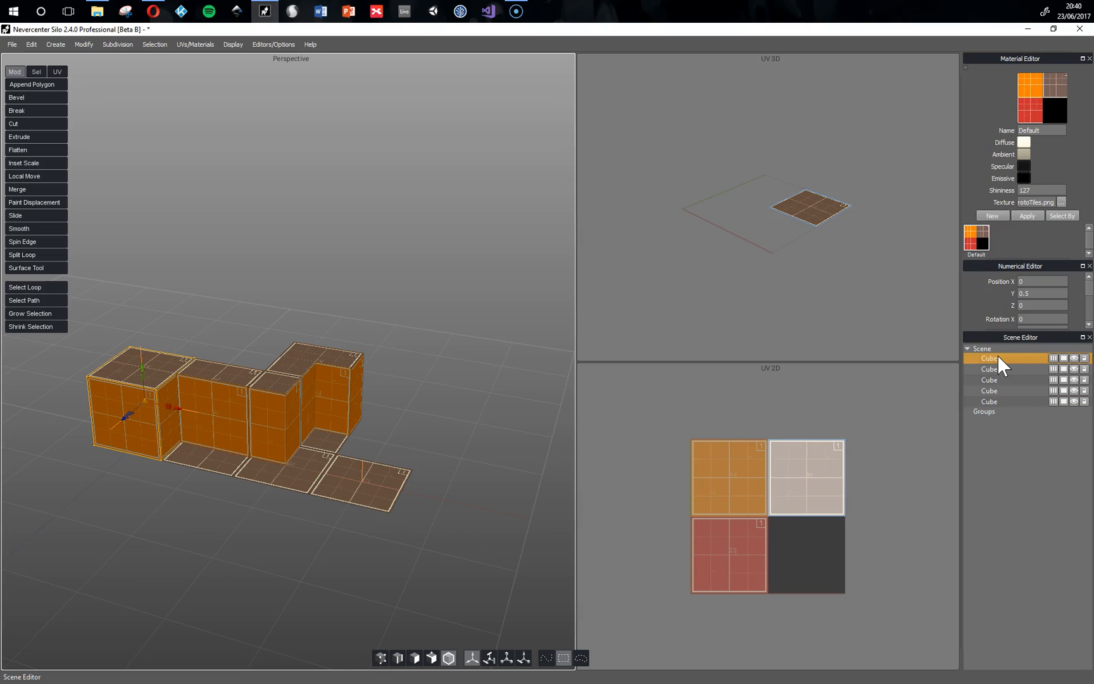
left_click(991, 367)
left_click(991, 380)
left_click(991, 390)
left_click(992, 402)
Rename the original unit cube as A00Block and the recessed piece beside it as A01Wall
left_click(991, 358)
double_click(991, 357)
type("A00Block")
key("Return")
left_click(990, 369)
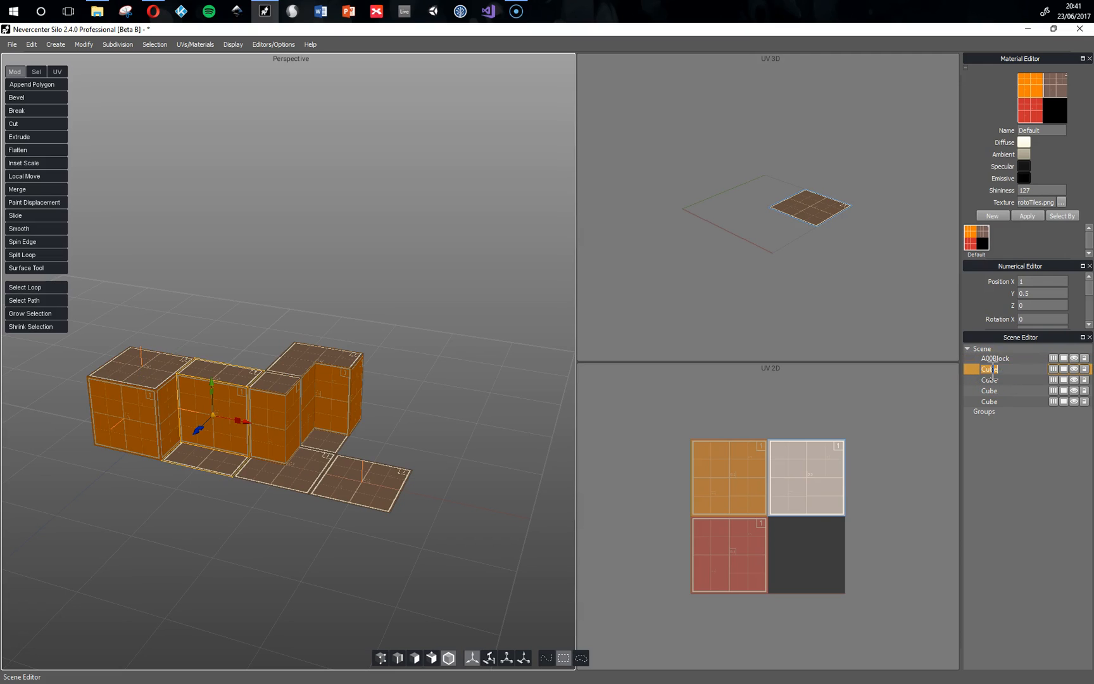
type("A01Wall")
Rename the third listed object, the front corner piece, as A02CornerInv
left_click(990, 379)
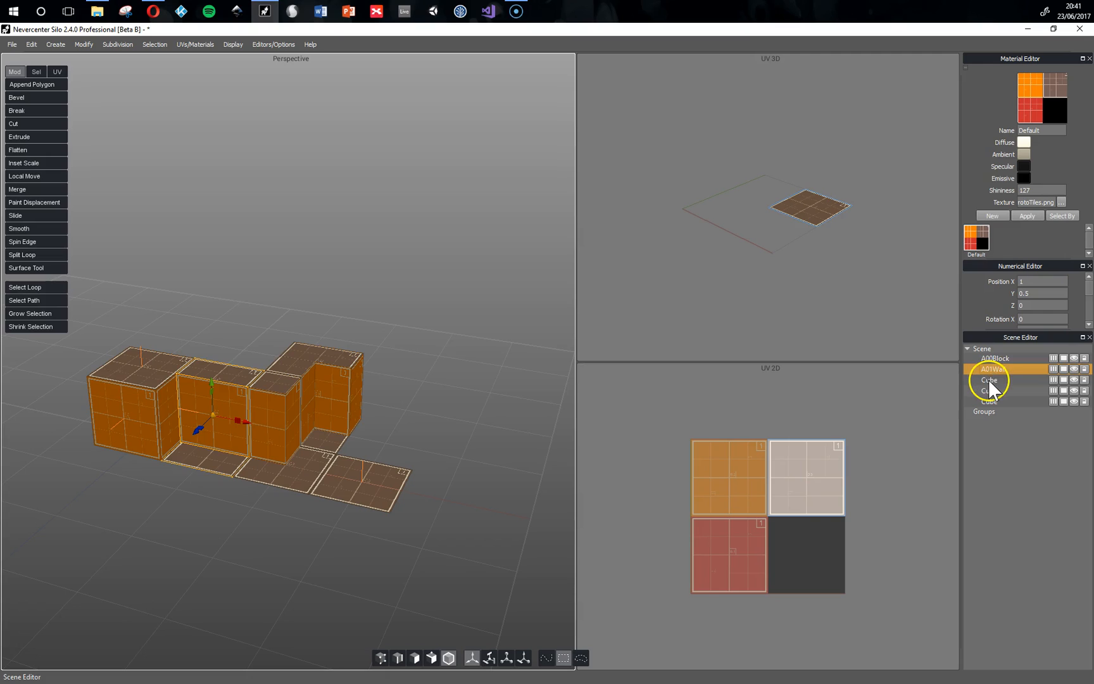
double_click(989, 380)
type("A01Corner")
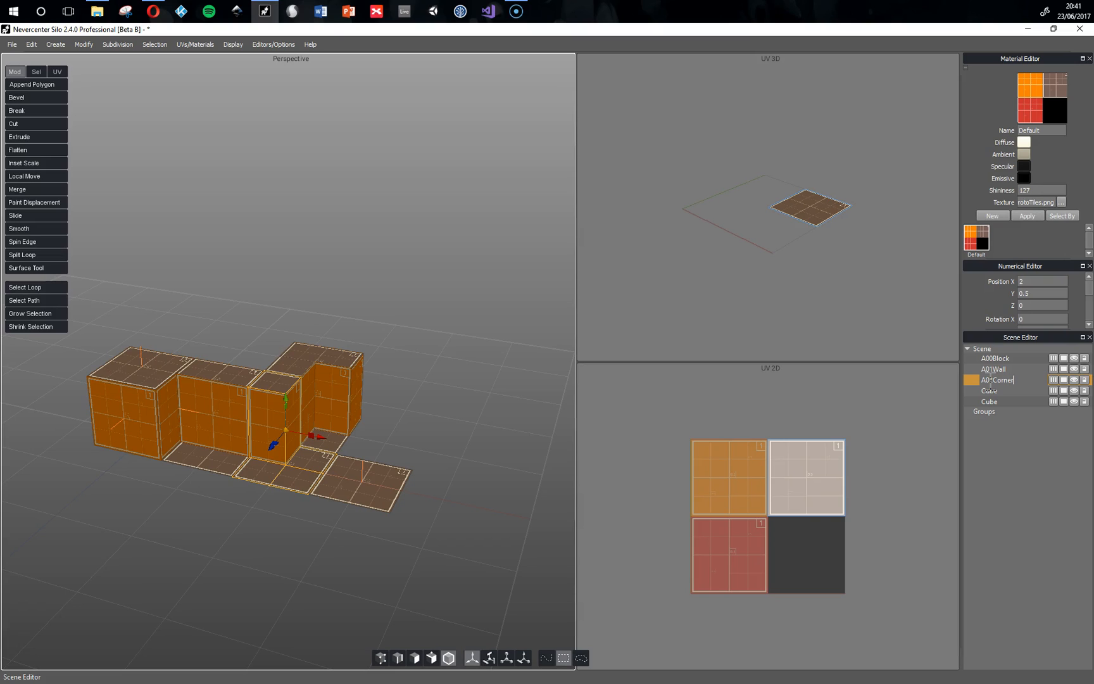
type("Inv")
key("Return")
Rename the fourth listed object, the rear corner-notch piece, as A03Corner
left_click(993, 388)
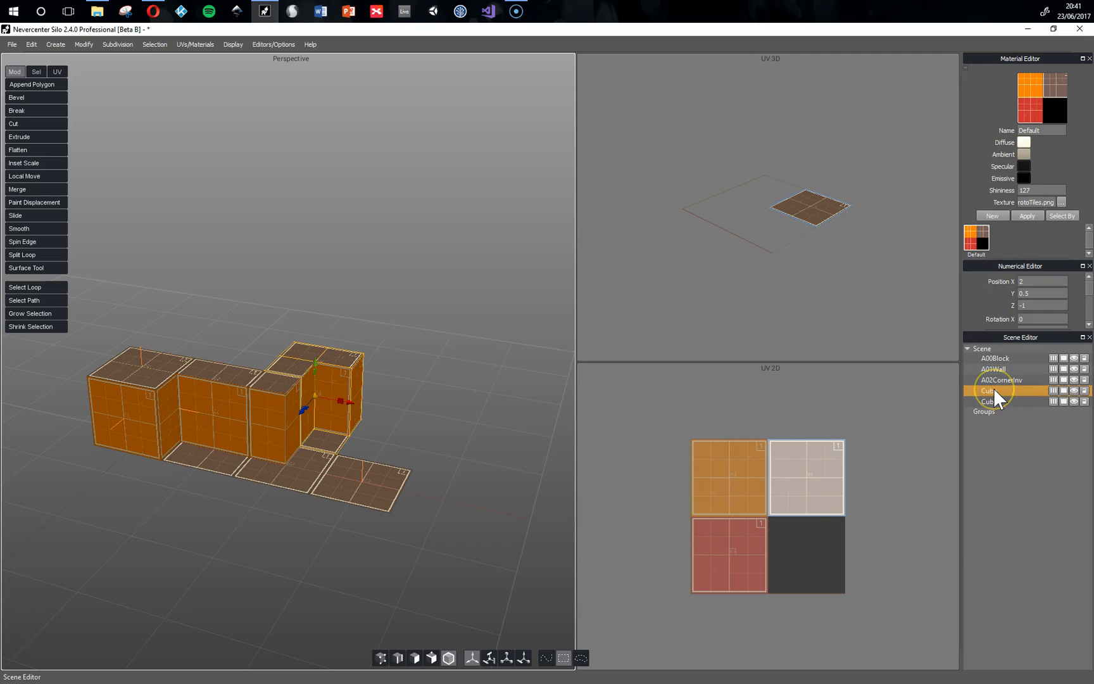
double_click(993, 388)
type("A03Corner")
key("Return")
Rename the last listed object, the single floor tile, as A04Floor
left_click(989, 401)
left_click(996, 401)
type("A")
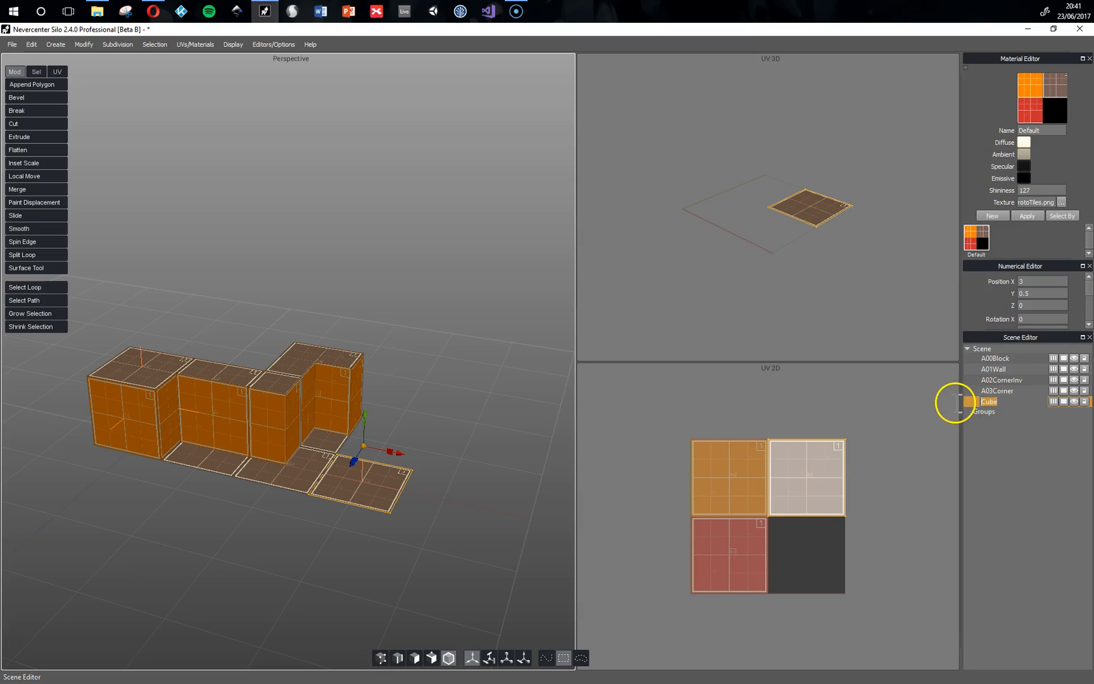
type("04Floor")
key("Return")
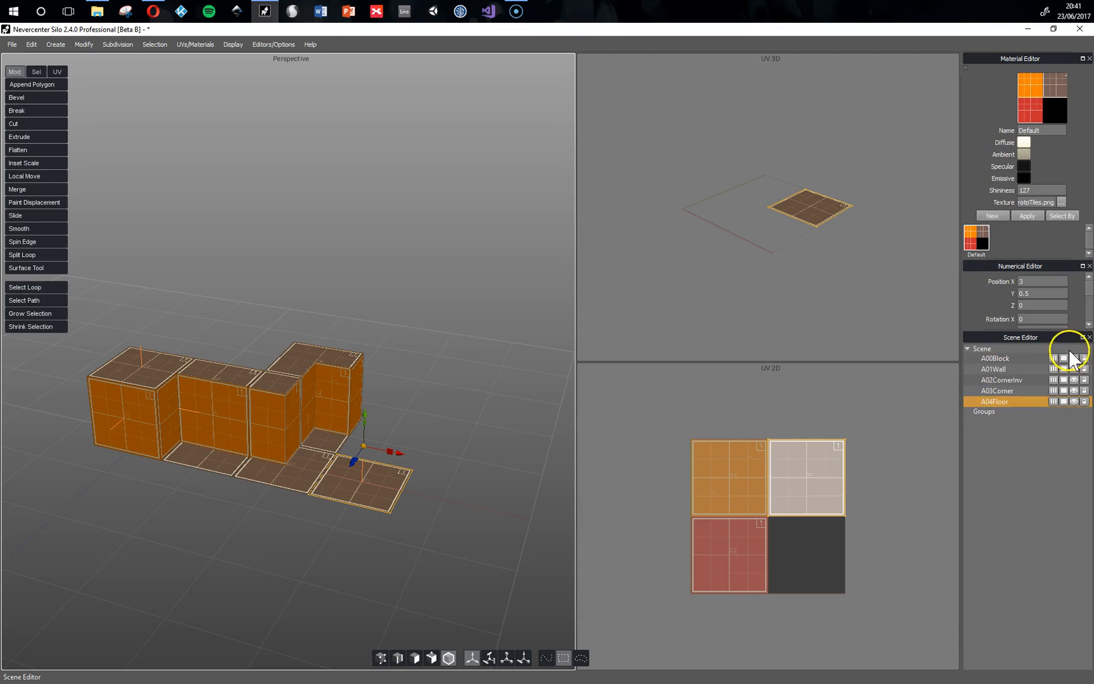
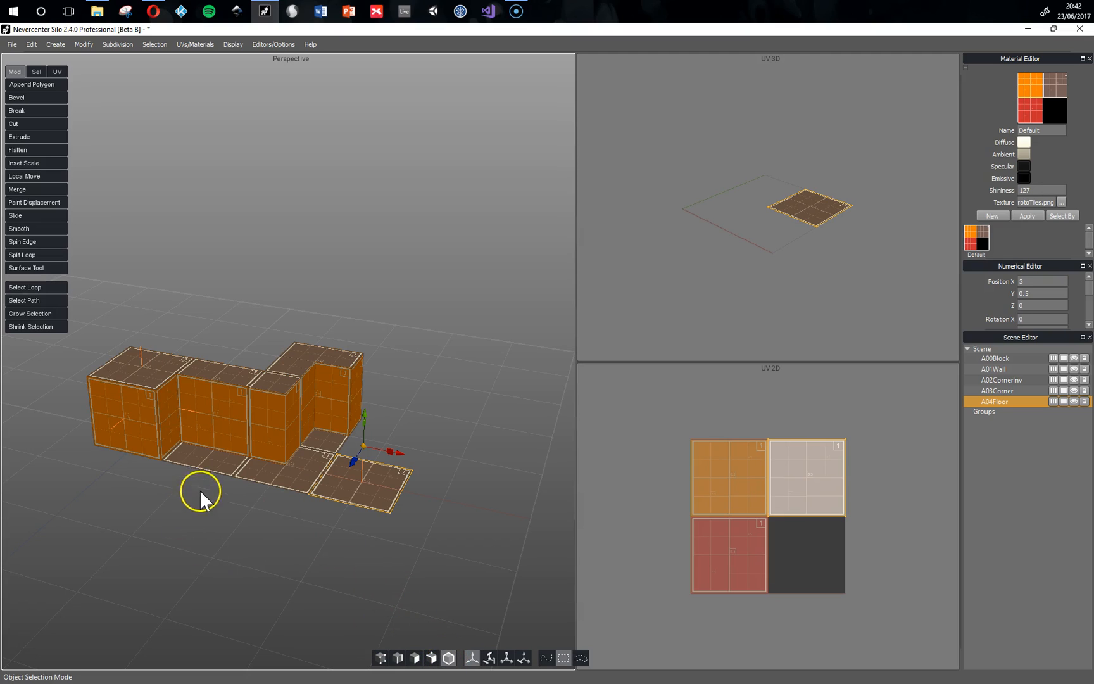
Duplicate the A01Wall piece and place the copy at a Z position of 1
left_click(213, 447)
key("ctrl+c")
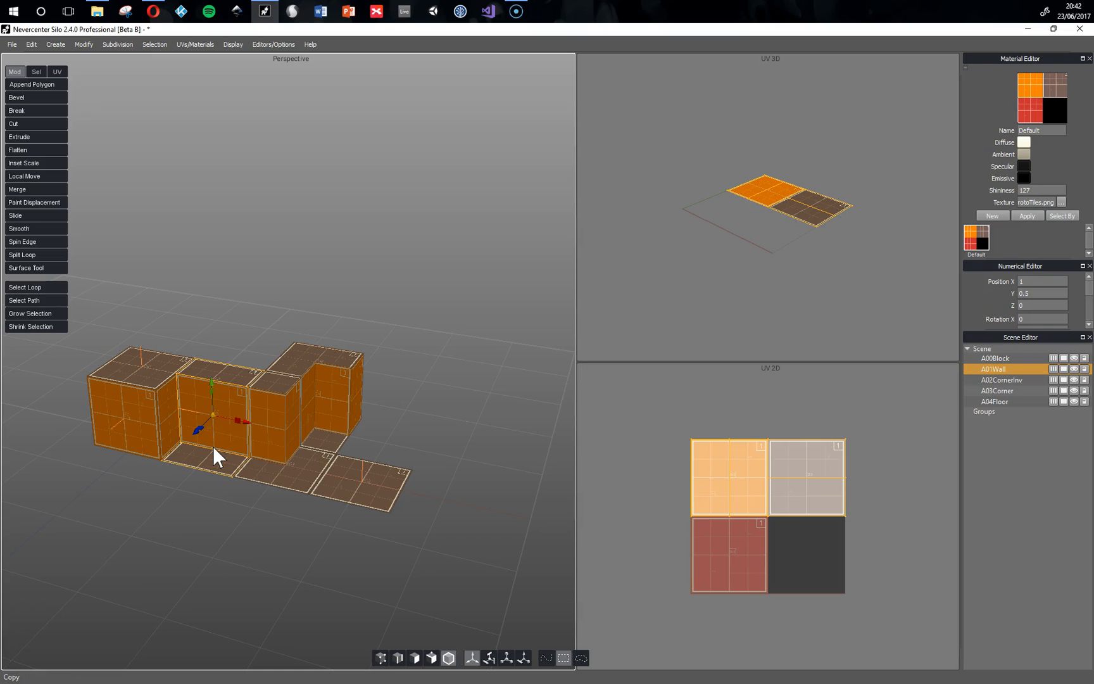
key("ctrl+v")
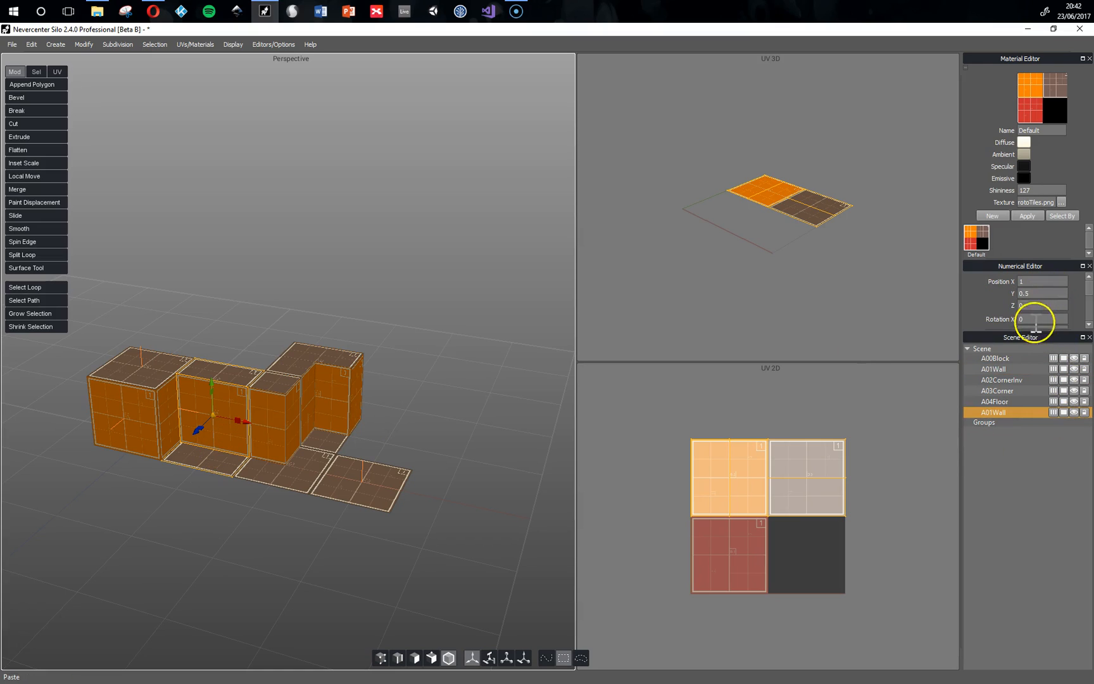
left_click_drag(1033, 332, 1022, 499)
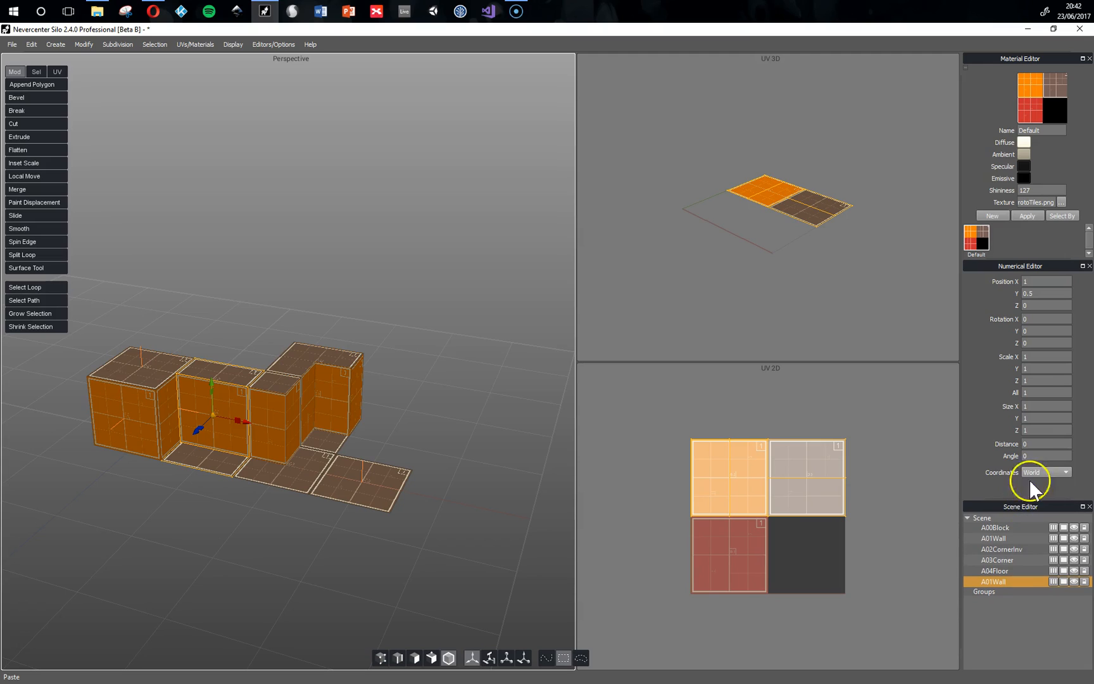
double_click(1040, 306)
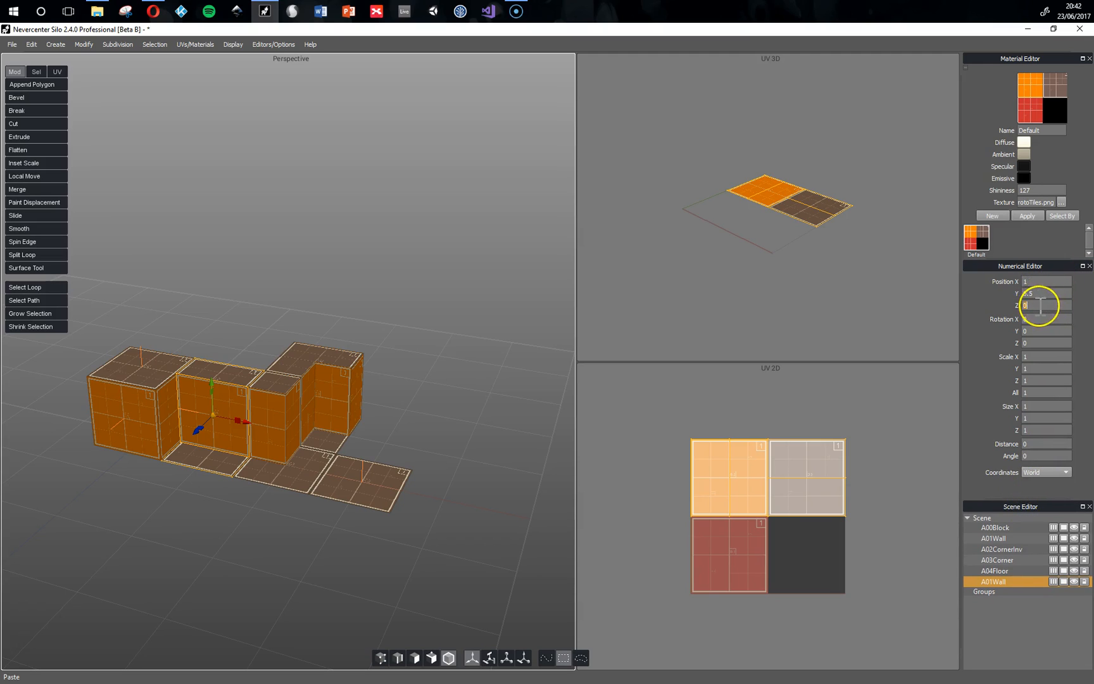
type("1")
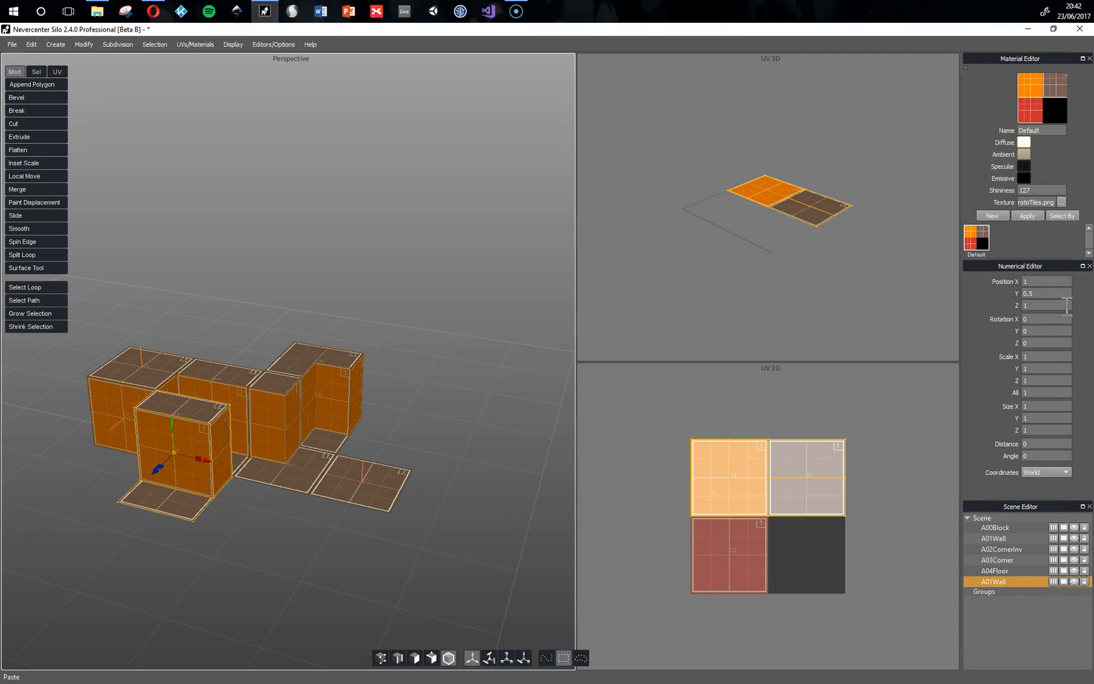
Divide the copied wall's front into four equal horizontal bands by repeatedly splitting loops from its vertical edges
middle_click_drag(240, 542, 360, 473)
scroll(361, 532, "up", 3)
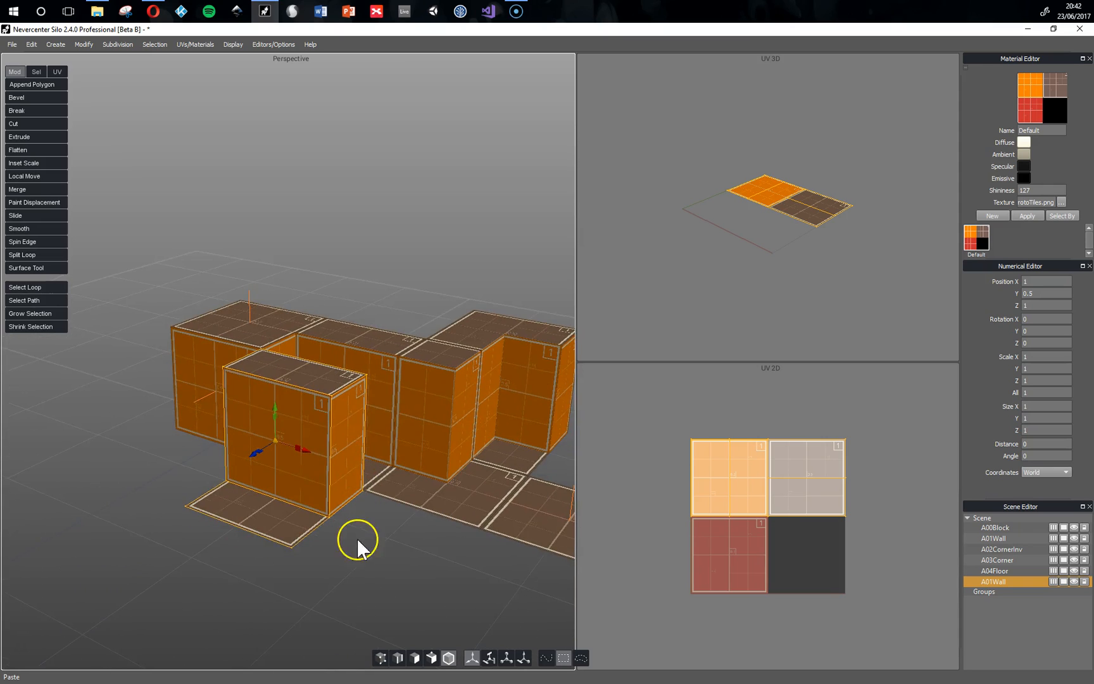
middle_click_drag(357, 537, 367, 544)
left_click(398, 658)
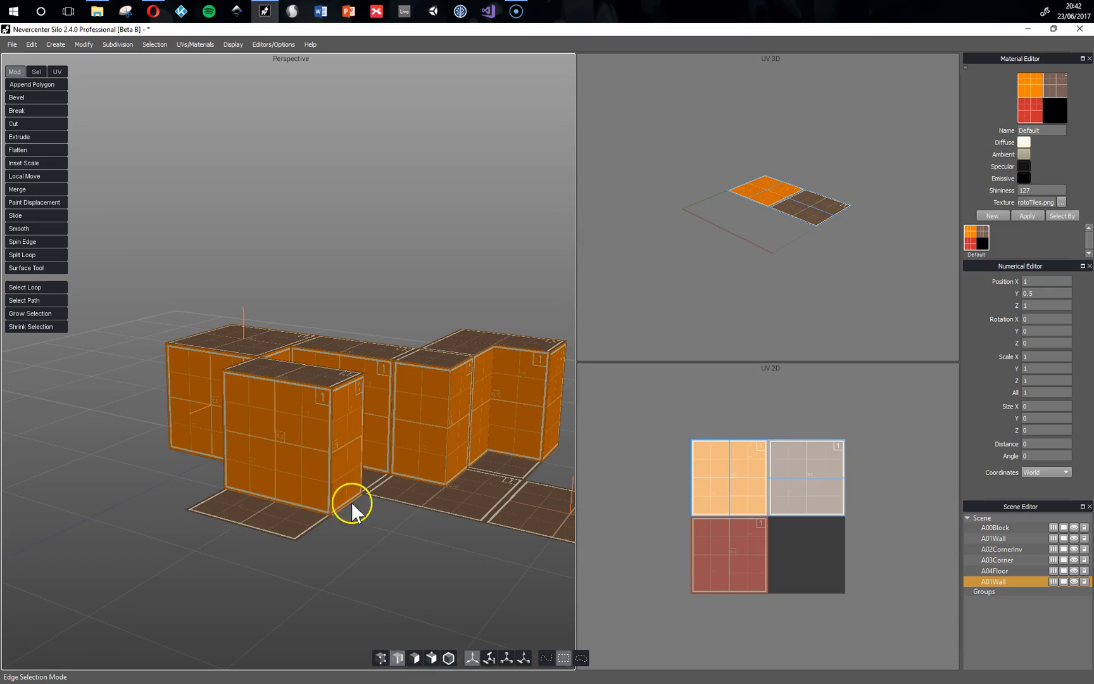
left_click(334, 476)
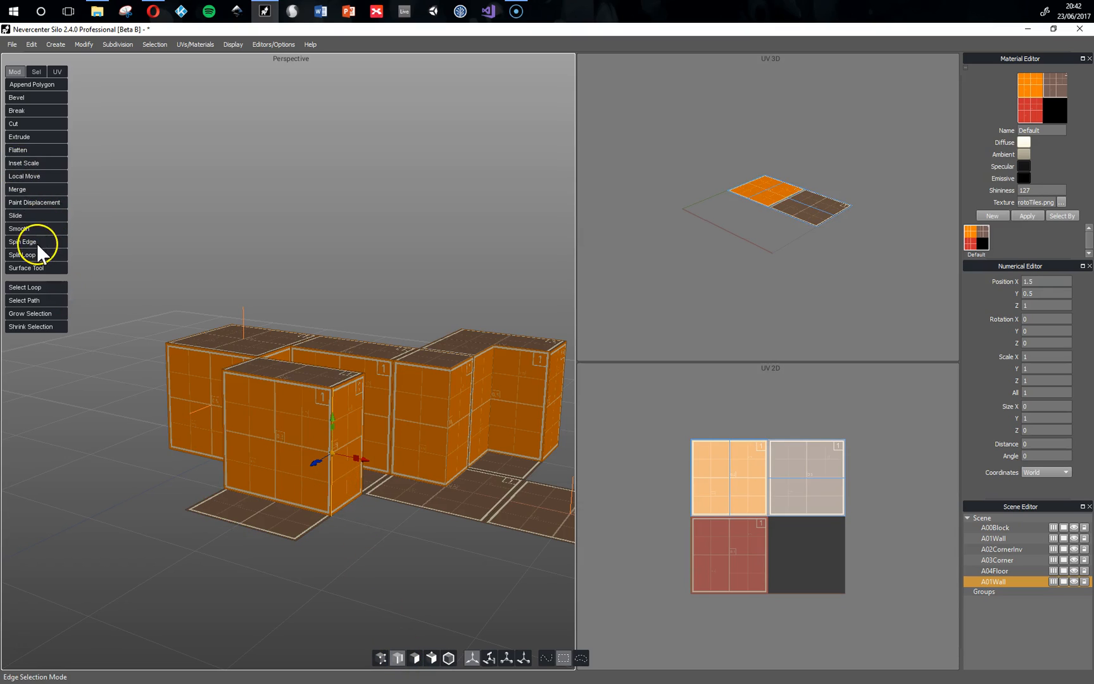
left_click(26, 255)
left_click(97, 293)
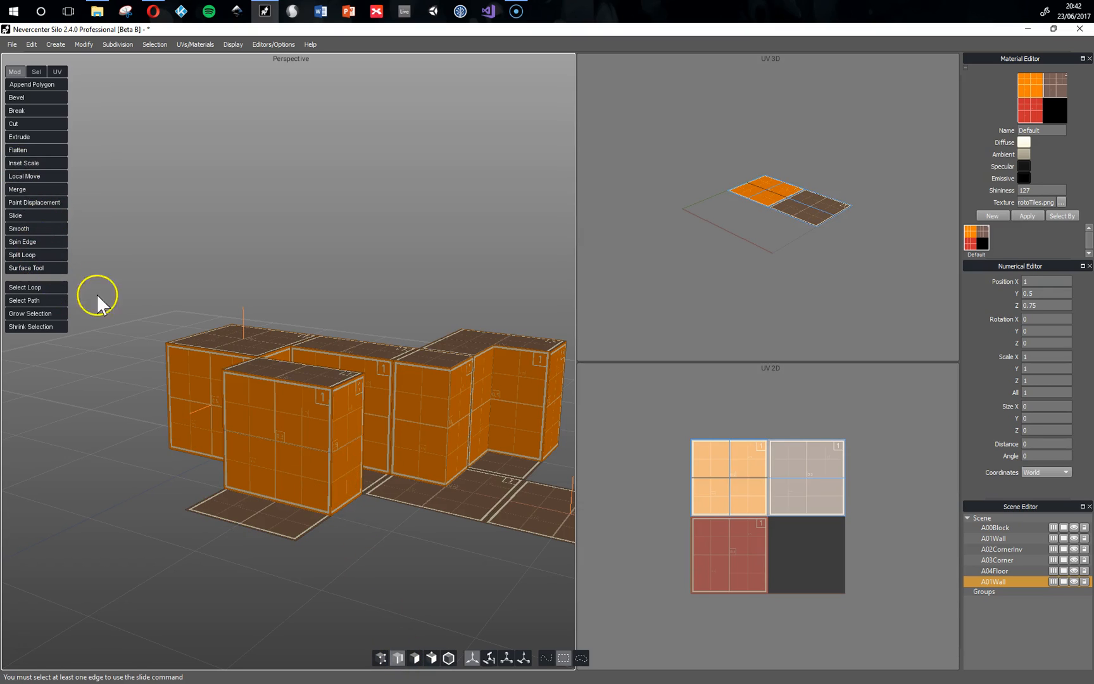
left_click(21, 254)
left_click(328, 484)
left_click(36, 254)
left_click(221, 537)
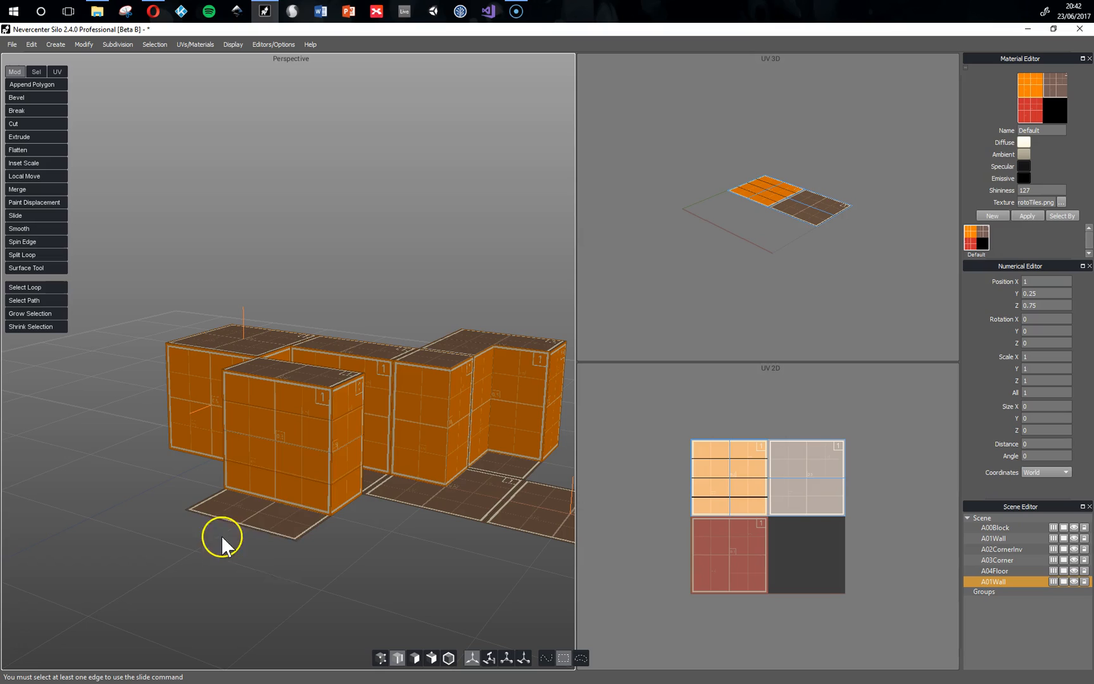
Extrude the two middle bands of the copied wall's front outward by about 0.21
key("d")
left_click(310, 435)
left_click(308, 462, "shift")
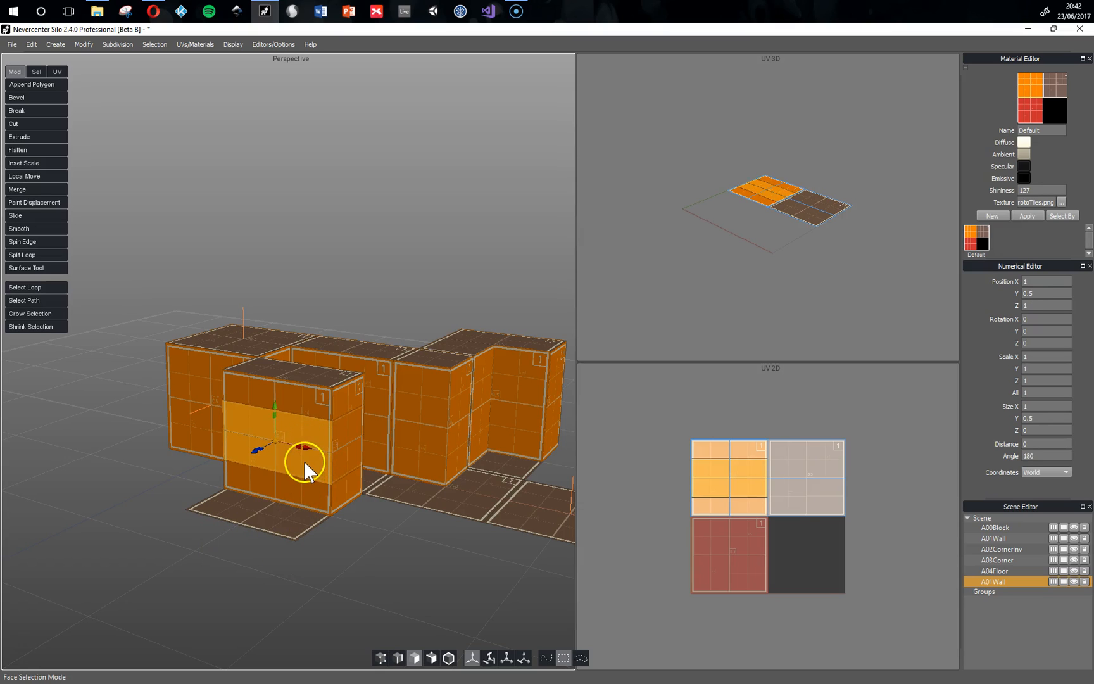
left_click(25, 138)
left_click_drag(271, 444, 303, 444)
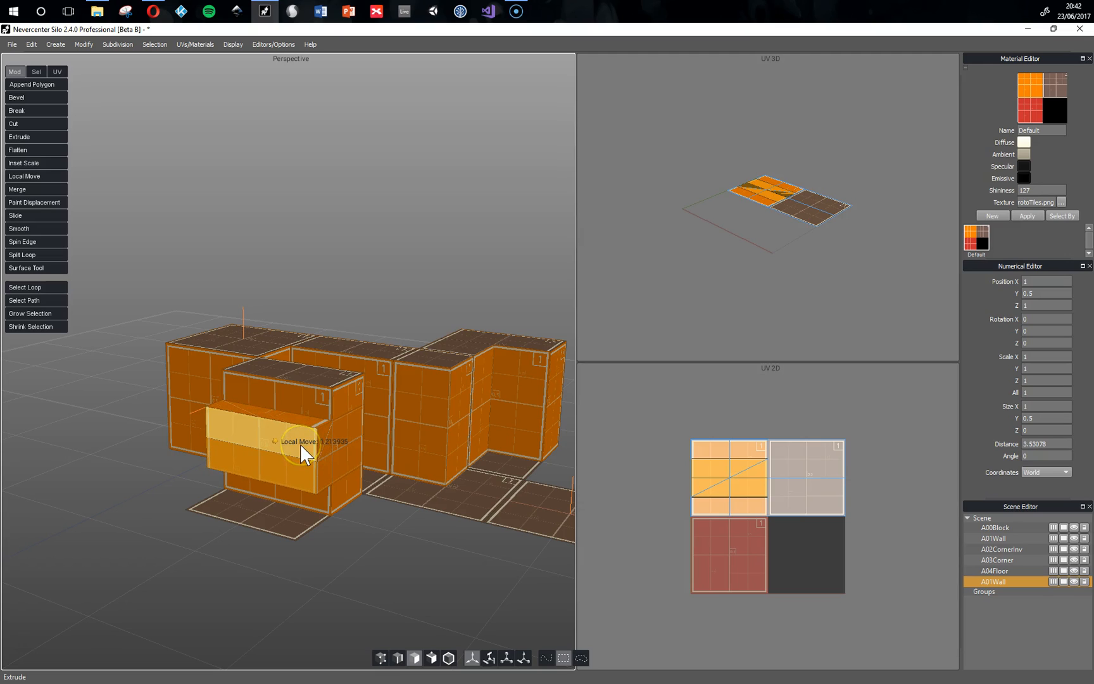
Scale the extruded front faces vertically to a height of about 0.22, giving the protrusion sloped sides
key("space")
left_click(506, 658)
left_click_drag(260, 417, 263, 435)
Try extruding the upper base edge of the wall's protrusion outward by about 0.13 and undo it
middle_click_drag(367, 610, 333, 565)
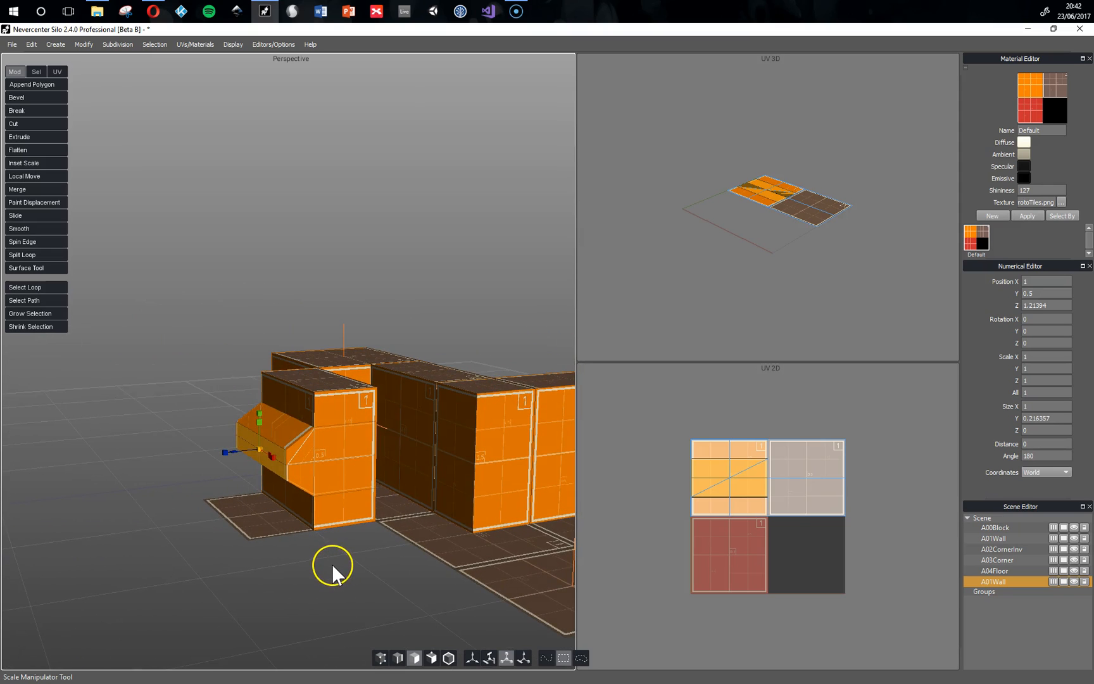
left_click(398, 658)
left_click(279, 421)
key("z")
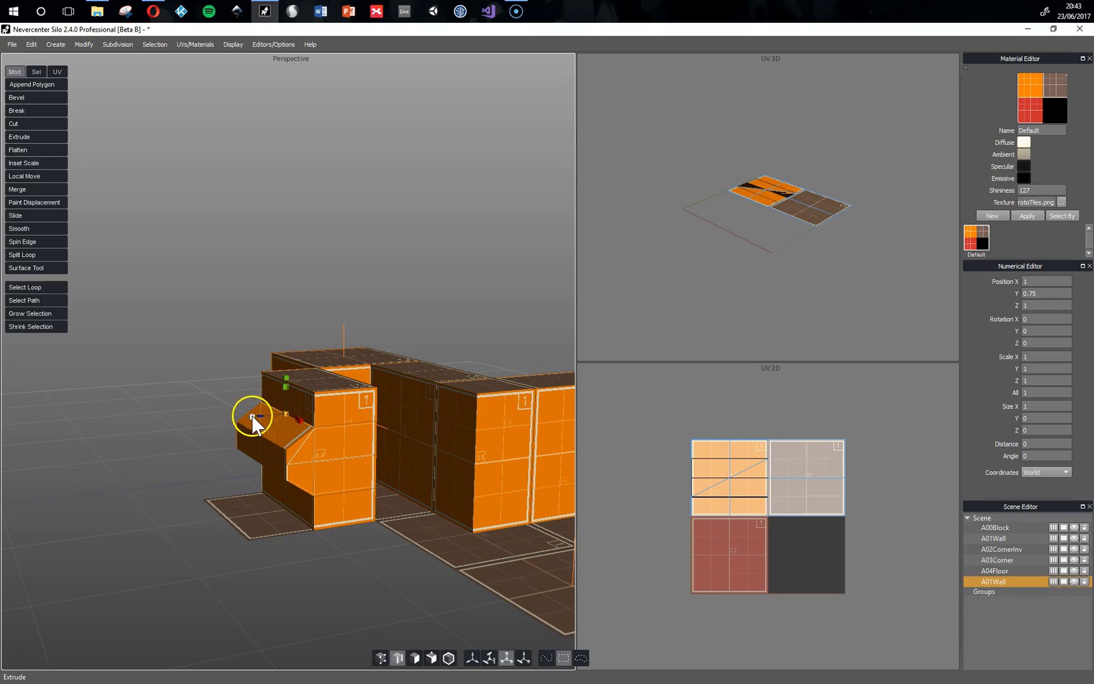
key("w")
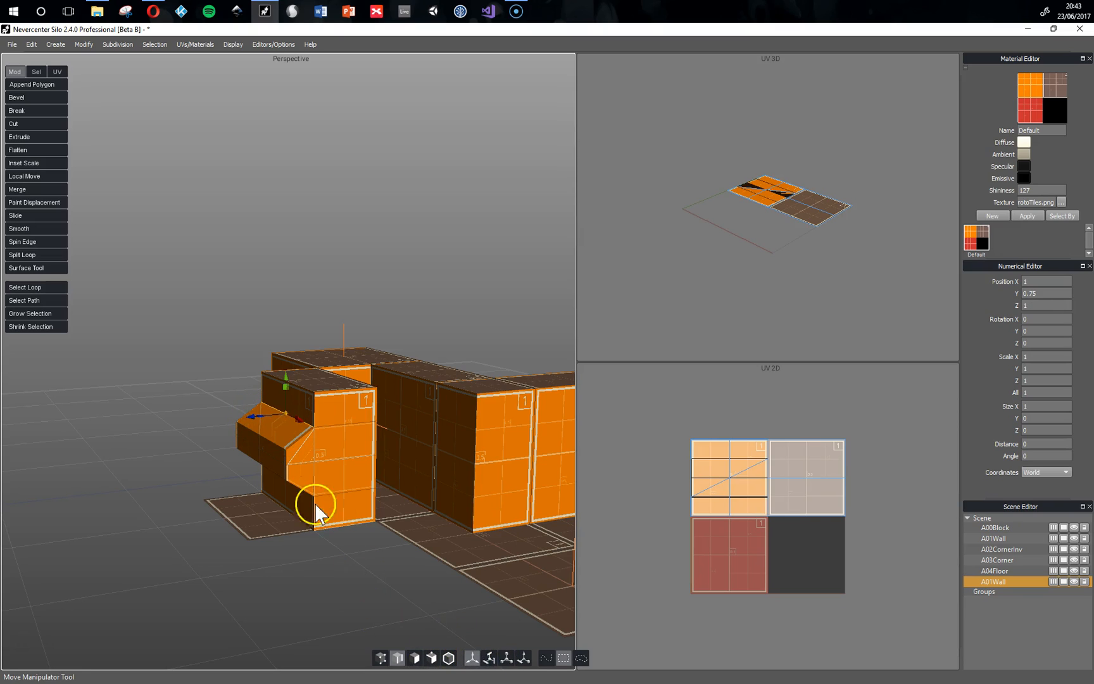
left_click_drag(250, 416, 233, 421)
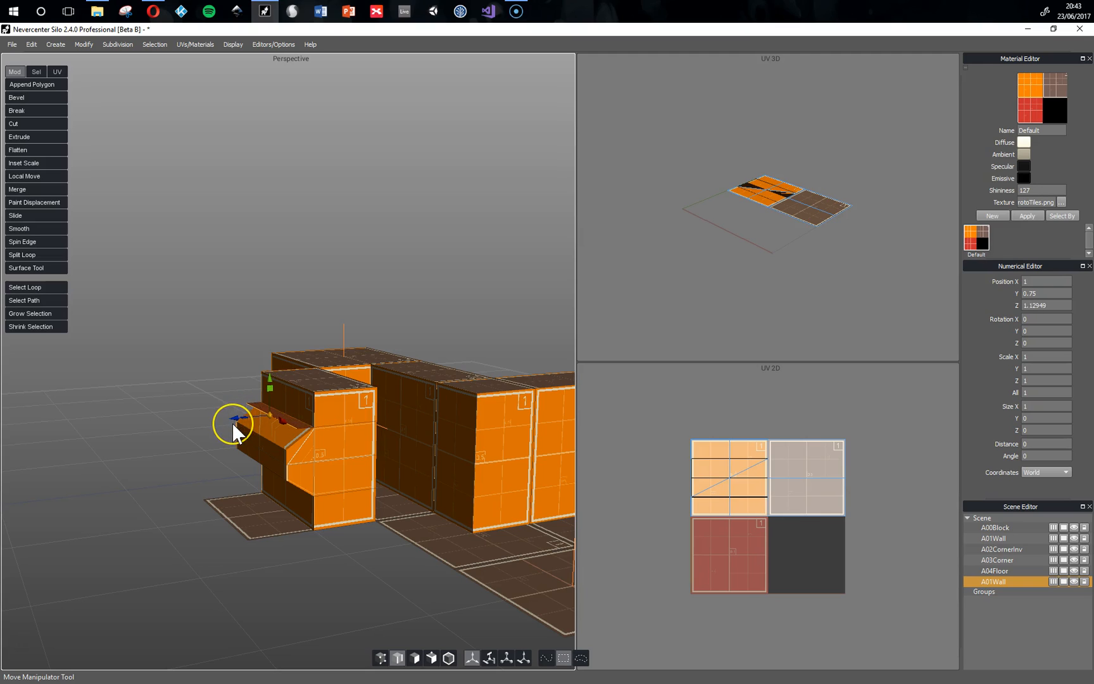
key("ctrl+z")
key("ctrl+z")
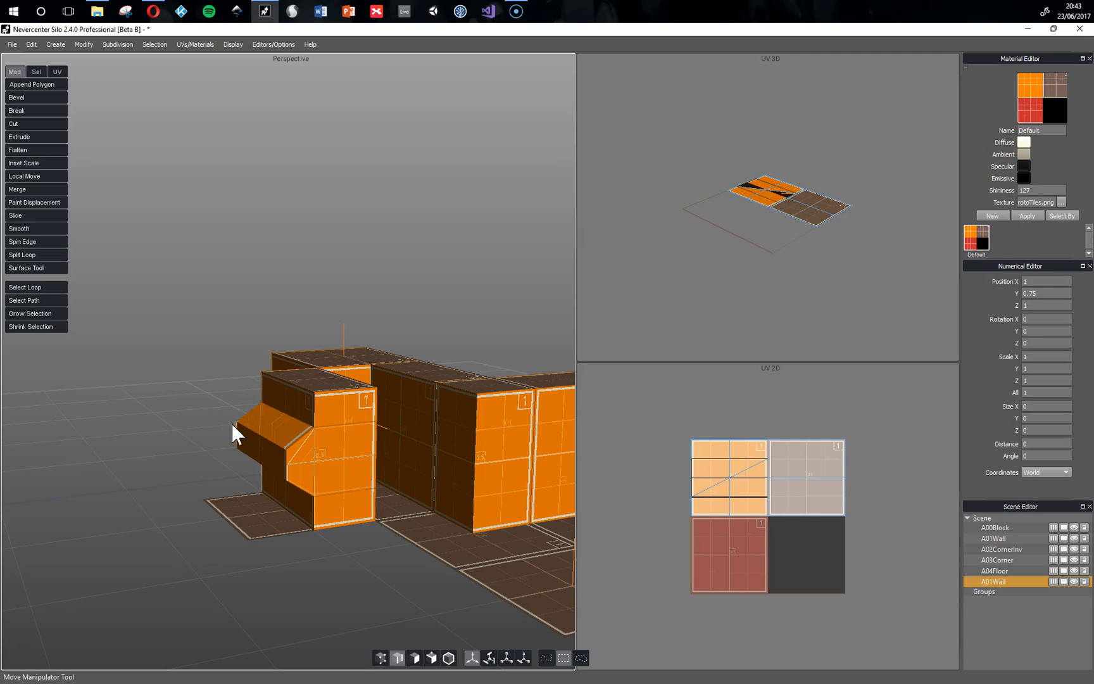
Move the wall protrusion's upper base edge outward by about 0.16 and shift its lower base edge down
left_click(290, 416)
left_click_drag(248, 416, 228, 420)
middle_click_drag(333, 561, 252, 545)
left_click(286, 482)
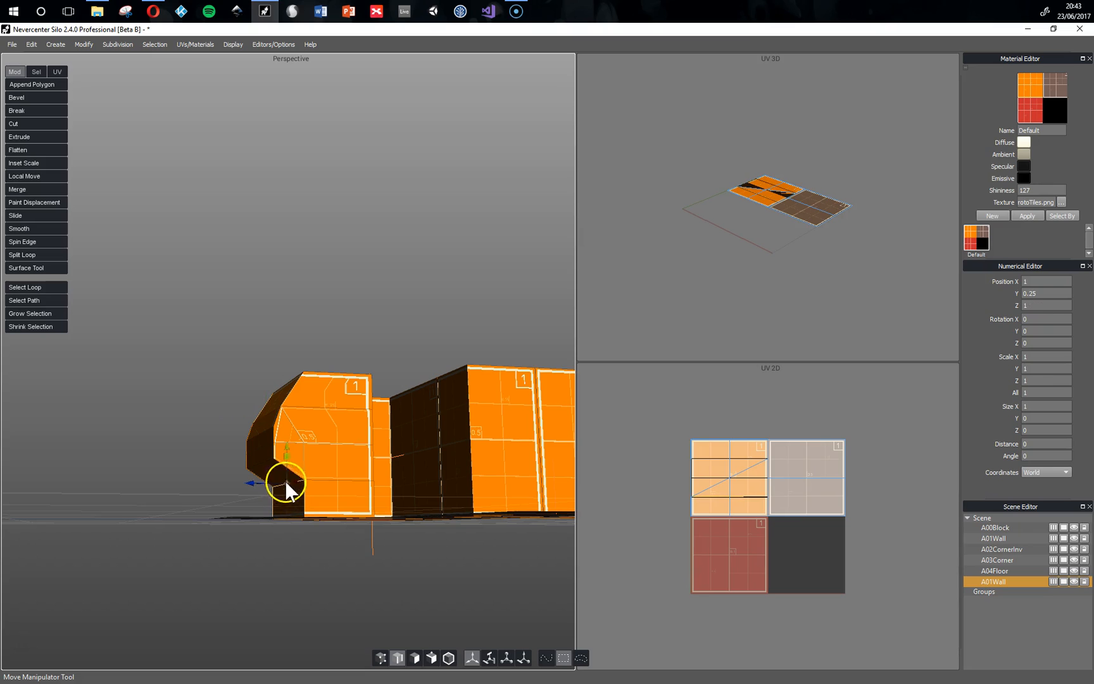
left_click_drag(286, 445, 286, 457)
Select the faces on both ends of the copied wall and recreate their UVs using planar regions
middle_click_drag(243, 536, 336, 596)
left_click(414, 658)
left_click(334, 408)
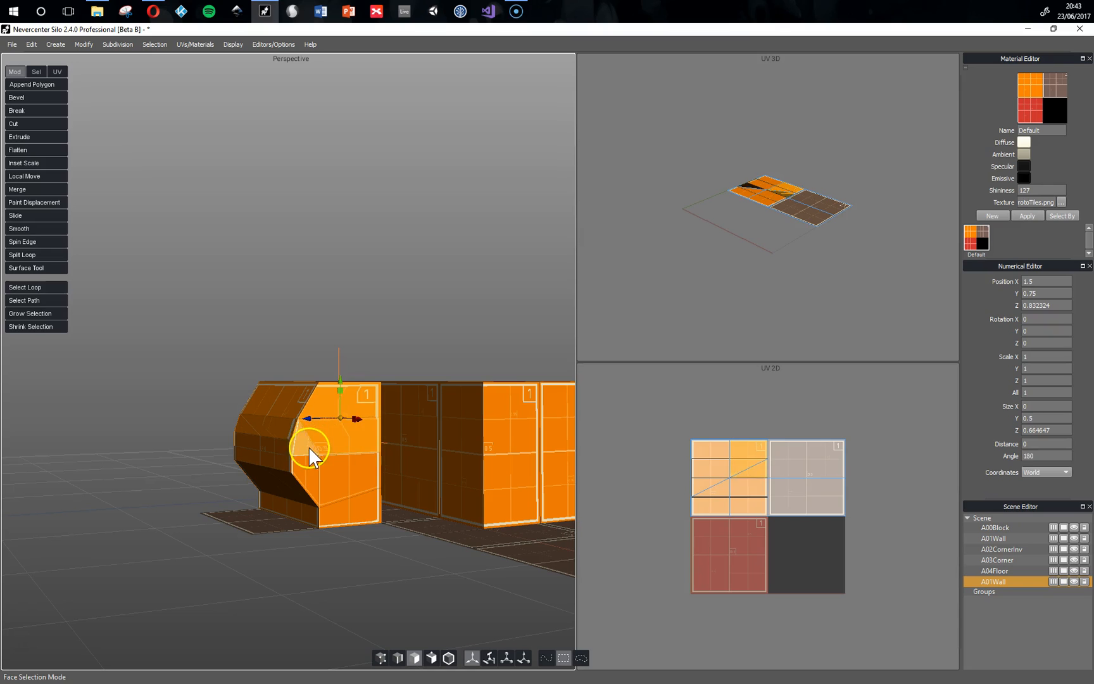
left_click(335, 480, "shift")
middle_click_drag(354, 503, 344, 542)
left_click(279, 461, "shift")
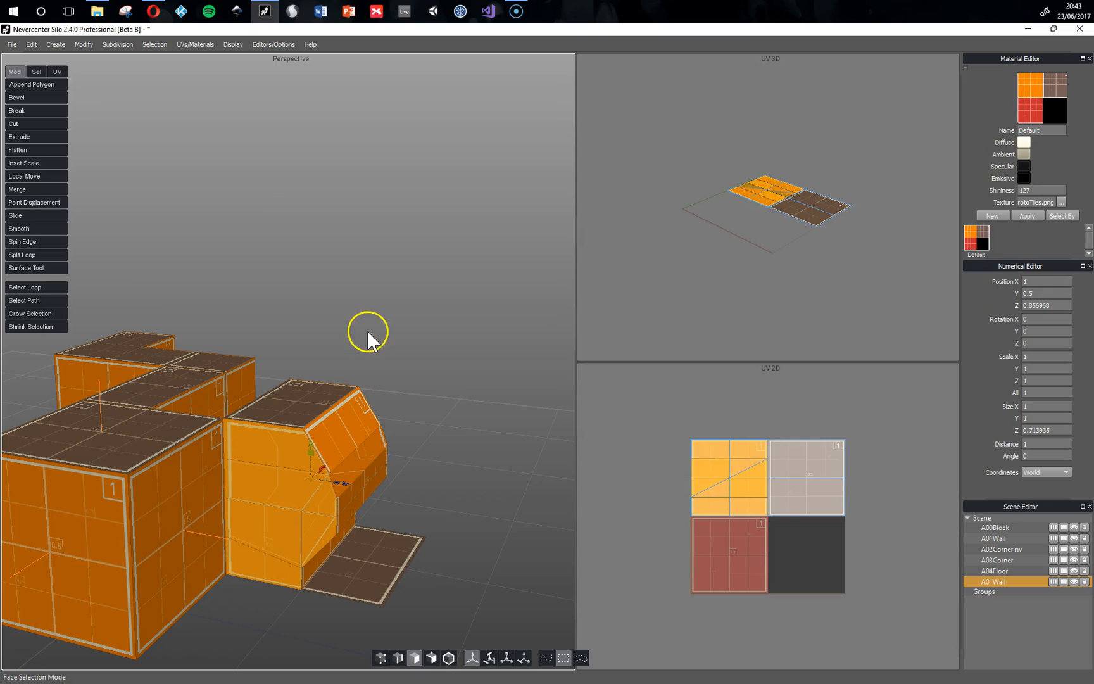
left_click(195, 44)
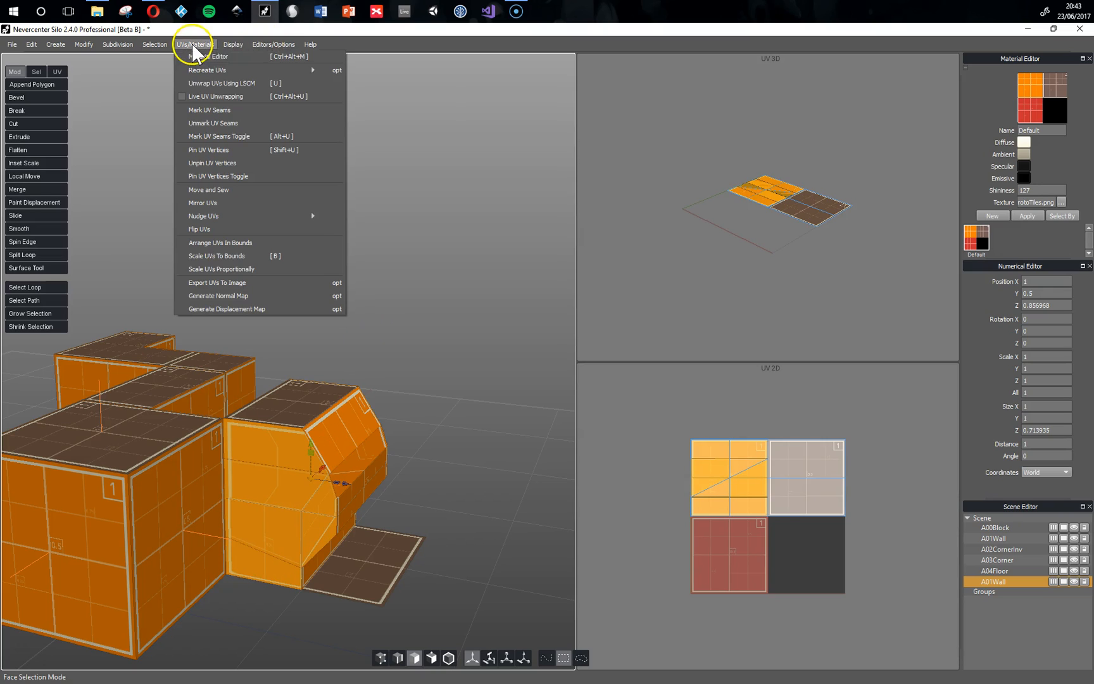
mouse_move(204, 70)
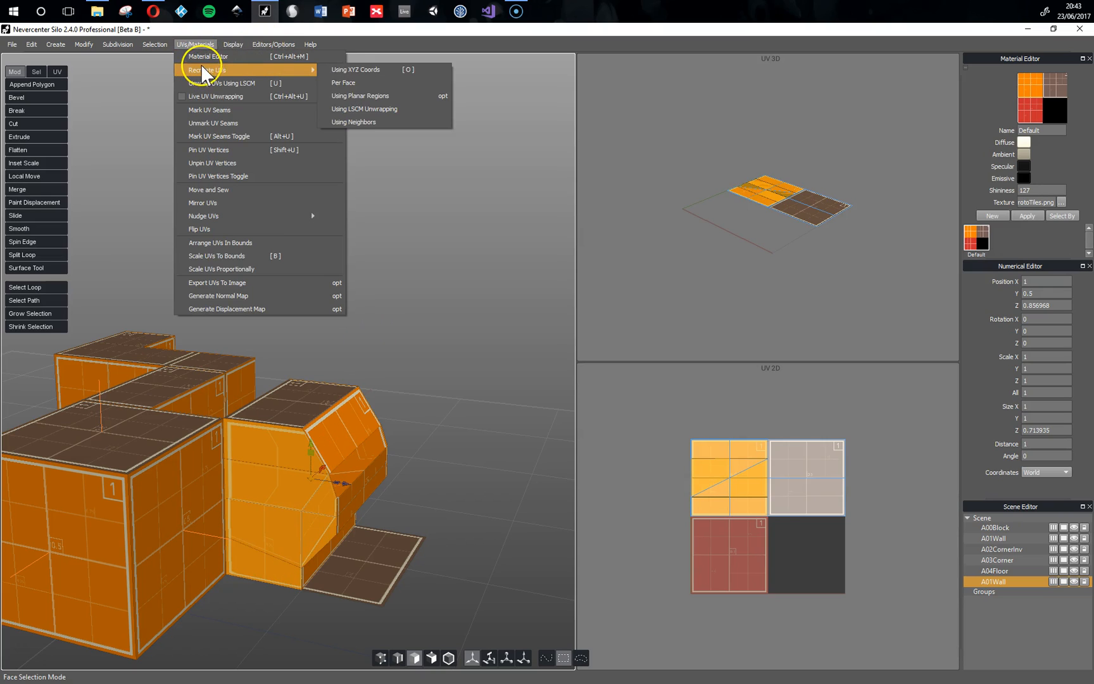
left_click(355, 94)
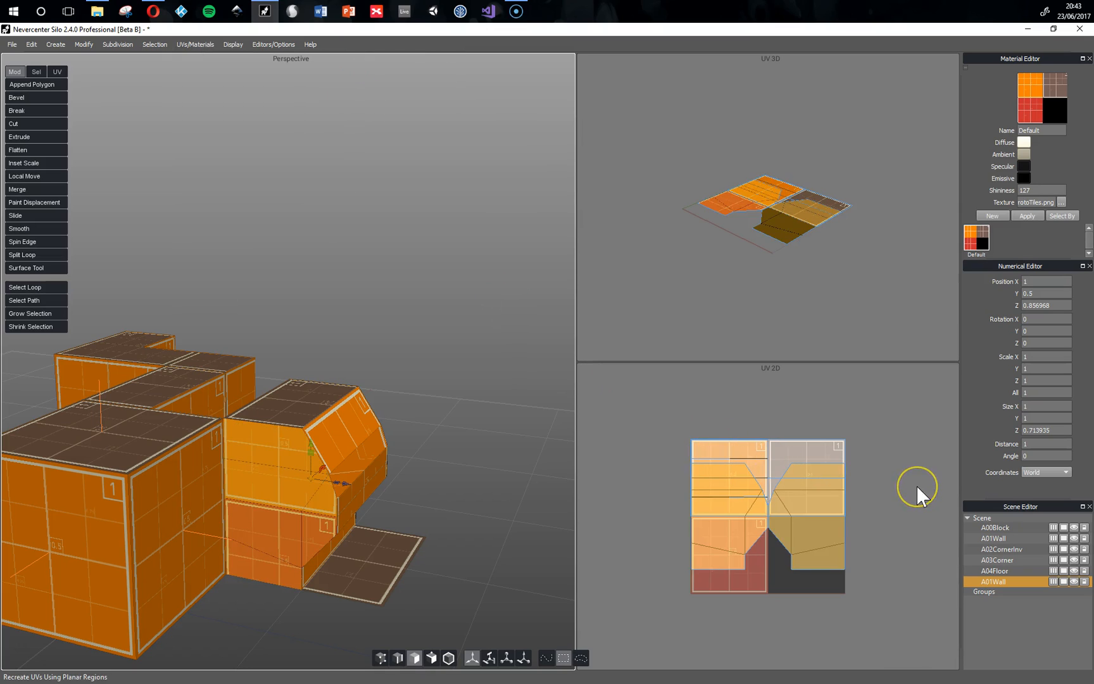
Move the two end-face UV islands clear of the texture, one to each side of it
left_click(901, 508)
left_click(794, 571)
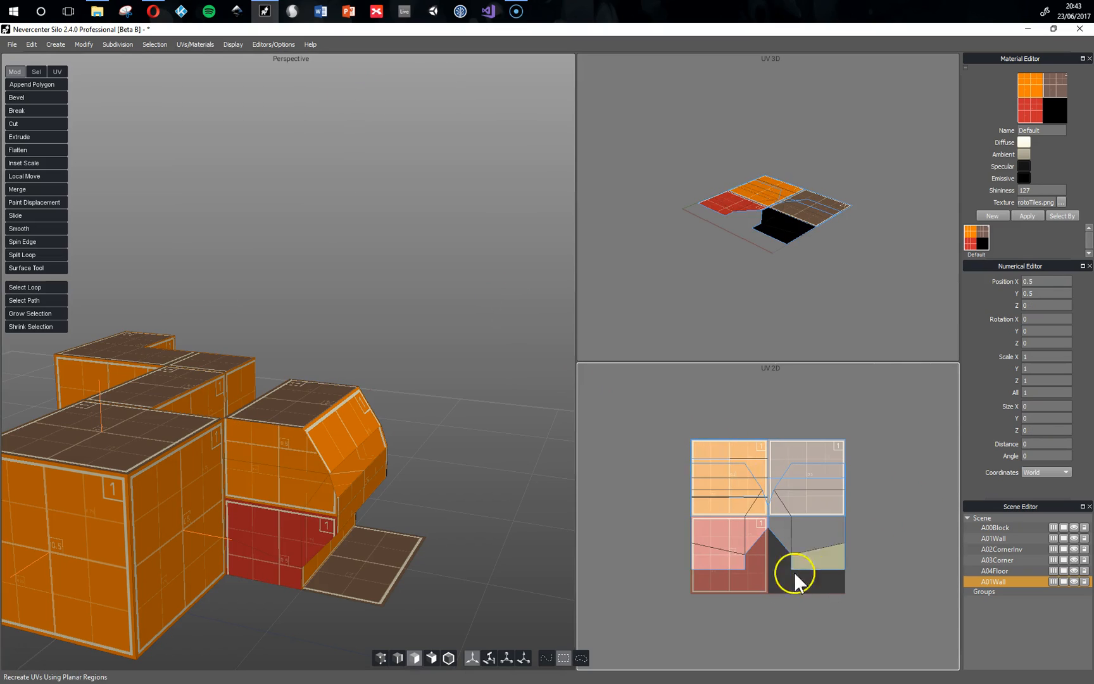
left_click(820, 559)
left_click_drag(843, 518, 731, 559)
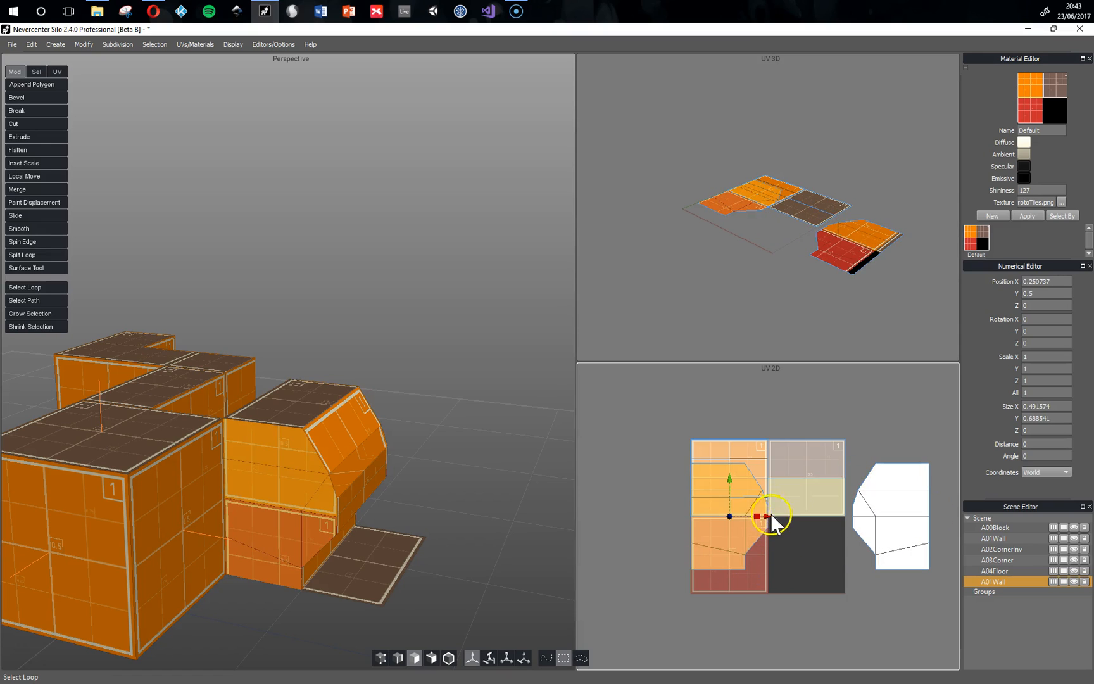
left_click_drag(768, 519, 689, 521)
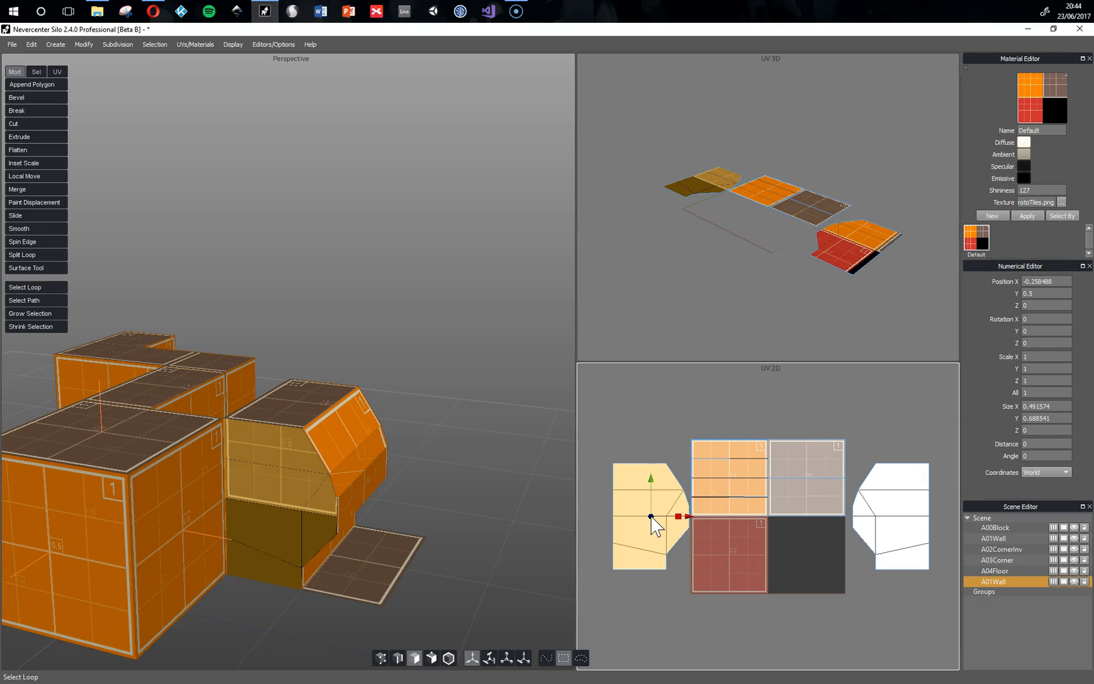
Place the first end-face UV island on the orange tile, scaled to about 0.35 by 0.49 and aligned to the tile's left edge
left_click_drag(652, 516, 730, 479)
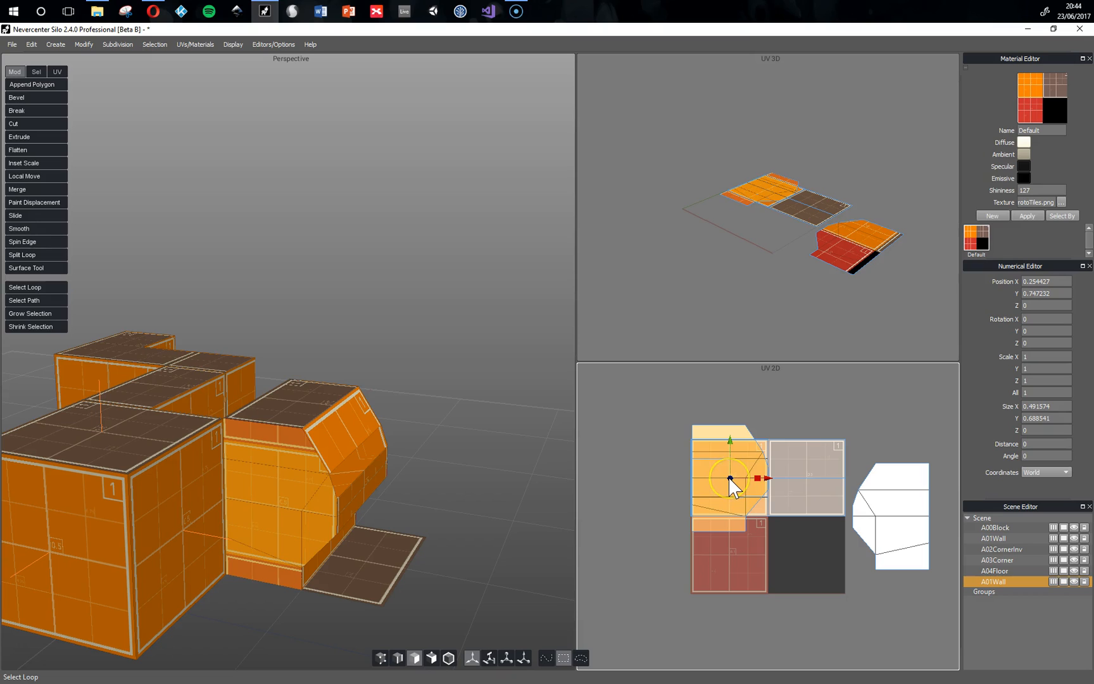
left_click(506, 658)
left_click_drag(744, 477, 707, 480)
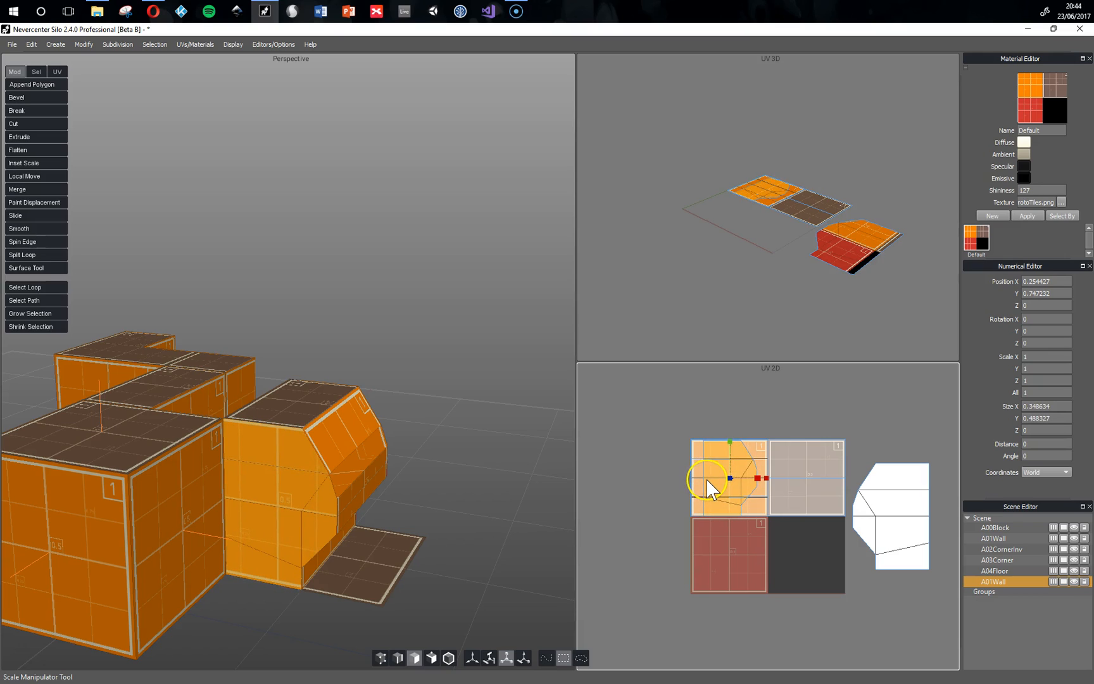
key("space")
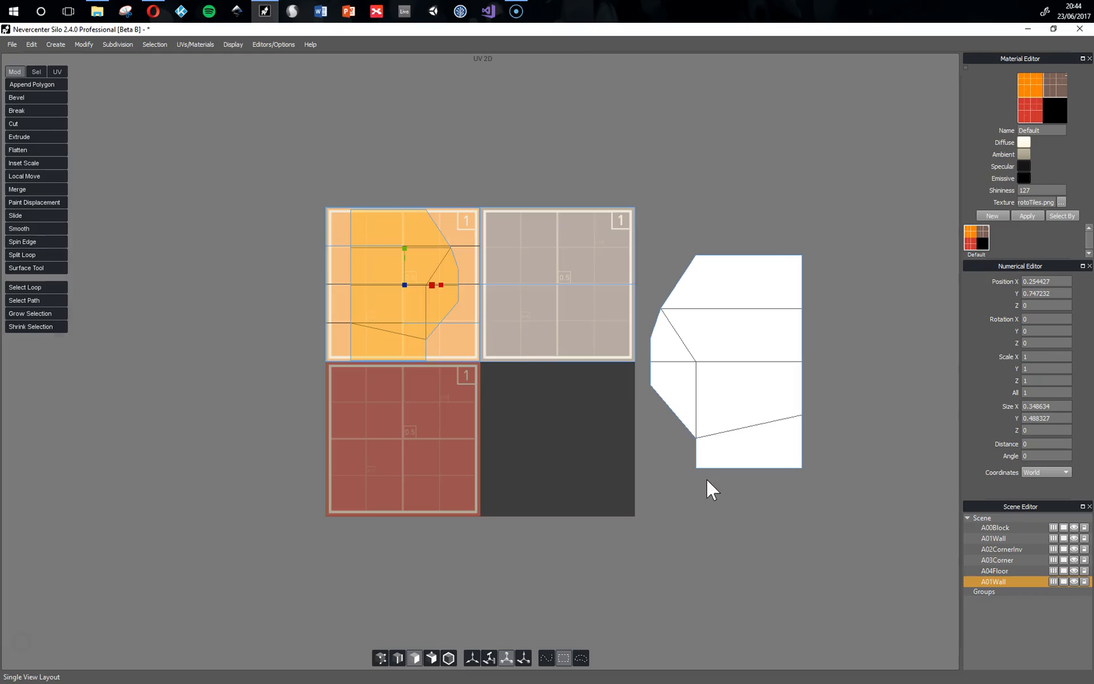
key("w")
left_click_drag(440, 286, 416, 286)
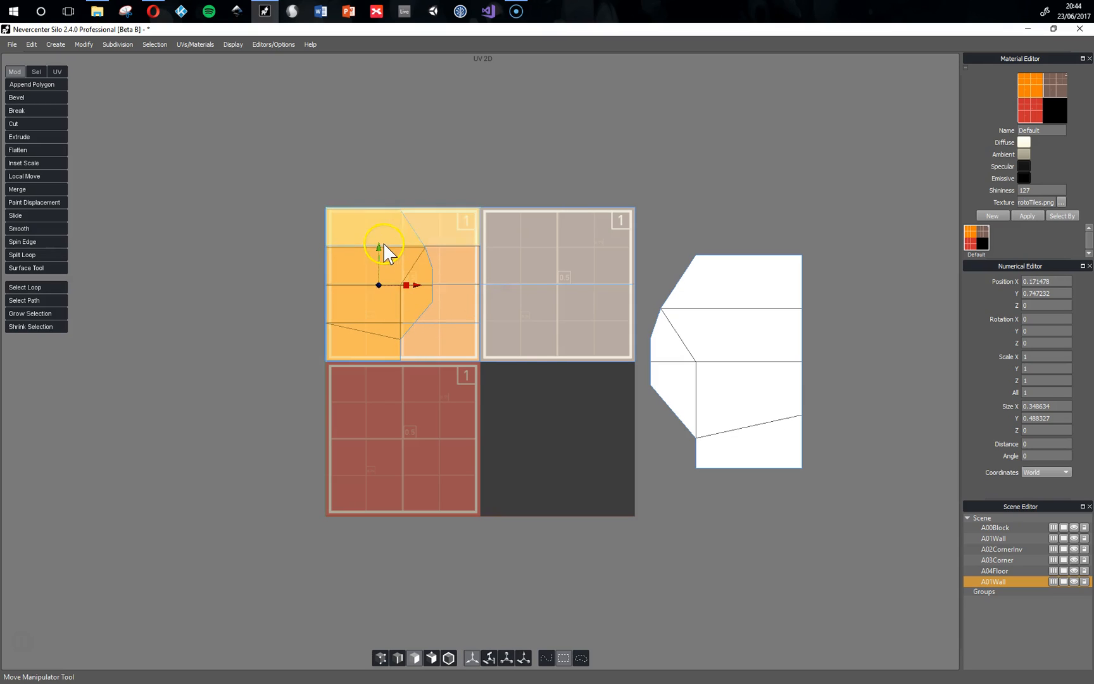
left_click_drag(379, 244, 378, 245)
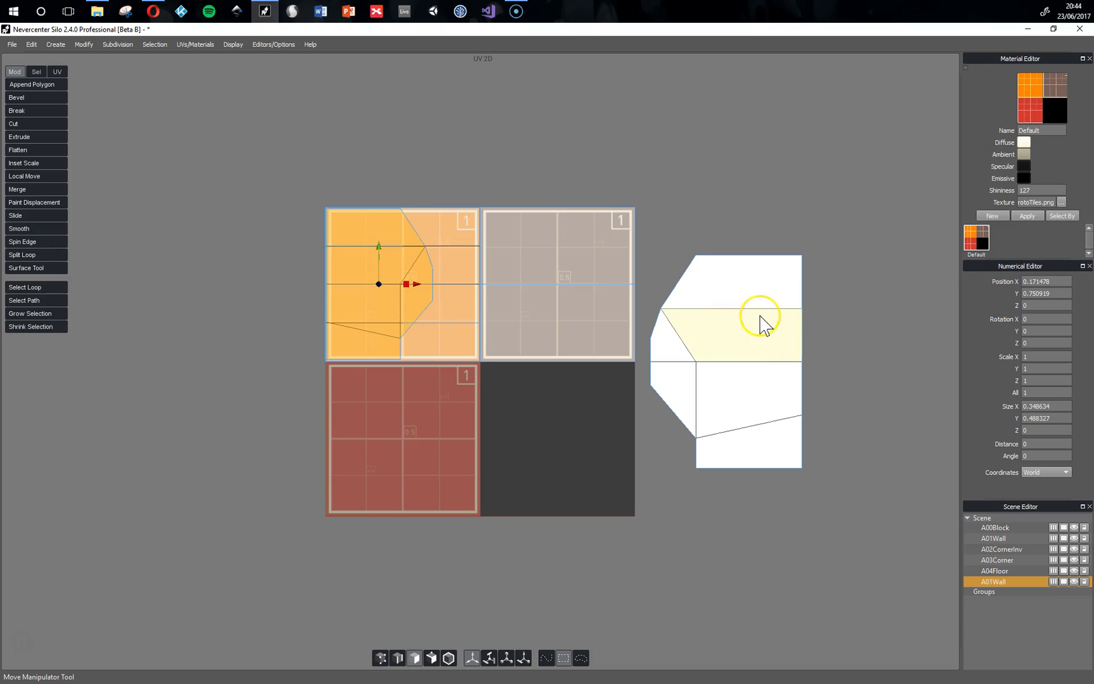
Place the second end-face UV island on the orange tile, scaled to the tile's height and aligned to its right edge
double_click(758, 298)
left_click_drag(727, 362, 402, 284)
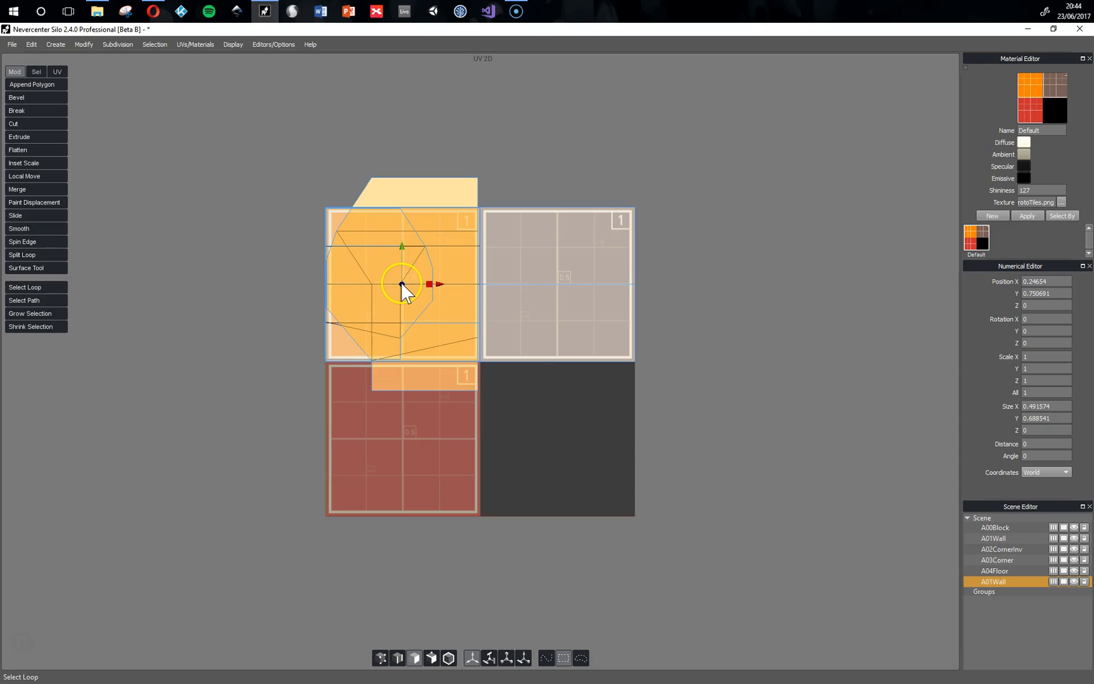
left_click(507, 661)
left_click_drag(403, 313, 465, 286)
left_click(464, 200, "shift")
key("q")
key("space")
Select all of the copied wall's front faces and recreate their UVs using planar regions
left_click_drag(446, 463, 338, 462, "alt")
left_click(302, 418)
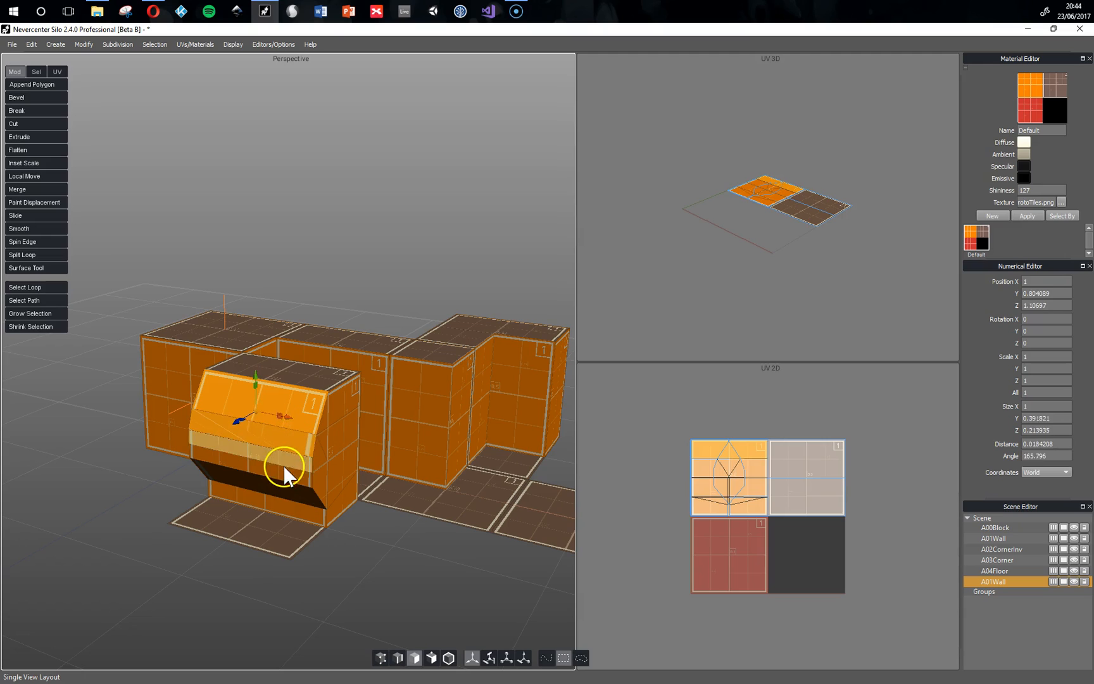
left_click(293, 505, "shift")
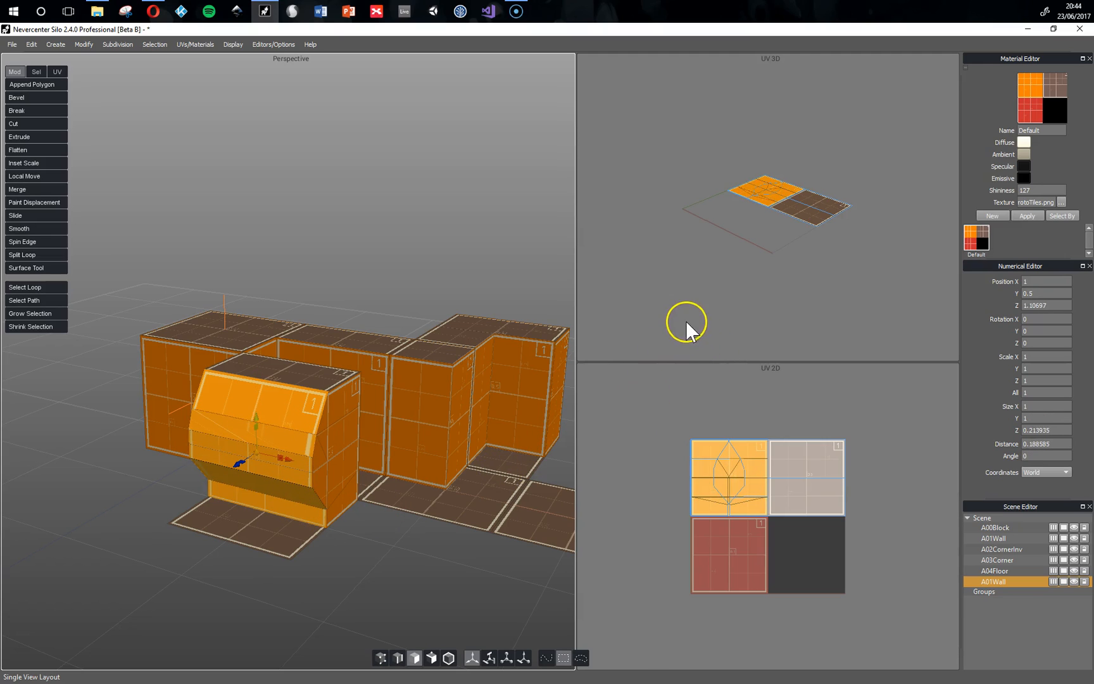
left_click(196, 44)
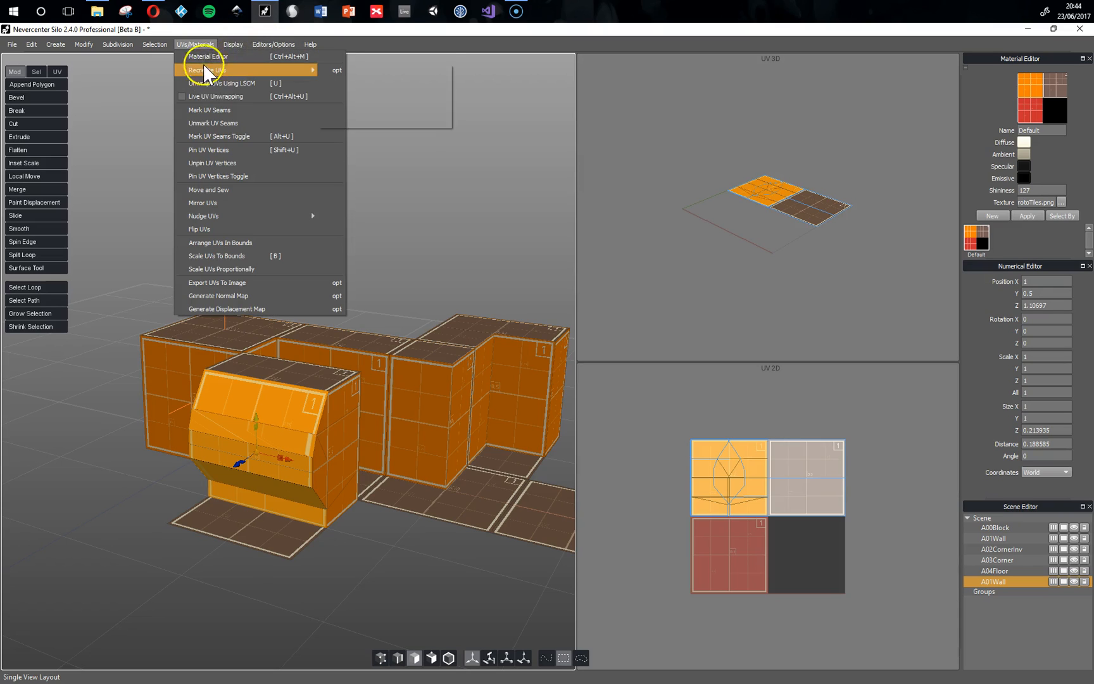
mouse_move(261, 70)
left_click(352, 102)
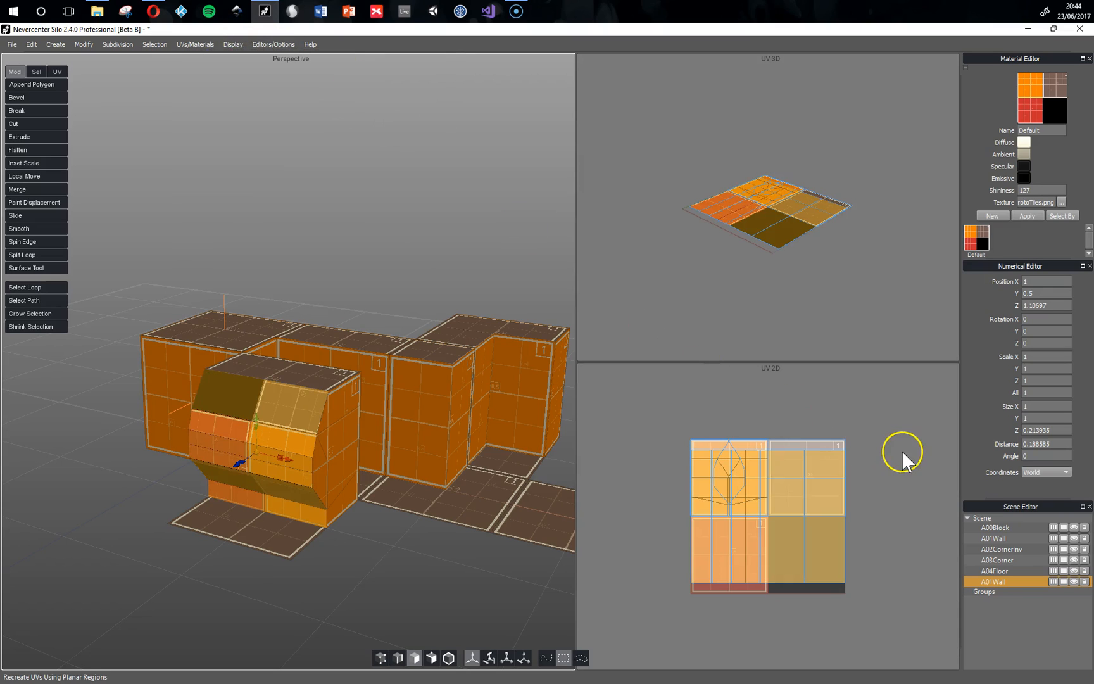
left_click(901, 476)
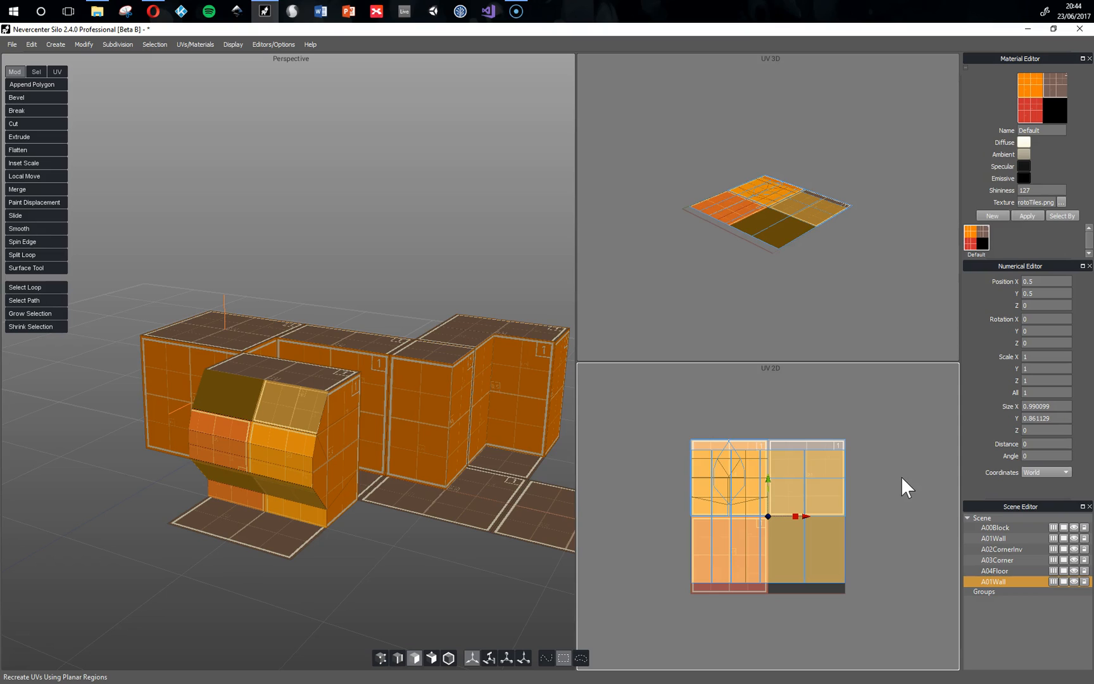
Try rotating the front-face UVs 90 degrees about X and about Y, undoing each rotation
double_click(832, 571)
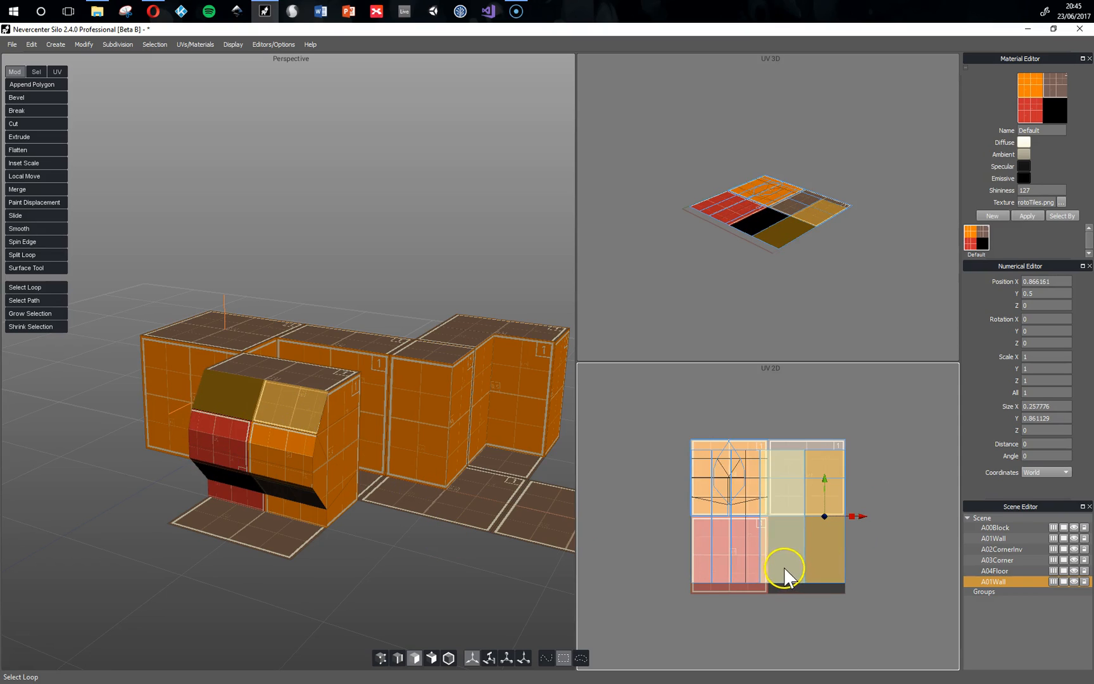
left_click_drag(885, 560, 684, 596)
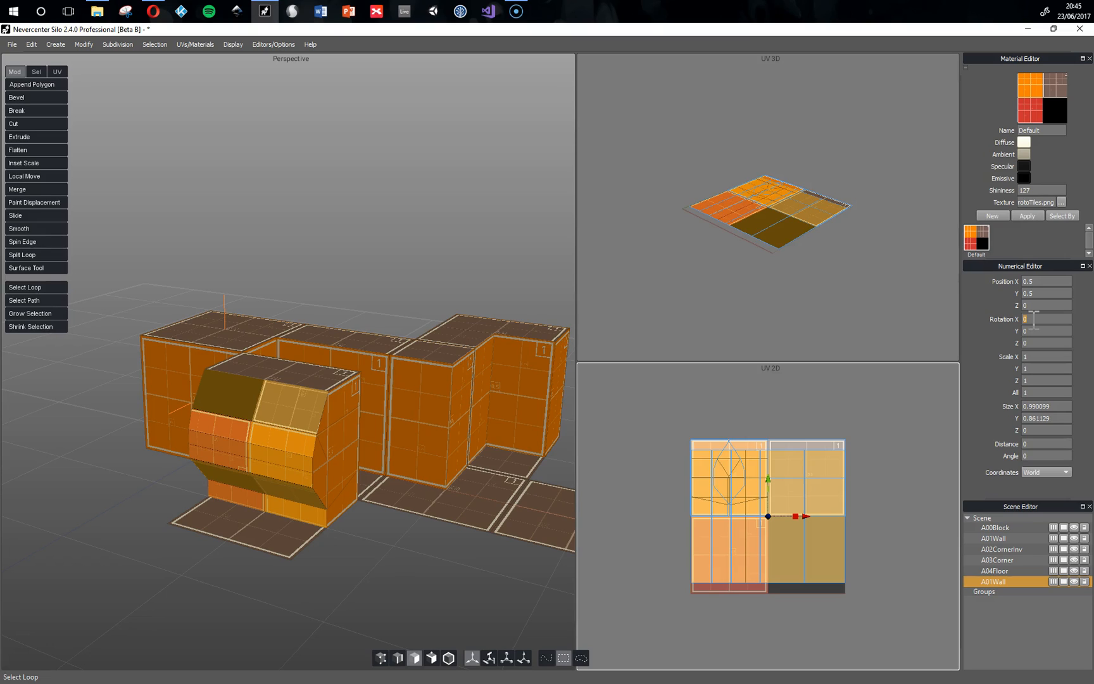
type("90")
key("Return")
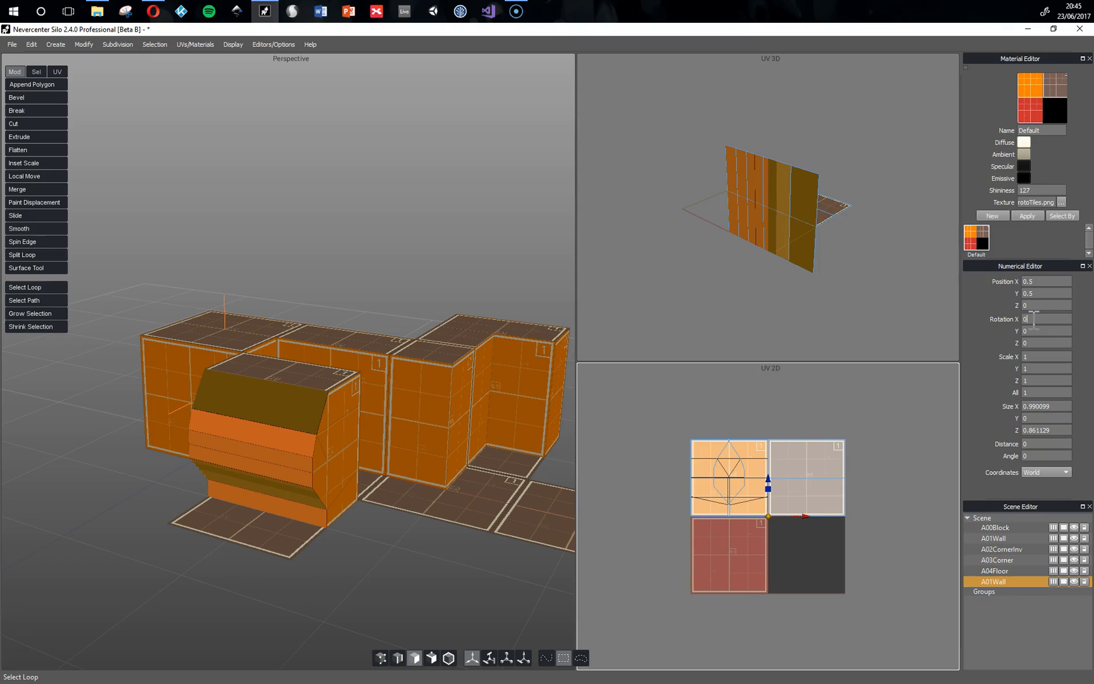
left_click(1037, 331)
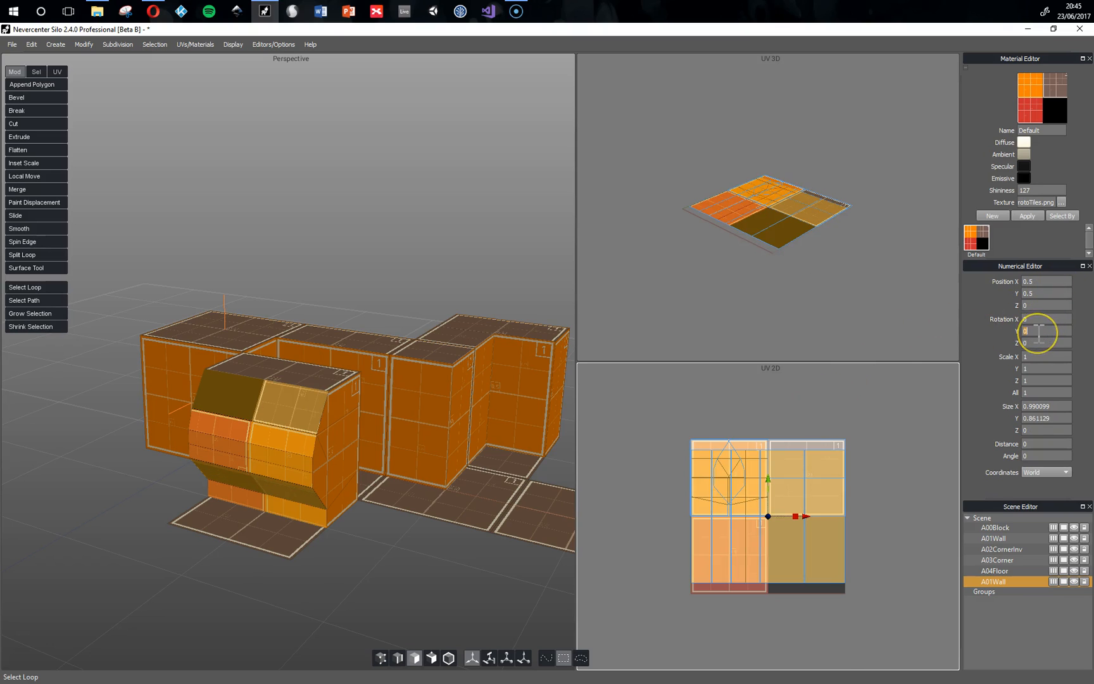
type("90")
key("Return")
key("ctrl+z")
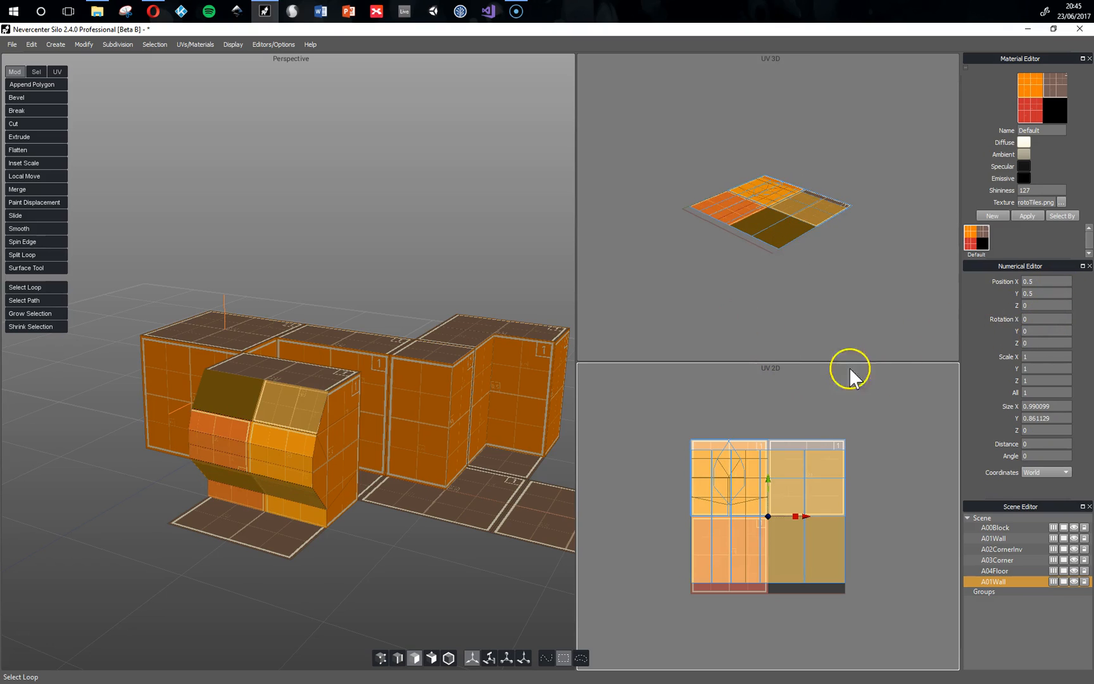
Rotate the front-face UVs 90 degrees about Z and scale them uniformly by 0.5
double_click(1038, 343)
type("90099")
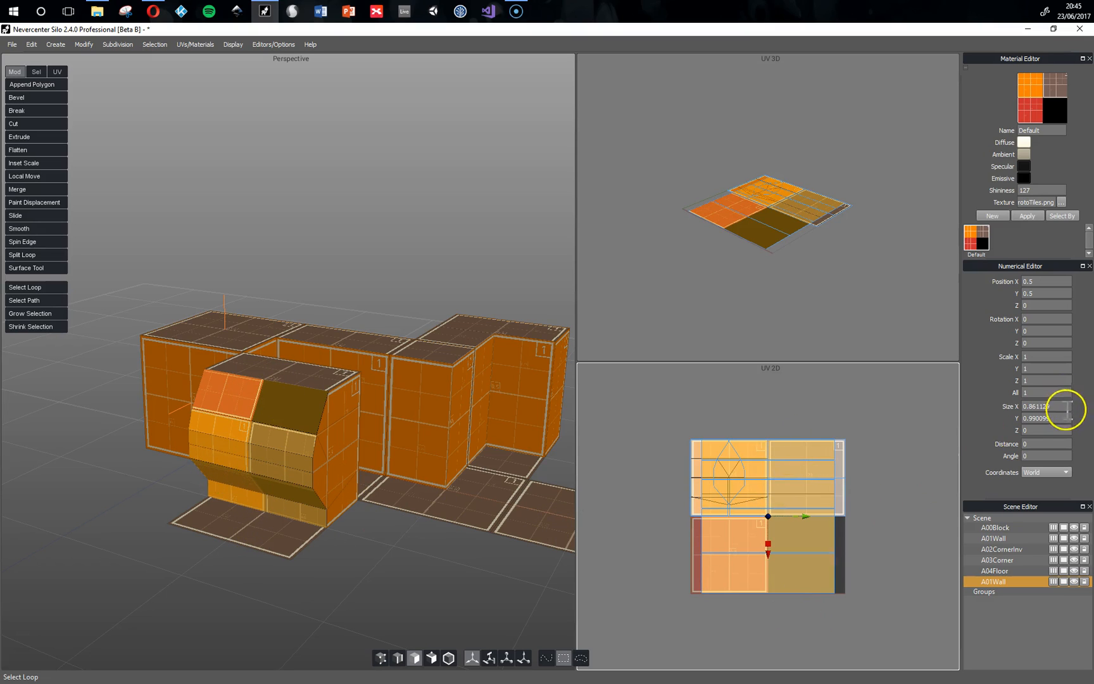
double_click(1032, 393)
type("0.5")
key("Return")
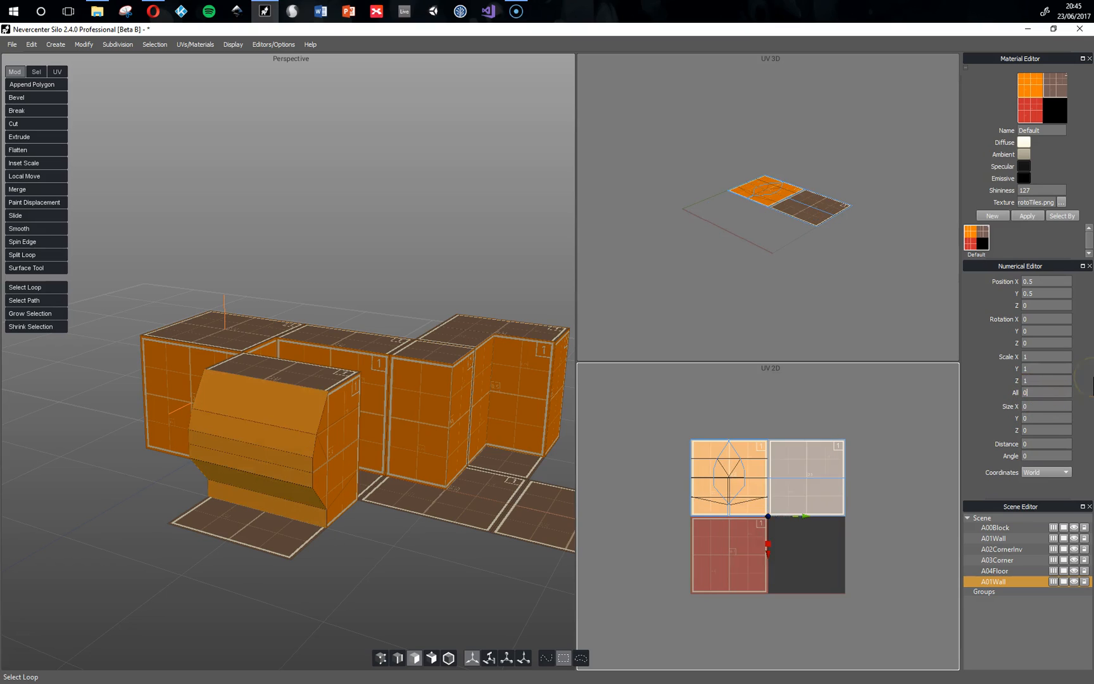
Position the front-face UVs on the orange tile at X 0.25, Y 0.75
left_click(1051, 281)
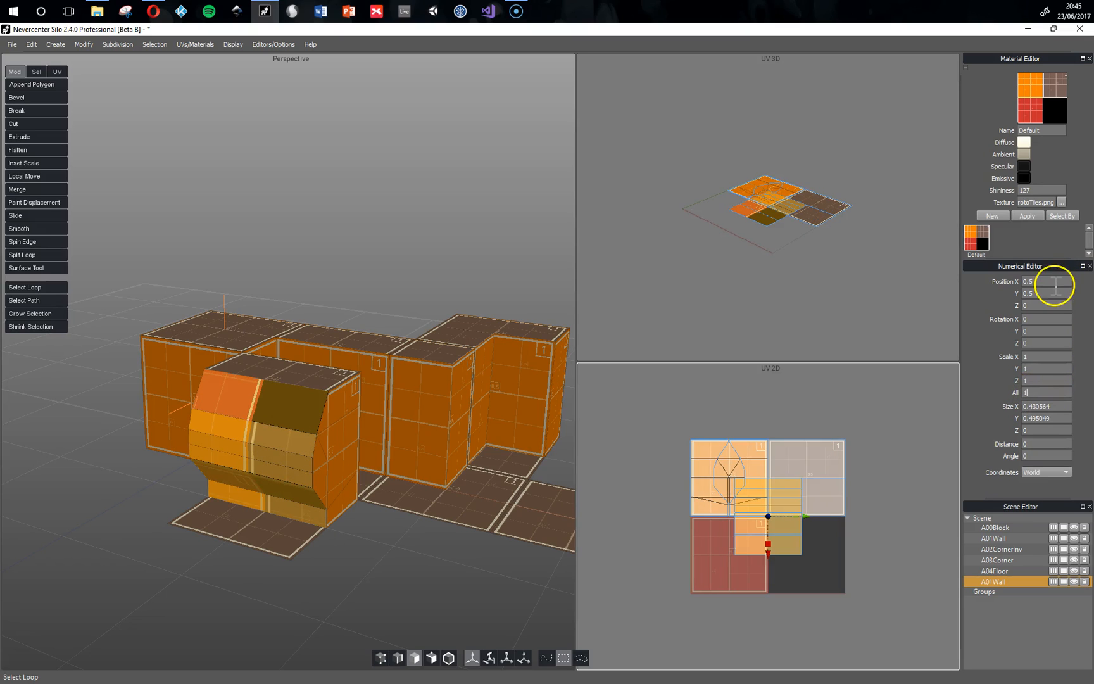
key("BackSpace")
type("25")
key("Return")
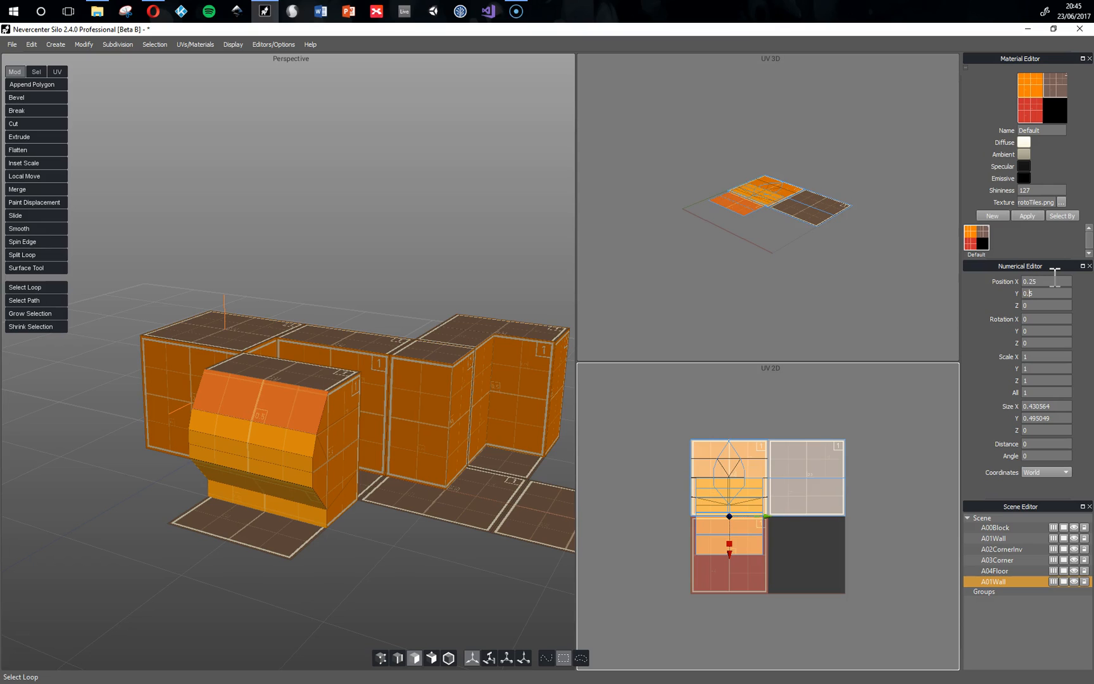
key("Tab")
type("0.75")
key("Return")
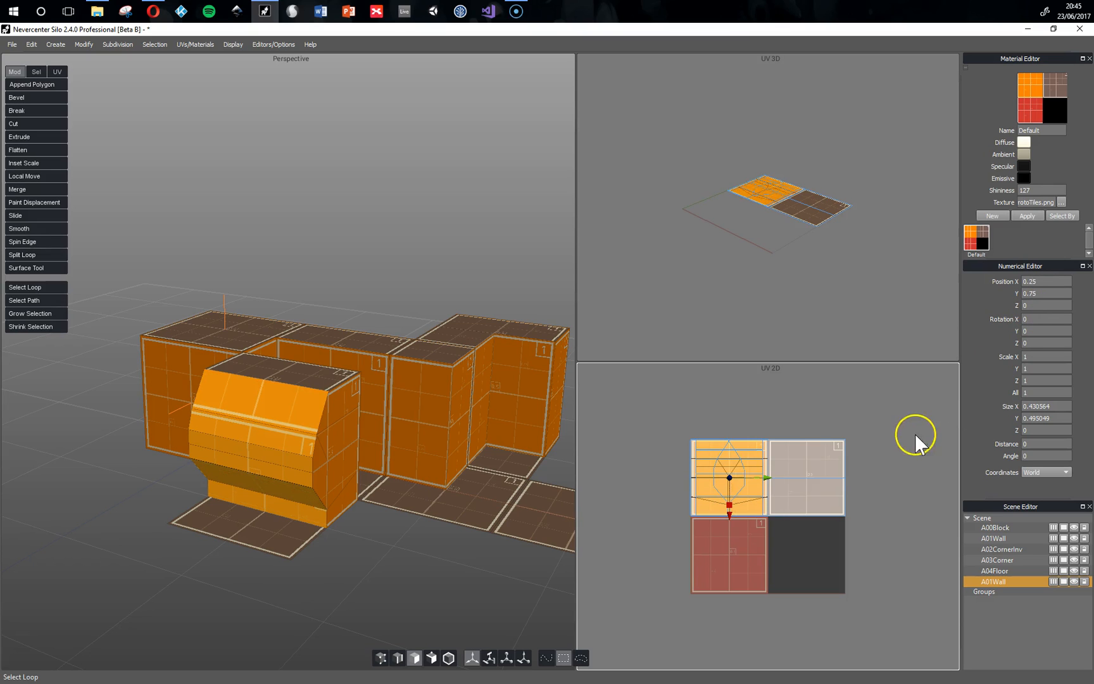
Recreate the UVs of the copied wall's front faces using LSCM unwrapping
middle_click_drag(393, 591, 410, 559)
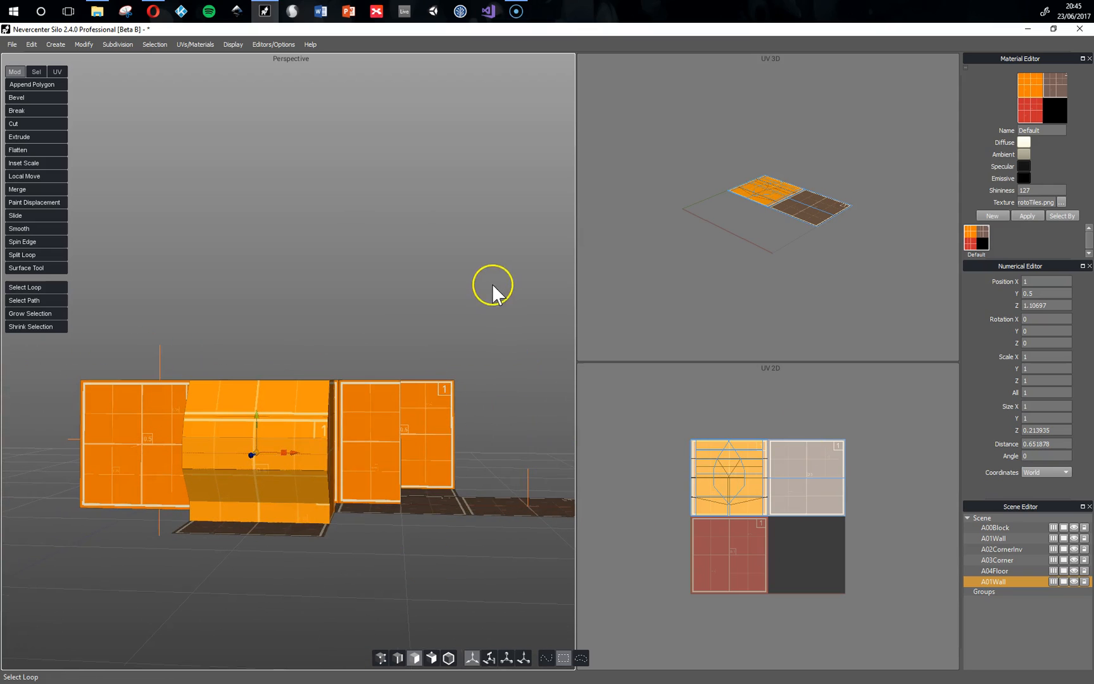
middle_click_drag(493, 289, 473, 317)
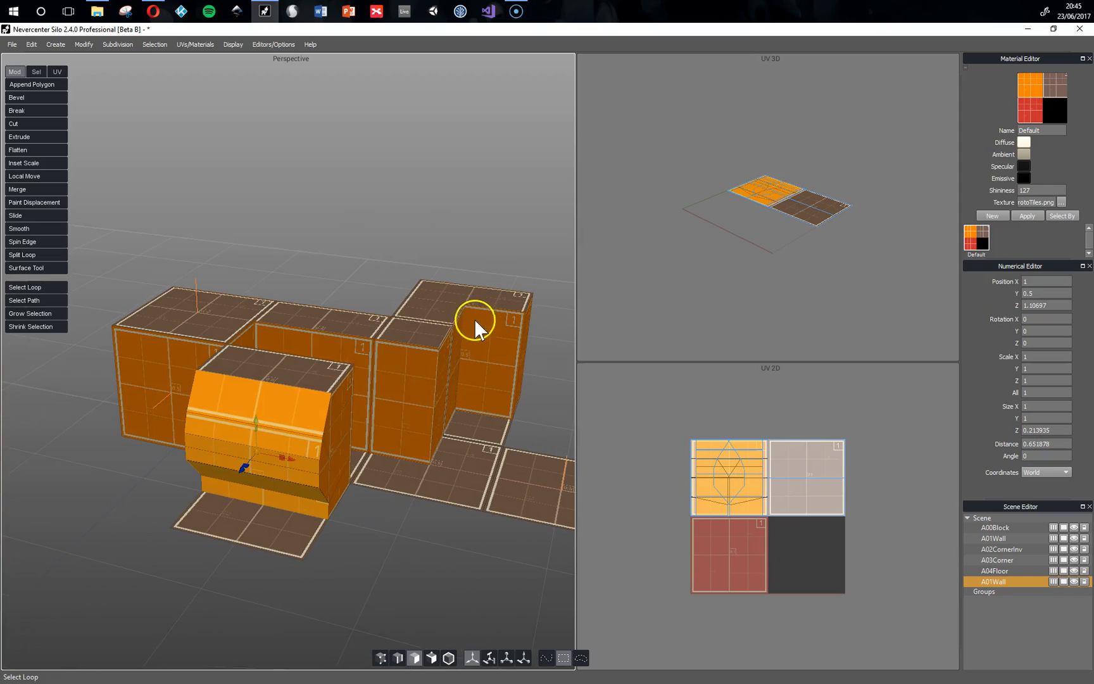
left_click(200, 47)
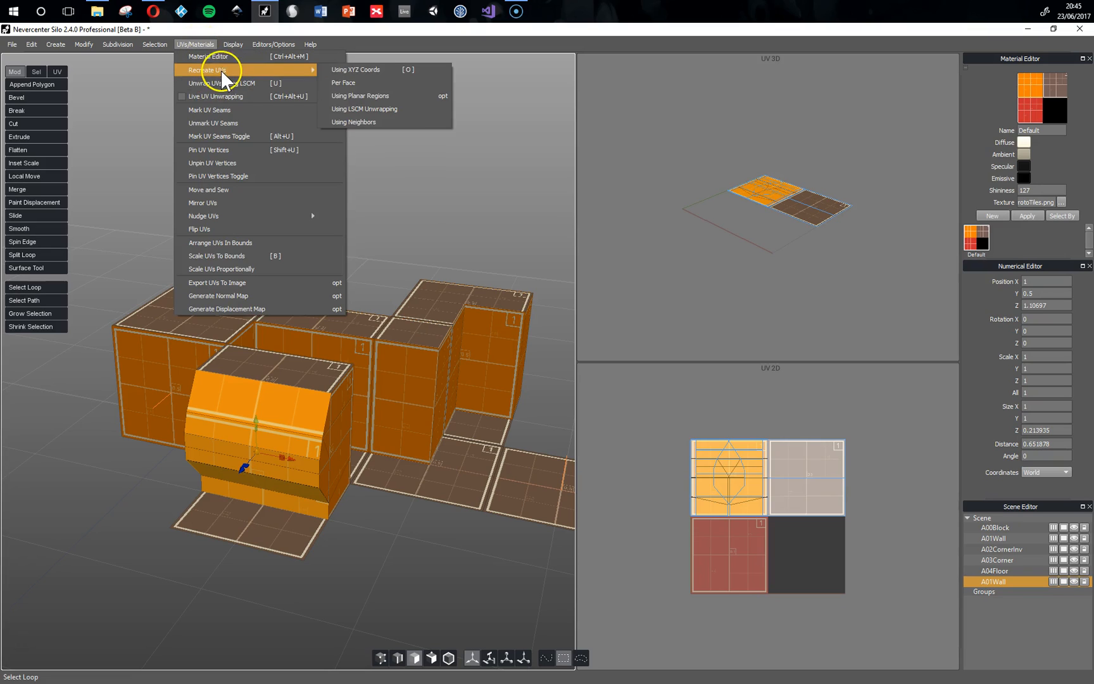
left_click(359, 108)
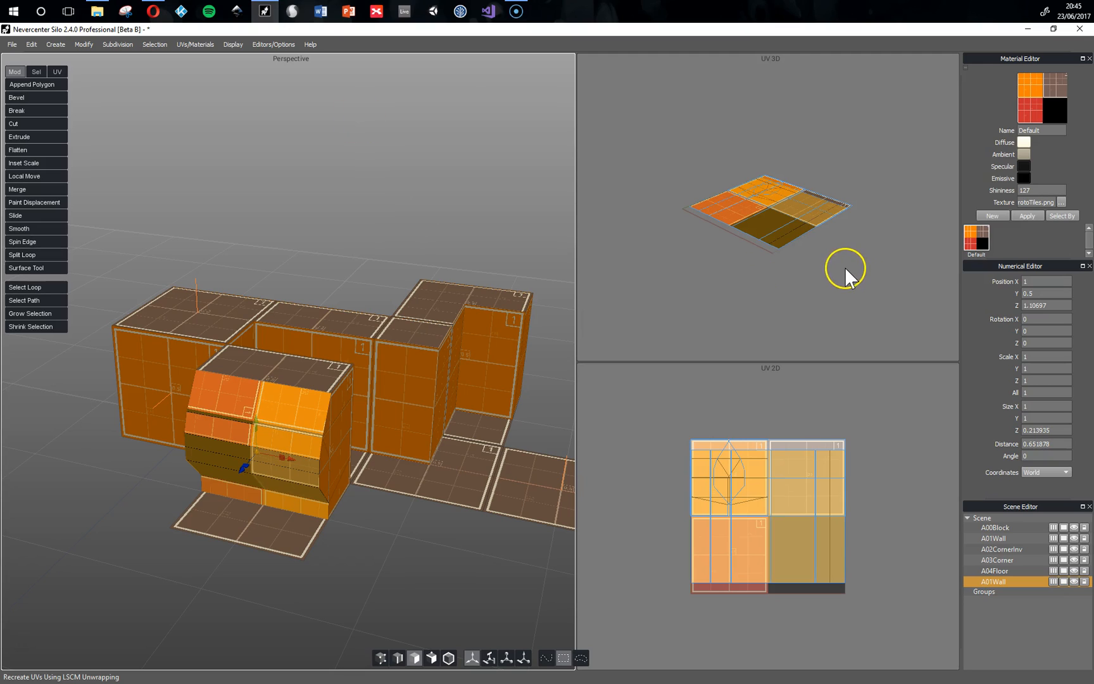
left_click(209, 45)
mouse_move(223, 69)
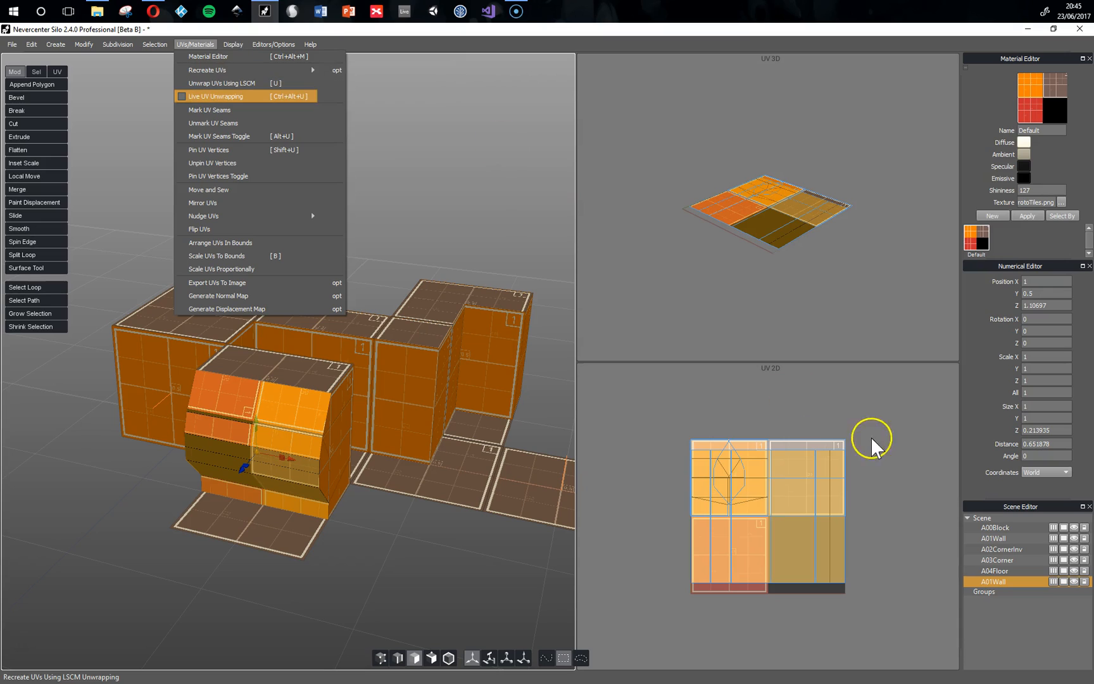
Select all the UV strips of the copied wall's front faces and move them along X clear of the texture tiles
left_click(915, 485)
double_click(839, 556)
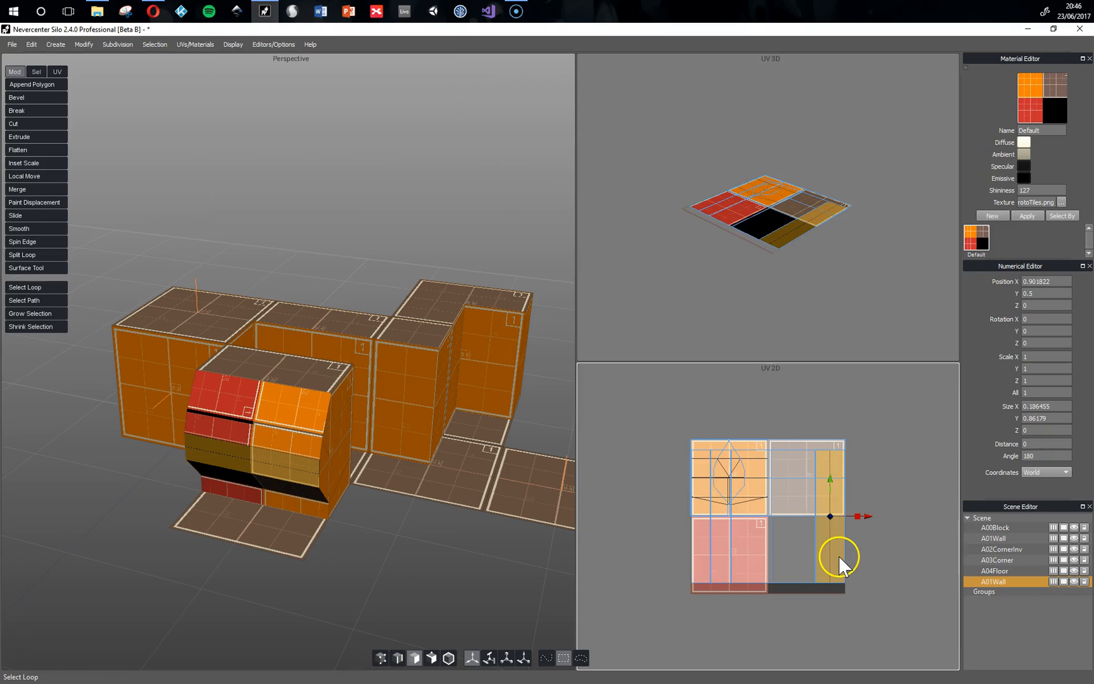
left_click(805, 559)
left_click(766, 564, "shift")
left_click(720, 567, "shift")
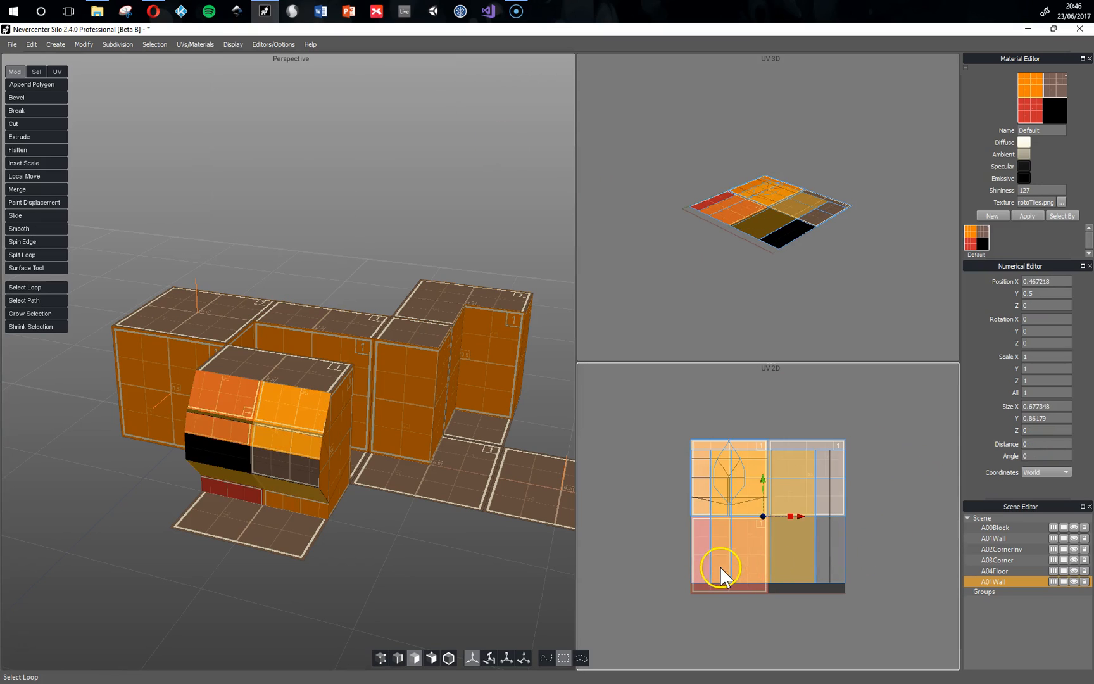
left_click(702, 566, "shift")
left_click(822, 562, "shift")
left_click_drag(799, 517, 969, 502)
middle_click_drag(847, 459, 758, 444)
Check which front face of the copied wall each separated UV strip belongs to
left_click(828, 543)
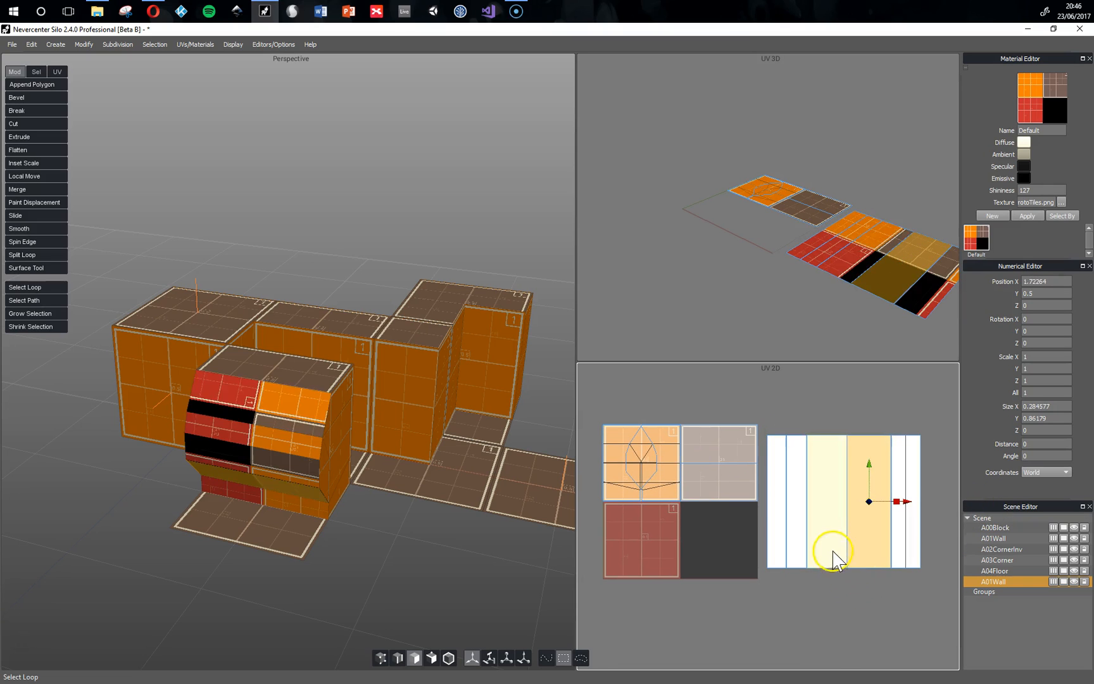
middle_click_drag(354, 557, 445, 527)
left_click(796, 516)
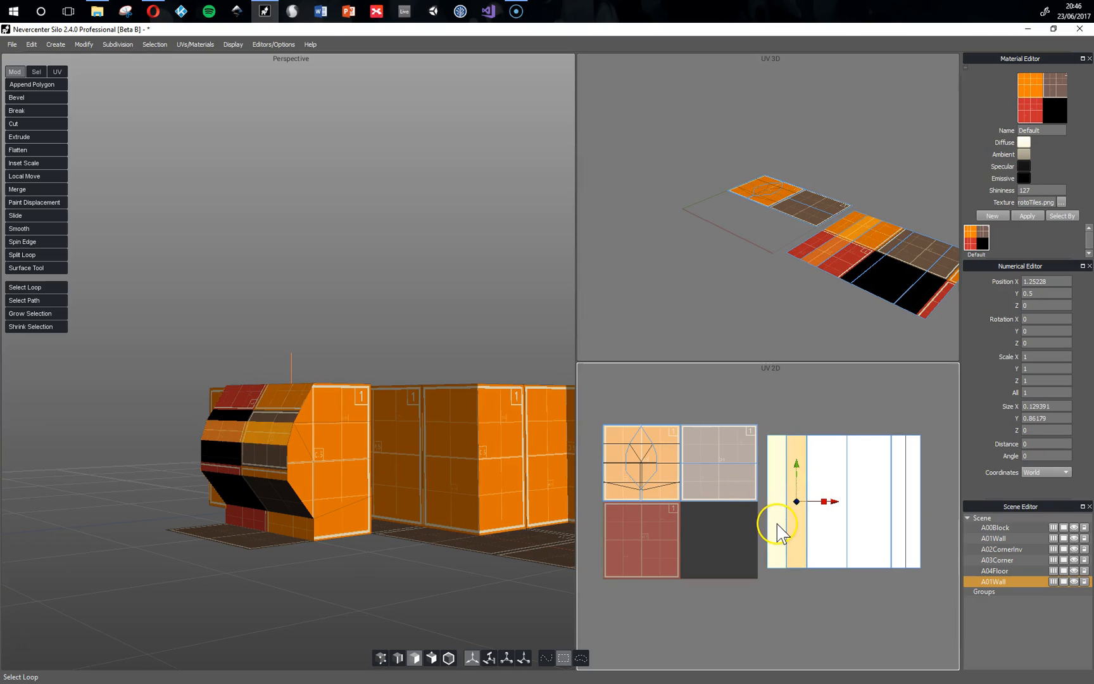
left_click(776, 522)
left_click(819, 527)
left_click(865, 527)
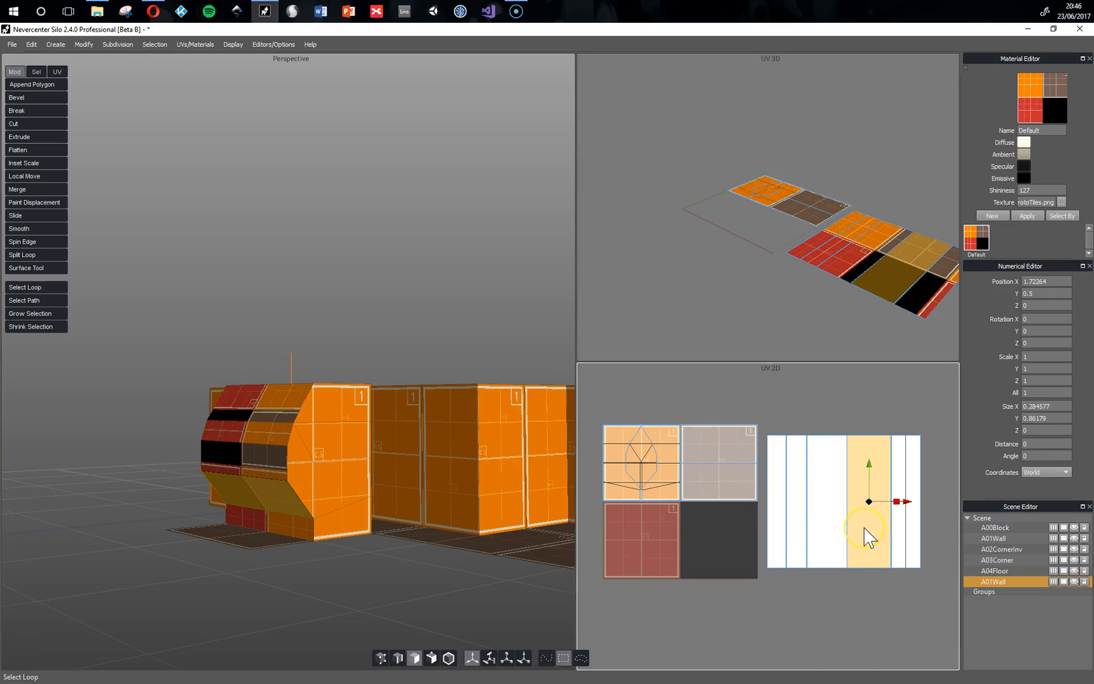
left_click(877, 526)
Join the first neighbouring strips by applying Move and Sew to the outermost UV edge, once for each of two strips
left_click(398, 658)
left_click(767, 507)
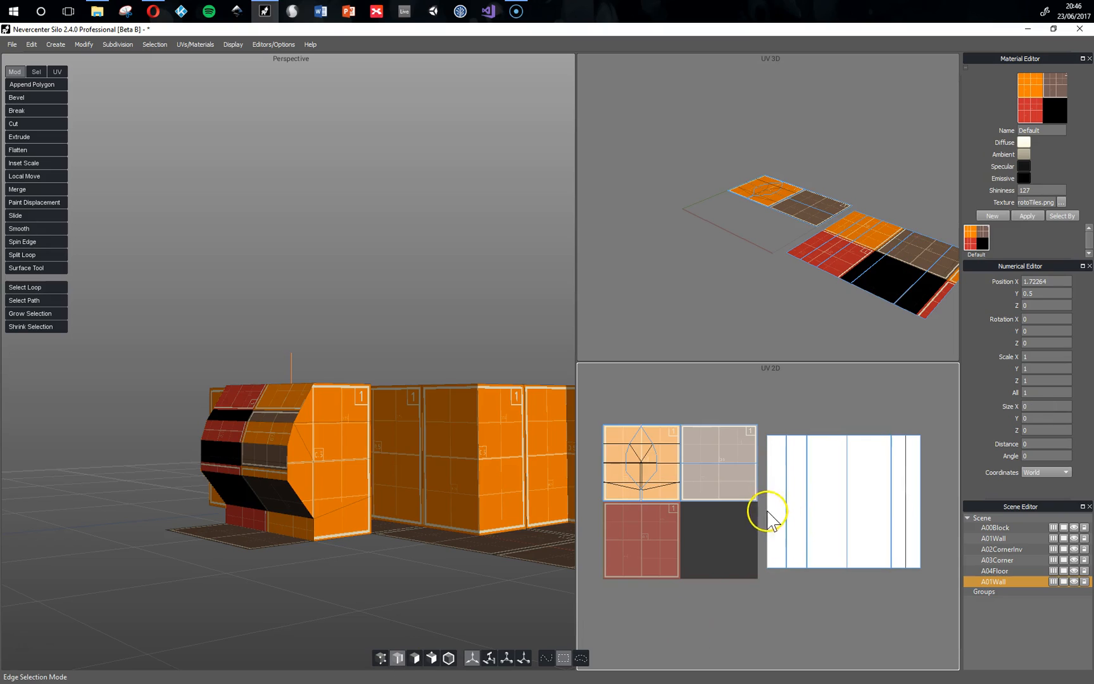
left_click(197, 45)
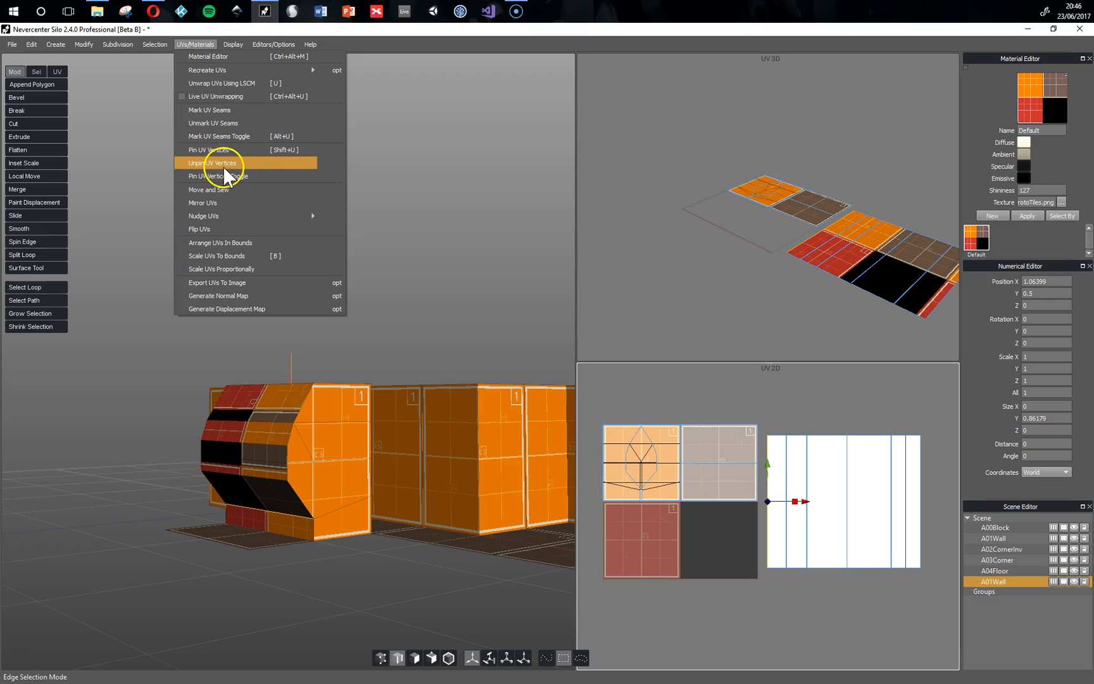
left_click(215, 189)
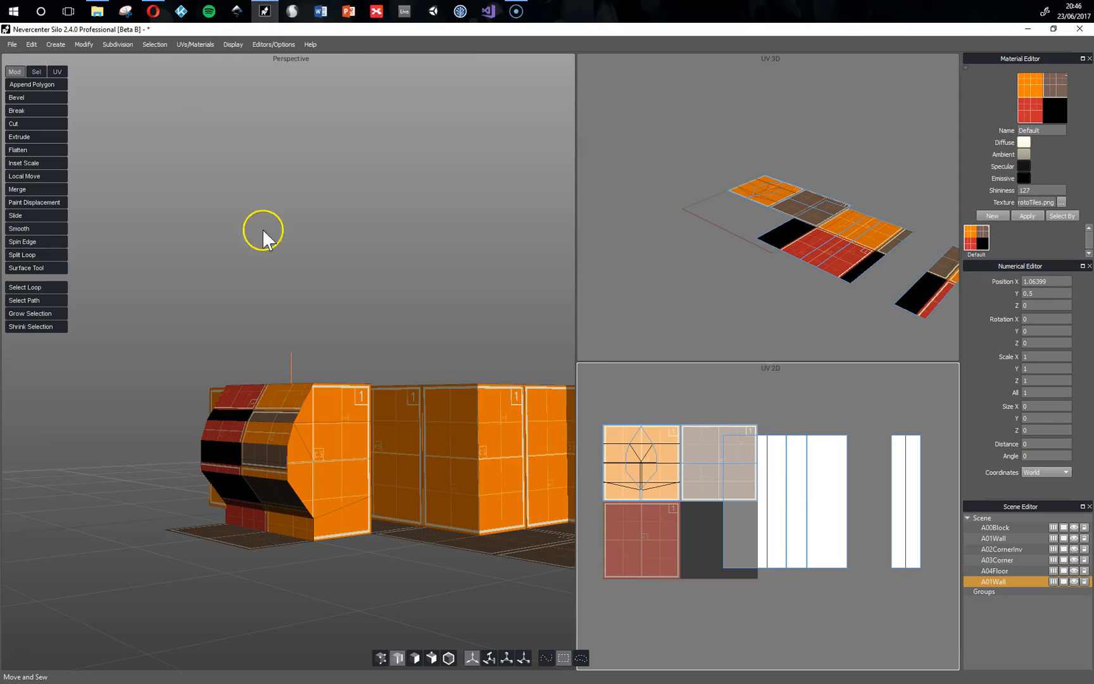
left_click(724, 535)
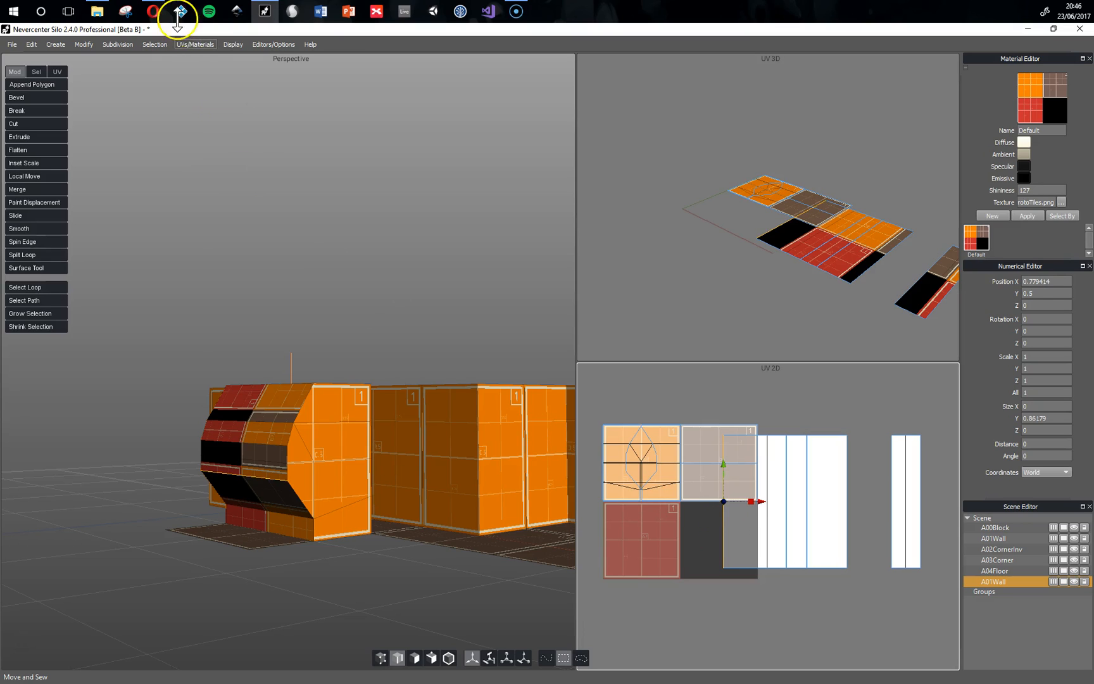
left_click(197, 48)
left_click(199, 47)
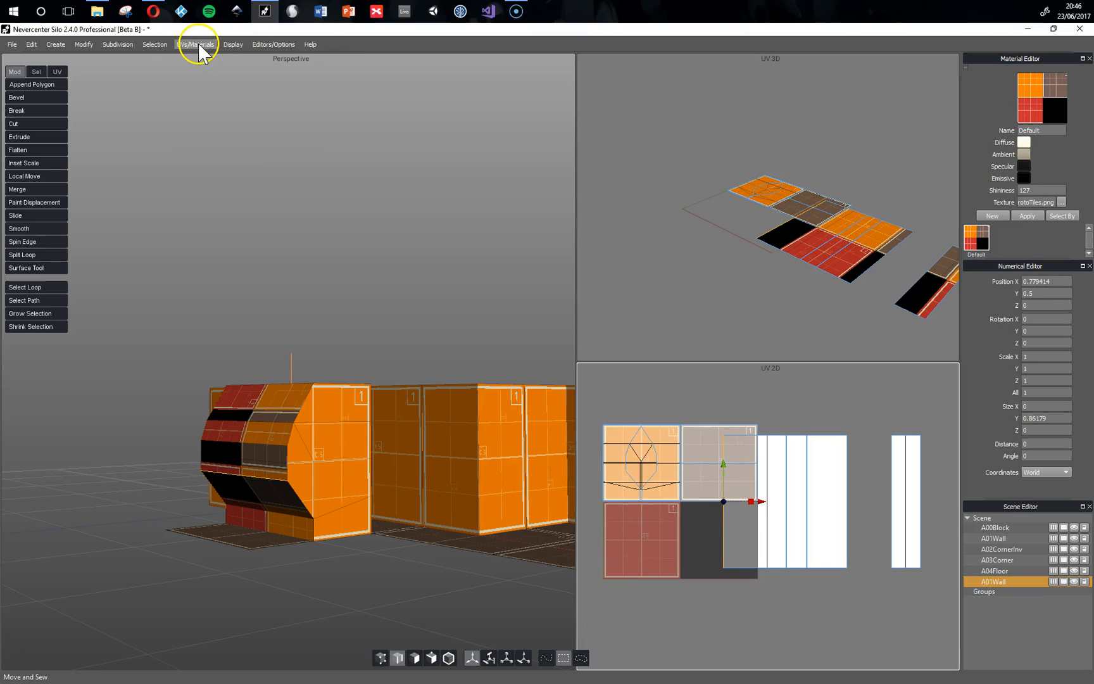
left_click(195, 46)
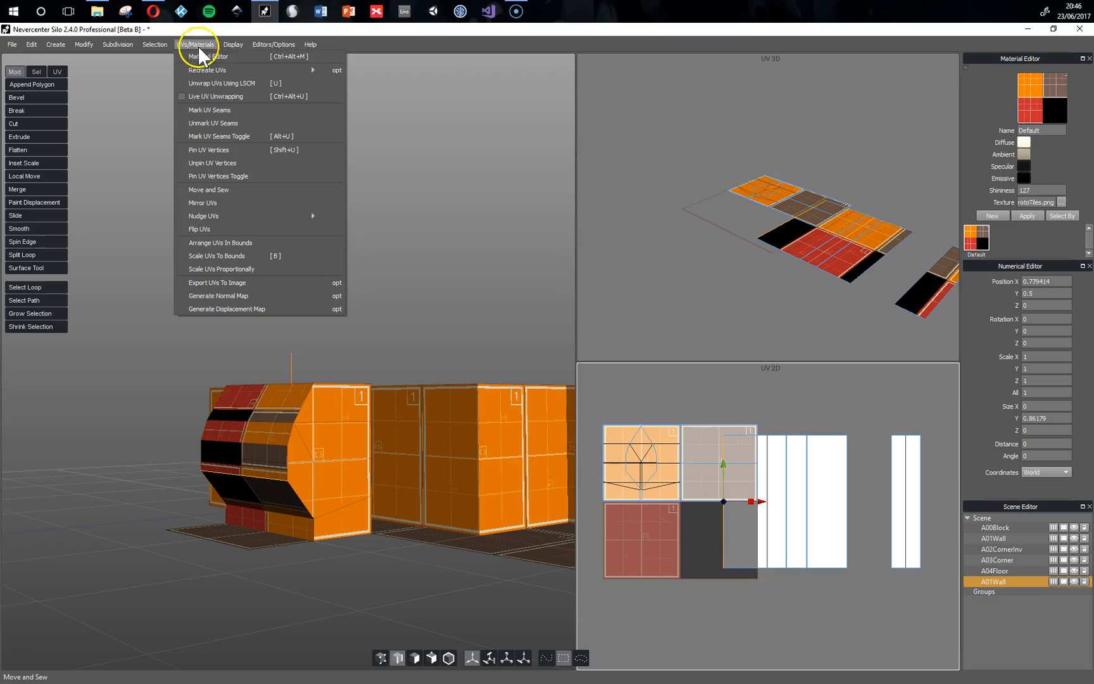
left_click(212, 192)
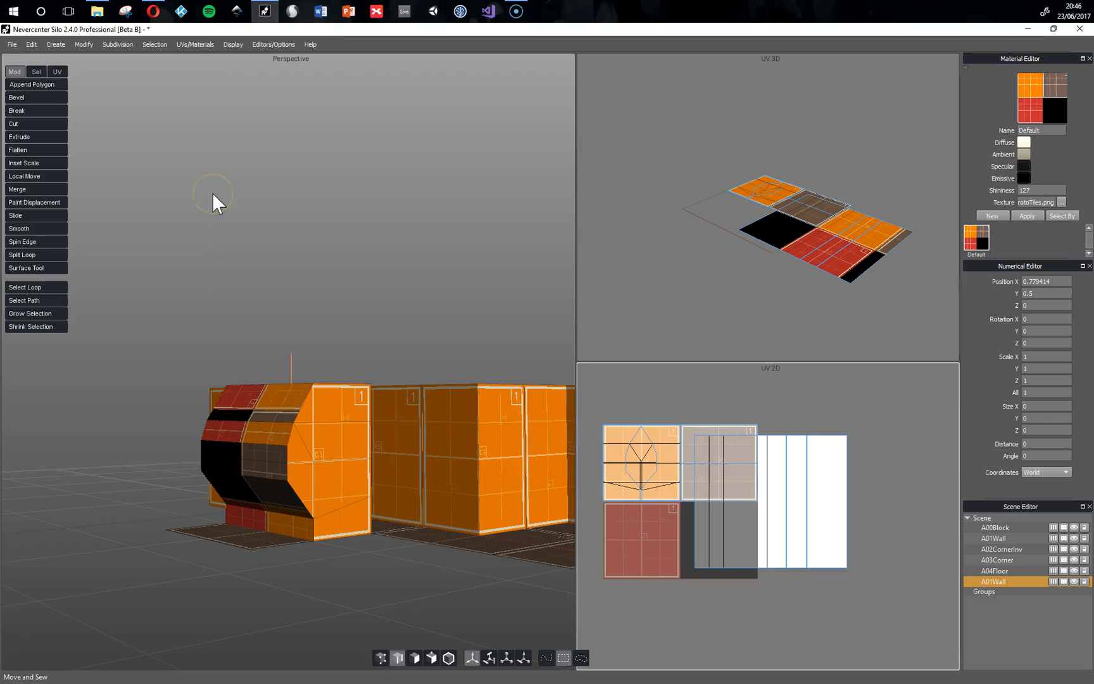
Compare the sewn and remaining UV strips with the wall's front faces to identify the order of the strips
left_click(827, 551)
left_click(799, 548)
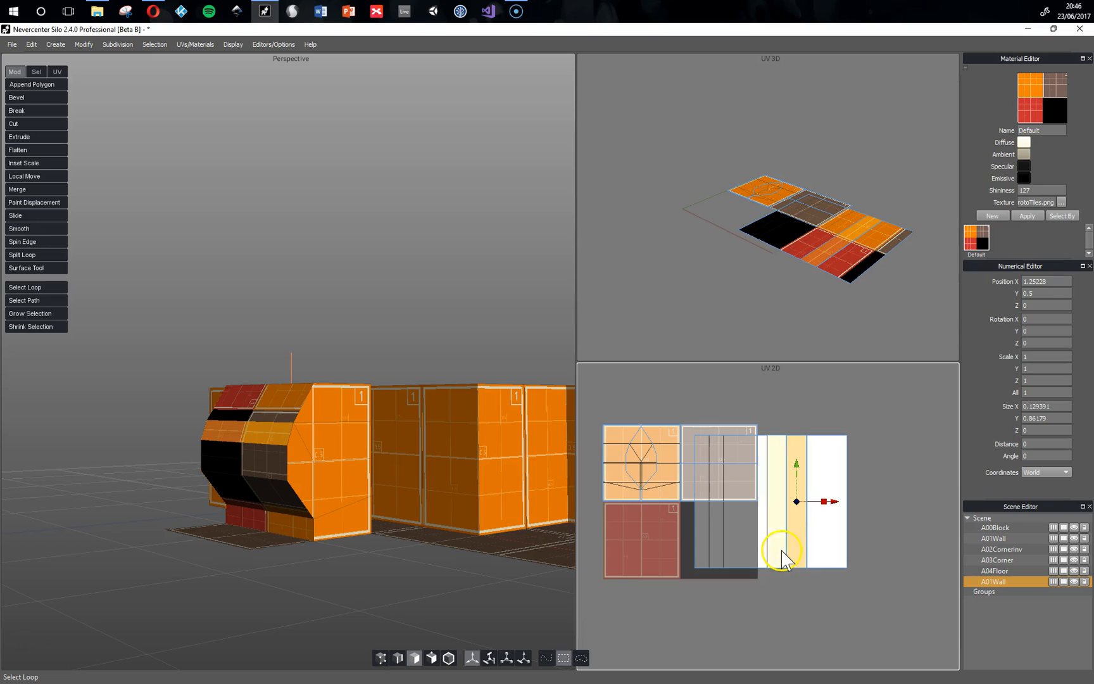
left_click(782, 549)
left_click(766, 557)
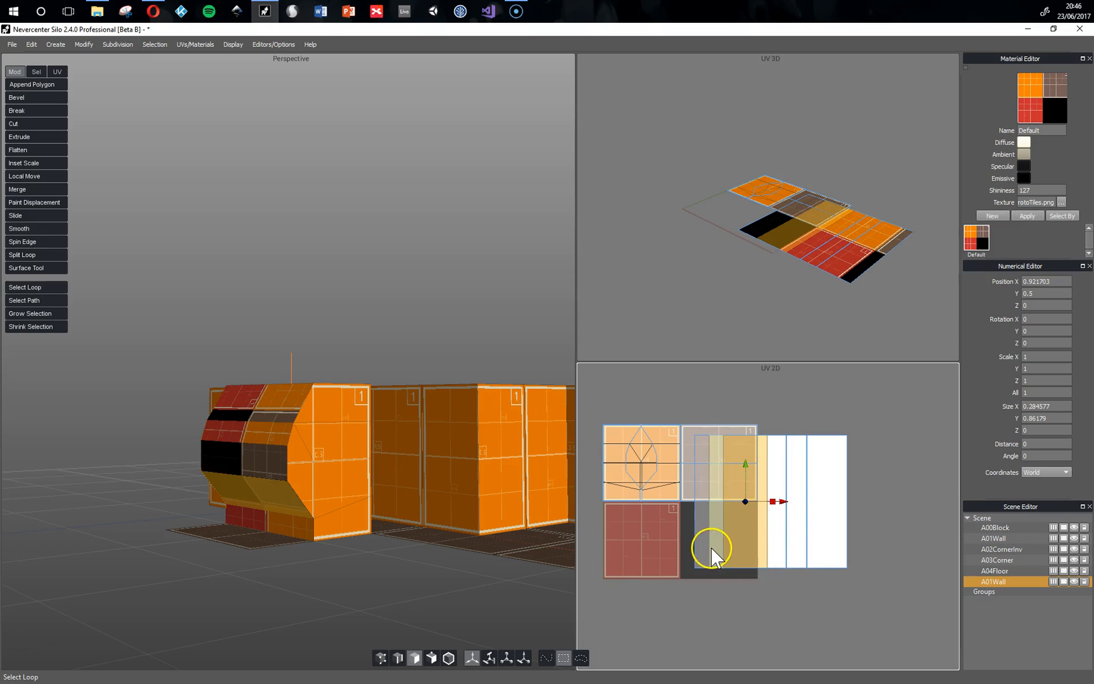
left_click(711, 548)
left_click(702, 549)
left_click(713, 550)
left_click(729, 555)
left_click(762, 552)
left_click(772, 557)
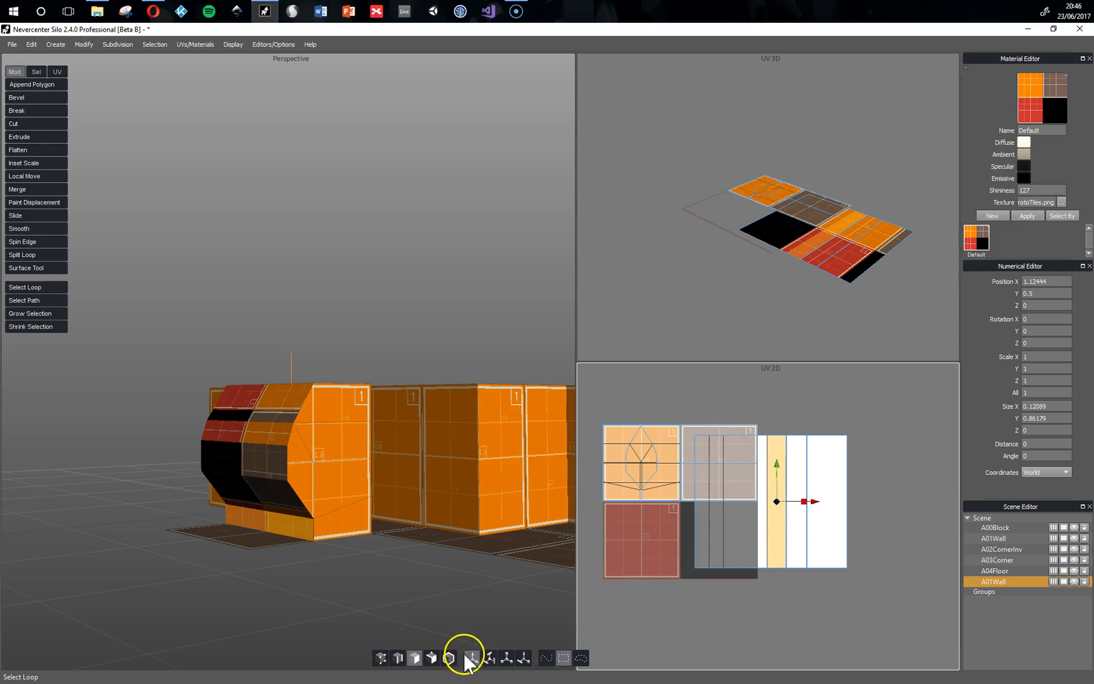
Attach the remaining two out-of-order strips to the sewn UV group by applying Move and Sew to its outer edge twice
left_click(397, 657)
left_click(691, 547)
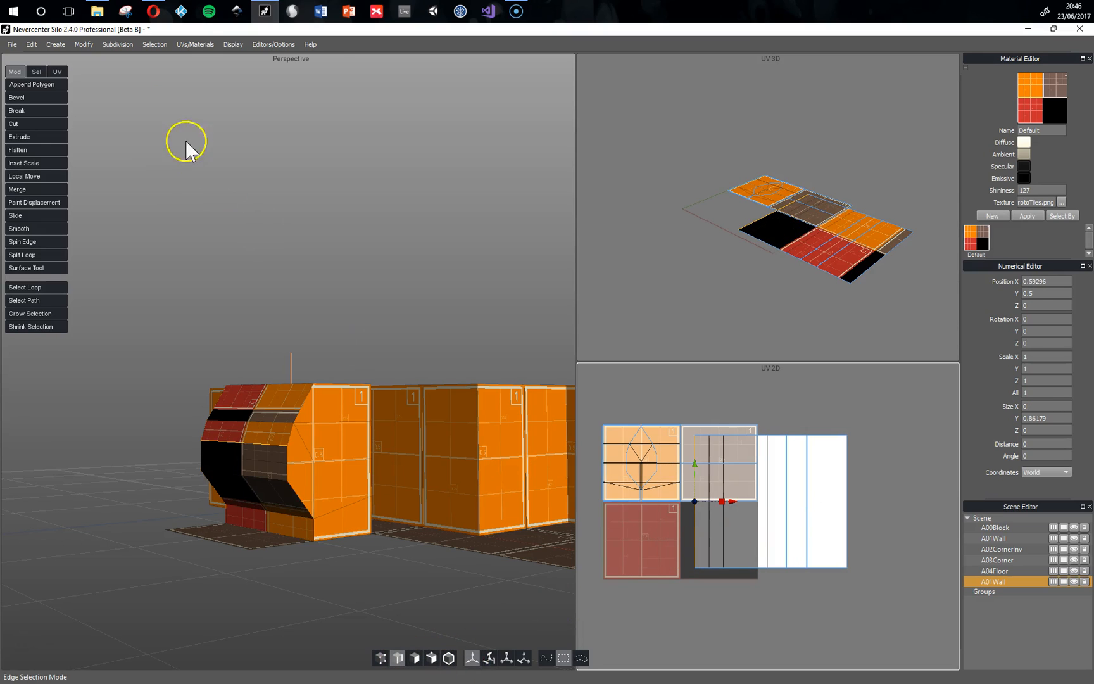
left_click(195, 44)
left_click(212, 191)
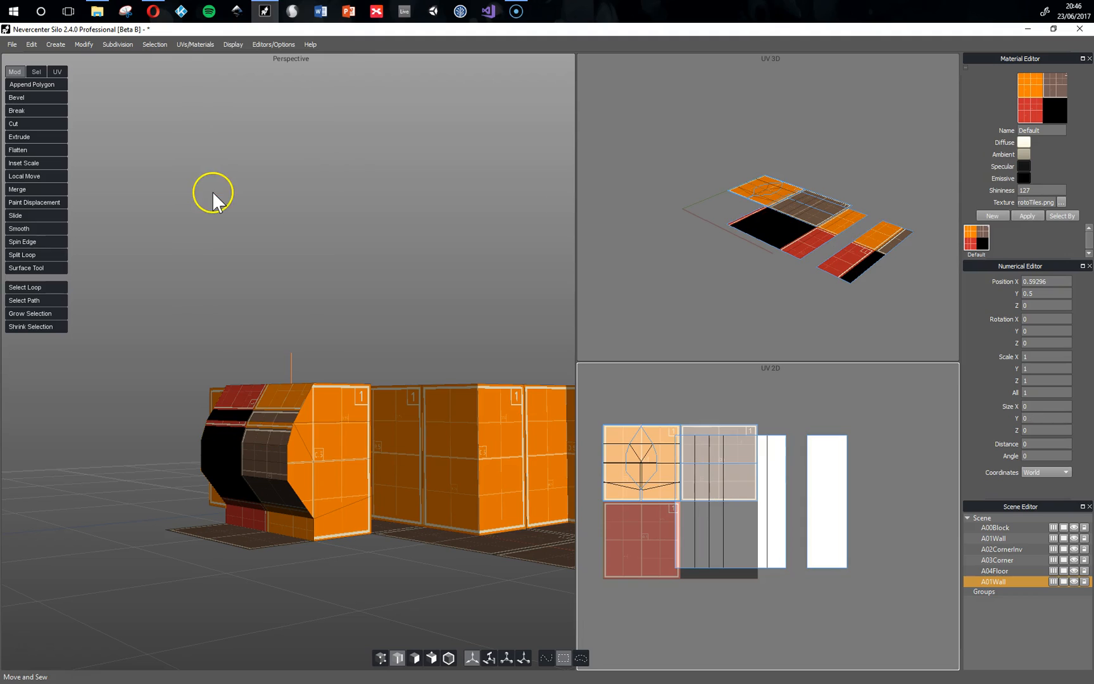
left_click(675, 551)
left_click(195, 44)
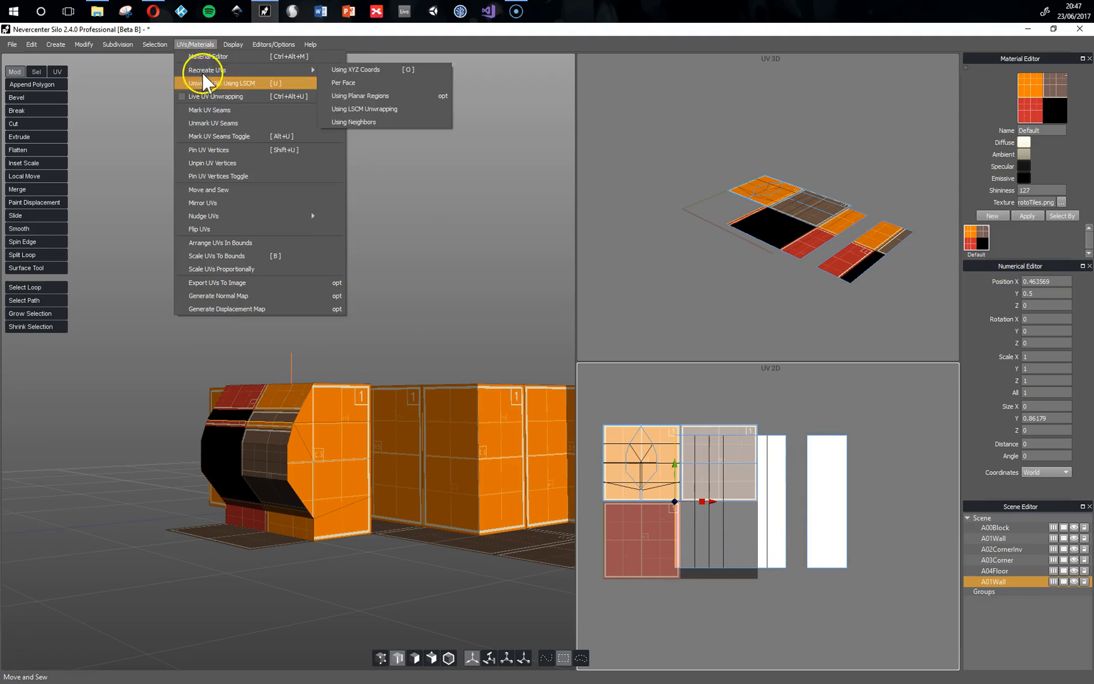
left_click(222, 189)
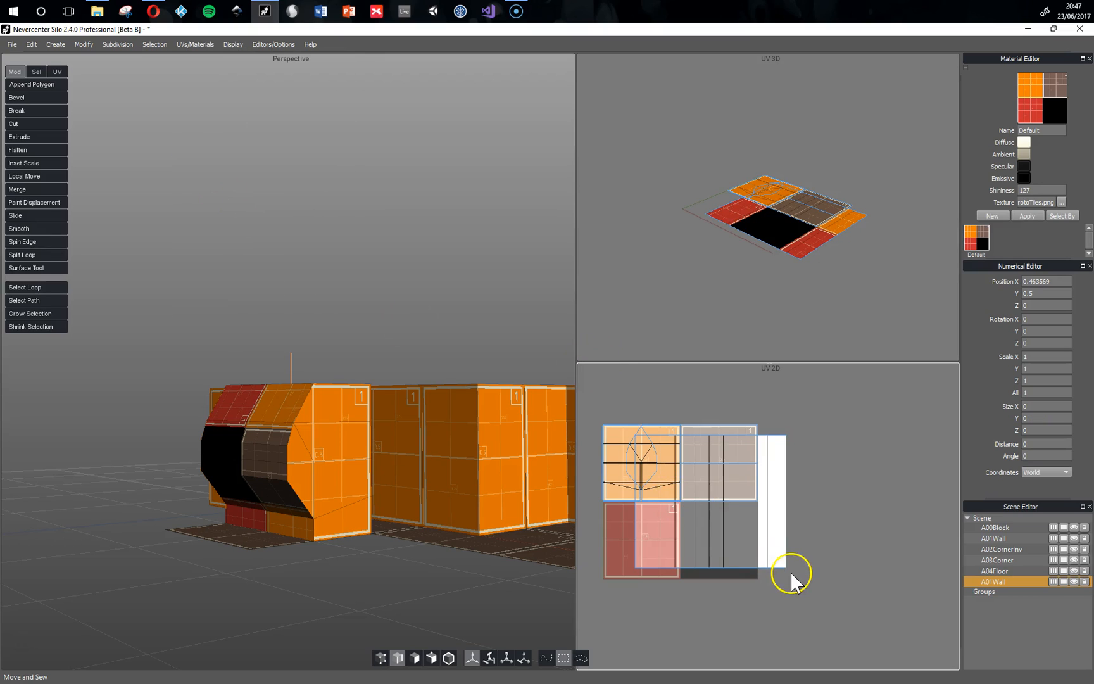
Select the whole sewn front-face UV group and move it clear of the texture tiles to about X 1.57
key("d")
double_click(784, 555)
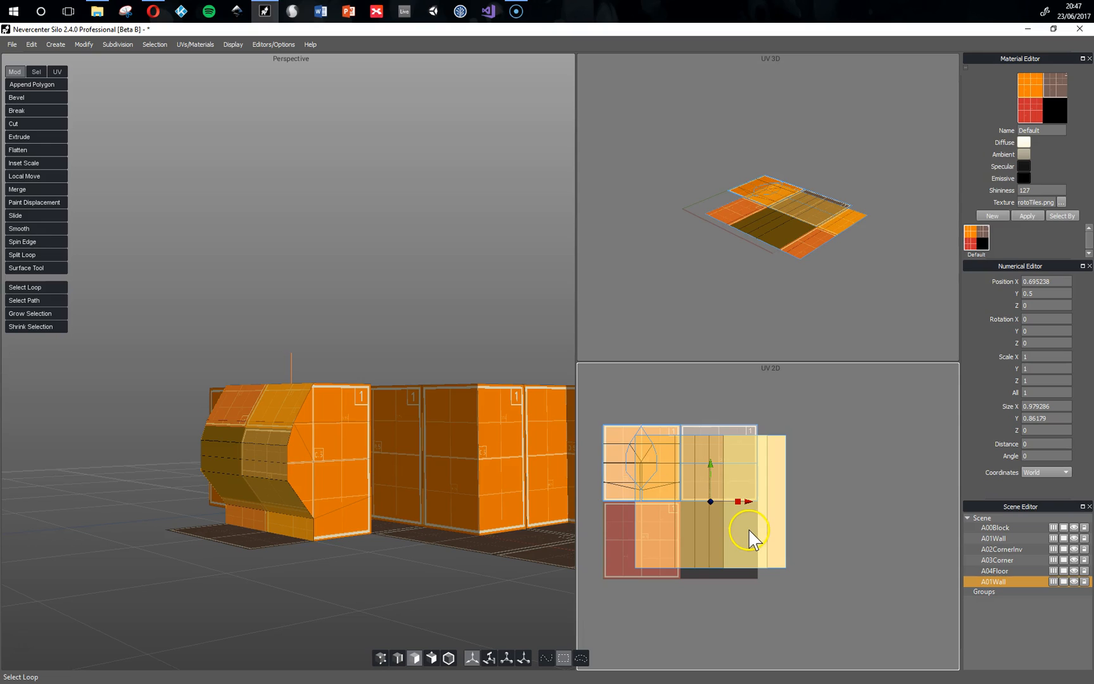
left_click_drag(749, 503, 884, 514)
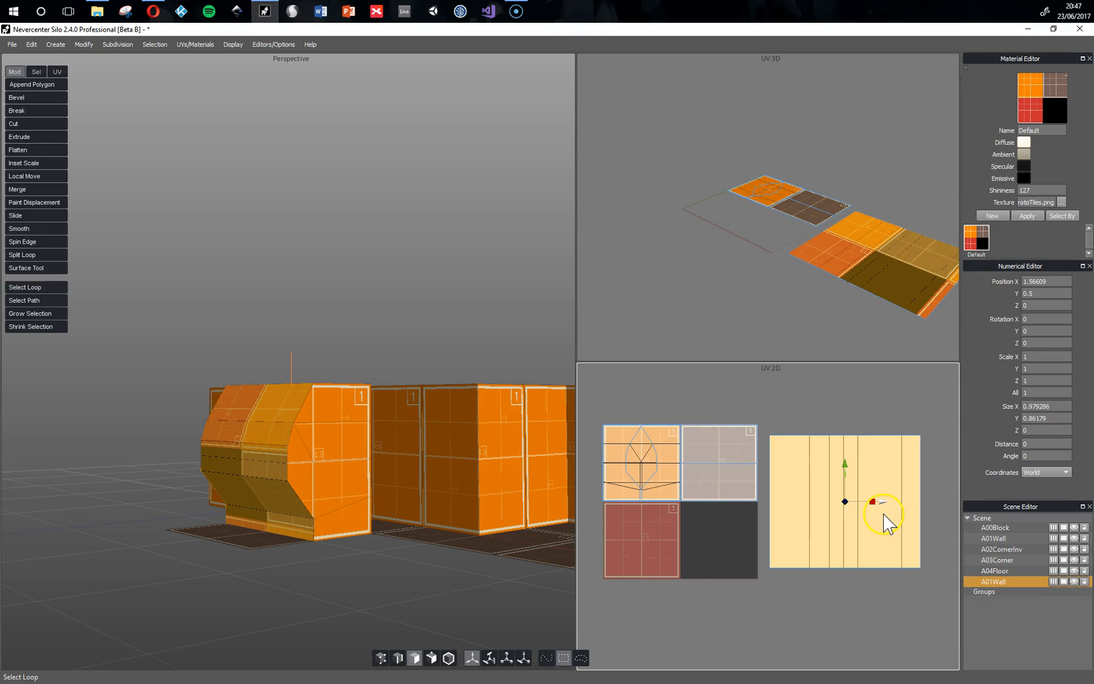
Rotate the sewn front-face UVs 90 degrees about Z and scale them uniformly by 0.5
double_click(1039, 345)
type("90")
key("Return")
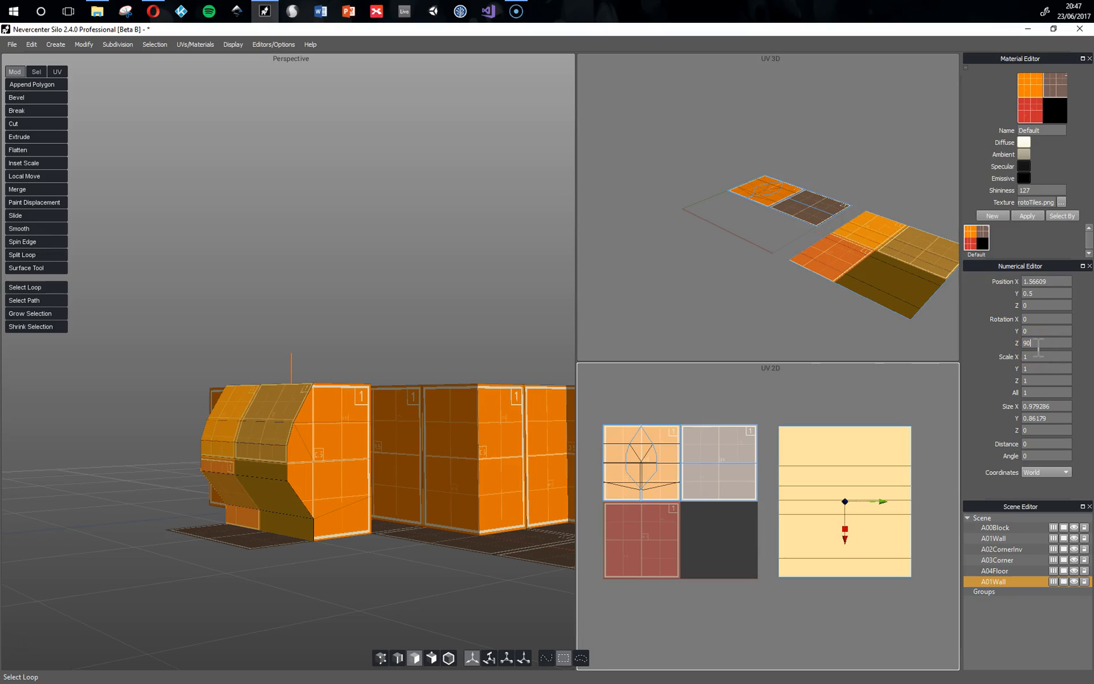
double_click(1032, 392)
type("0.5")
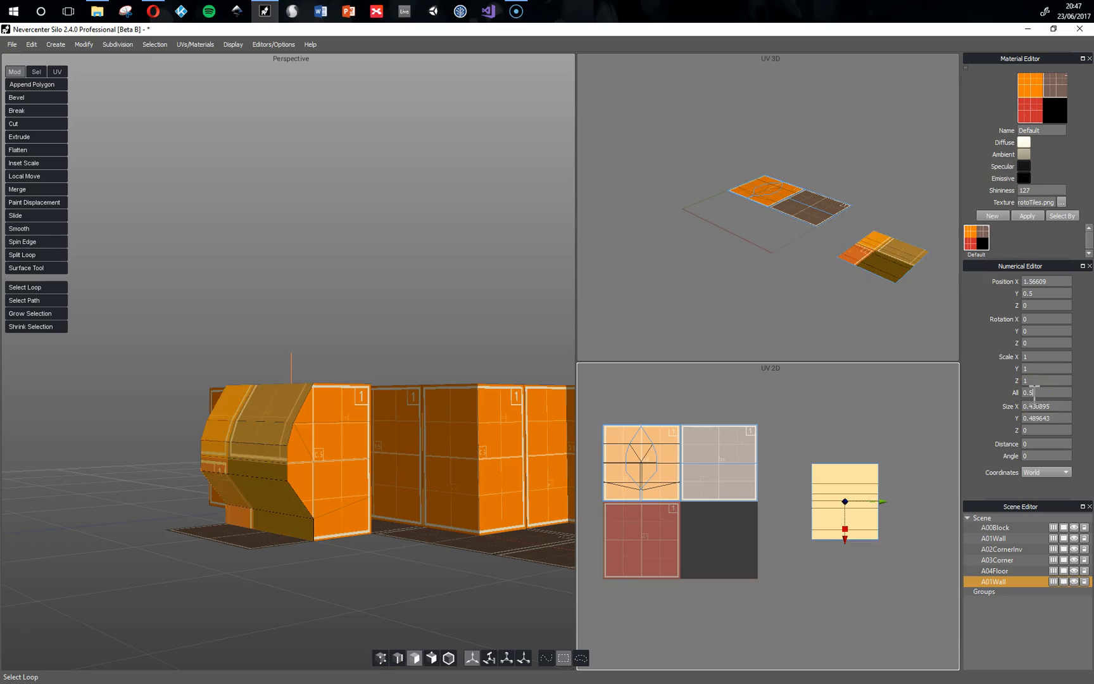
key("Return")
Place the sewn front-face UVs on the orange tile at X 0.25, Y 0.75
double_click(1058, 281)
type("0.2")
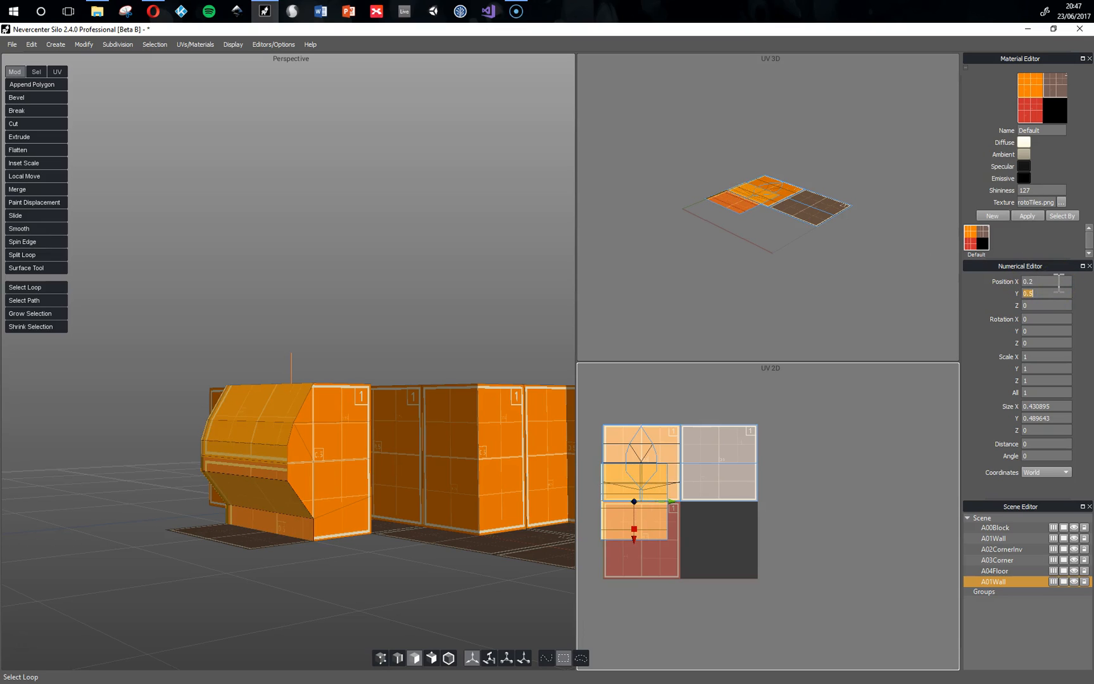
type("0.")
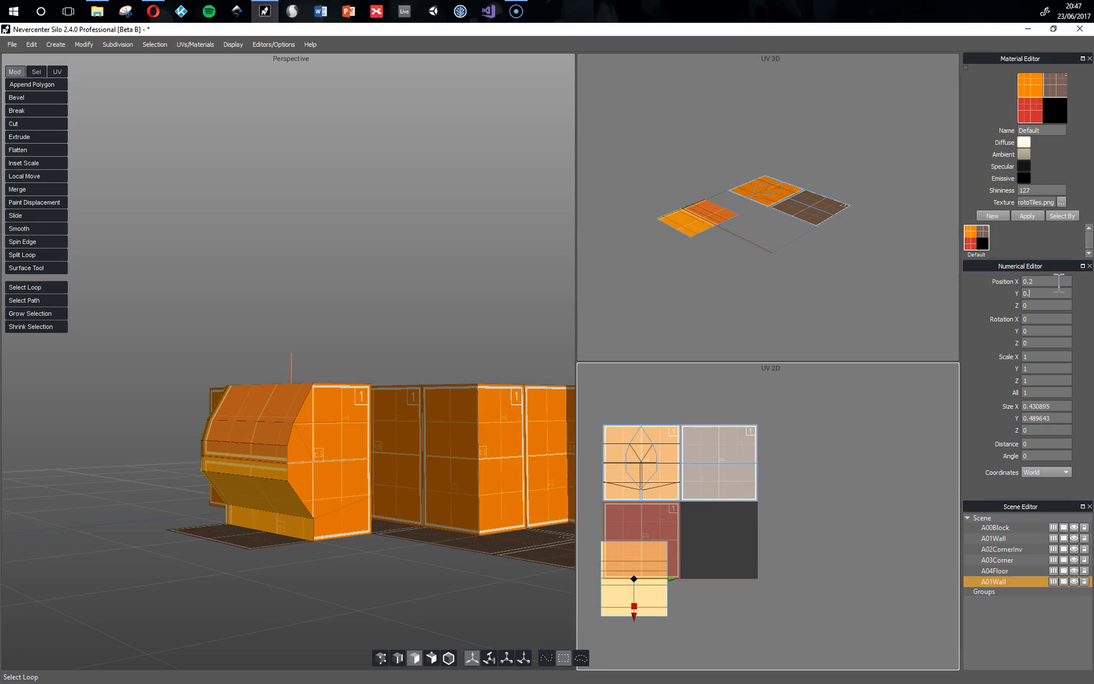
type("7")
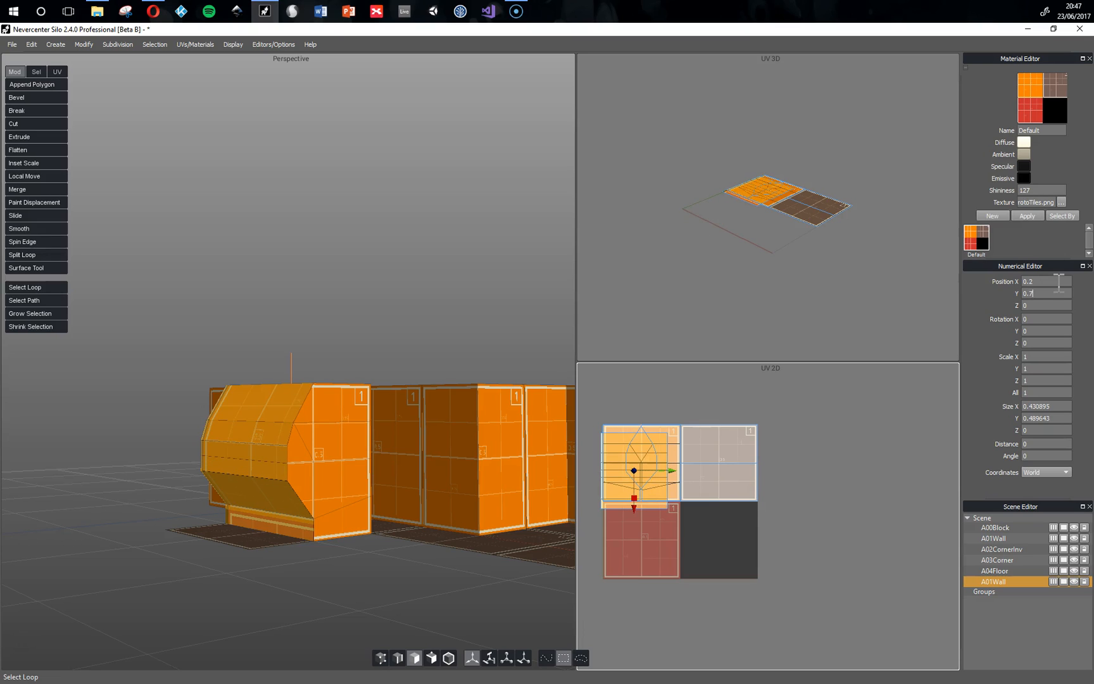
left_click(1048, 282)
type("0.25")
type("5")
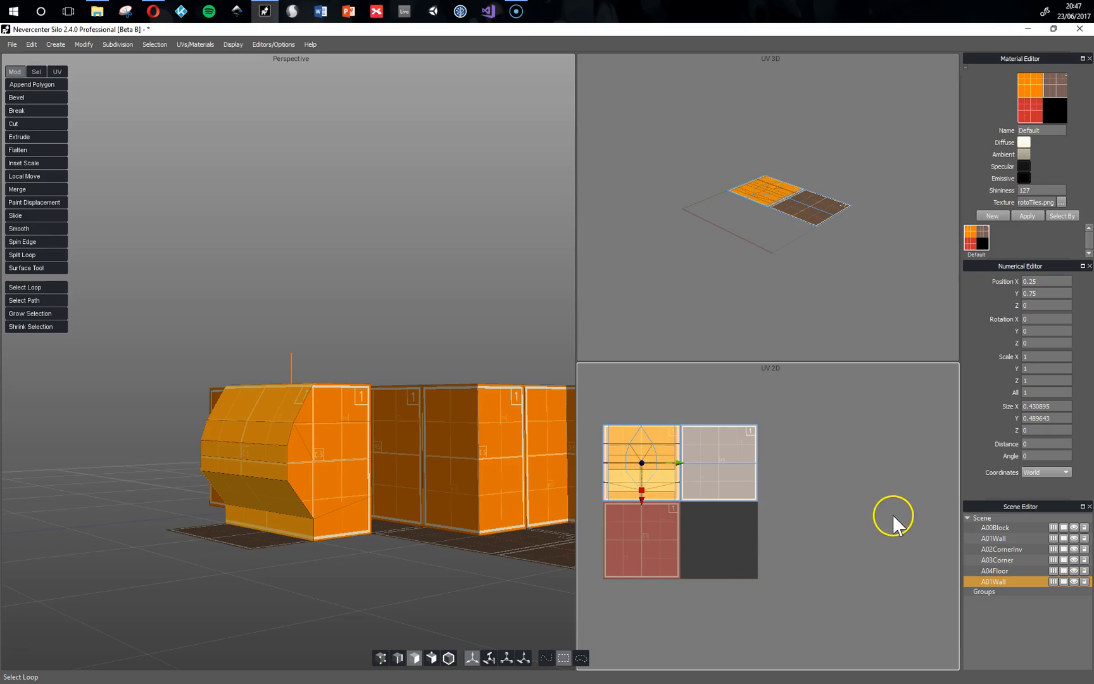
Reselect all the front faces of the copied wall, from the upper slope down to the base strip
middle_click_drag(823, 487, 866, 484)
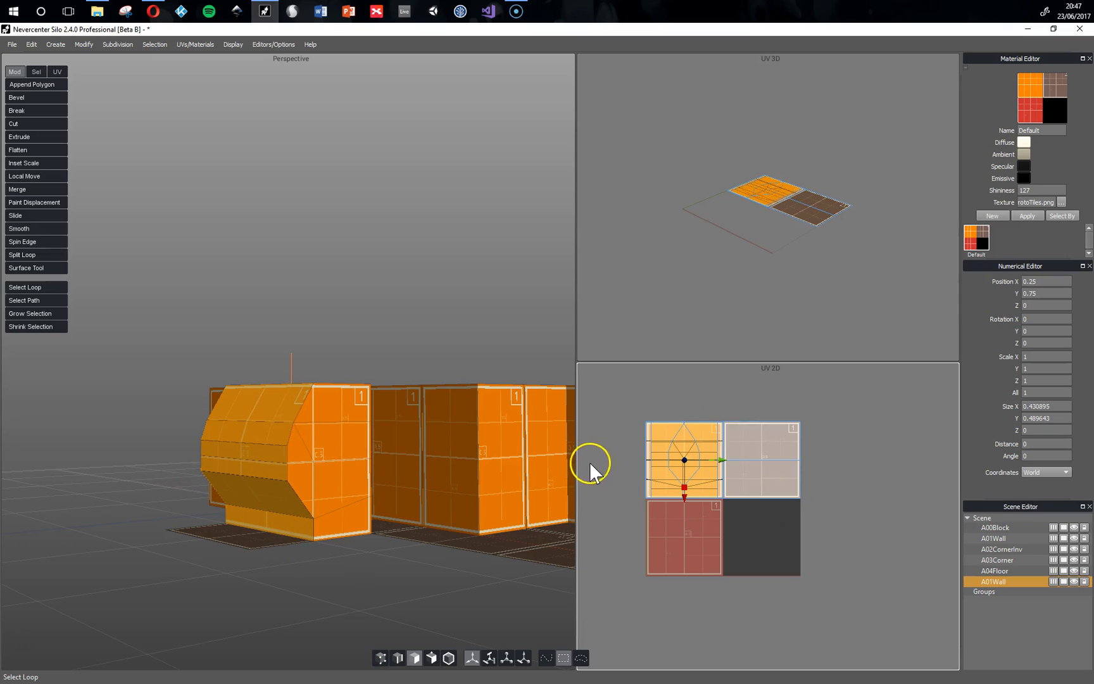
left_click(718, 390)
key("space")
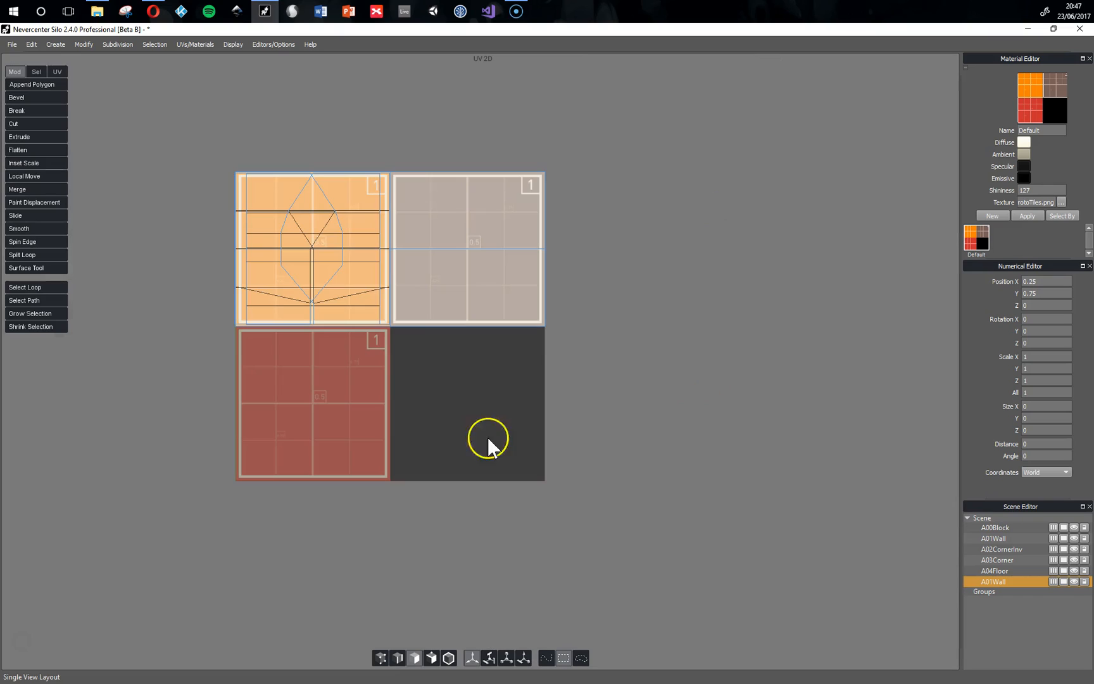
key("space")
left_click(269, 465)
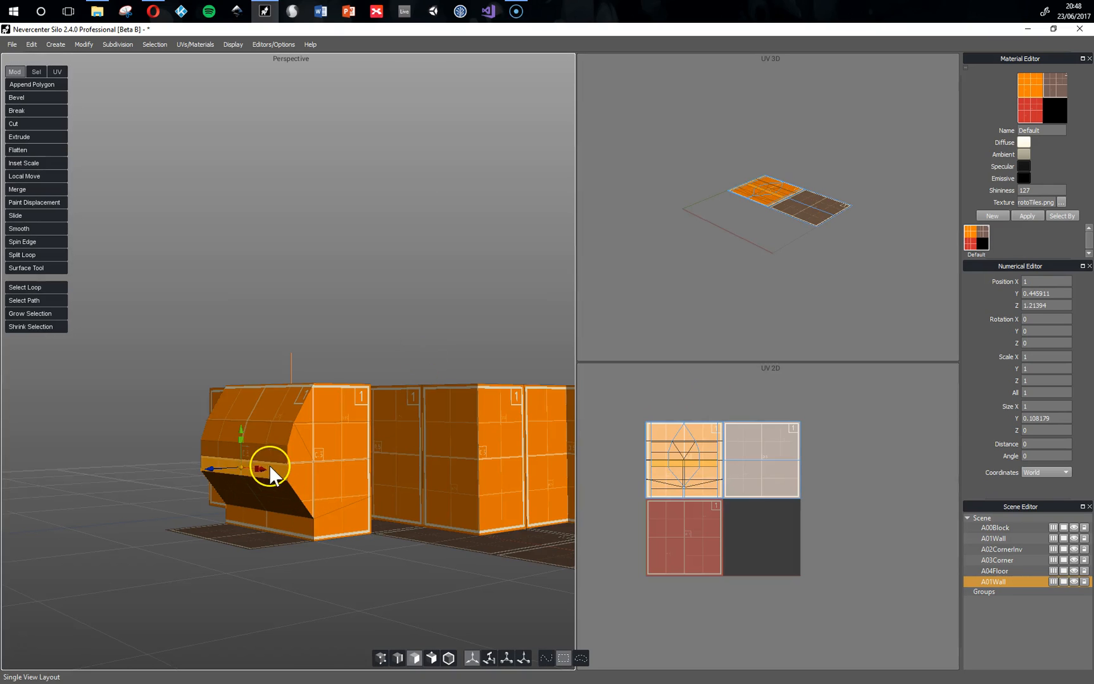
left_click(282, 397)
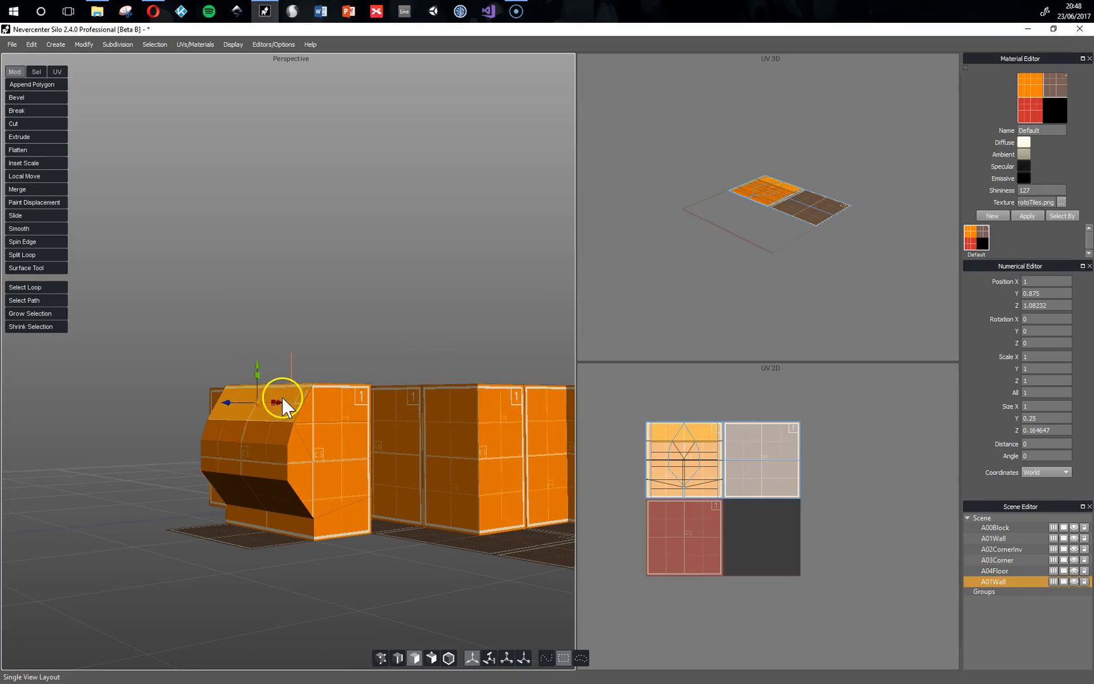
left_click(277, 431, "shift")
left_click(277, 456, "shift")
left_click(275, 471, "shift")
left_click(275, 472, "shift")
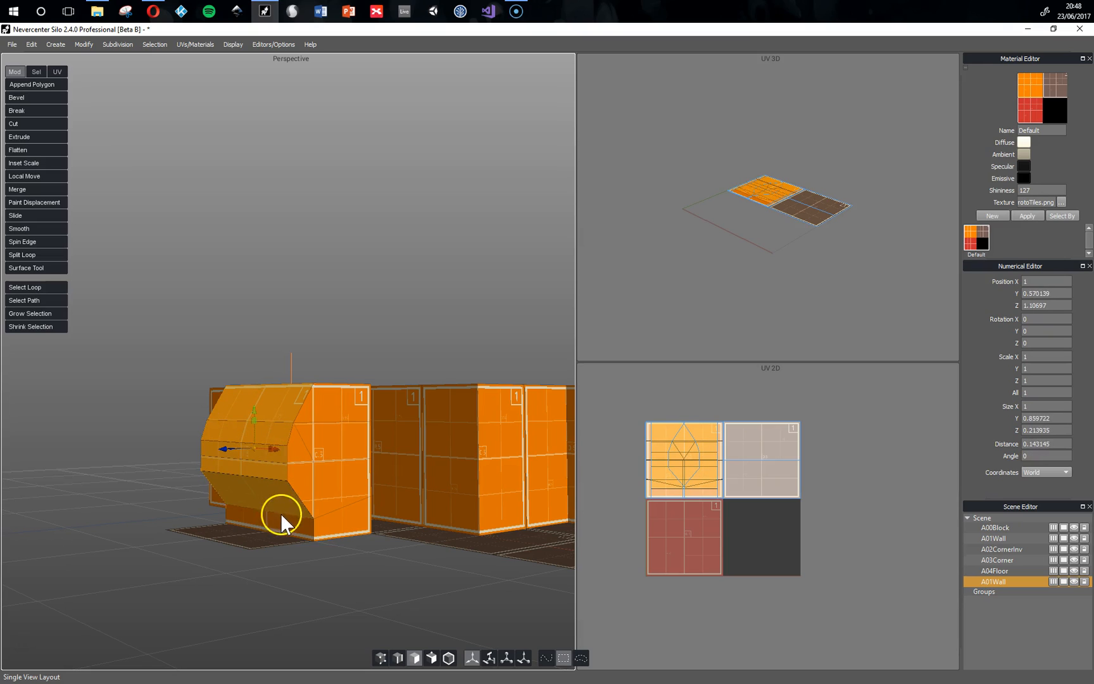
left_click(288, 516, "shift")
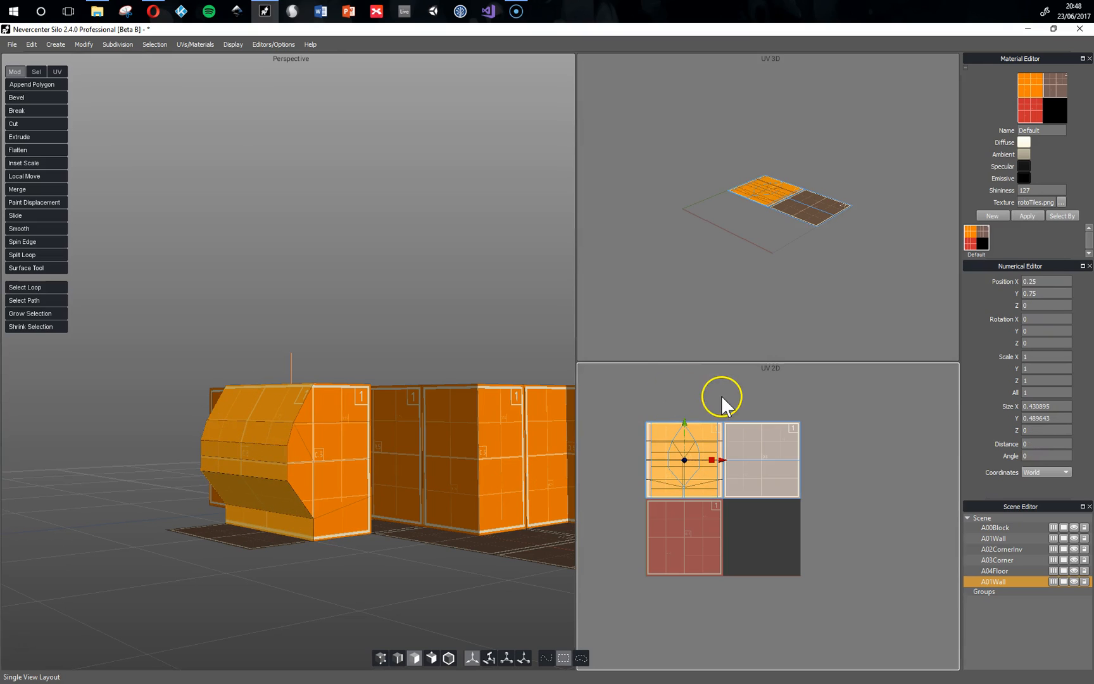
Fit the front-face UVs to the full orange tile by setting their size to 0.5 in X and Y, and deselect them
key("space")
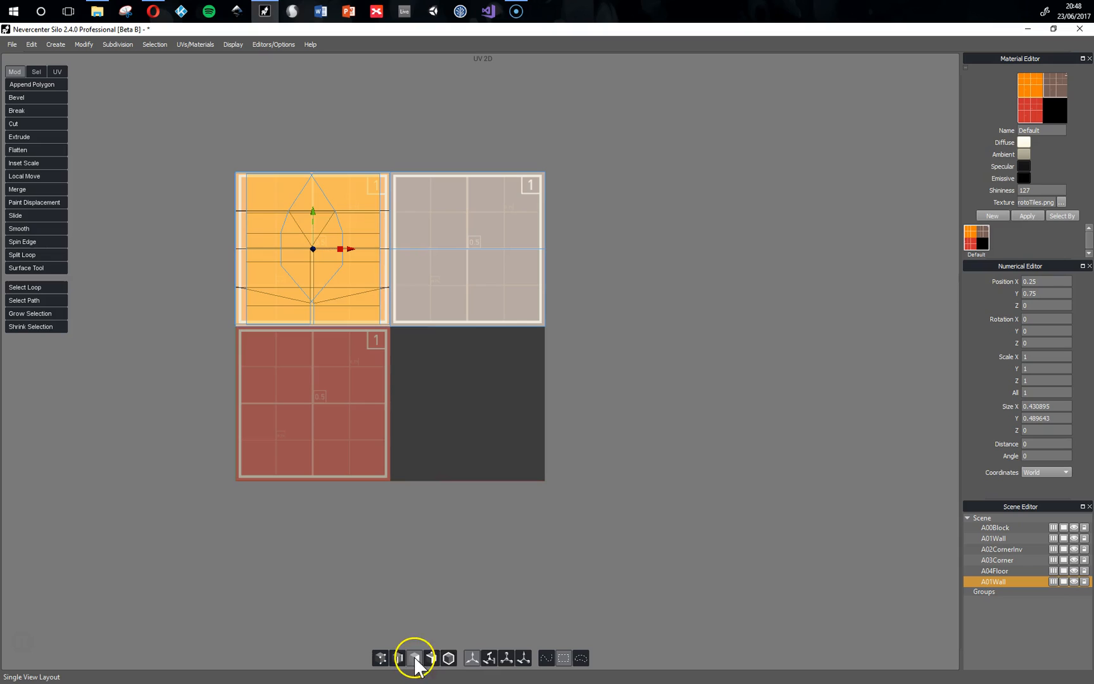
left_click(507, 658)
left_click_drag(352, 252, 361, 256)
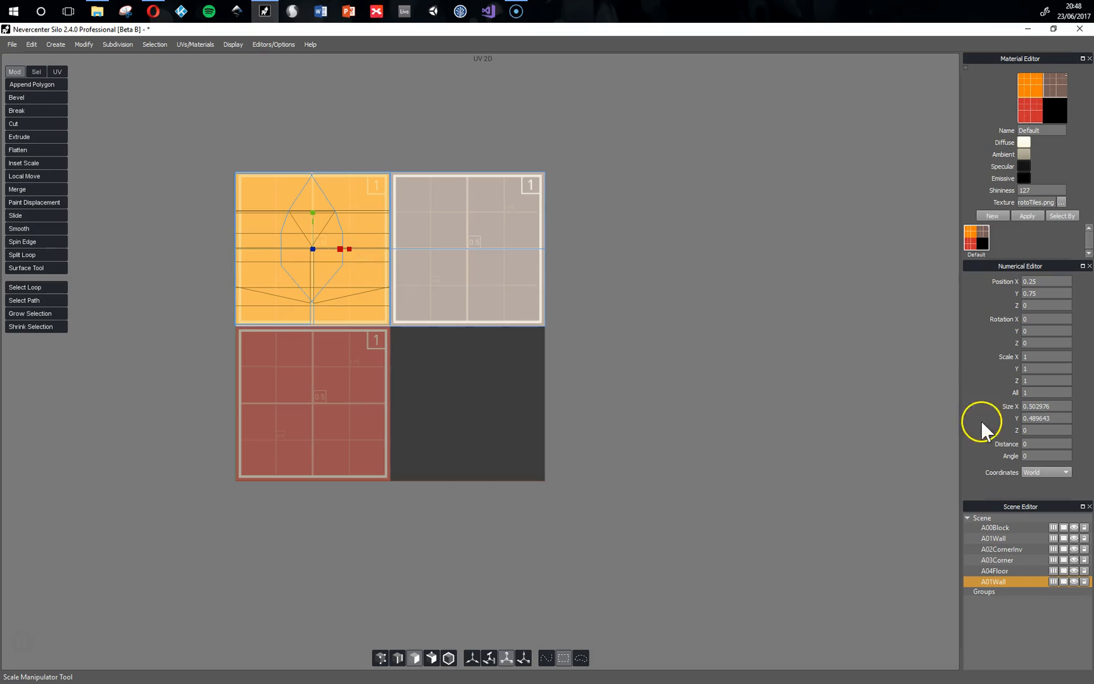
left_click(1060, 417)
type("0.5")
left_click(1060, 406)
type("0.5")
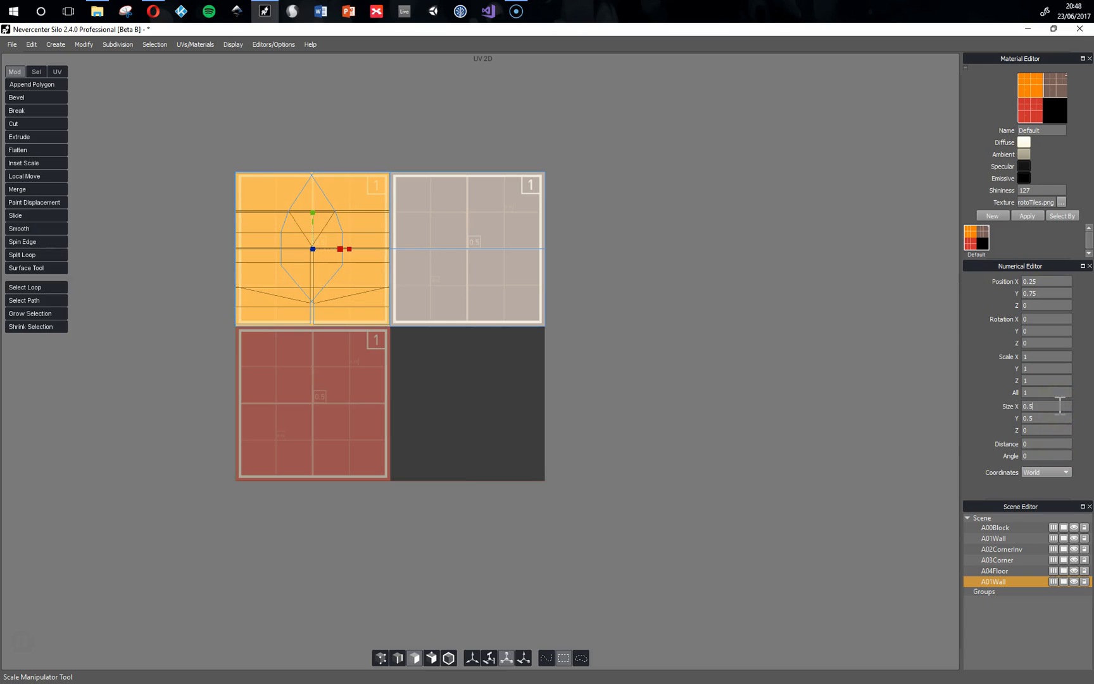
left_click(689, 384)
key("space")
left_click_drag(219, 566, 314, 585, "alt")
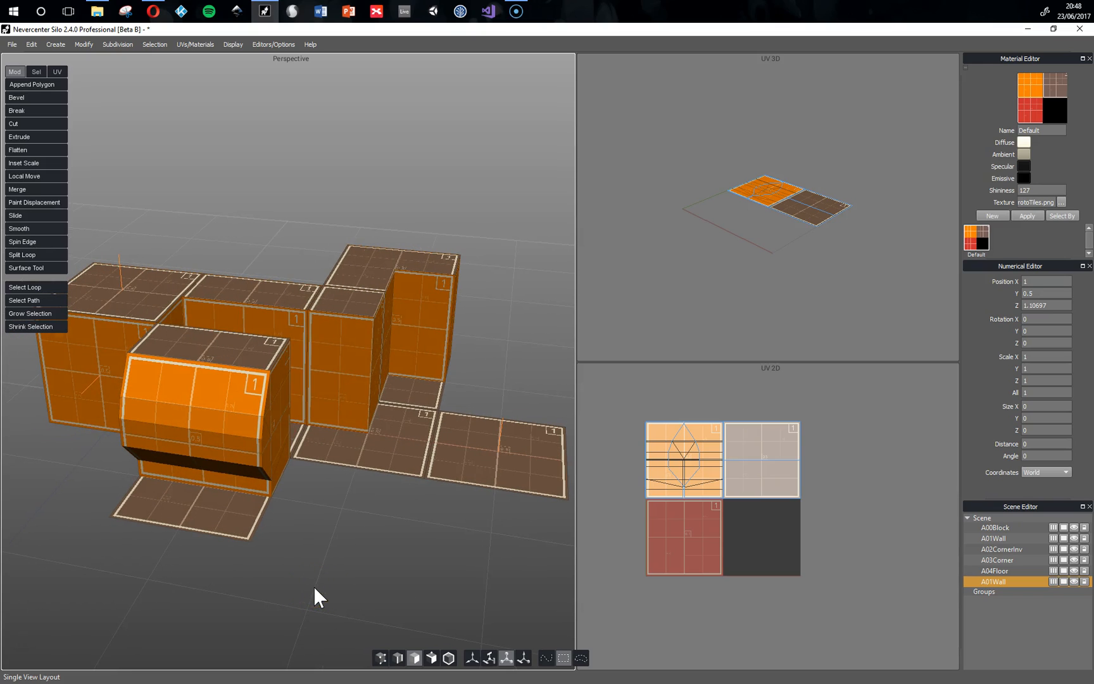